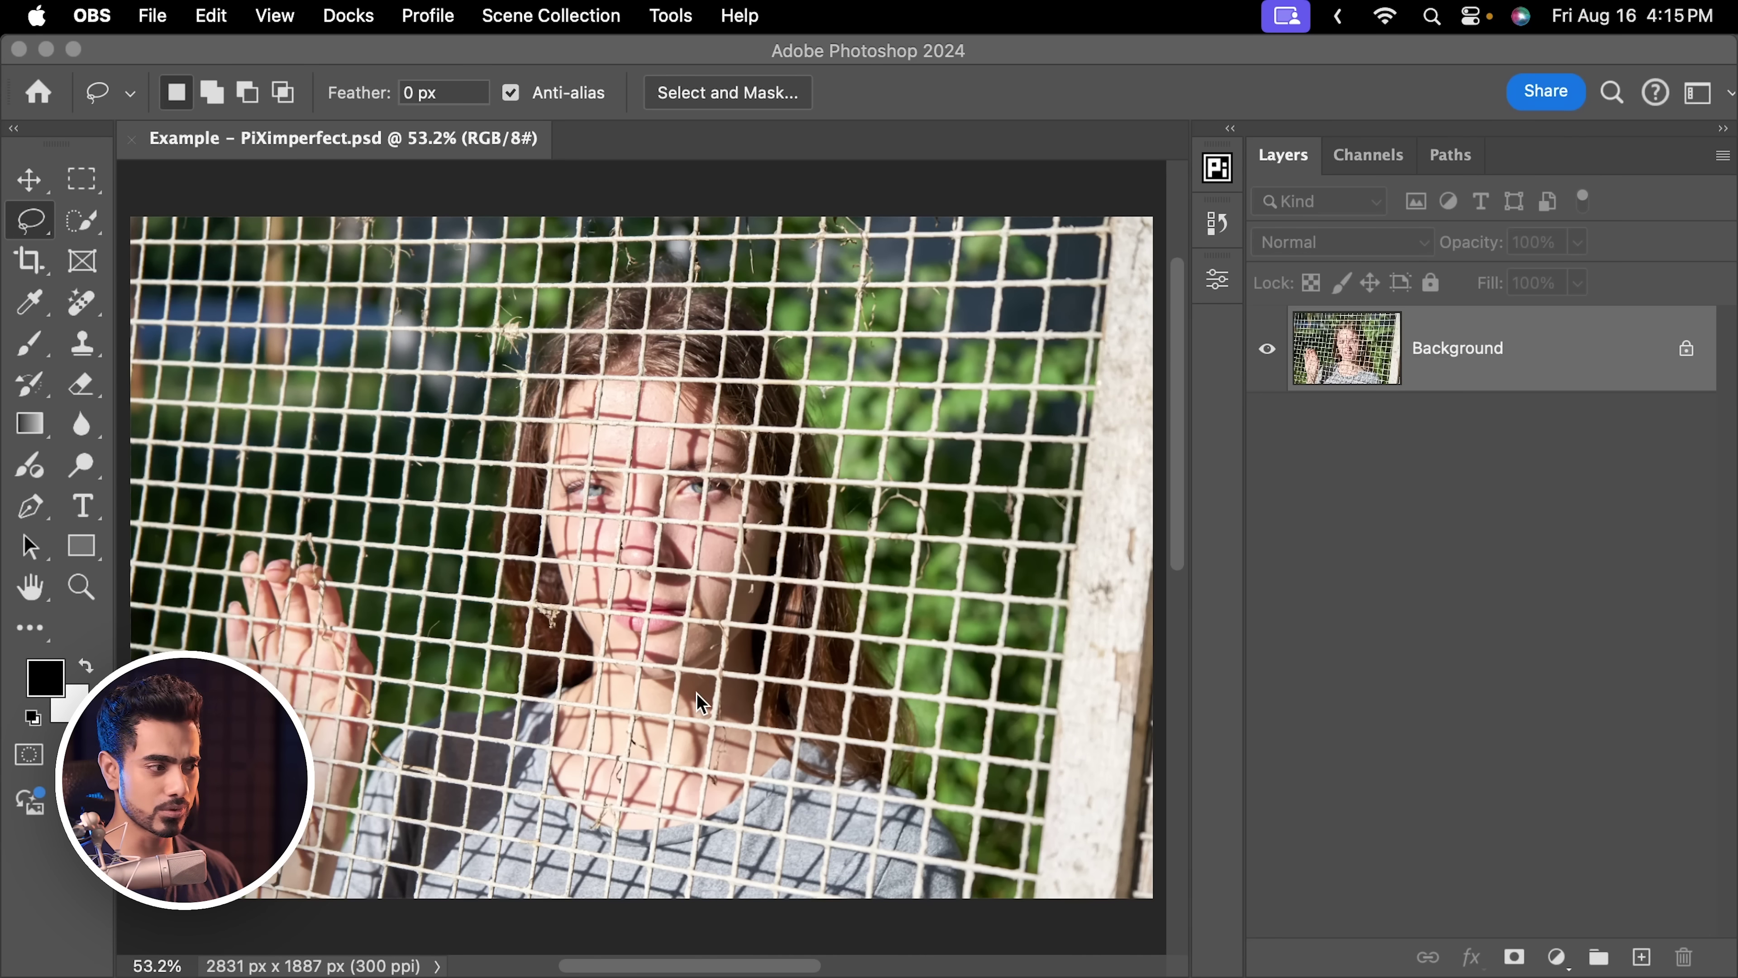
# Try a Generative Fill on the selected fence wires and browse its first three variations
pyautogui.click(696, 693)
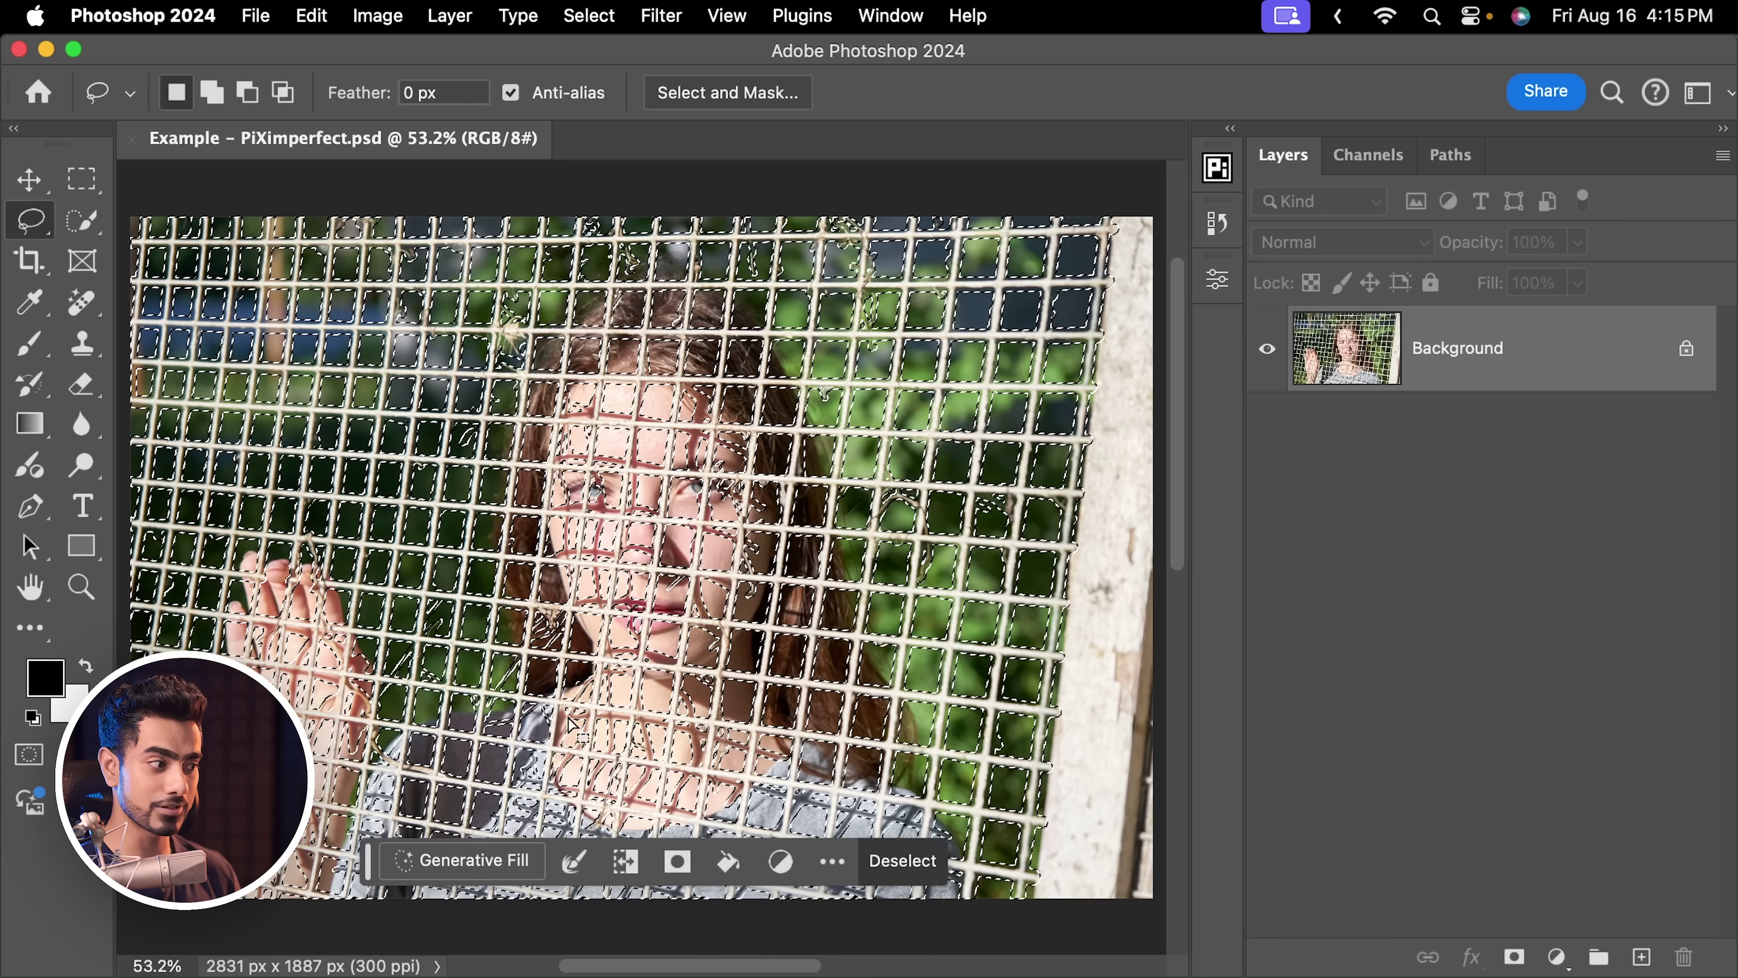
pyautogui.click(468, 864)
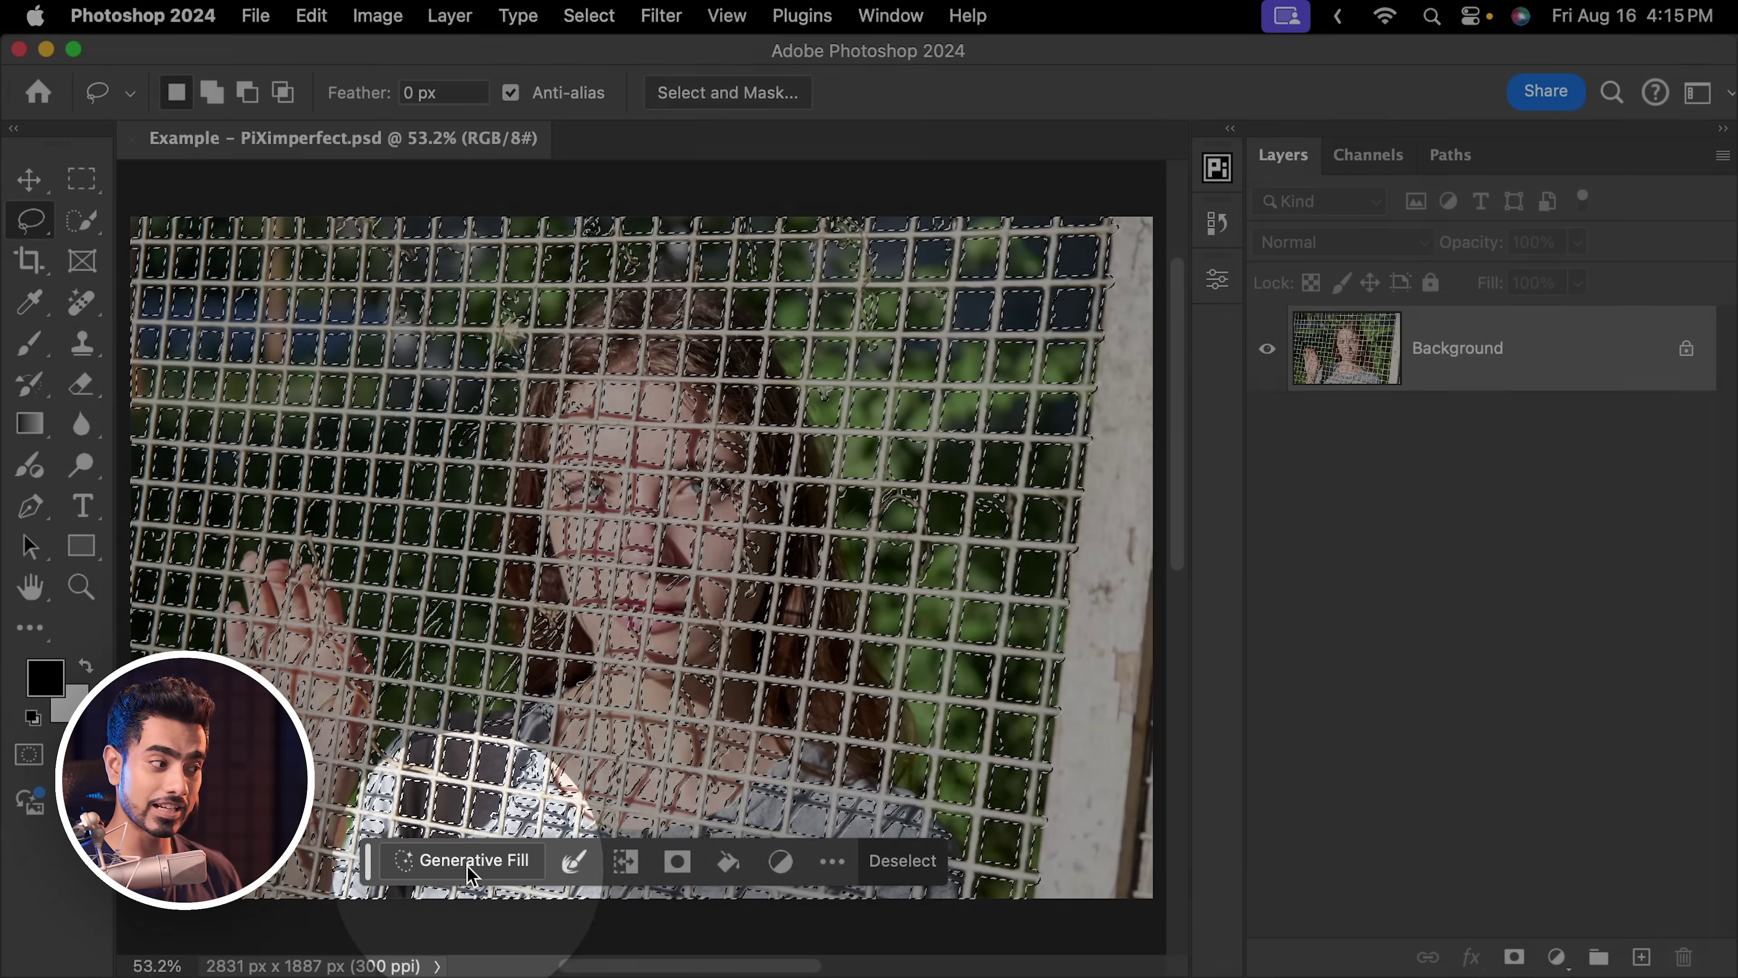
pyautogui.click(975, 861)
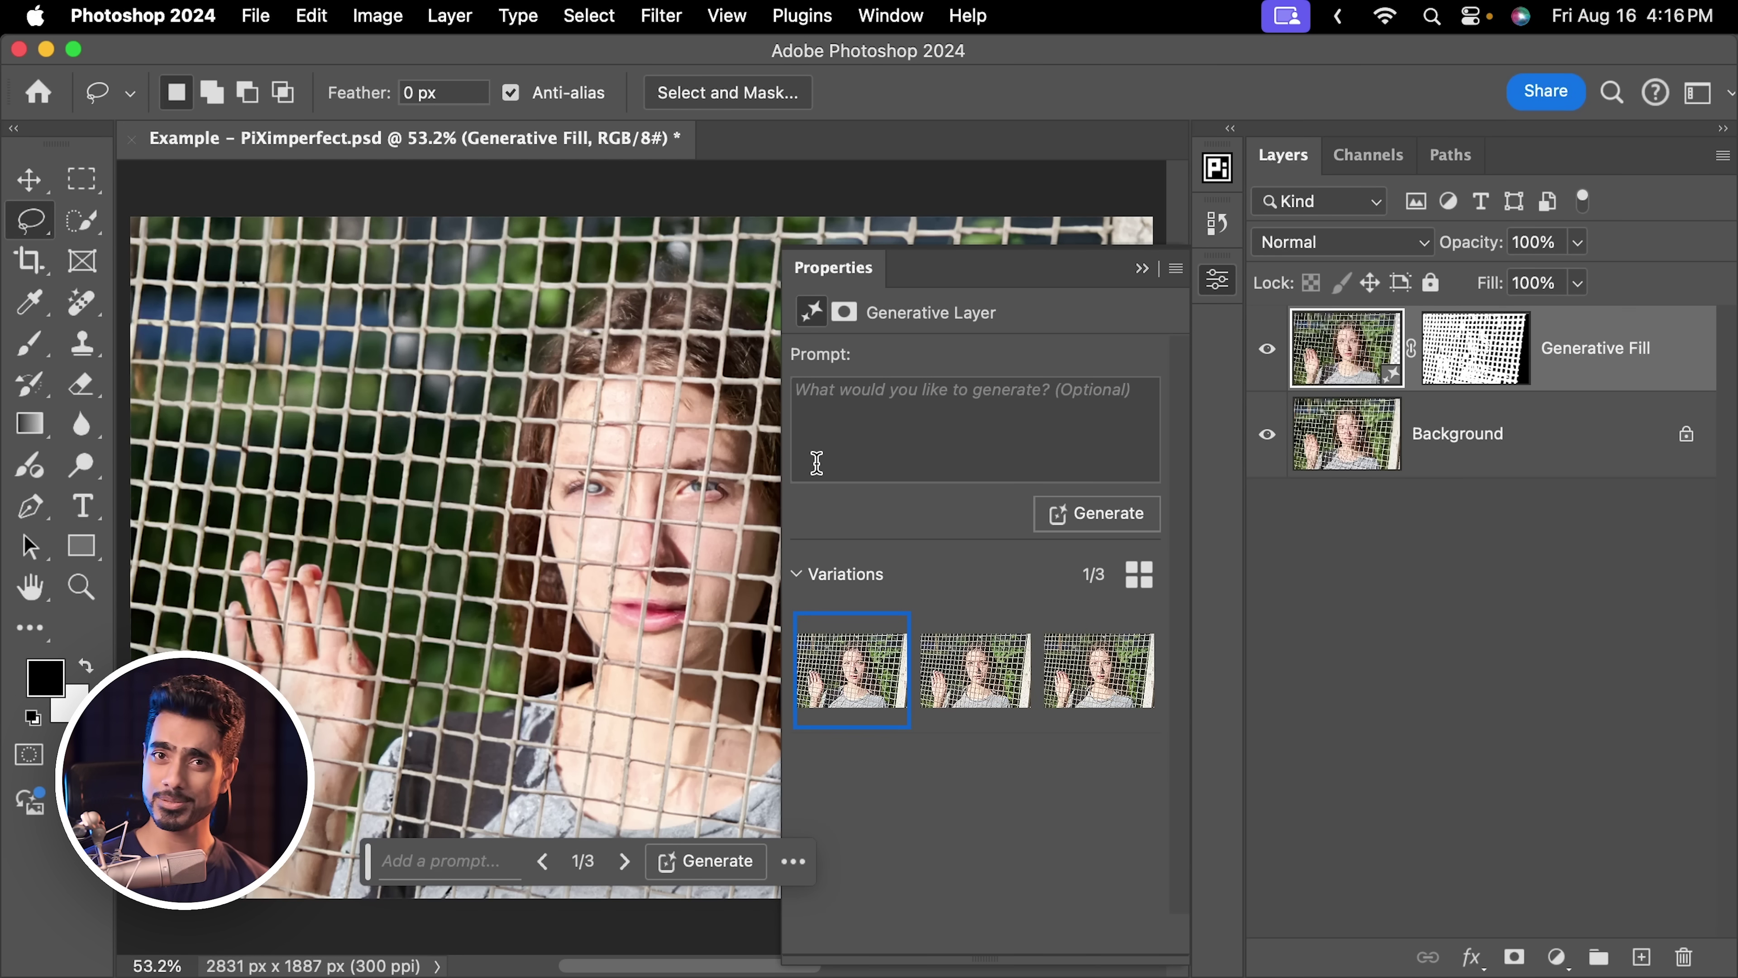
pyautogui.click(975, 674)
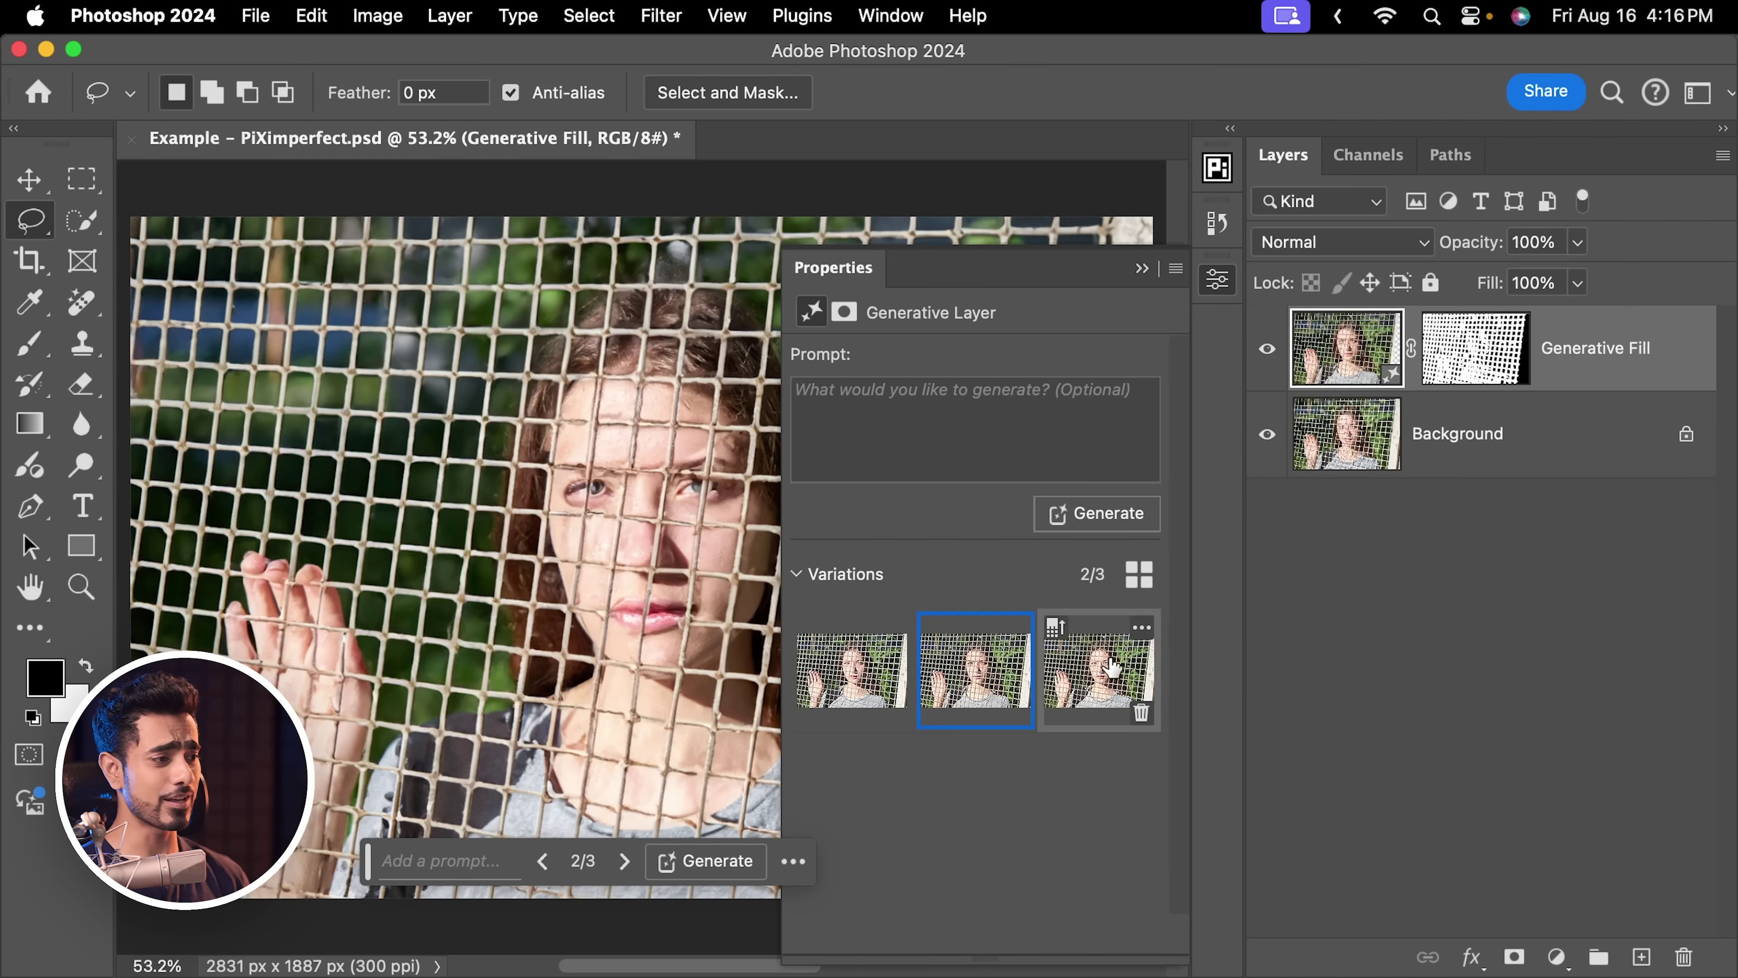
pyautogui.press('Right')
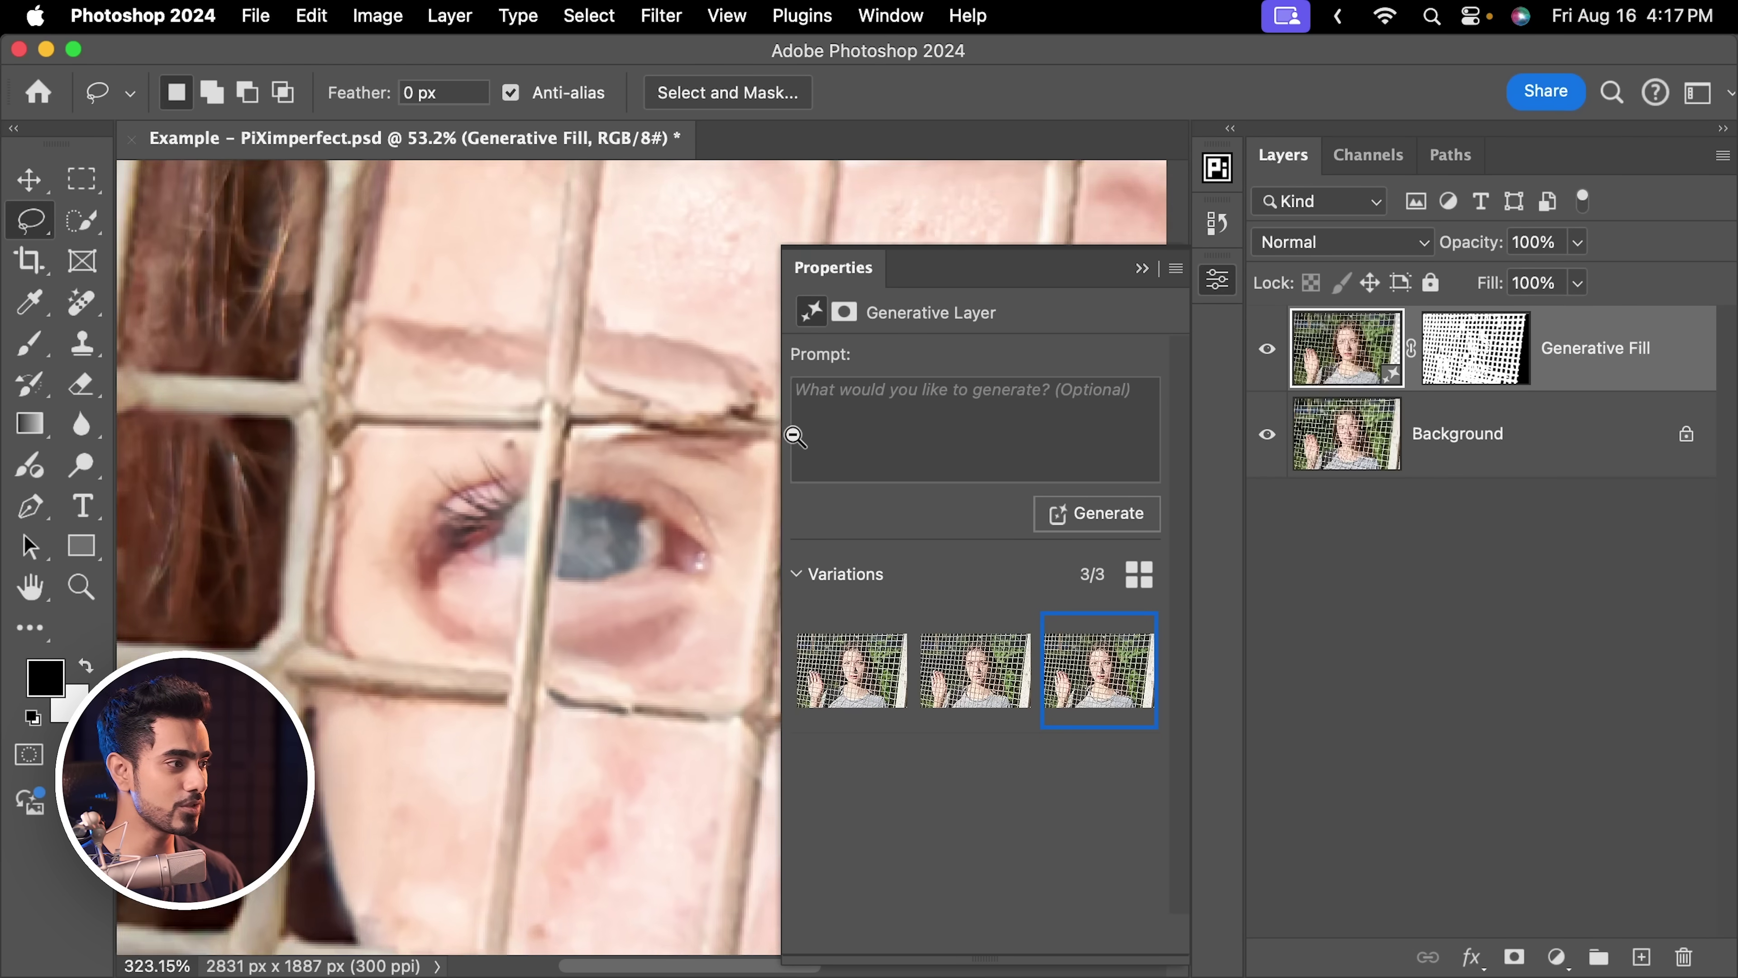
pyautogui.scroll(2, 794, 436)
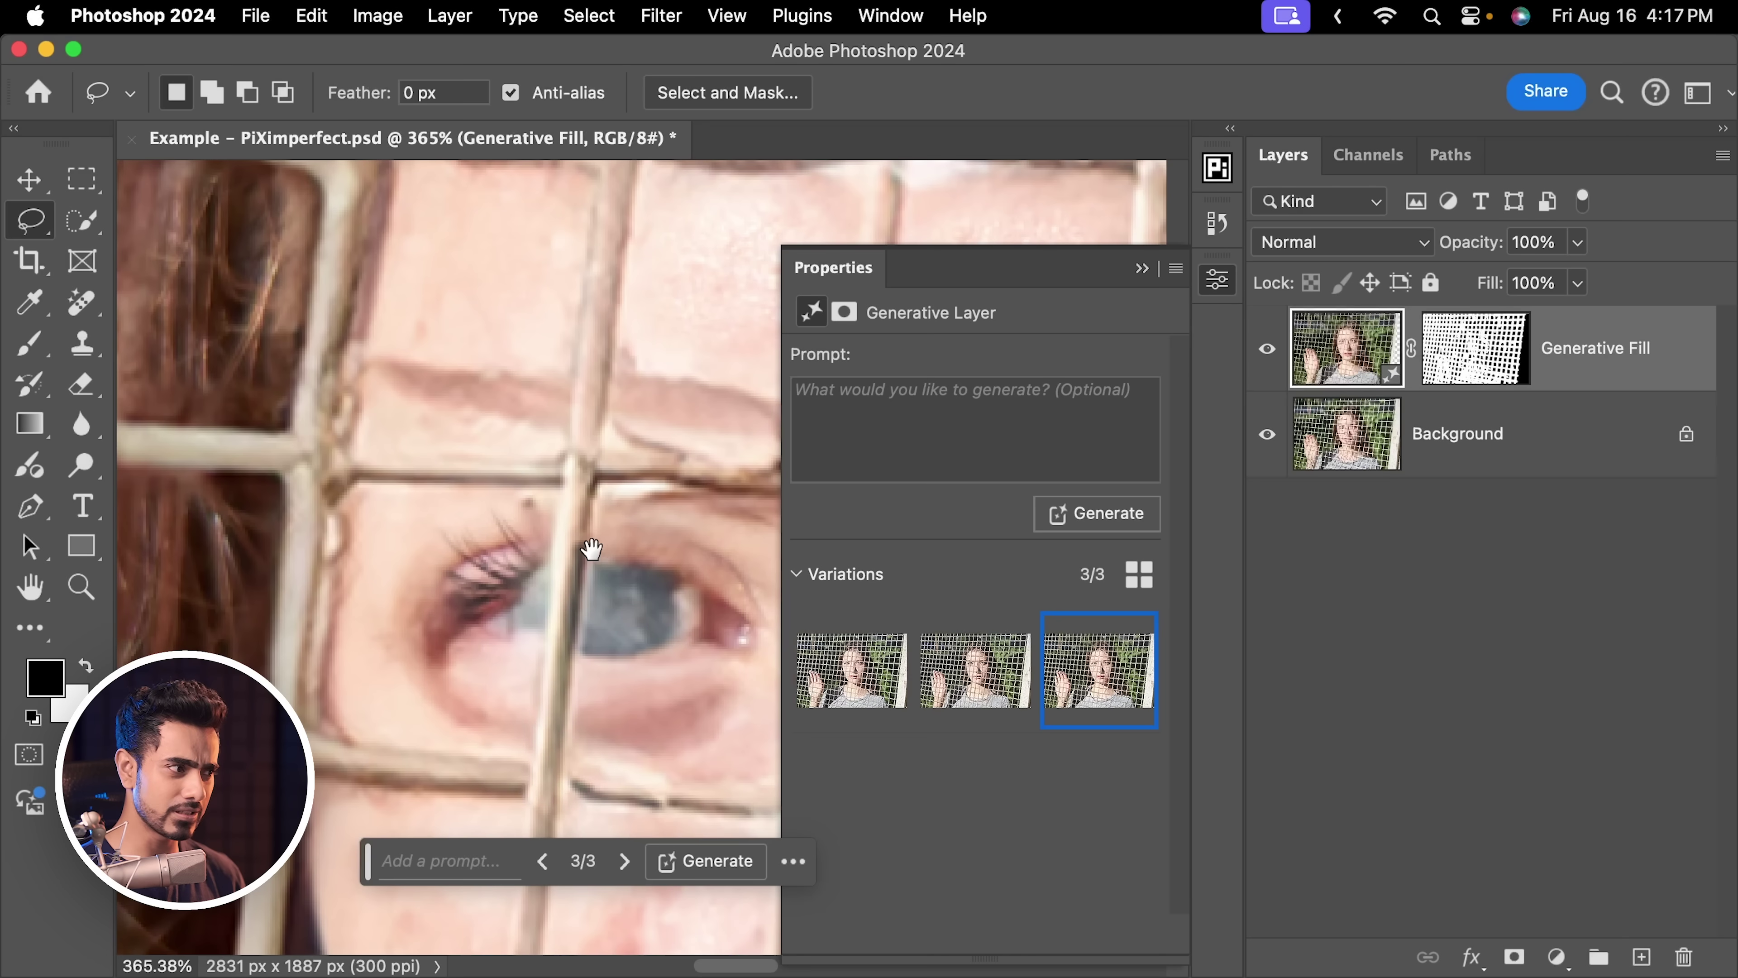
pyautogui.scroll(3, 591, 547)
pyautogui.scroll(5, 568, 377)
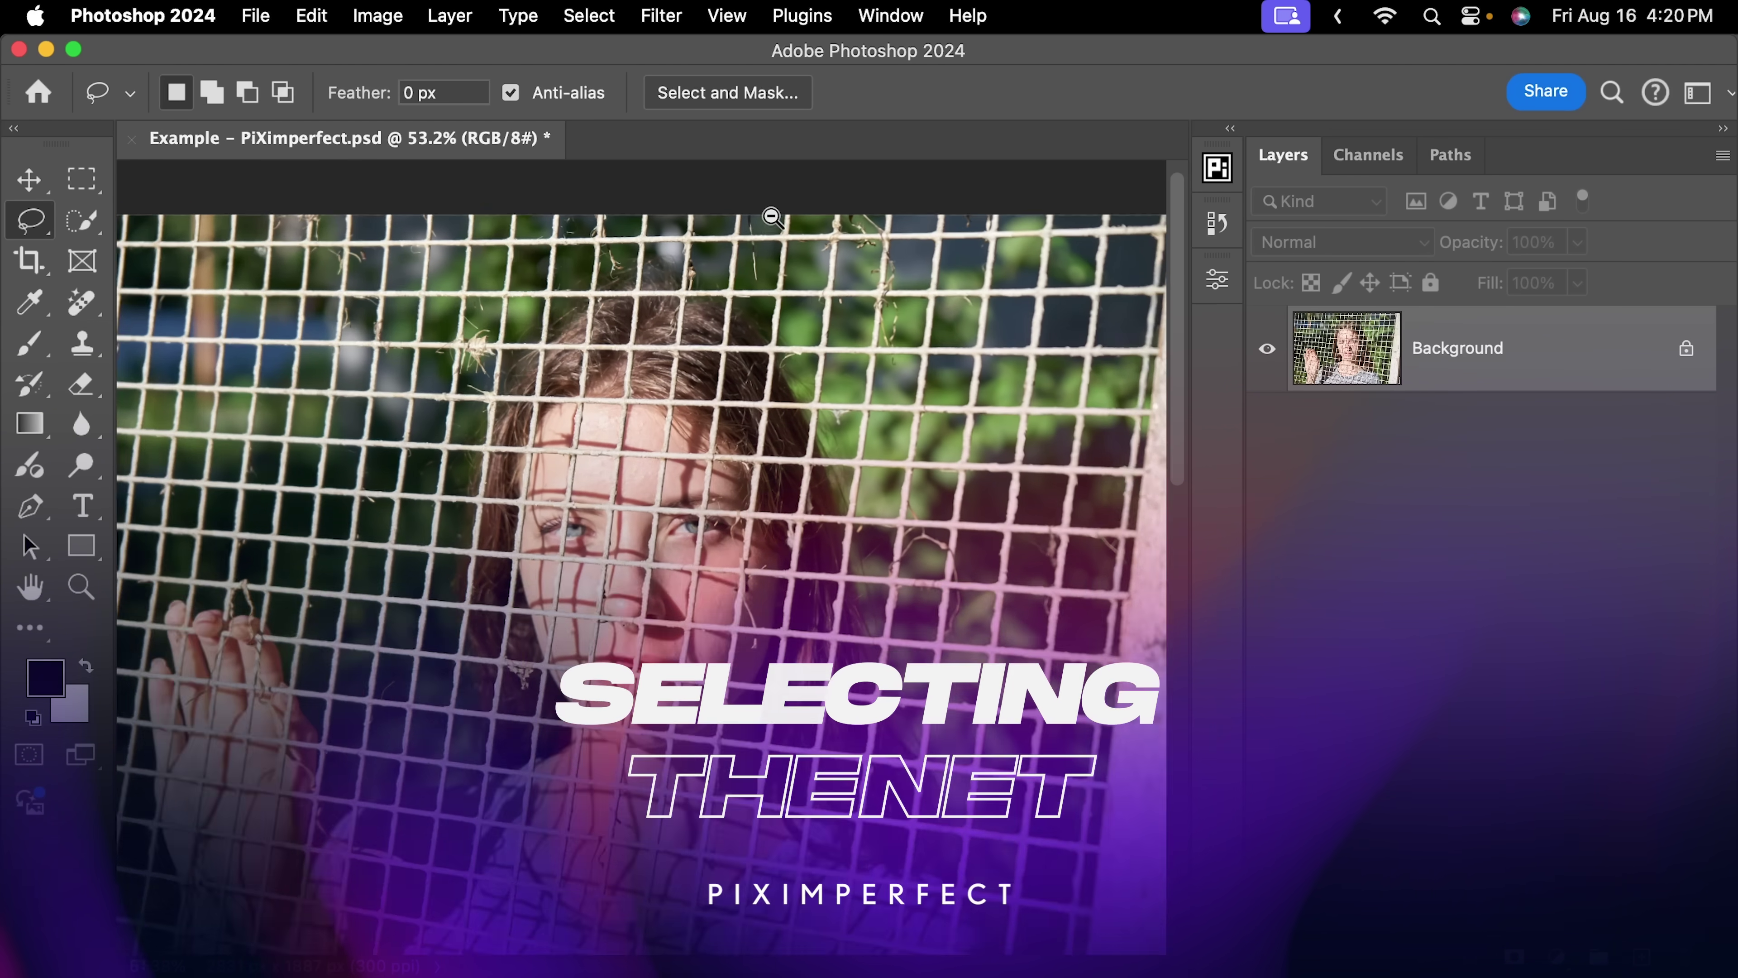
# Lasso two areas of the net, fit the image on screen, and add an empty layer above the photo
pyautogui.scroll(5, 896, 322)
pyautogui.moveTo(732, 260); pyautogui.dragTo(722, 302)
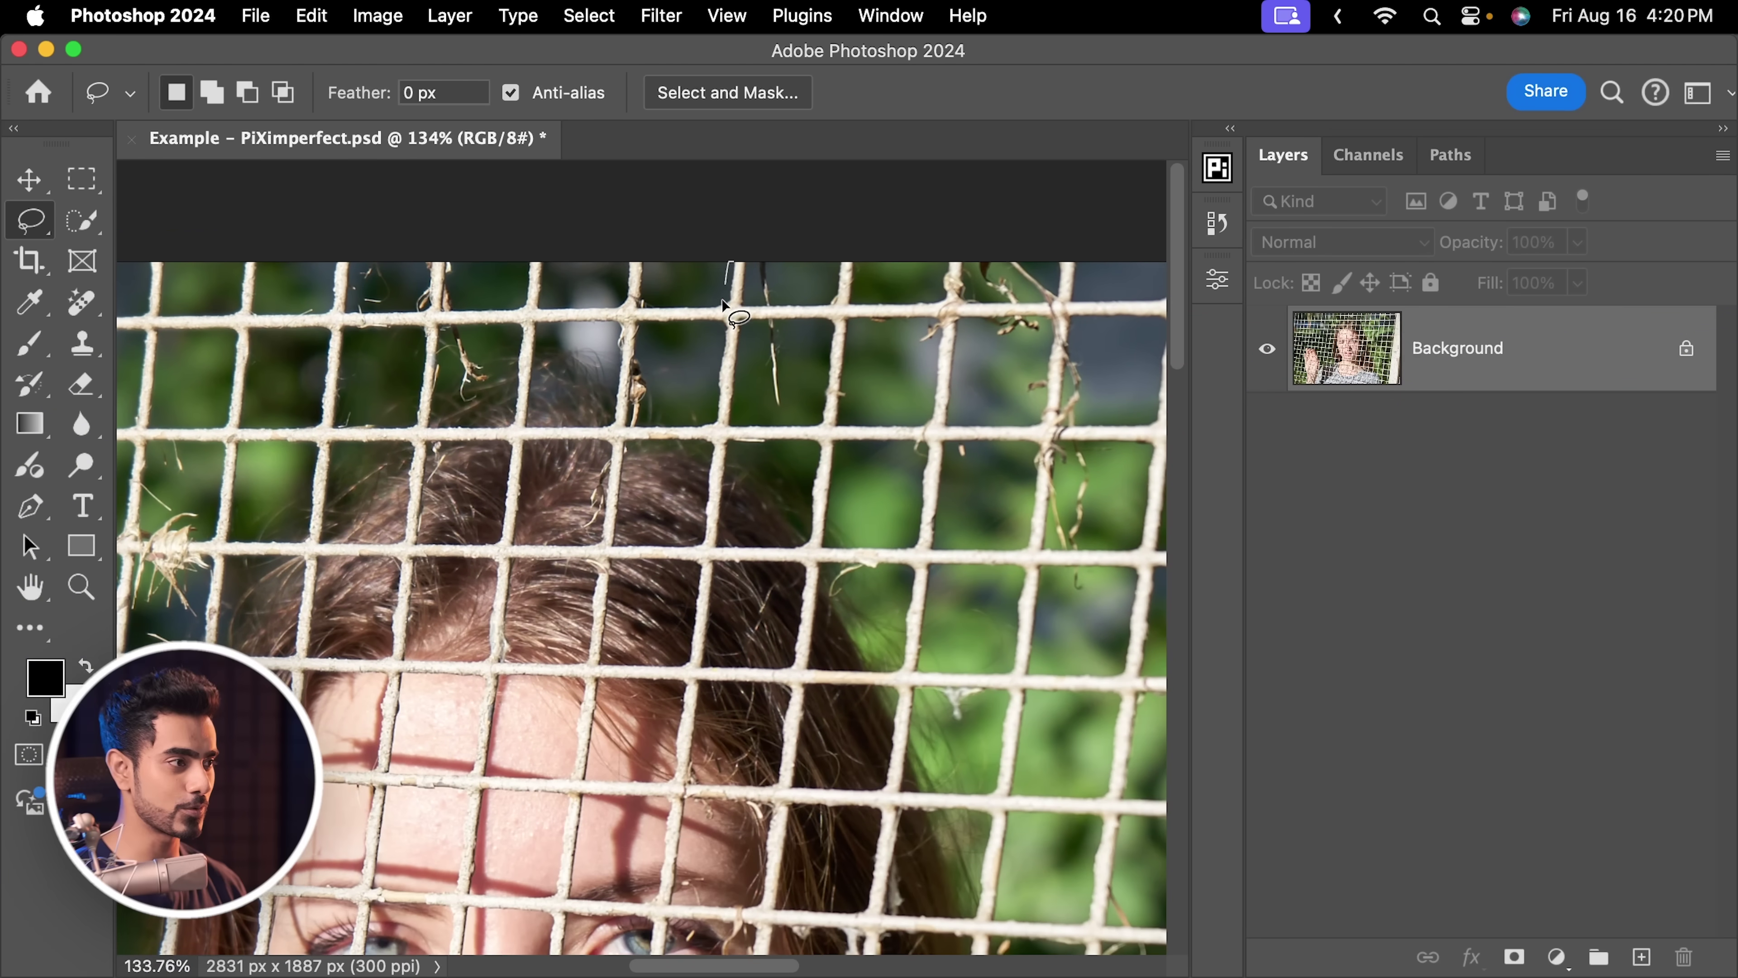
pyautogui.moveTo(726, 387); pyautogui.dragTo(702, 479)
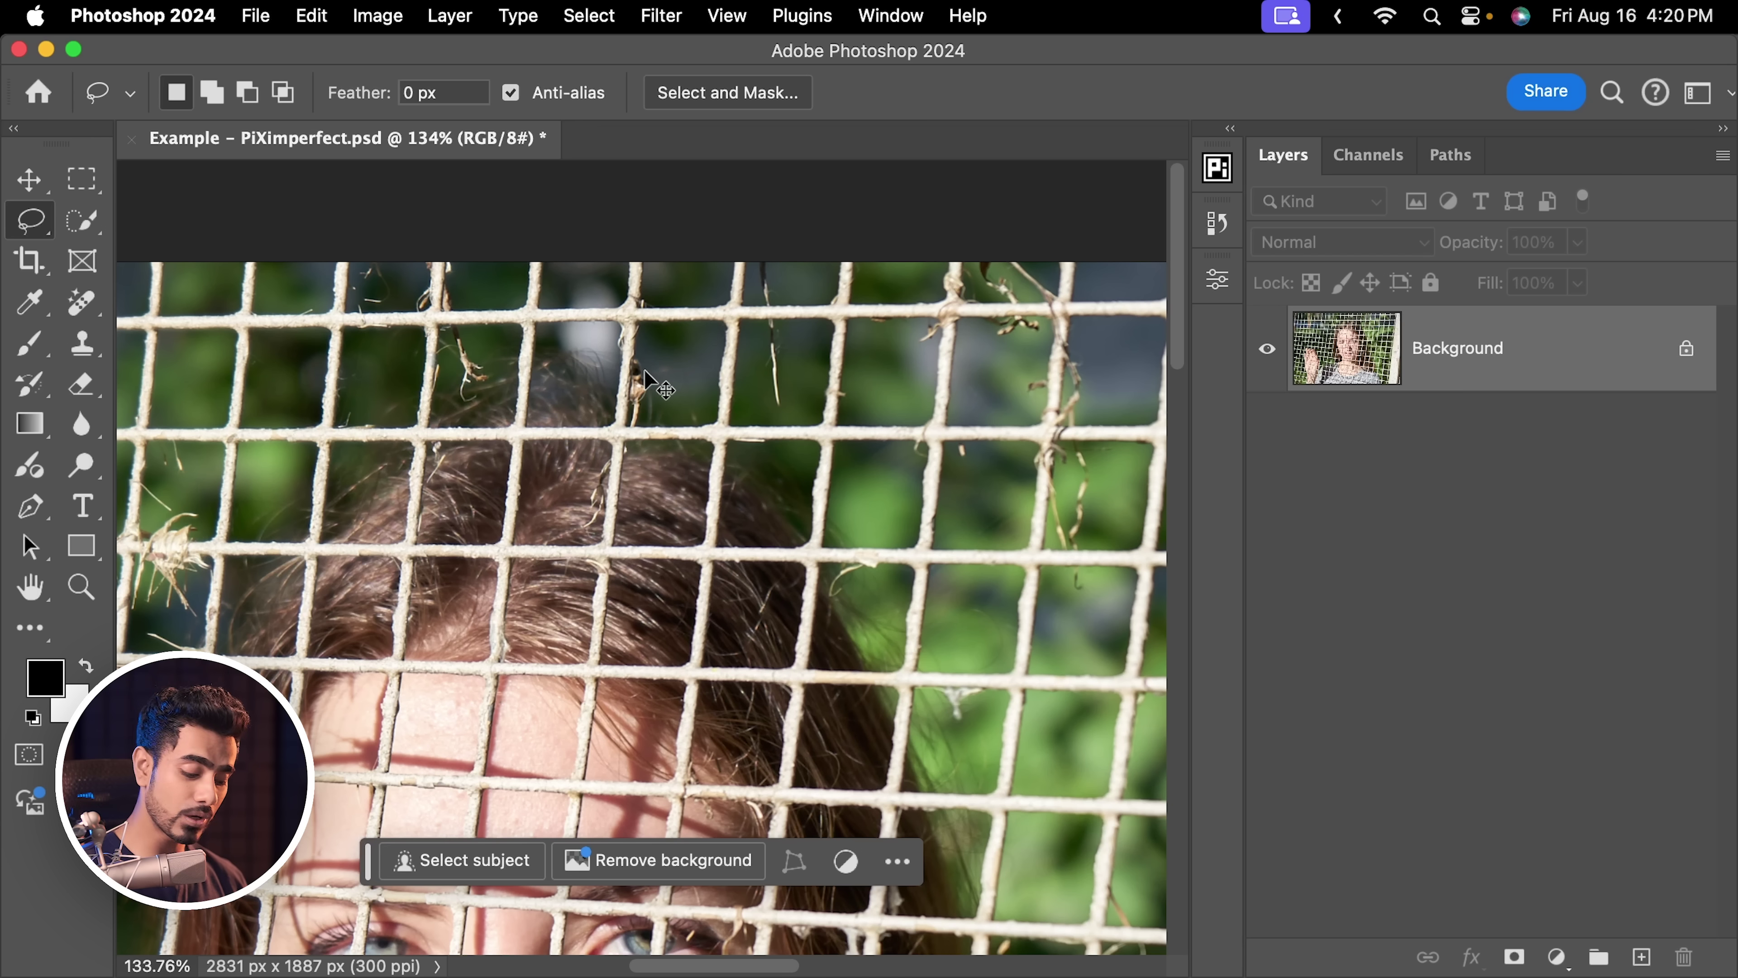
pyautogui.press('super+0')
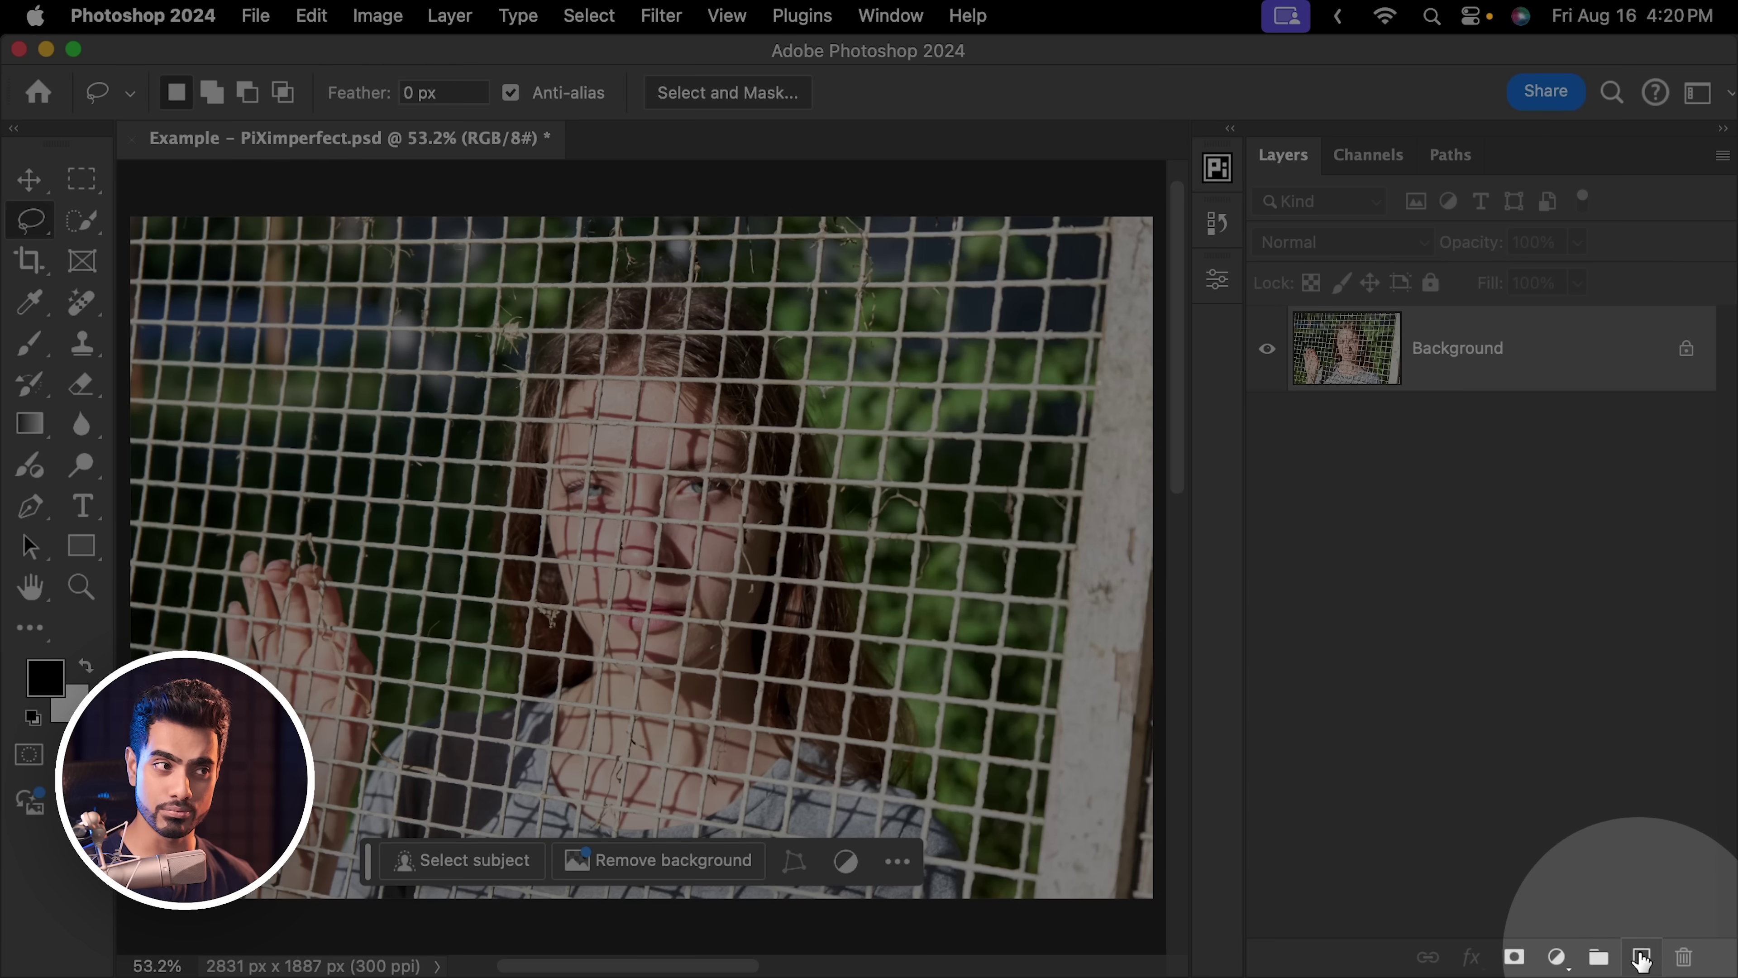
pyautogui.click(1640, 957)
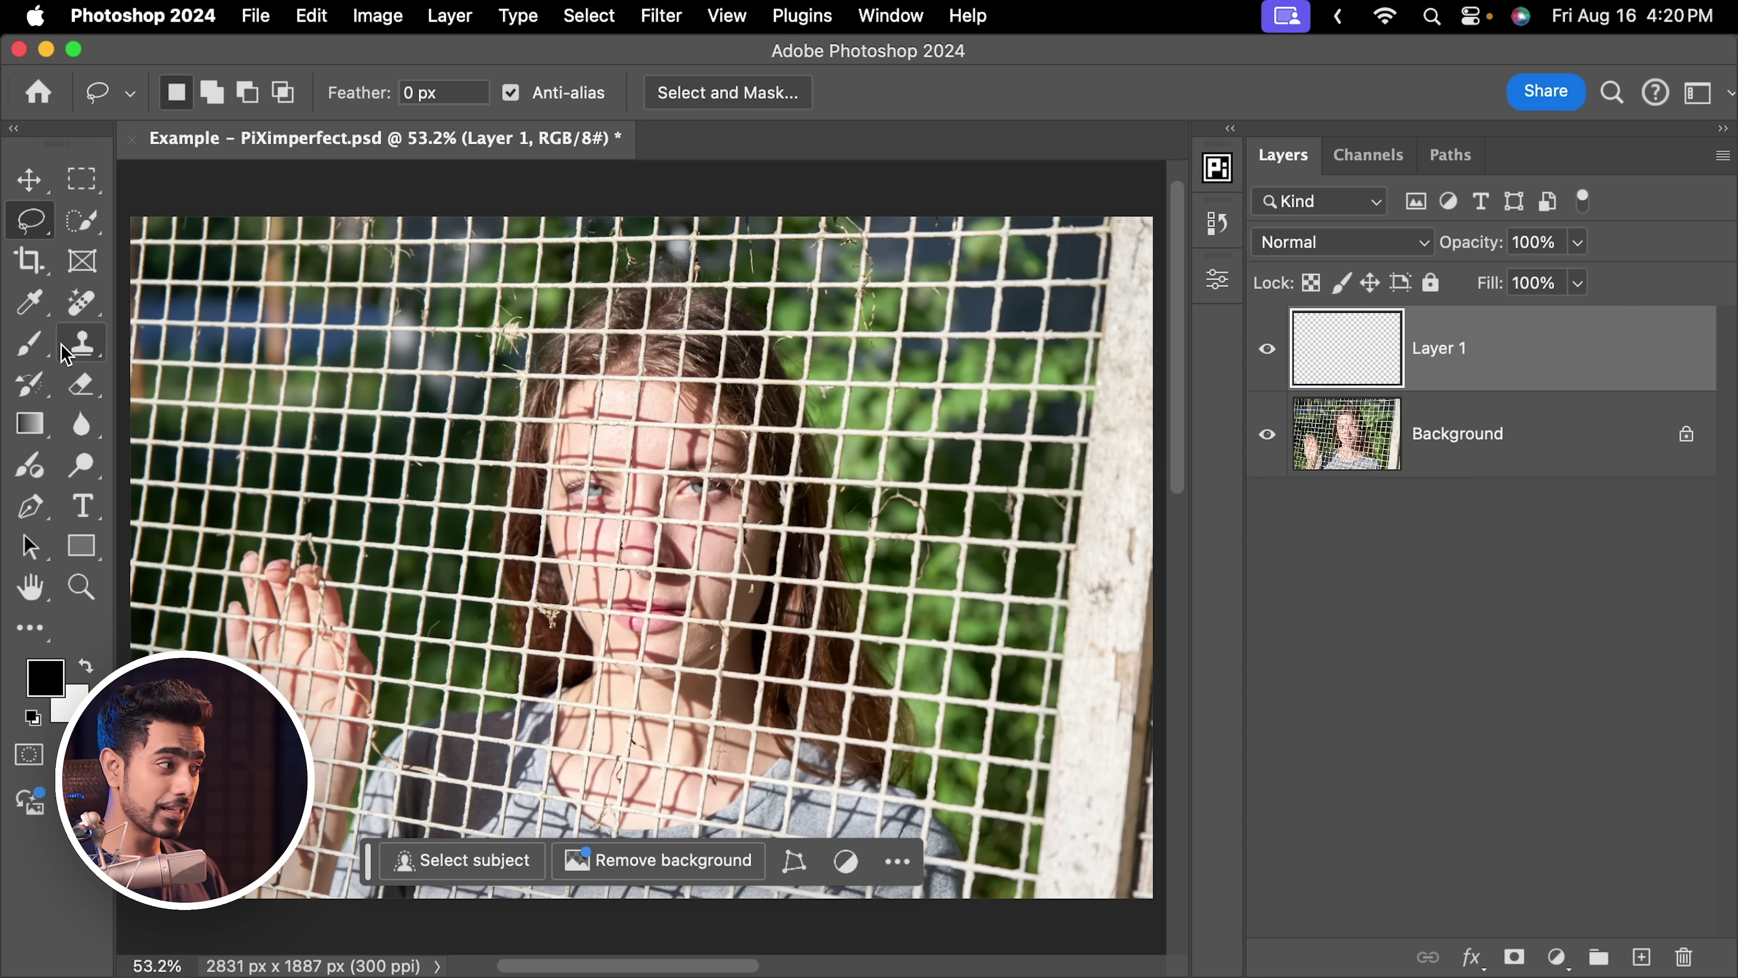
# Switch to the Brush tool with the Hard Round preset
pyautogui.click(36, 357)
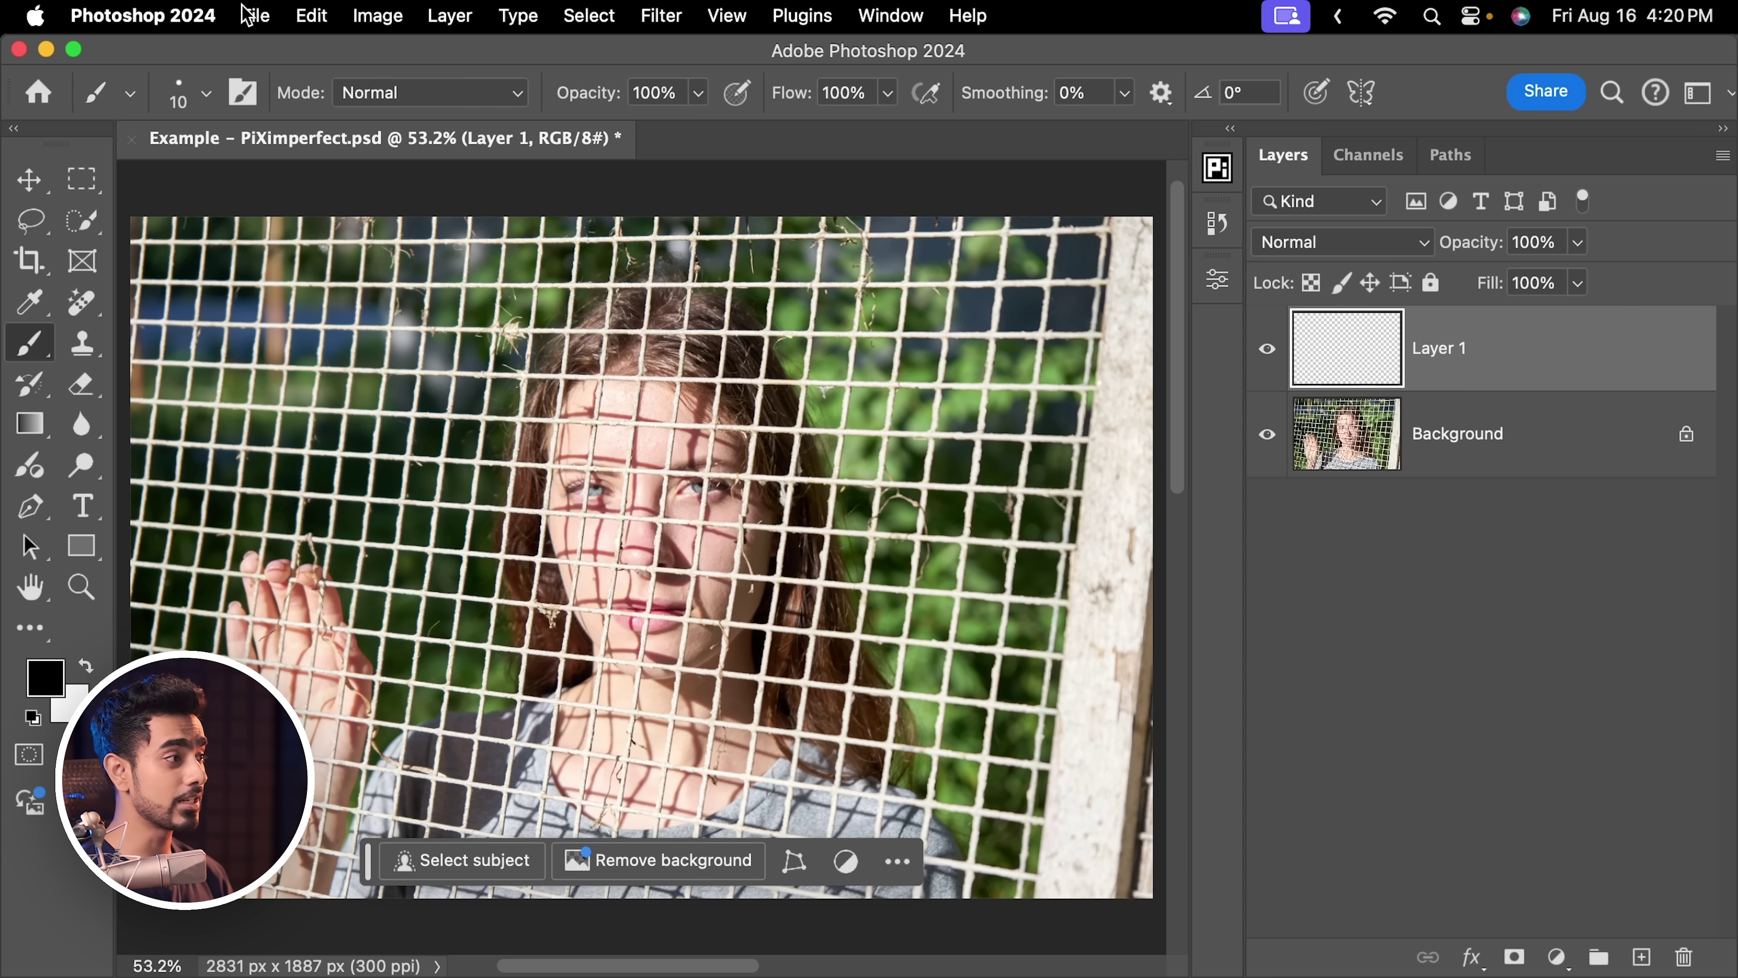
pyautogui.click(206, 94)
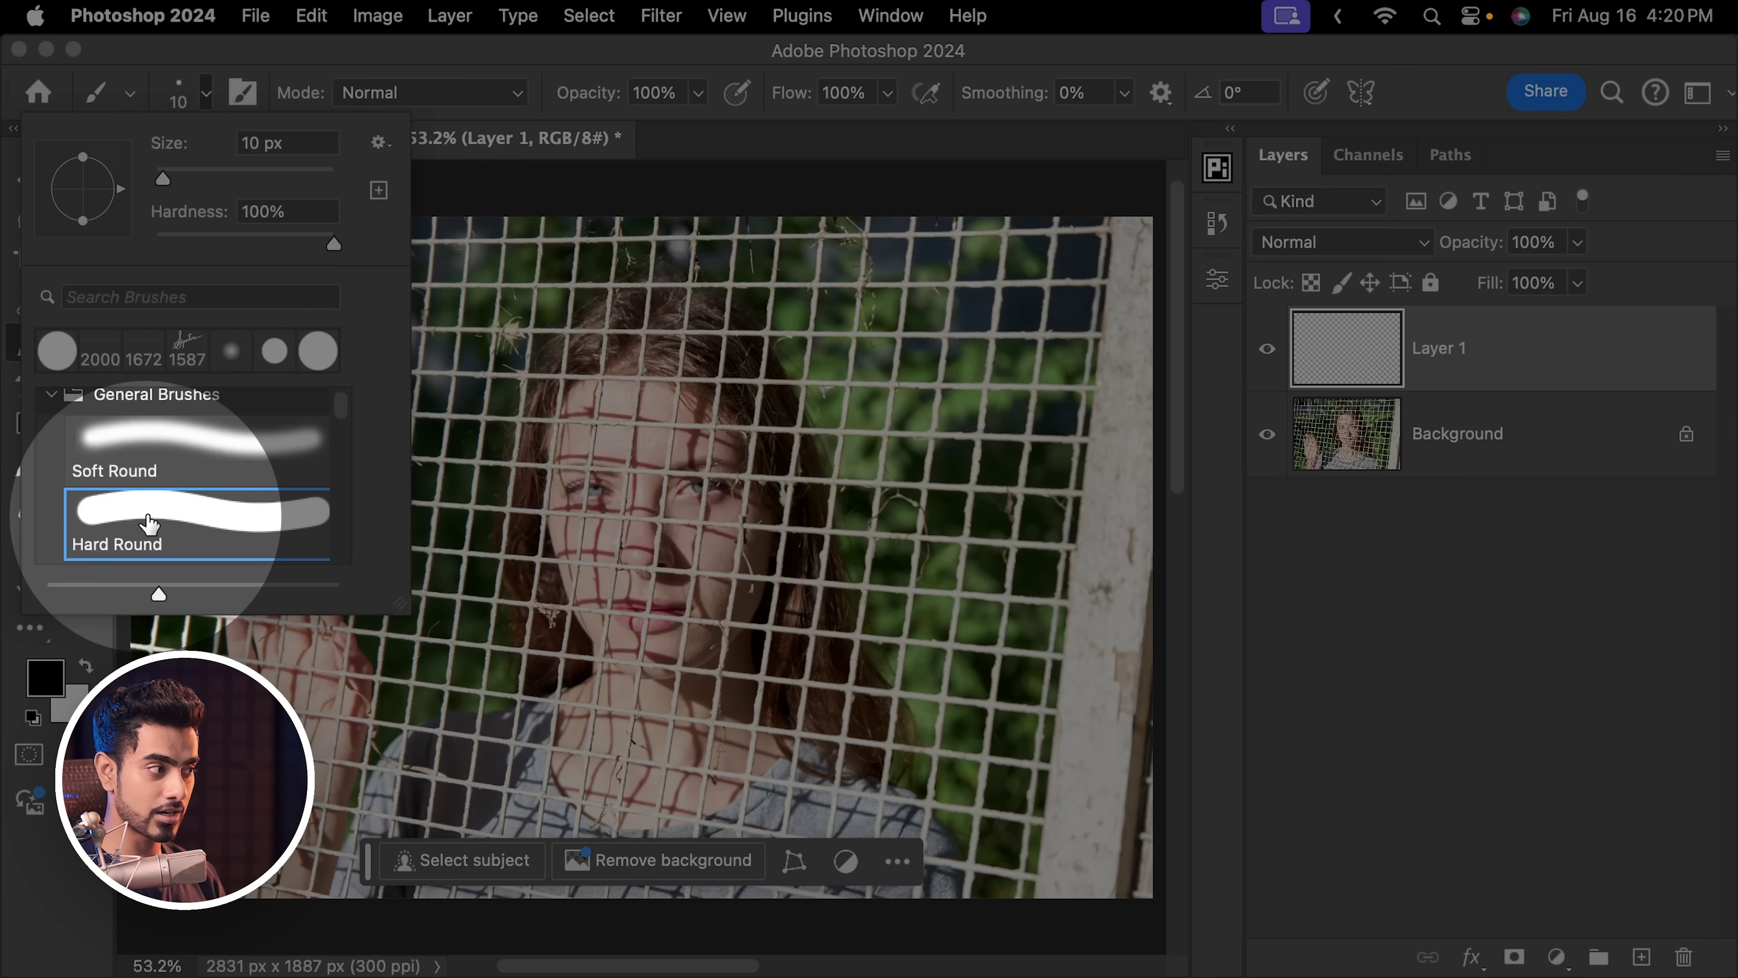
pyautogui.press('Return')
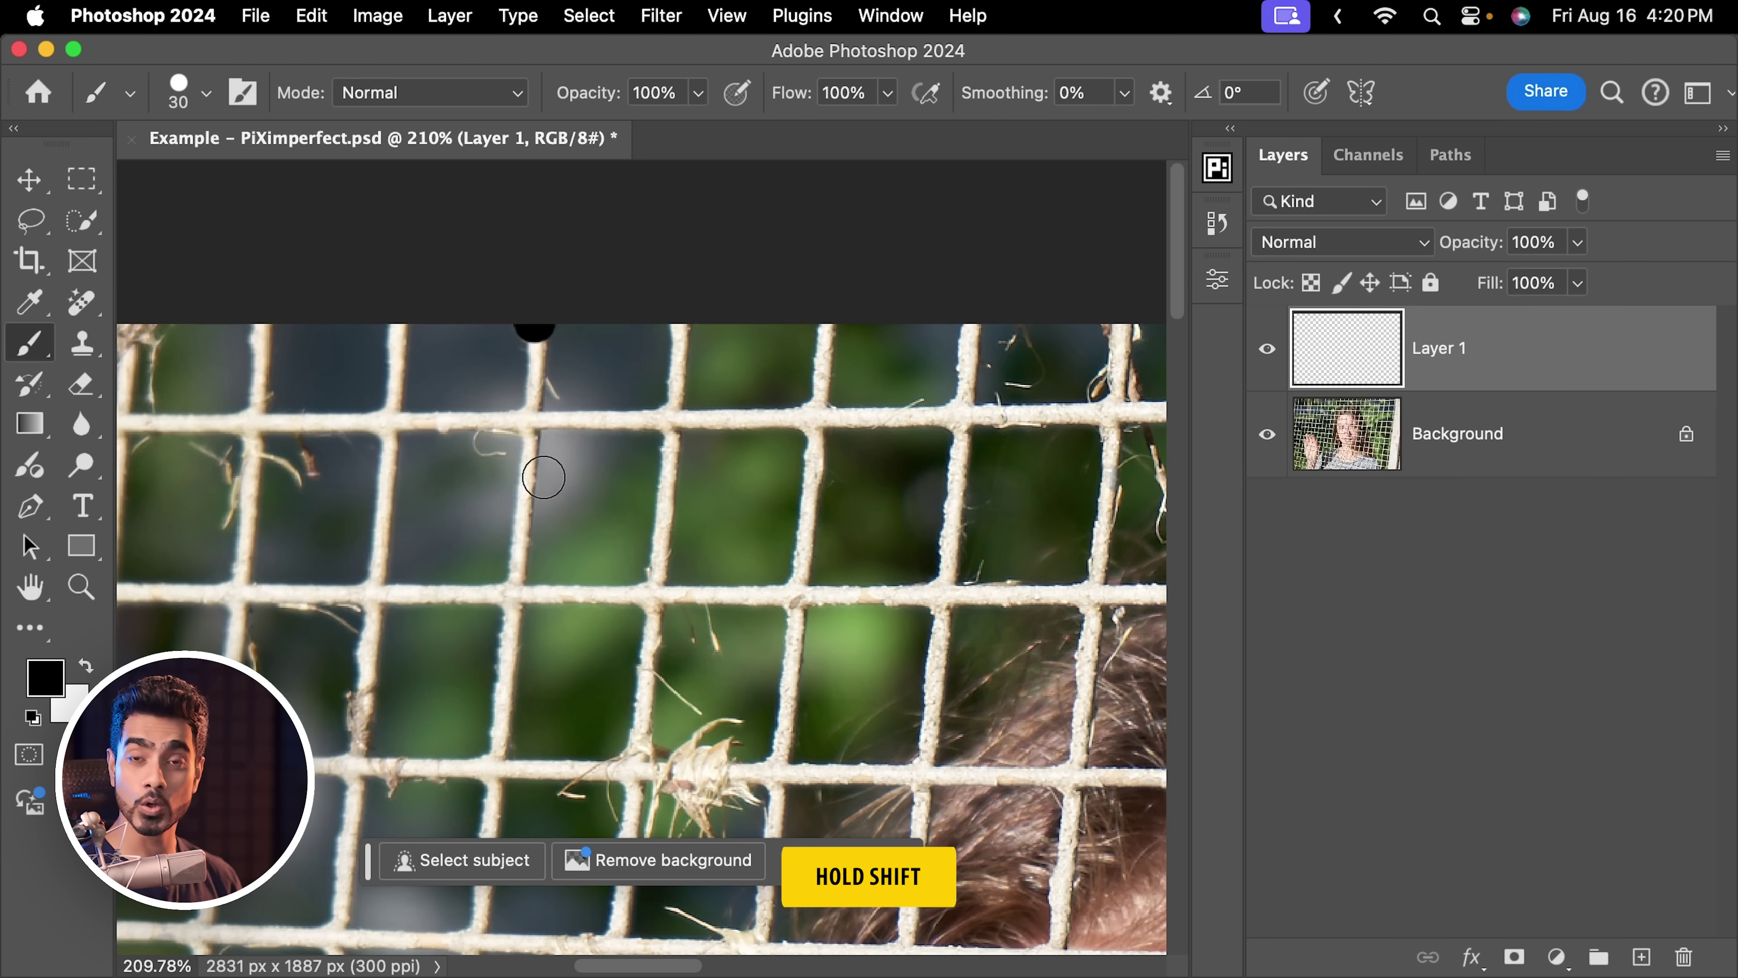
# Paint straight black lines along the fence wires, shrinking the brush to 20 near the lips and chin
pyautogui.scroll(-5, 521, 561)
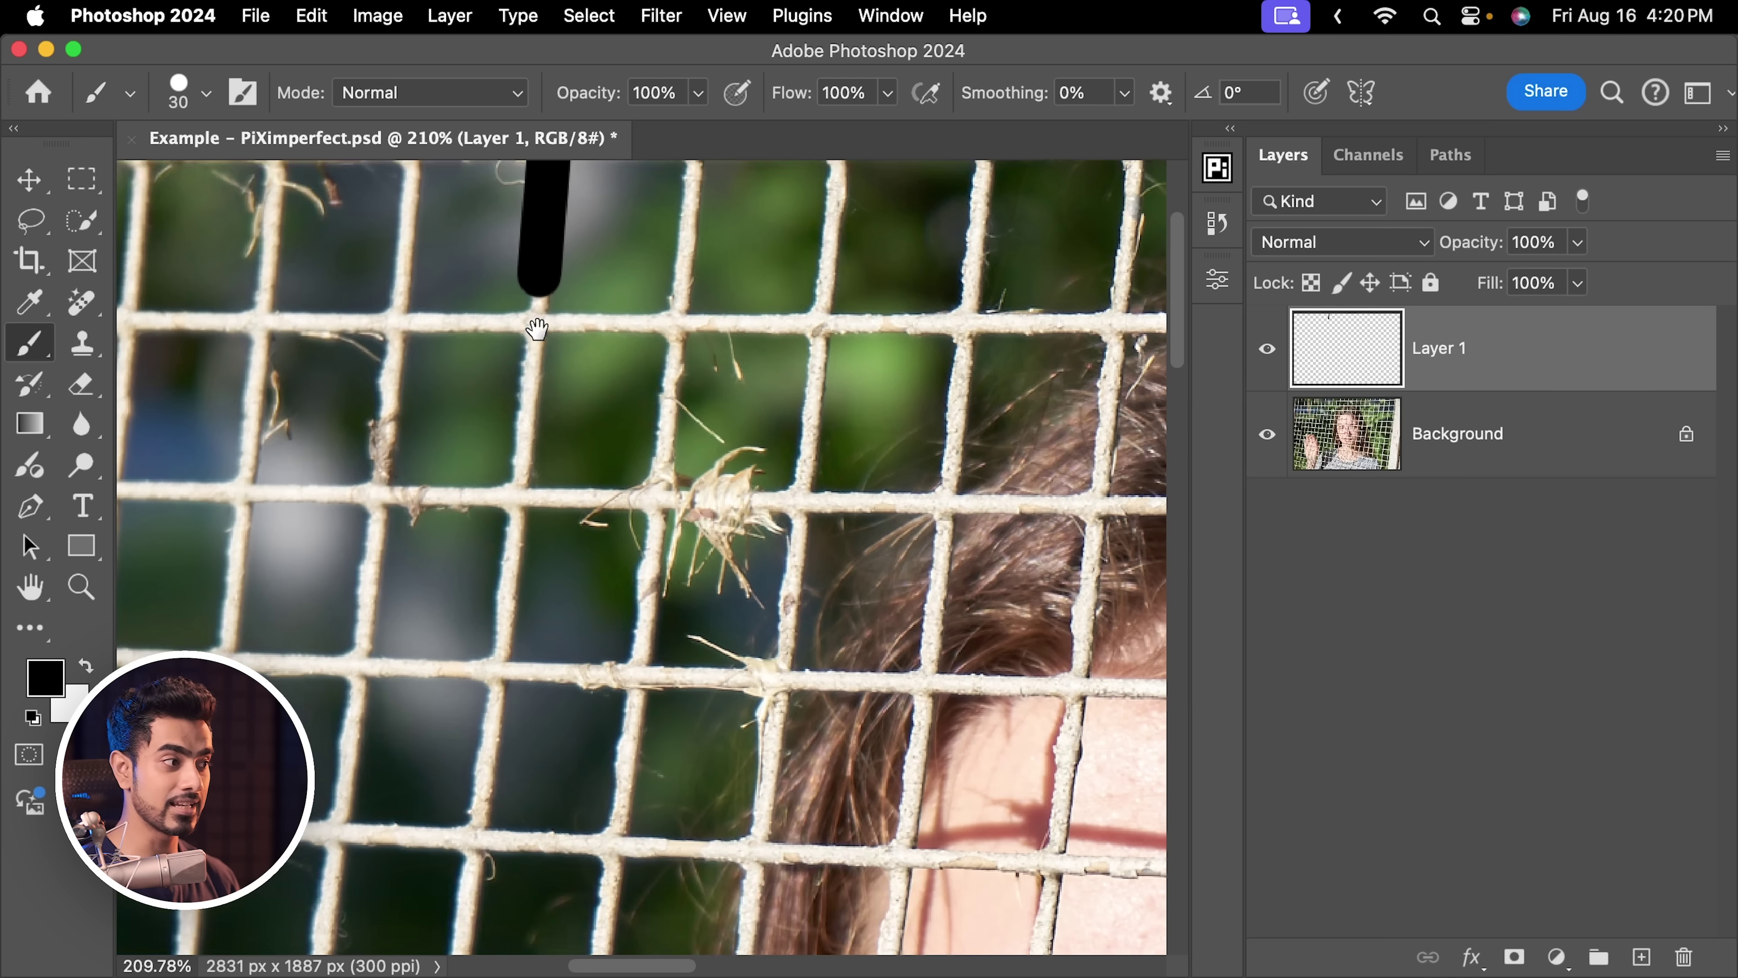
pyautogui.scroll(-5, 503, 634)
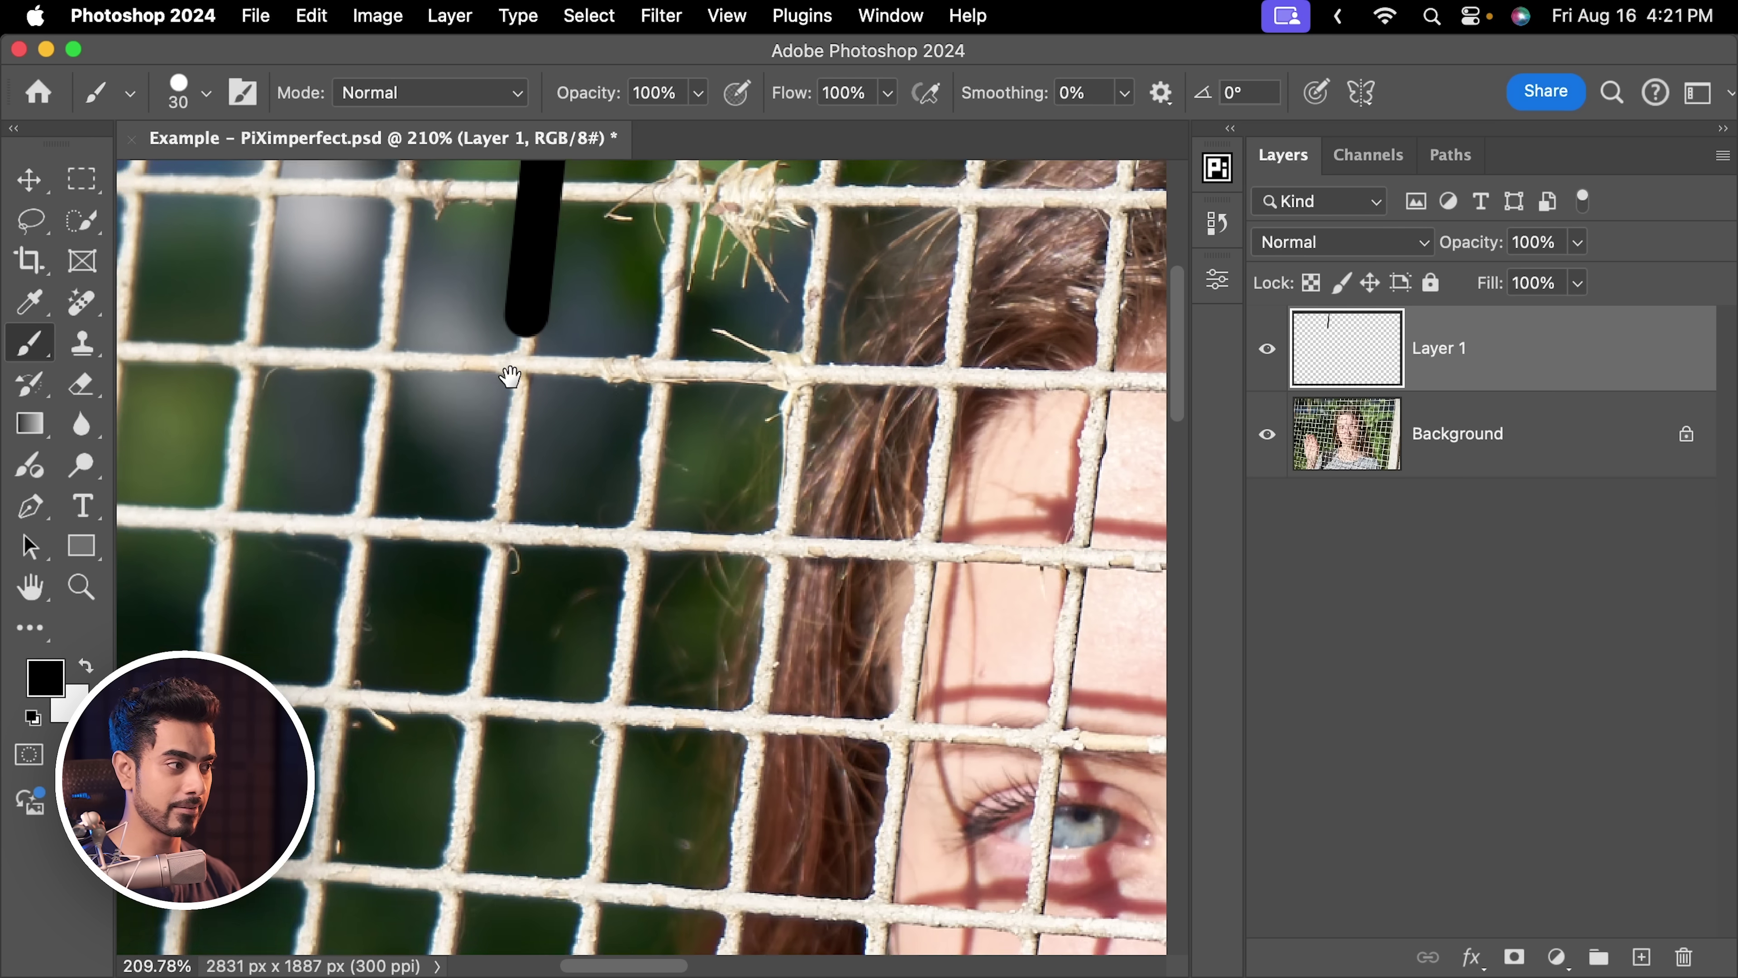
pyautogui.scroll(-5, 477, 642)
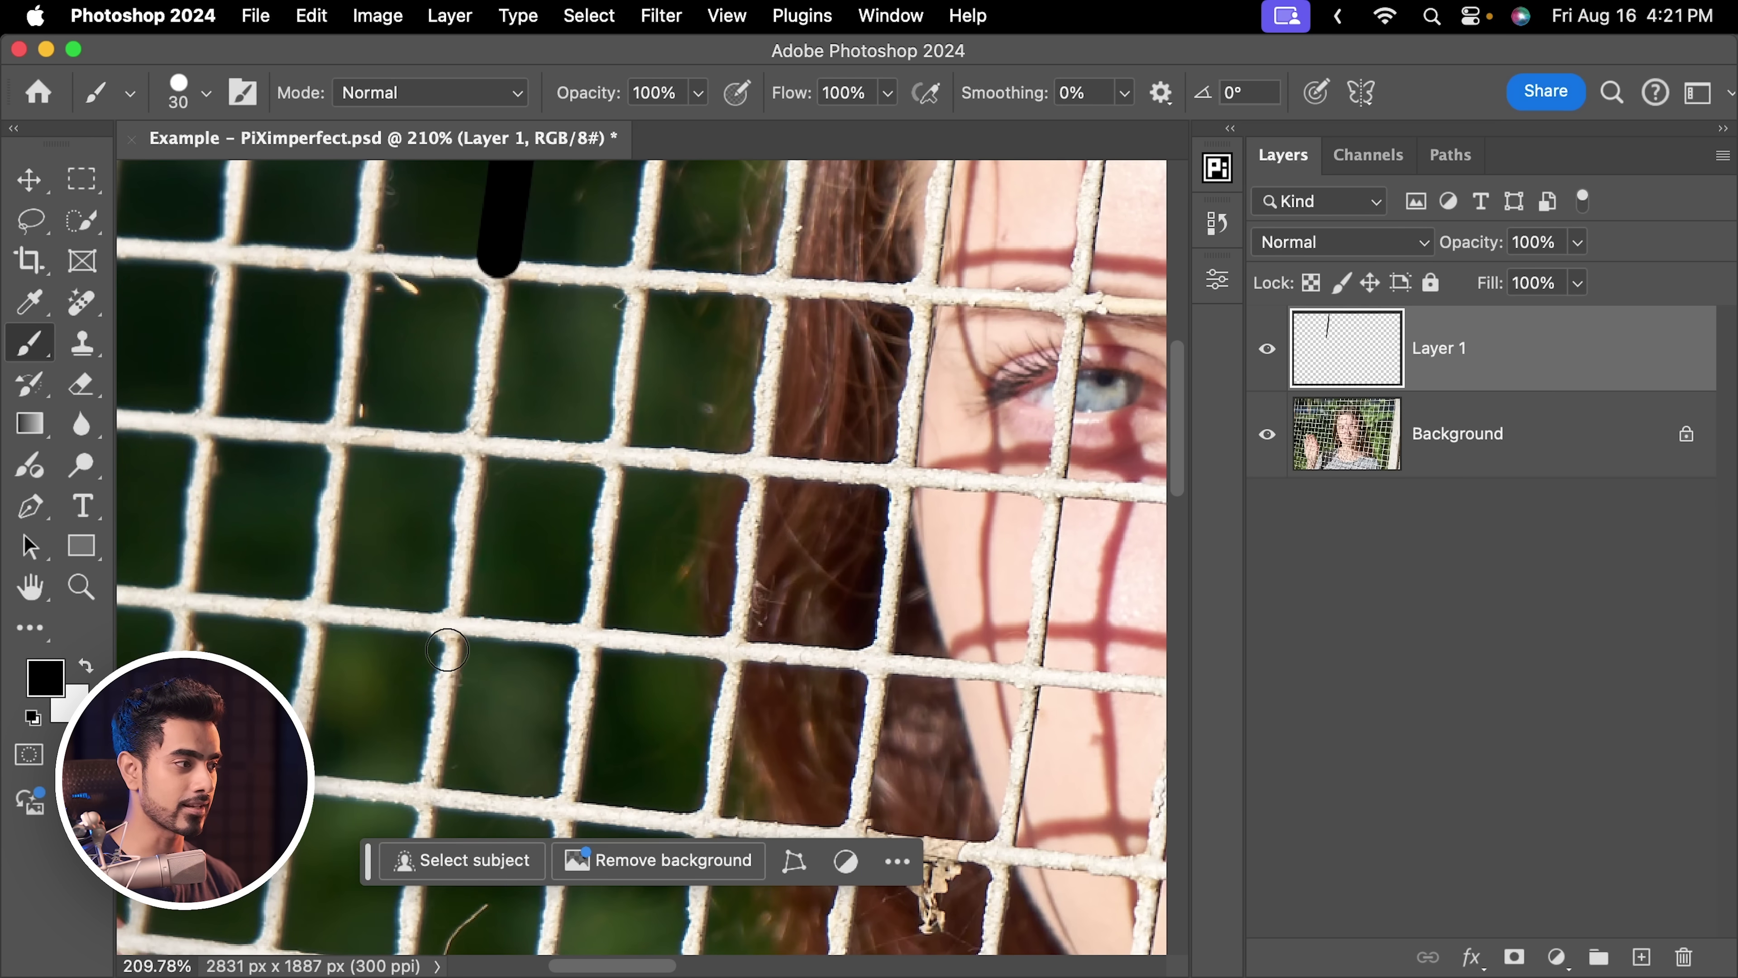
pyautogui.keyDown('shift'); pyautogui.click(446, 667); pyautogui.keyUp('shift')
pyautogui.scroll(-2, 432, 649)
pyautogui.scroll(-5, 432, 649)
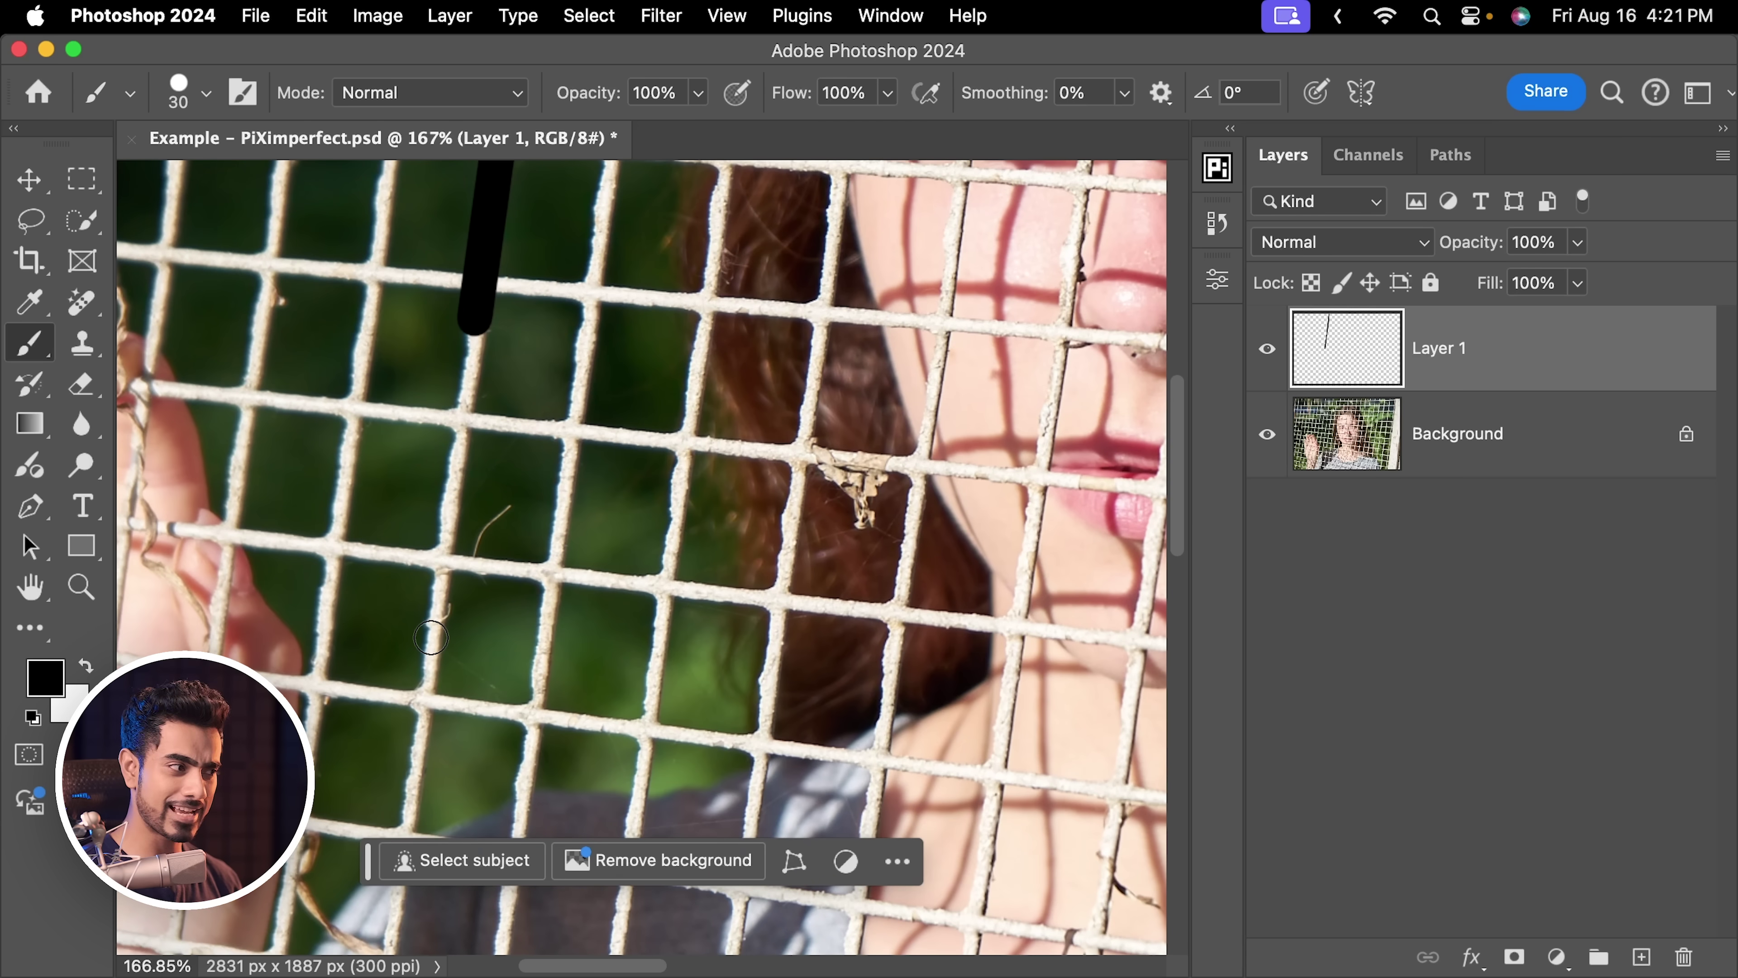
pyautogui.scroll(-5, 430, 671)
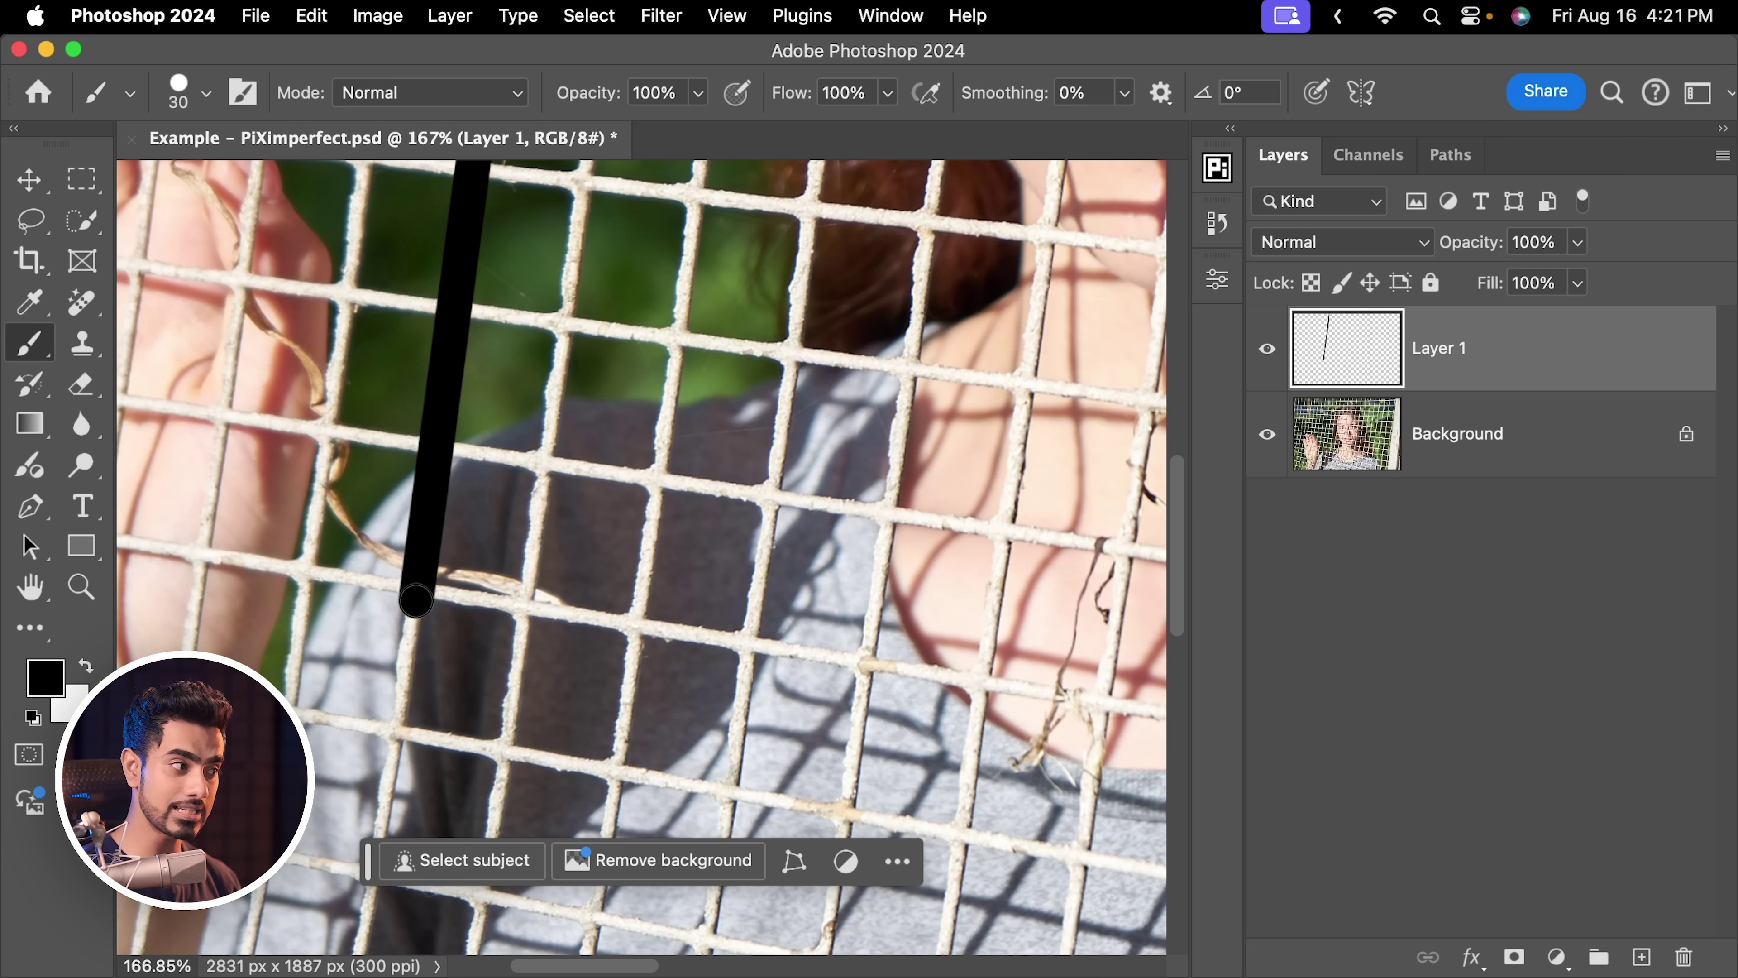
pyautogui.scroll(-5, 415, 601)
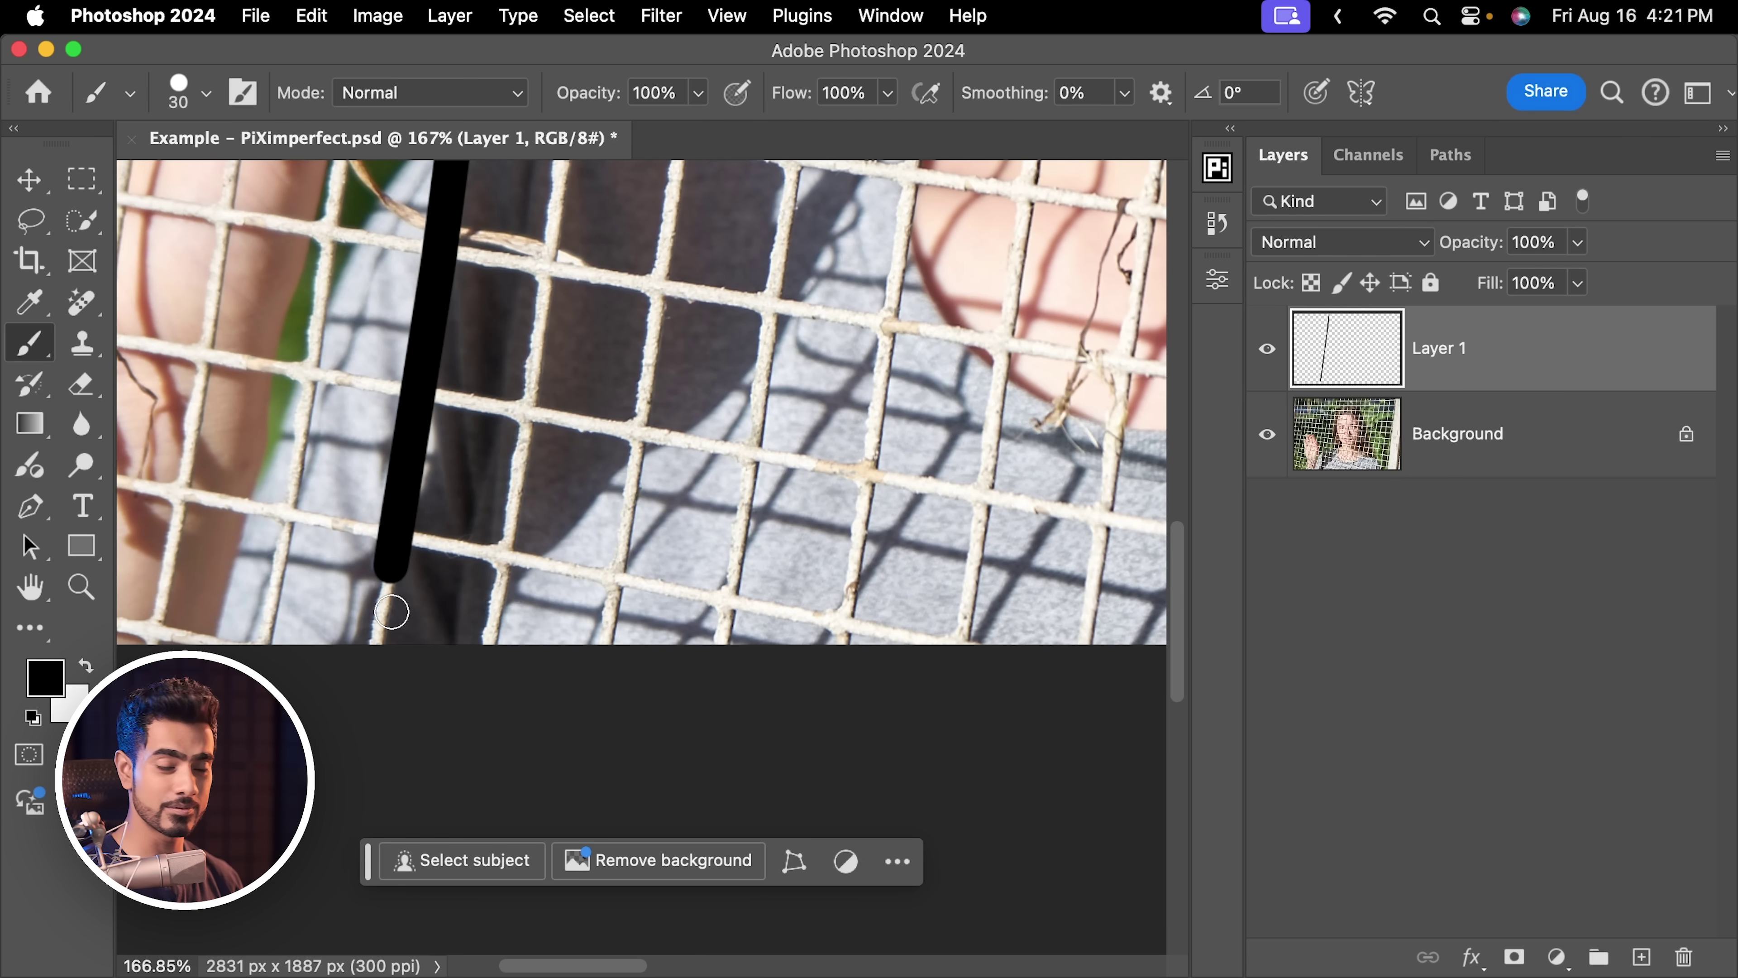
pyautogui.scroll(5, 395, 237)
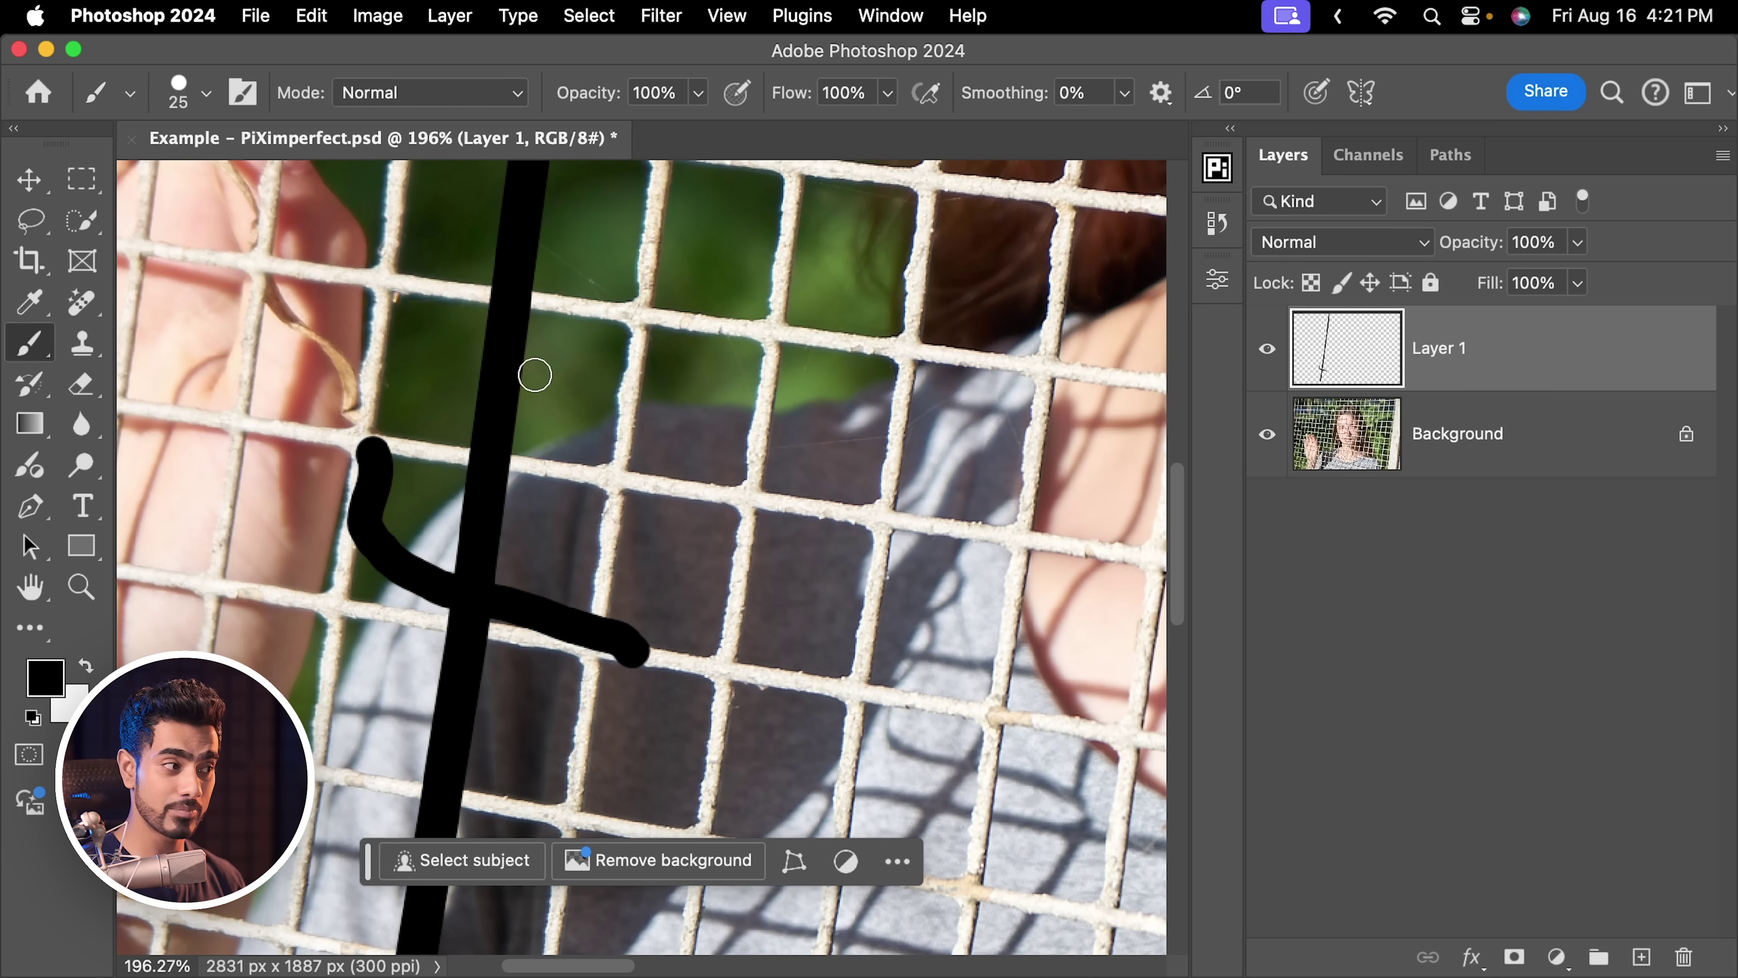
pyautogui.moveTo(903, 502)
pyautogui.mouseDown()
pyautogui.moveTo(520, 609)
pyautogui.moveTo(632, 641)
pyautogui.mouseUp()
pyautogui.scroll(3, 609, 625)
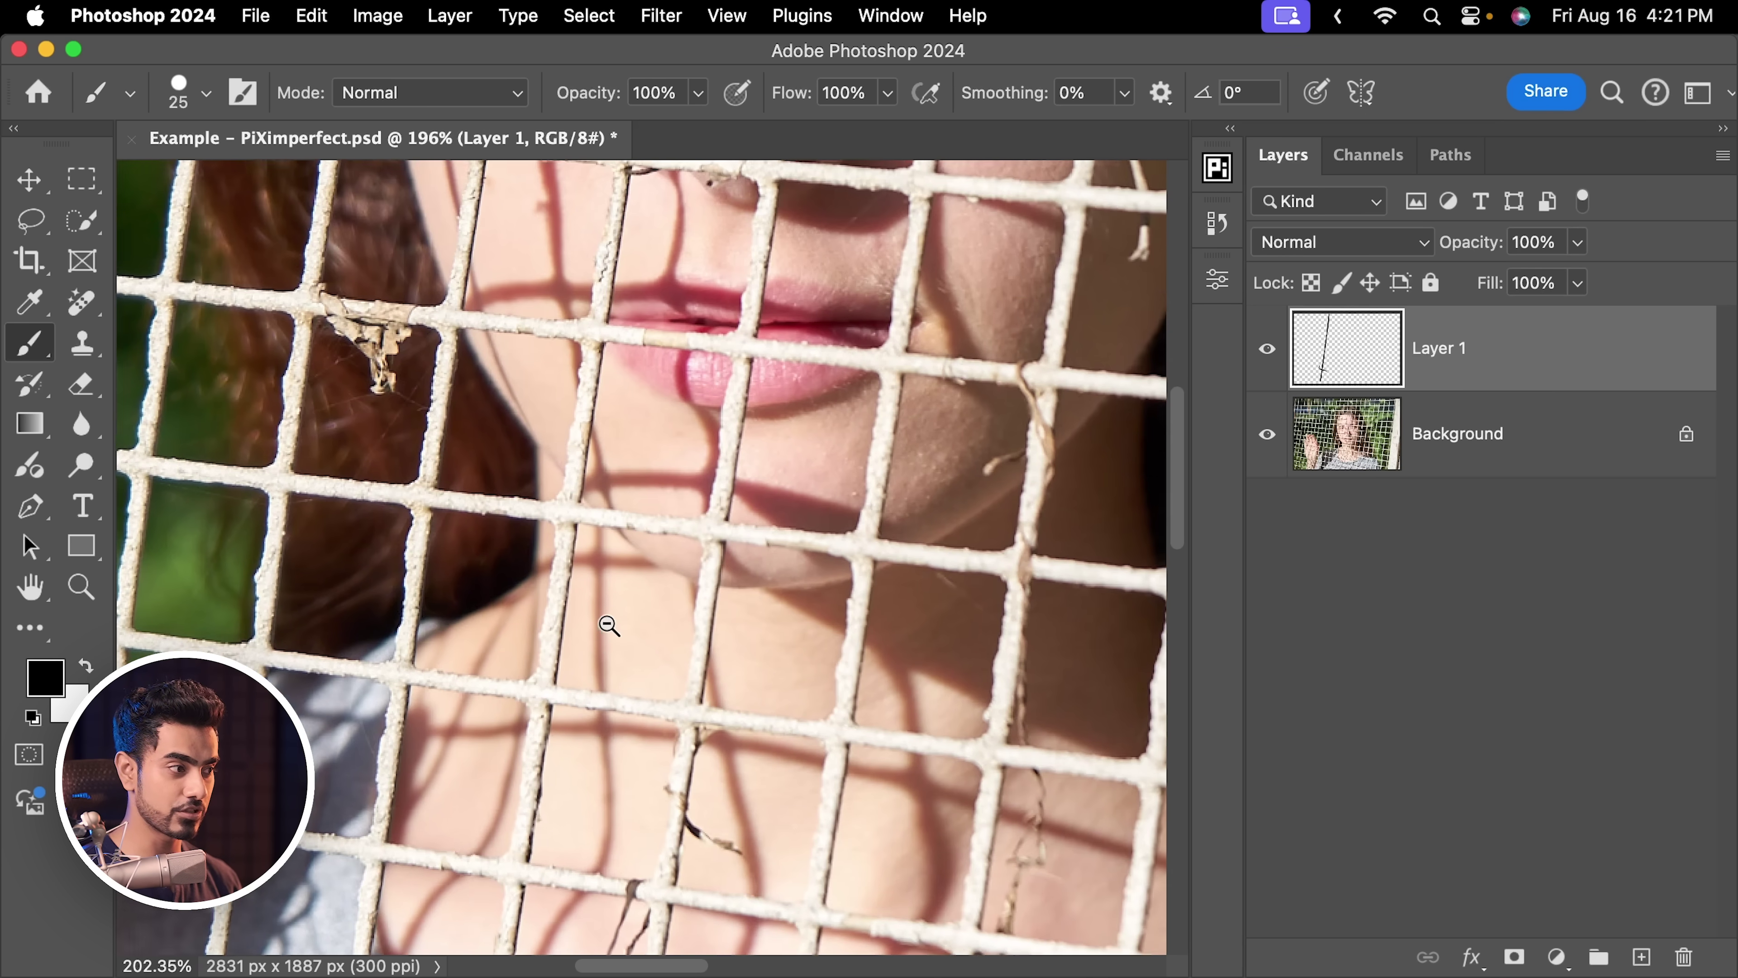
pyautogui.press('[')
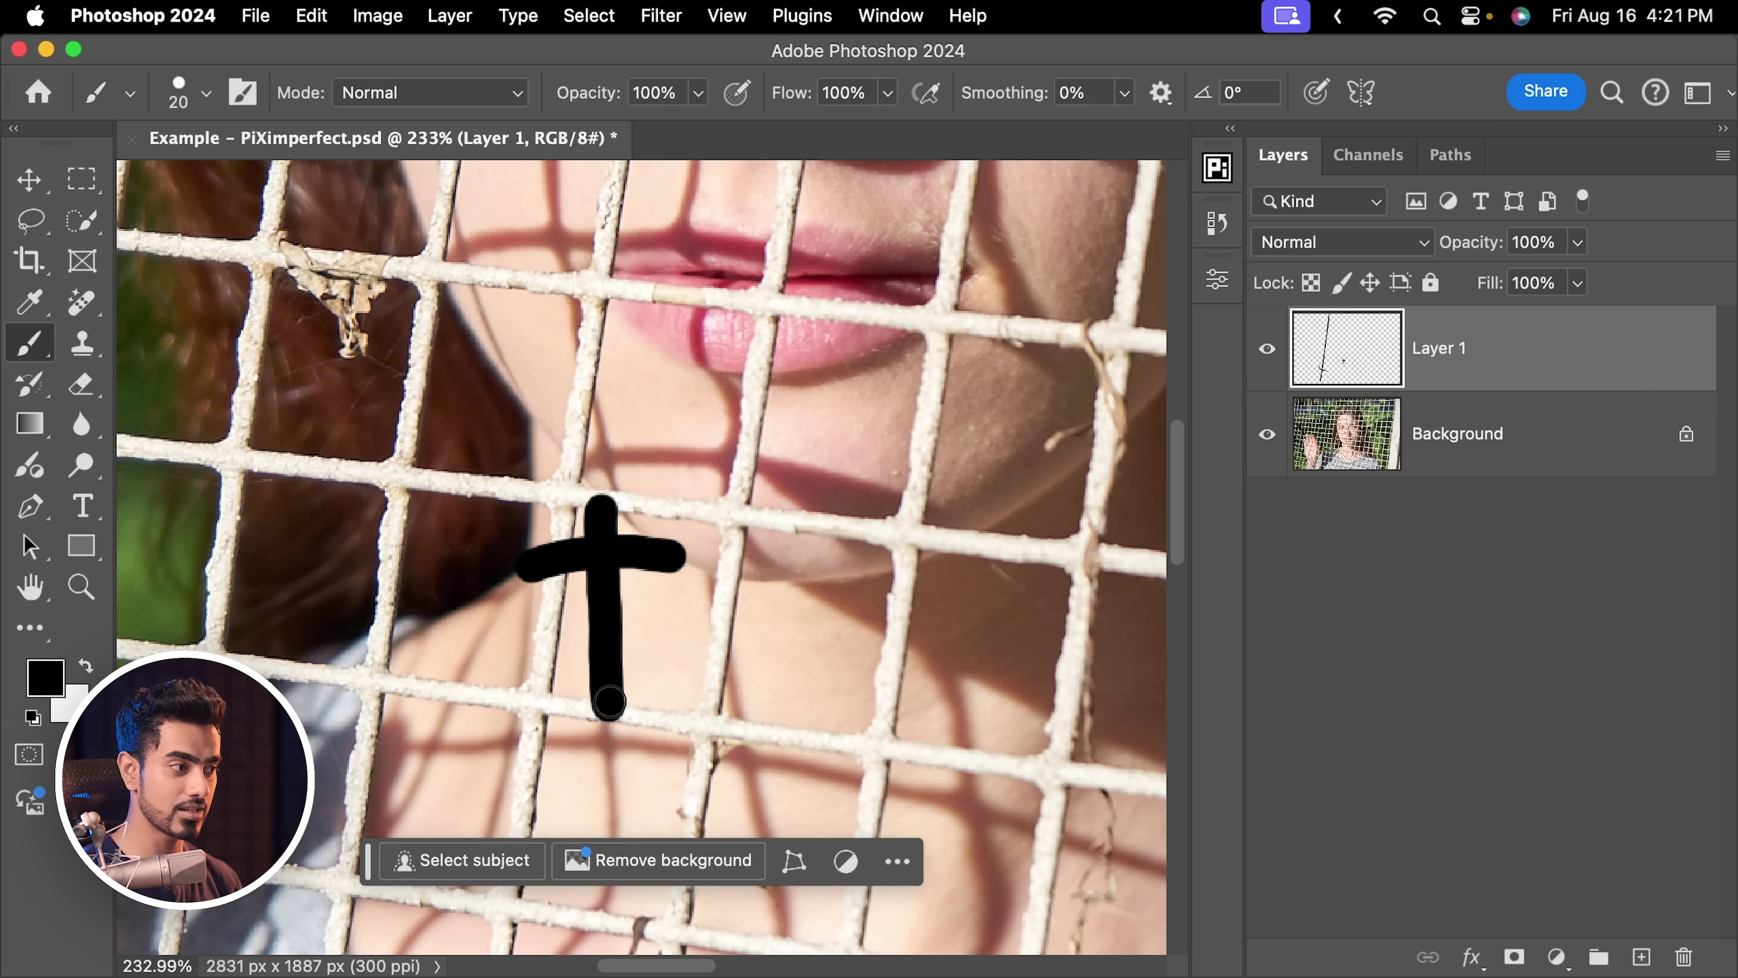
# Fit the image, then zoom into the face to check that the wires are covered
pyautogui.press('super+0')
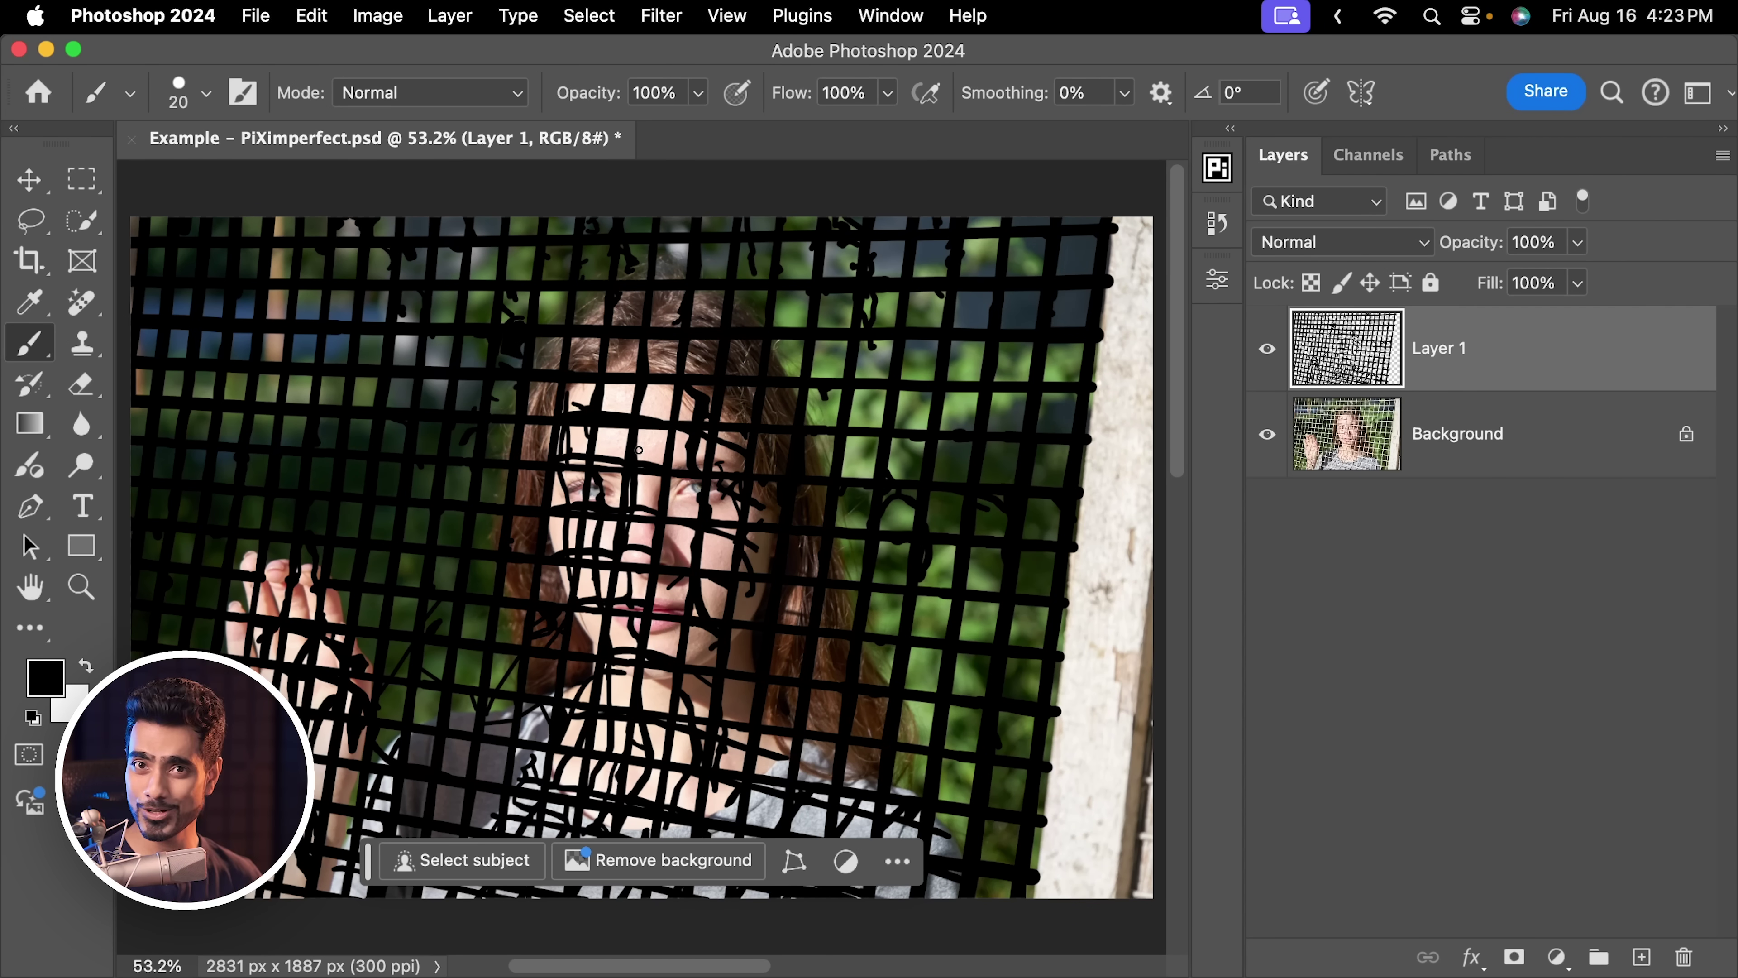
pyautogui.moveTo(626, 489); pyautogui.dragTo(687, 438)
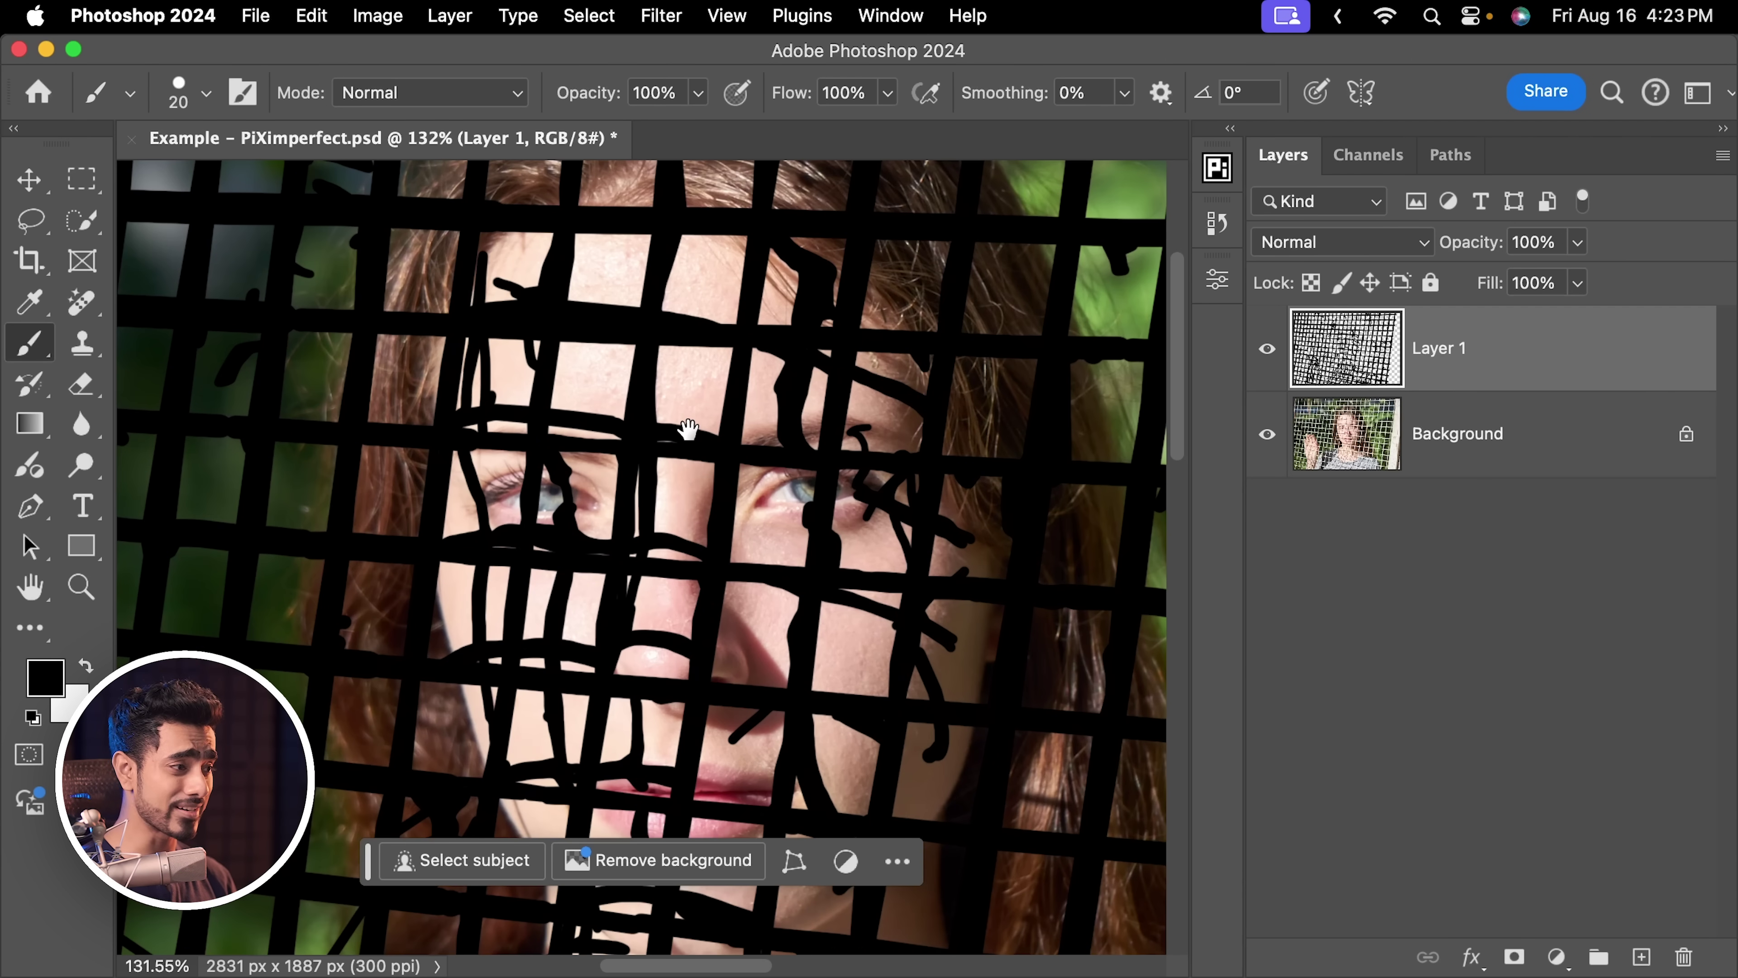
pyautogui.hscroll(-5, 650, 479)
pyautogui.hscroll(-10, 611, 516)
pyautogui.scroll(-4, 611, 517)
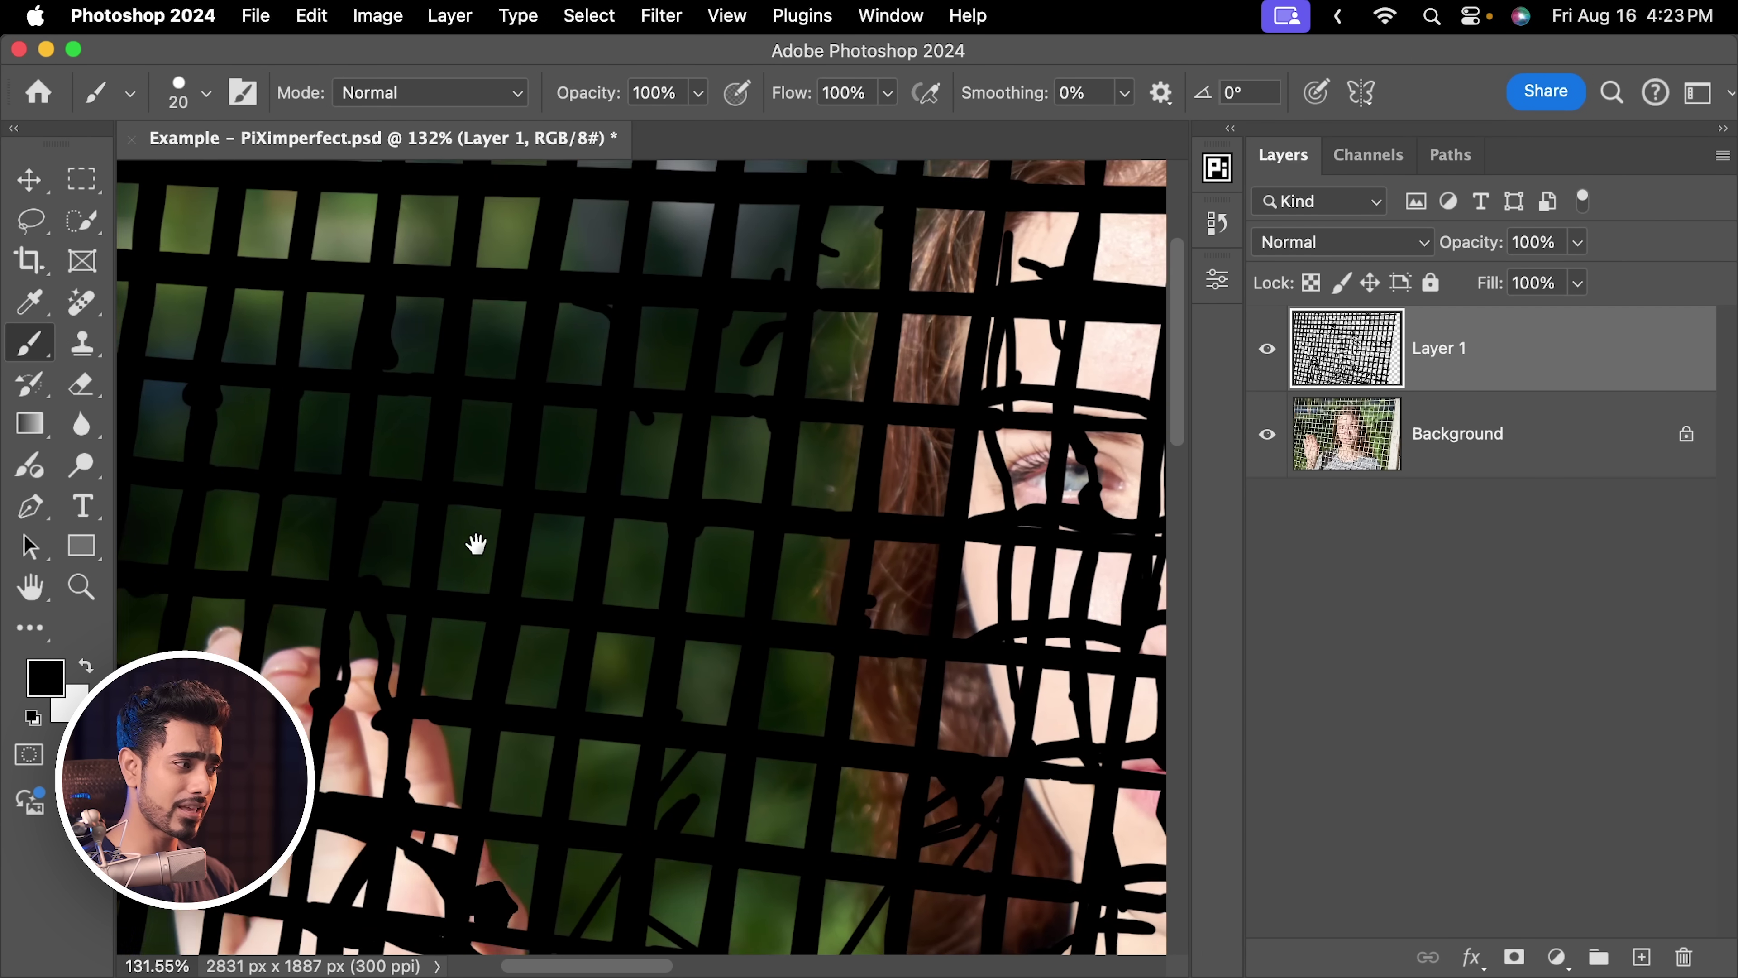
pyautogui.scroll(-5, 595, 499)
pyautogui.hscroll(2, 595, 500)
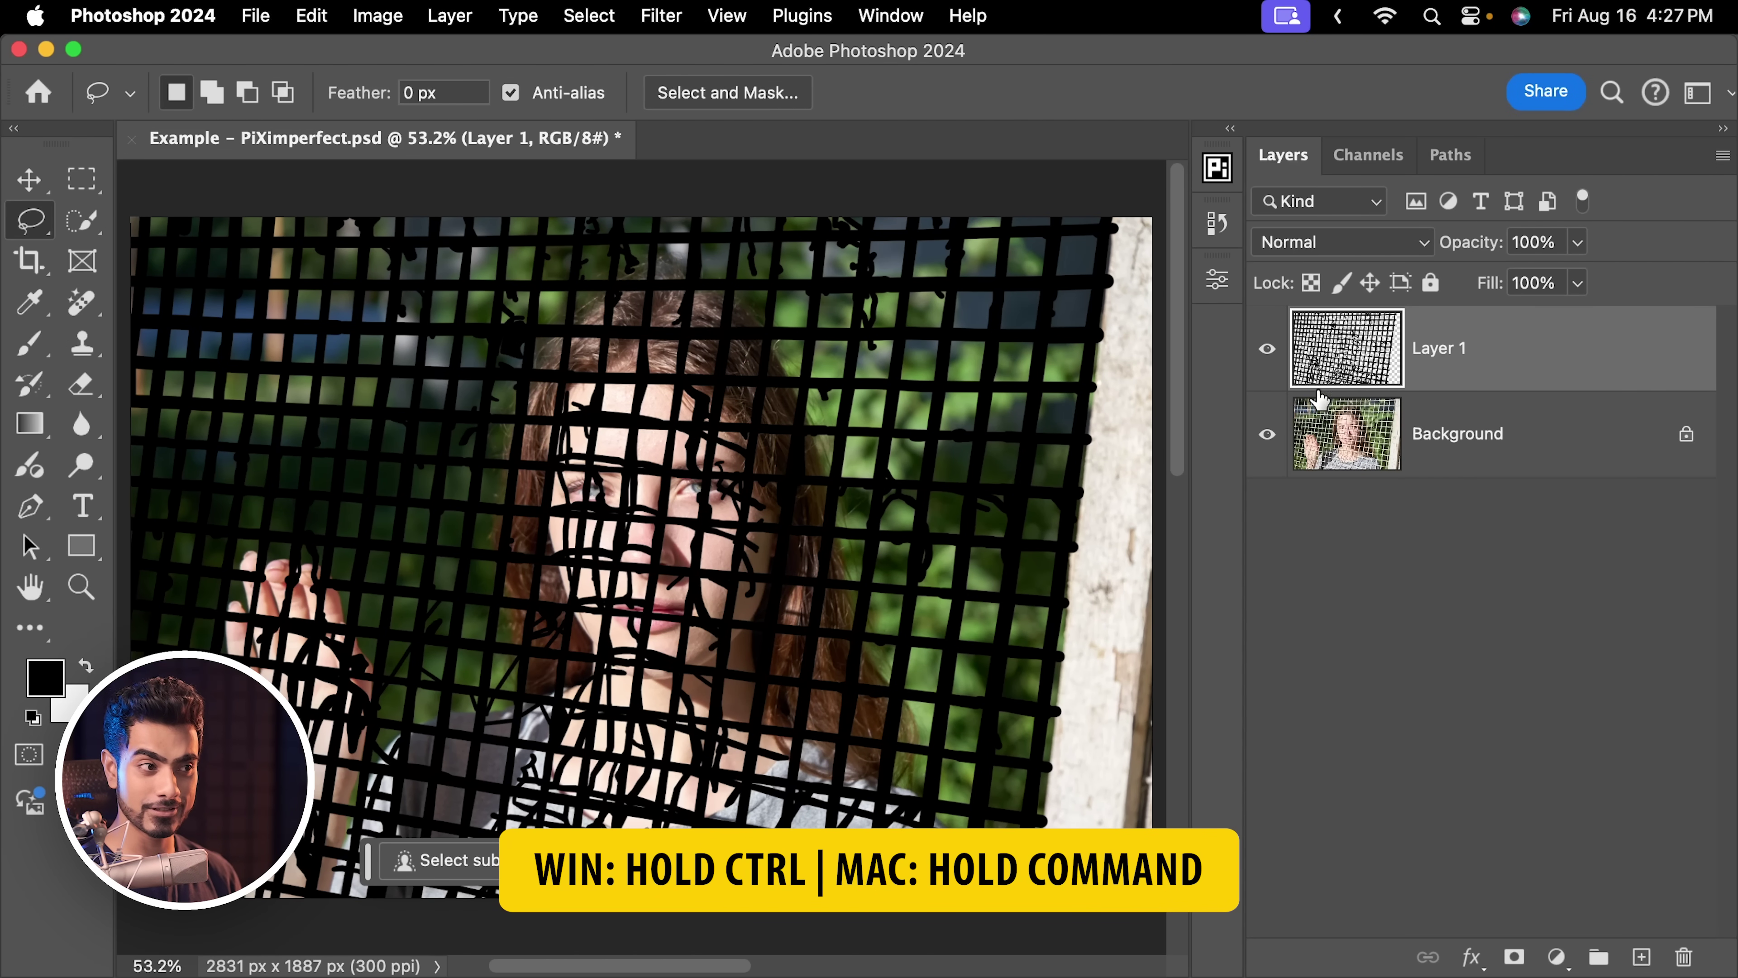
# Load Layer 1's black strokes as a selection, hide Layer 1, and target the Background layer
pyautogui.keyDown('super'); pyautogui.click(1349, 355); pyautogui.keyUp('super')
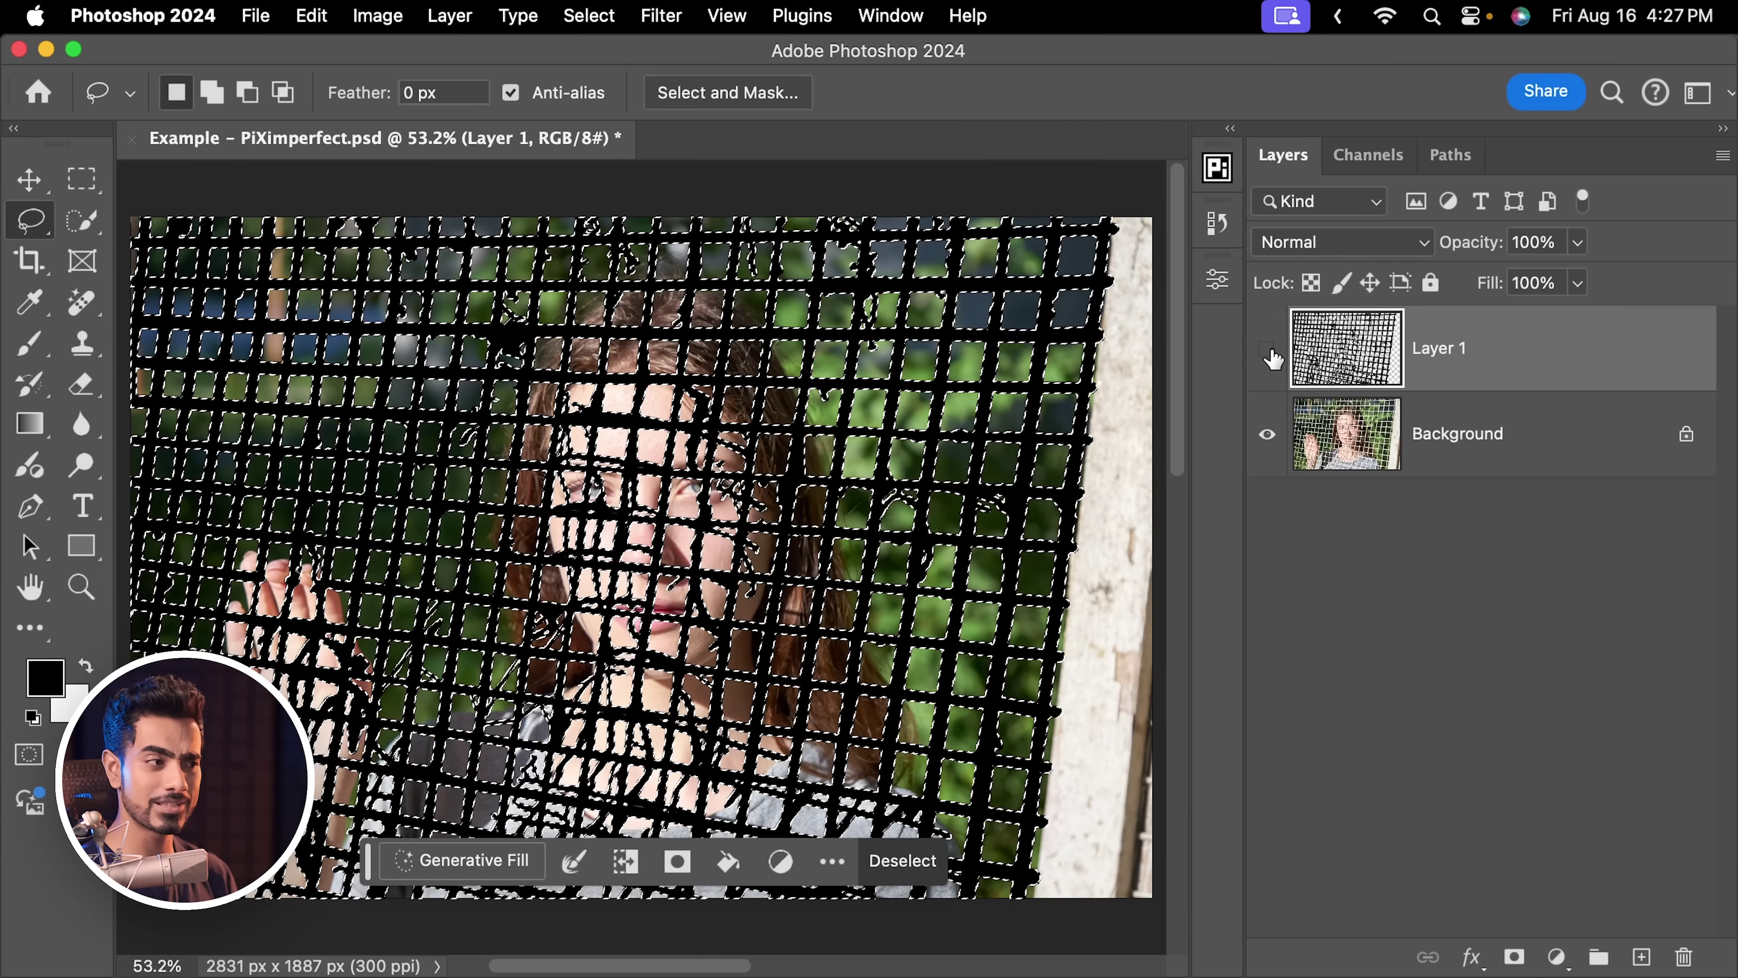
pyautogui.click(1268, 353)
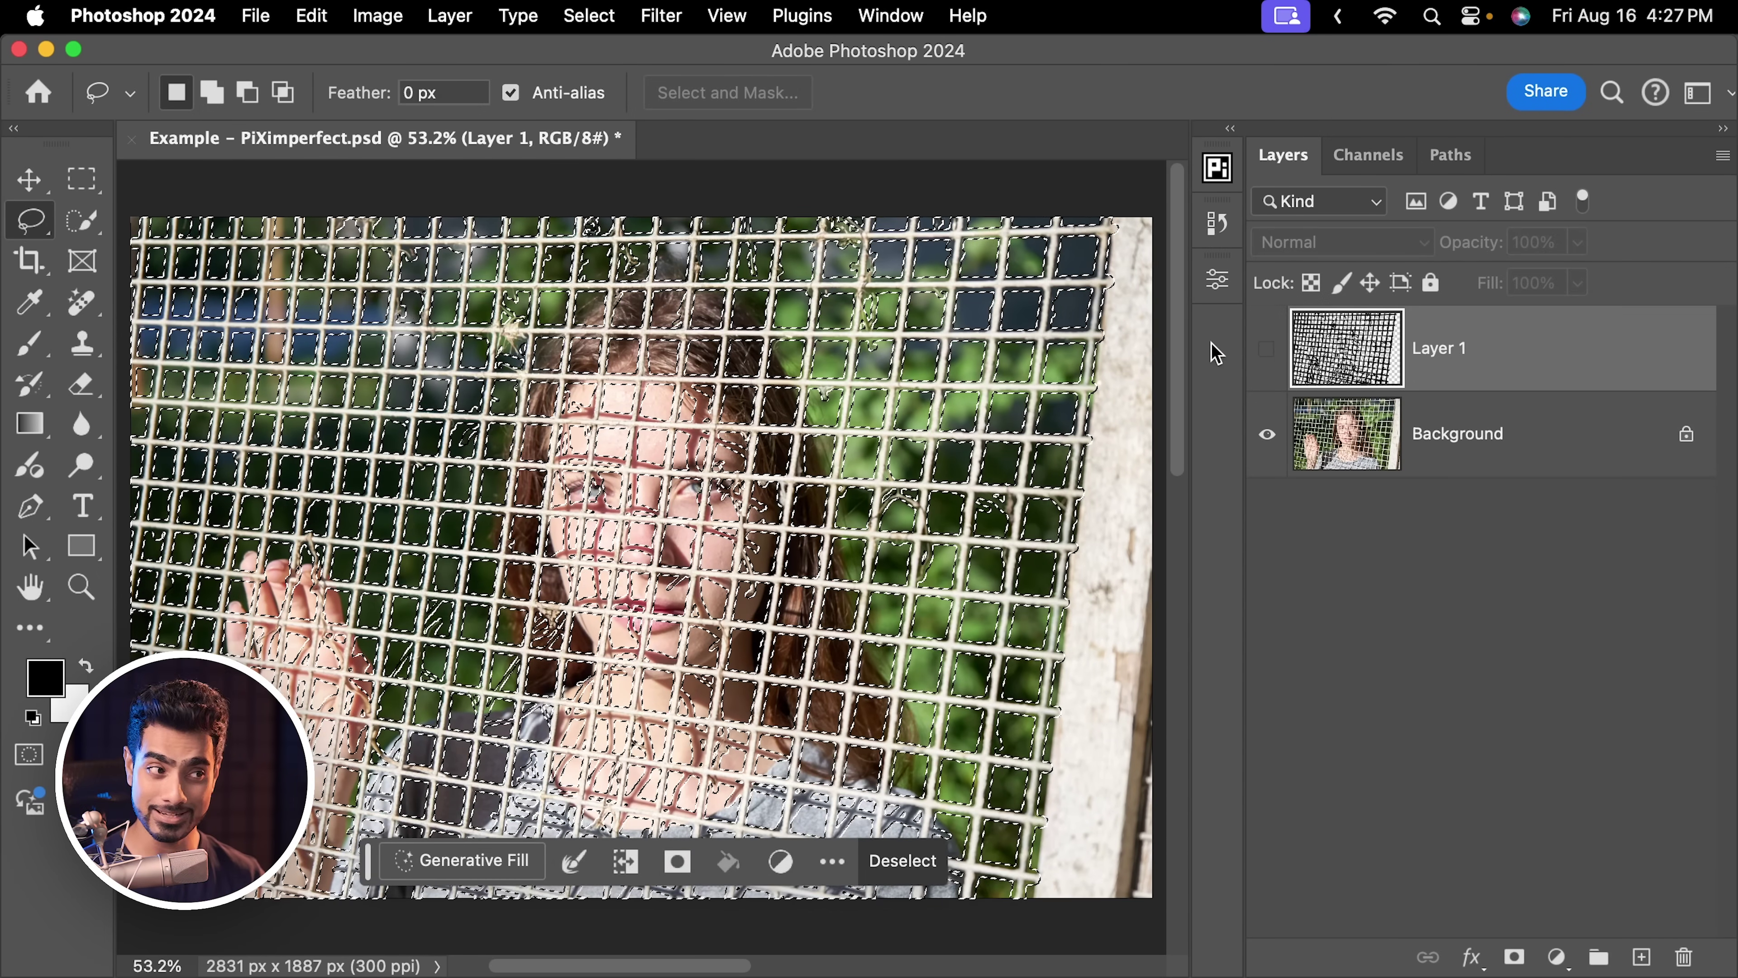
pyautogui.click(1434, 445)
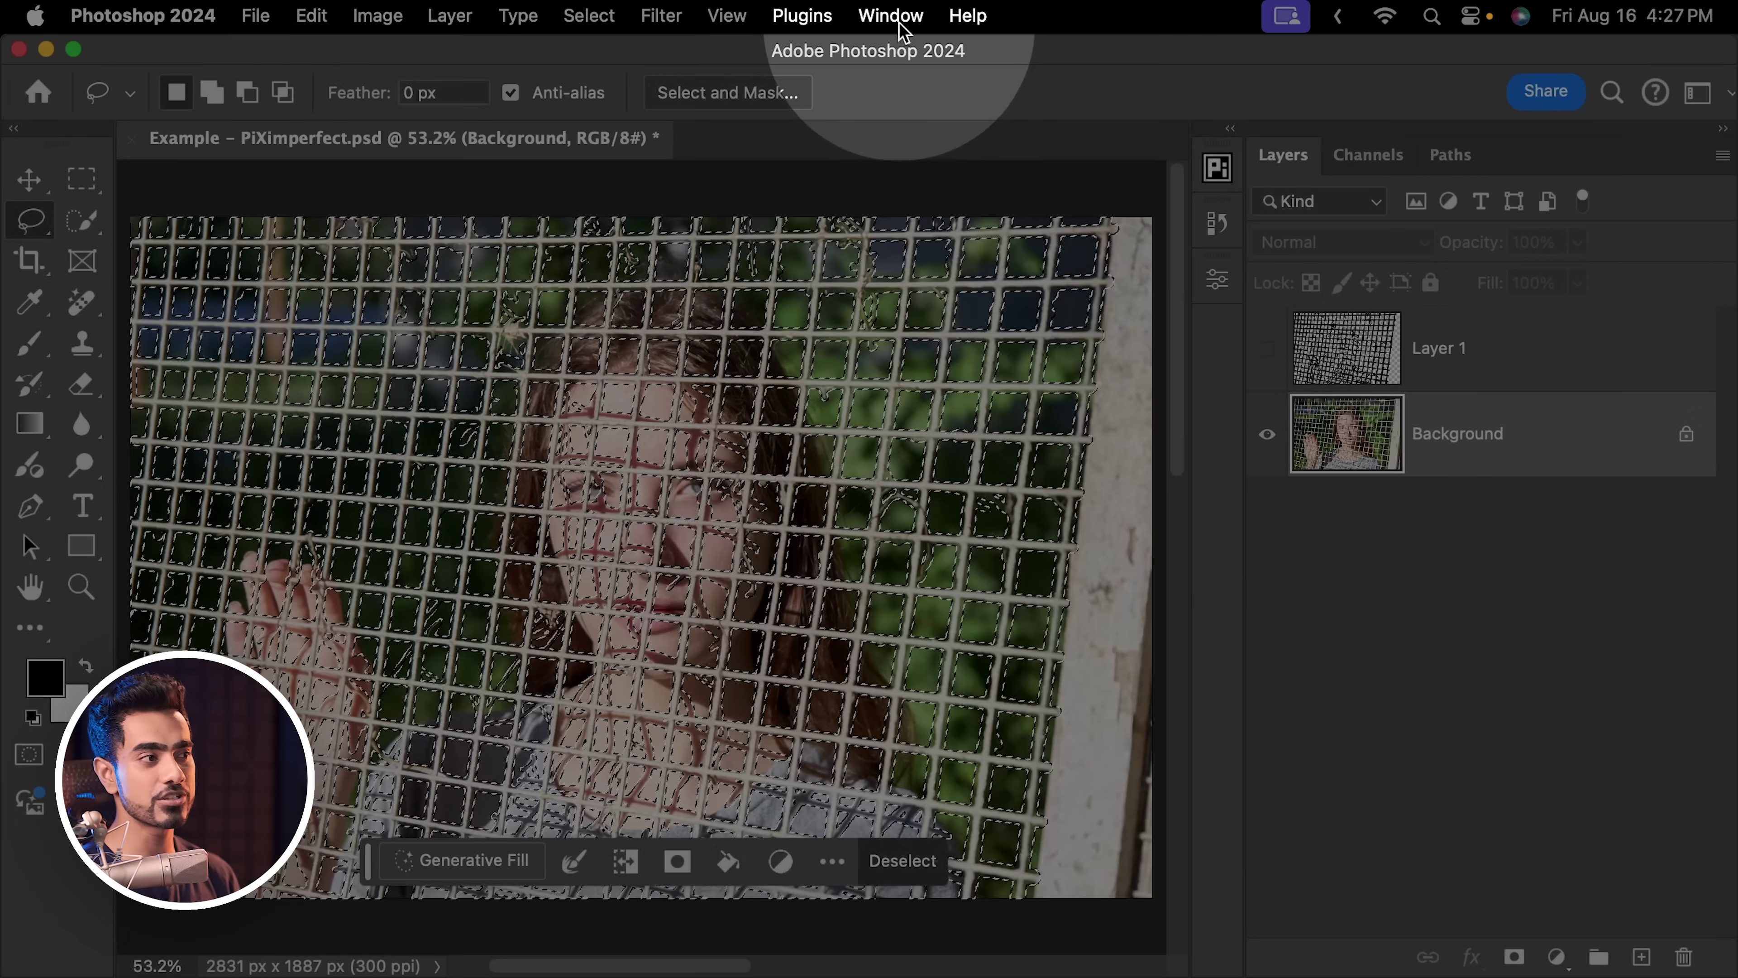
# Open the Window menu, dismiss it, and bring up the Generative Fill prompt for the fence selection
pyautogui.click(890, 15)
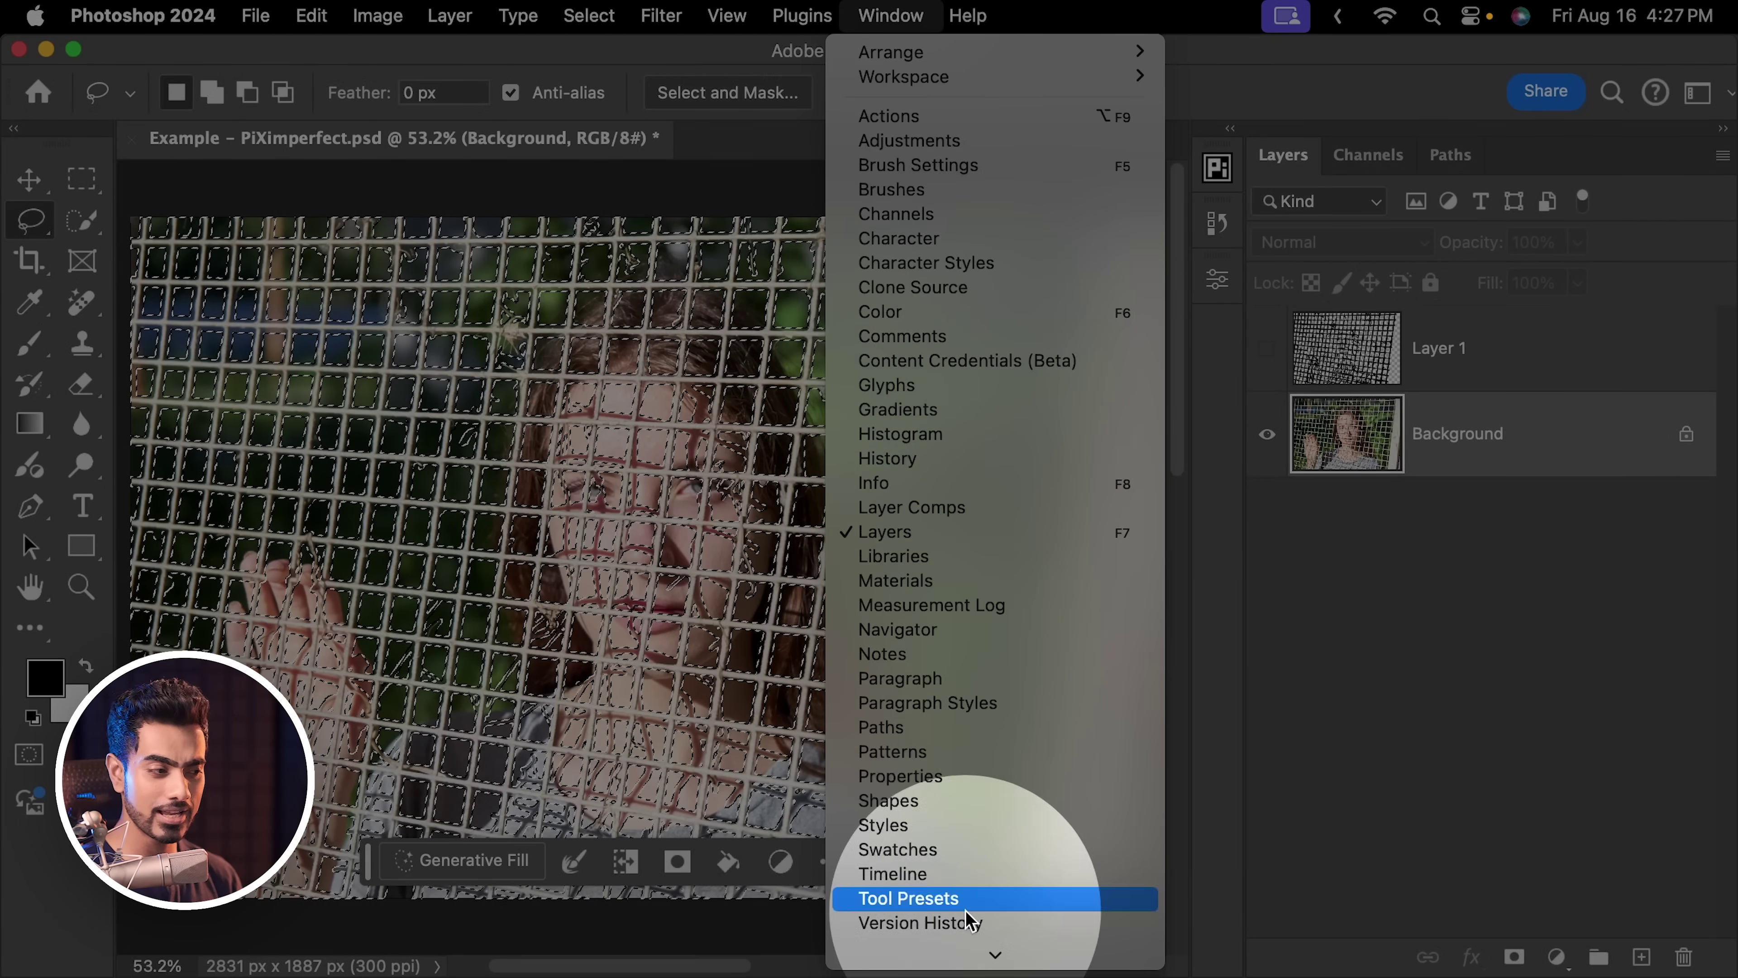
pyautogui.moveTo(972, 952)
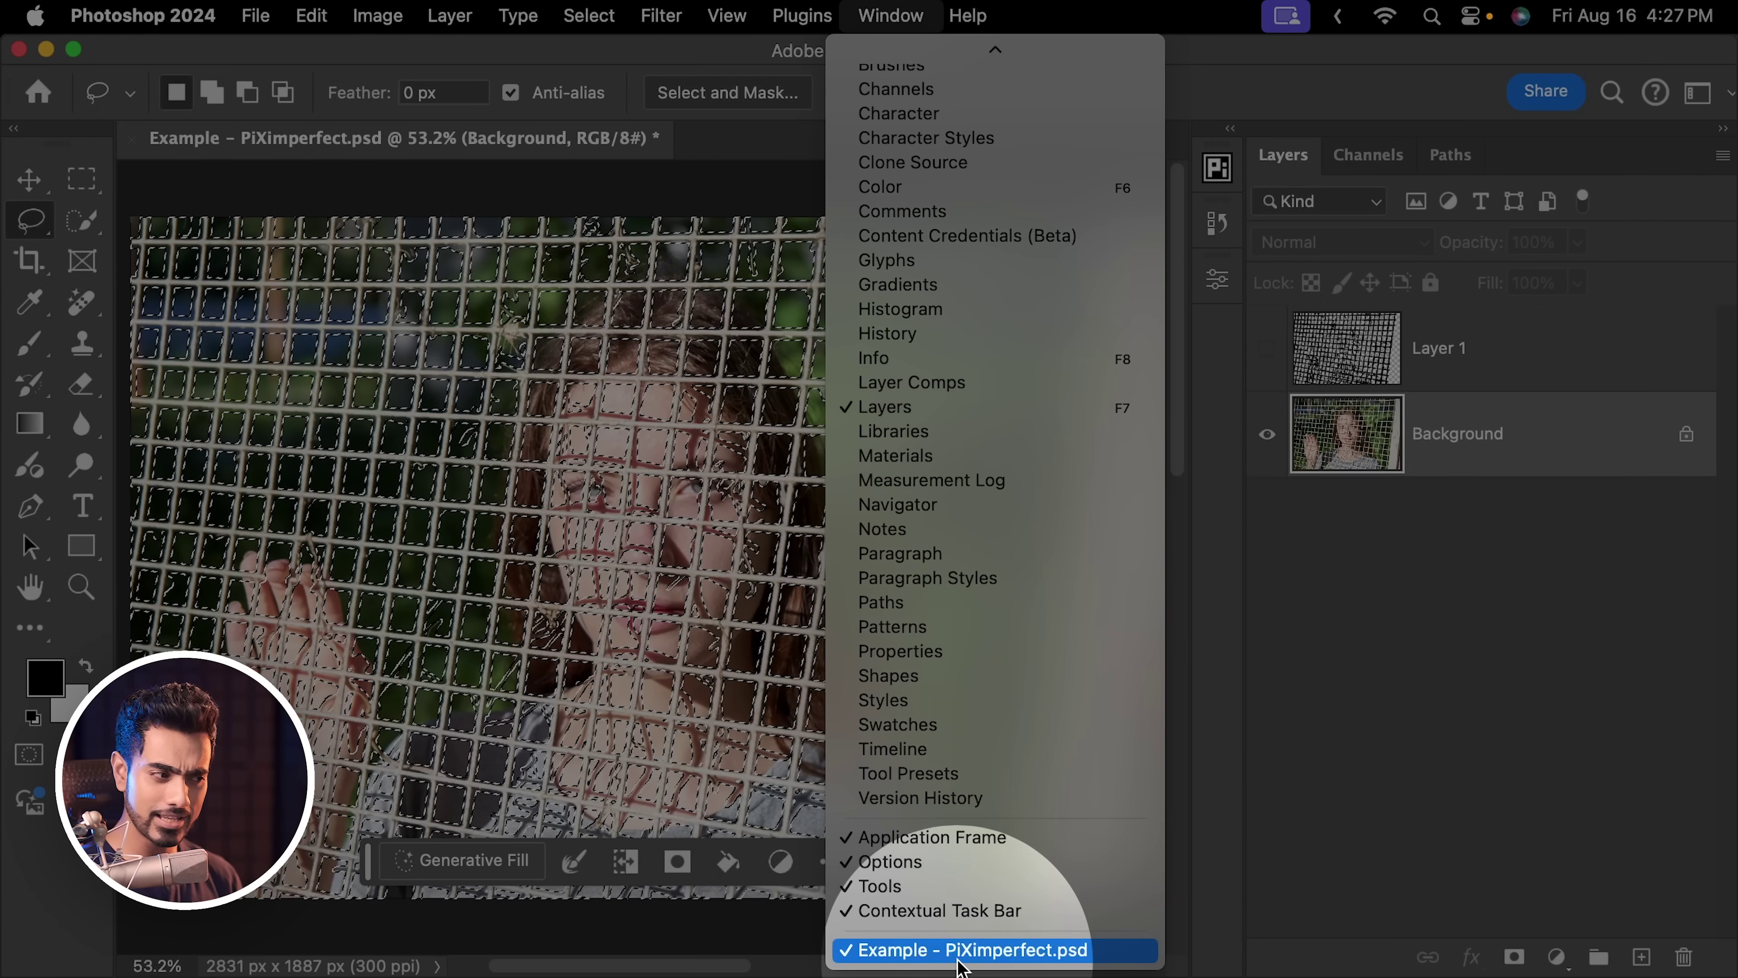
pyautogui.click(369, 860)
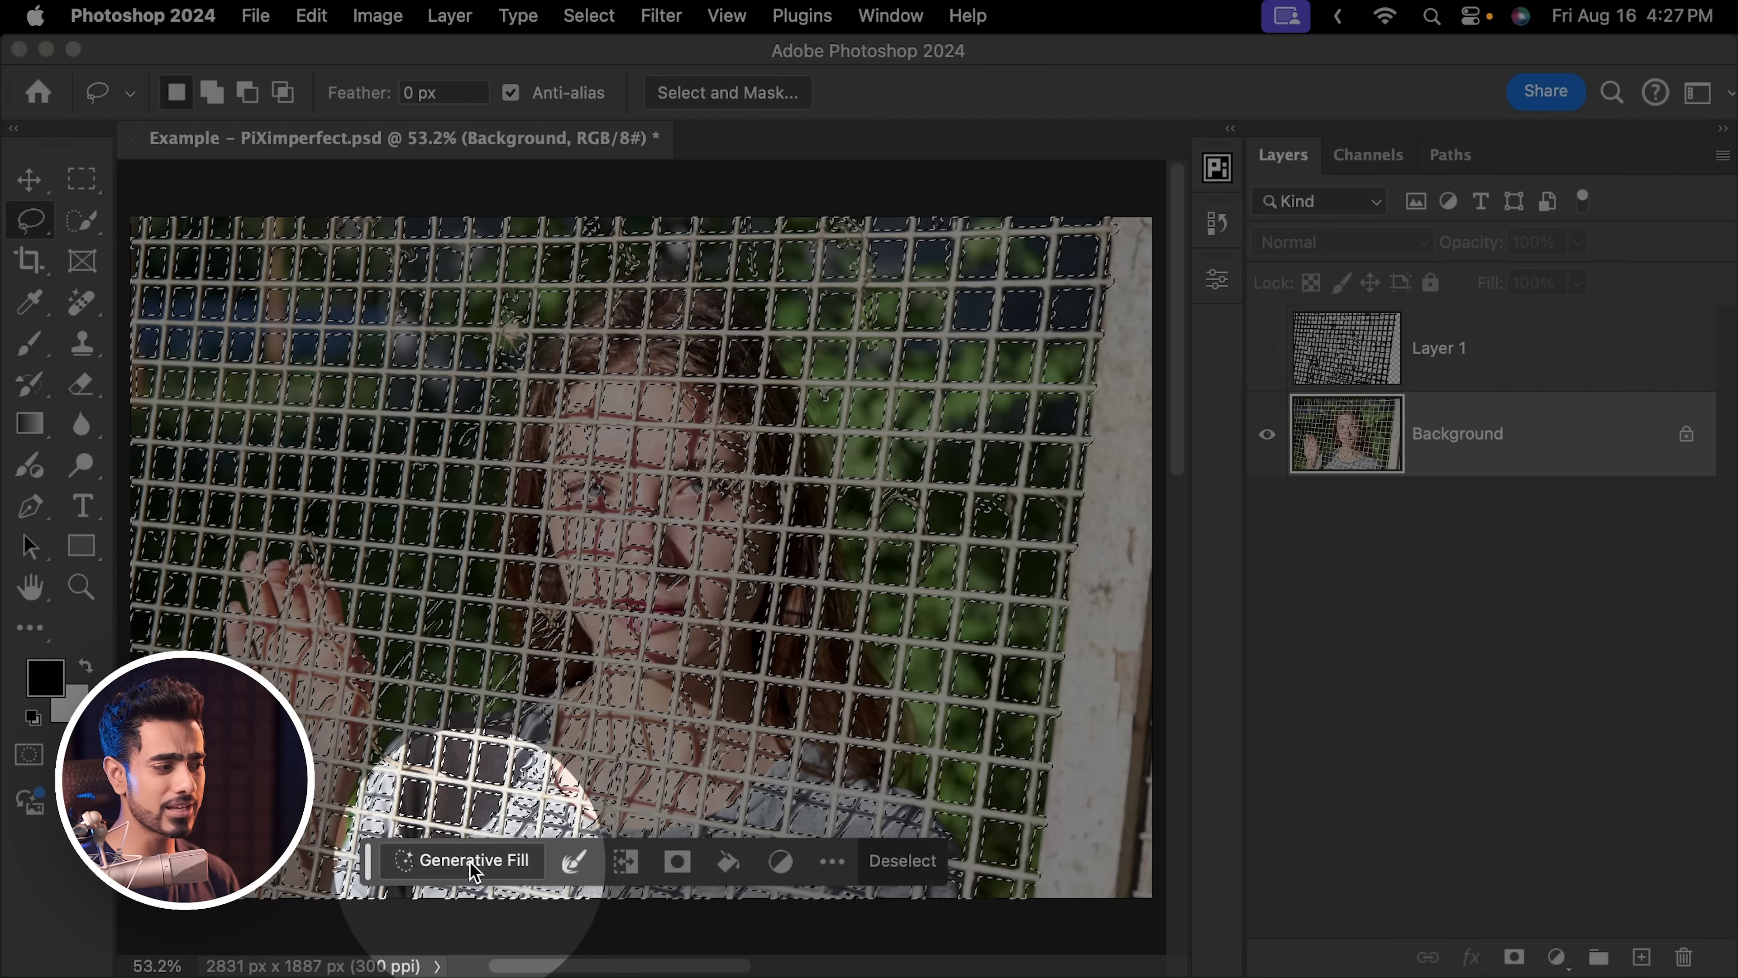
pyautogui.click(470, 861)
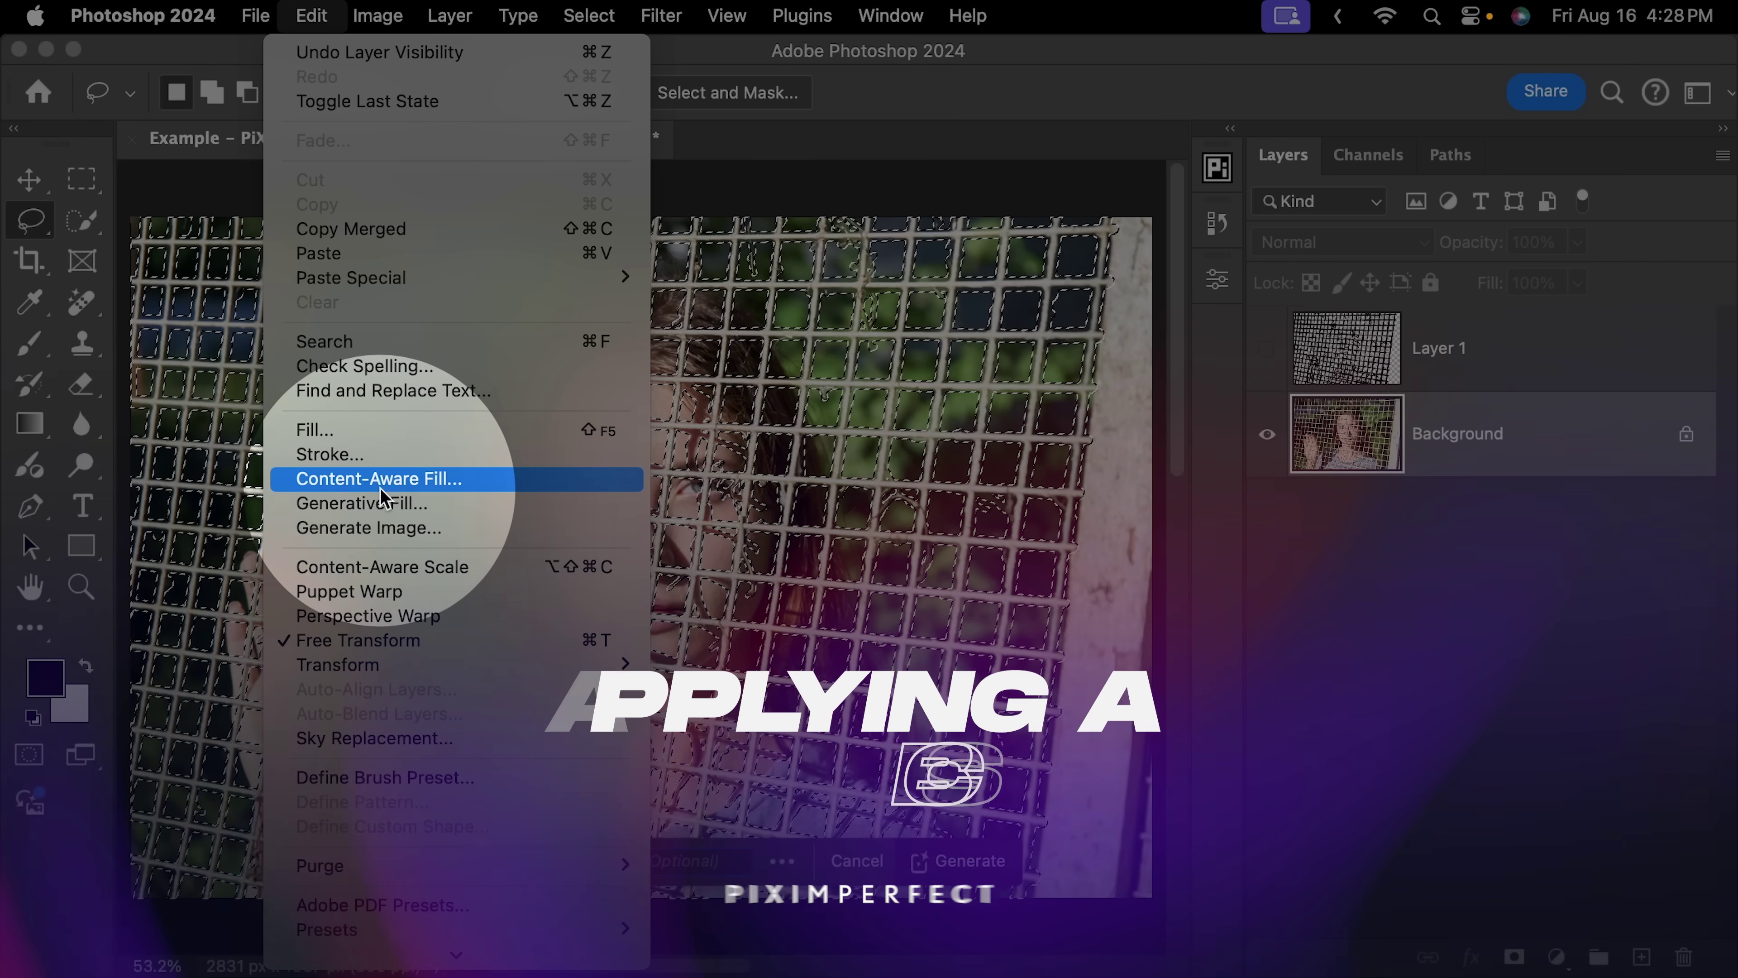
# Run Content-Aware Fill on the fence selection with output to a new layer
pyautogui.click(389, 478)
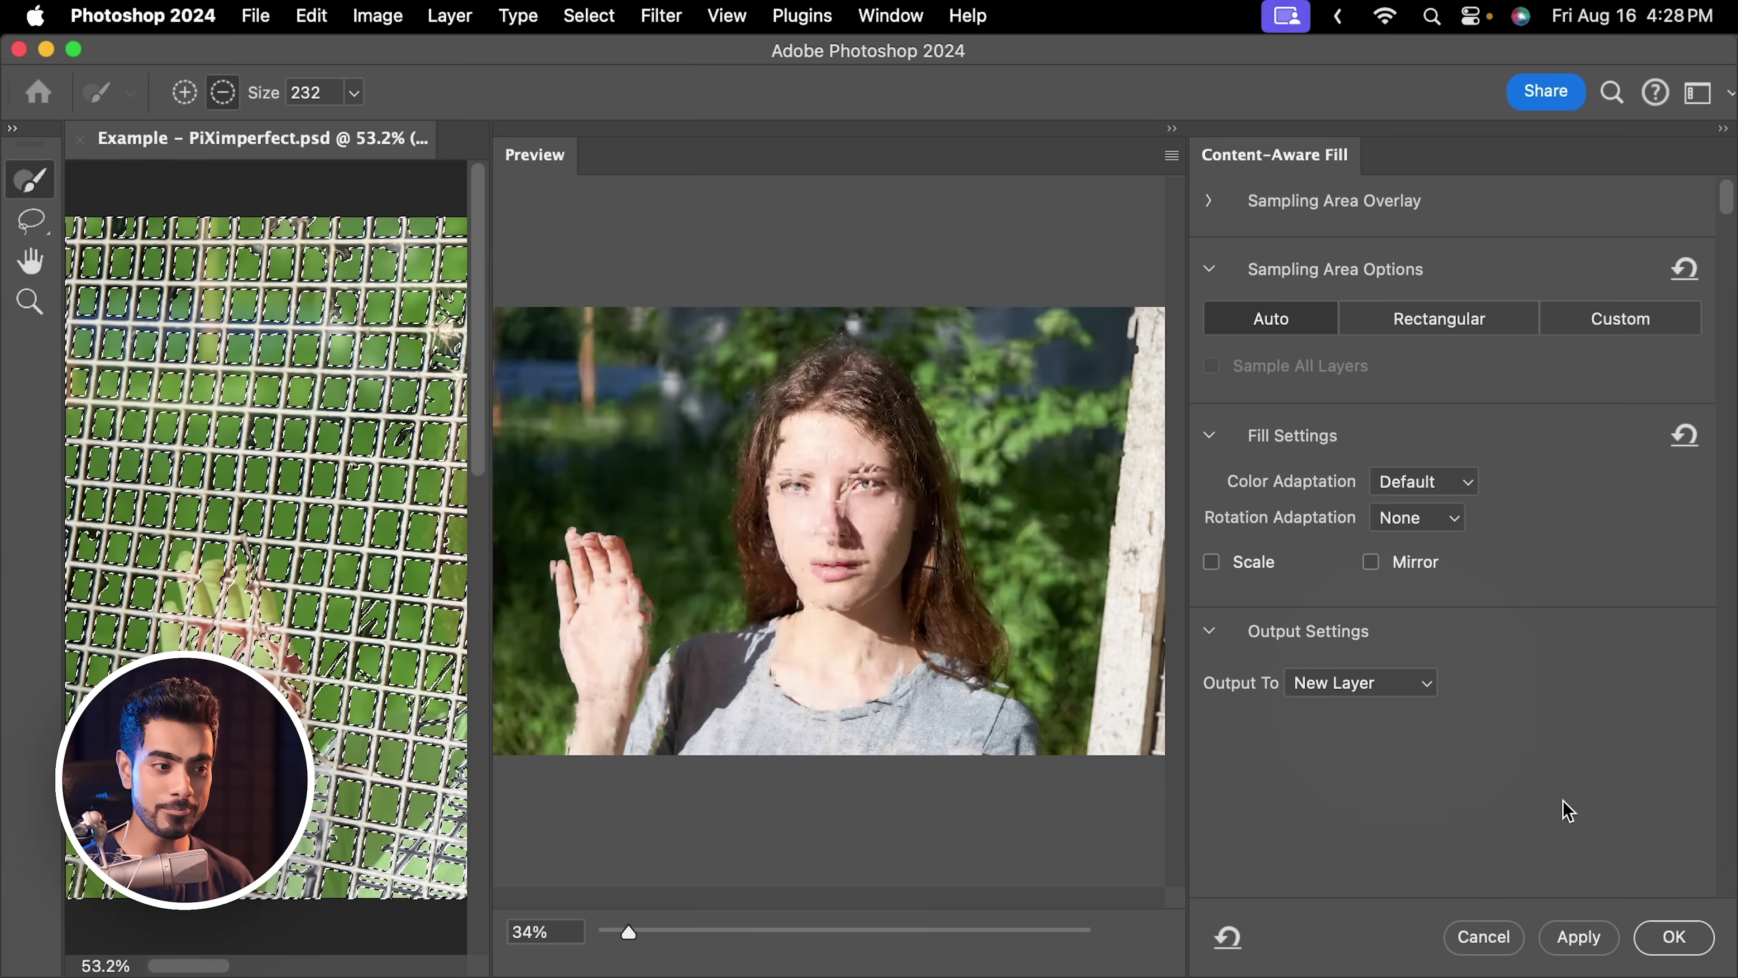
pyautogui.click(1673, 936)
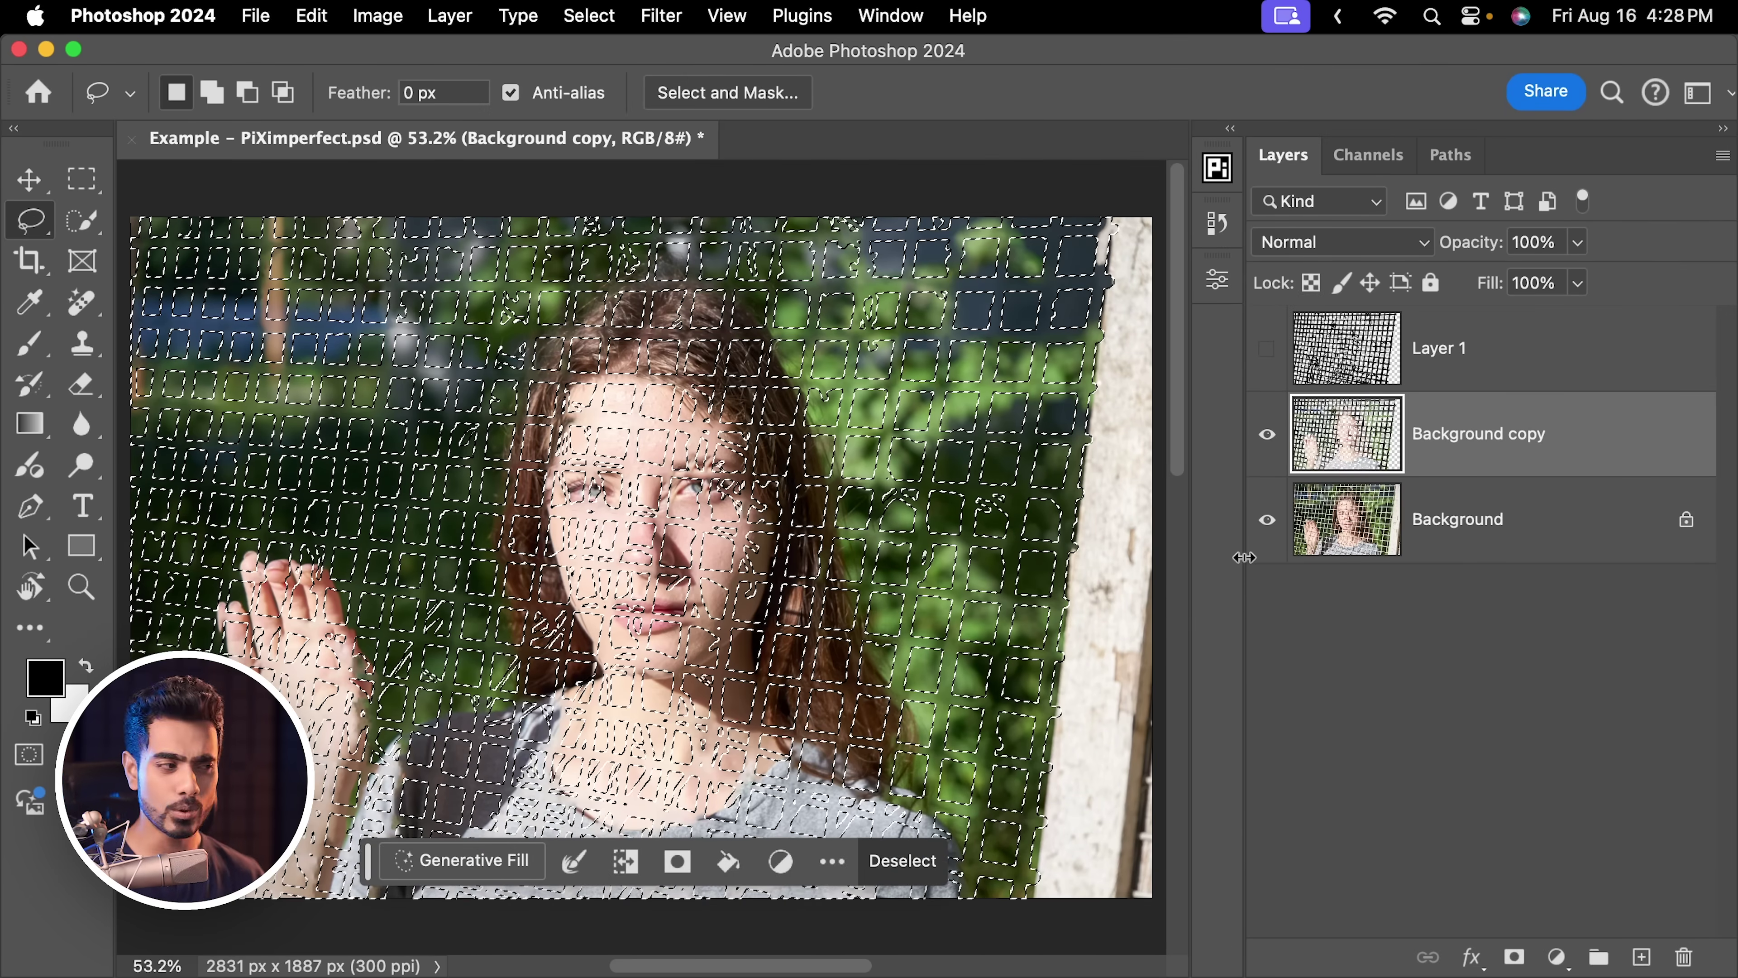
pyautogui.click(475, 860)
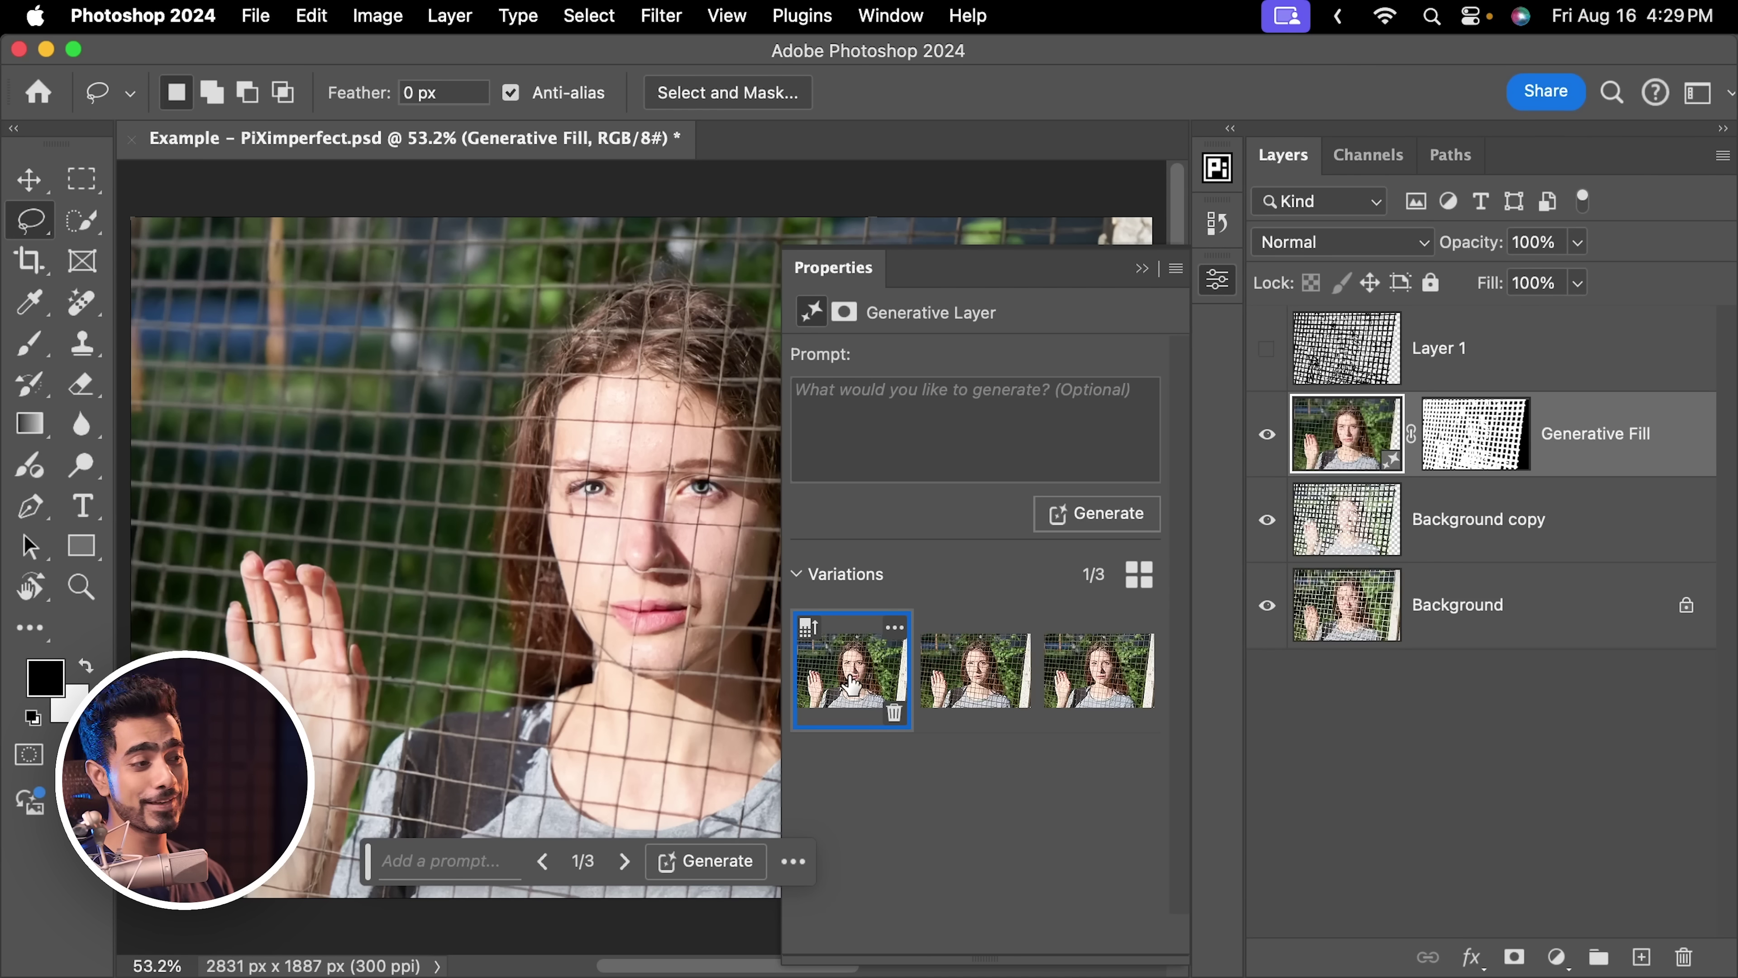
pyautogui.click(975, 674)
pyautogui.click(1098, 670)
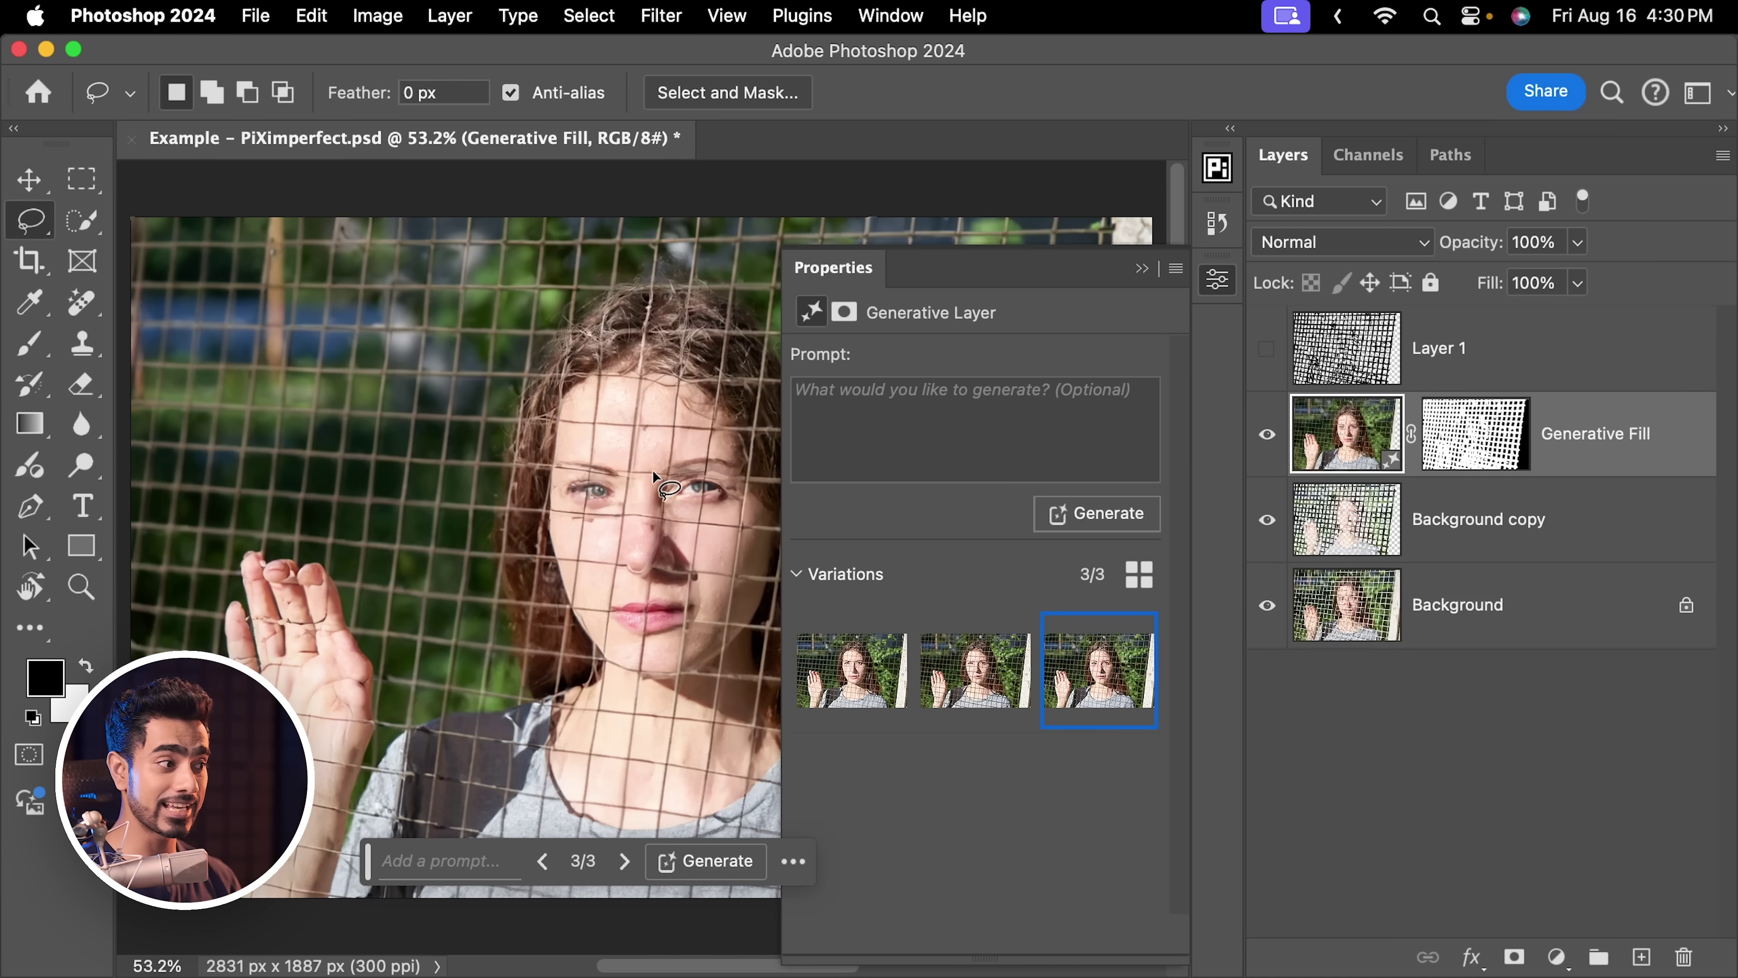
pyautogui.moveTo(626, 462); pyautogui.dragTo(806, 443)
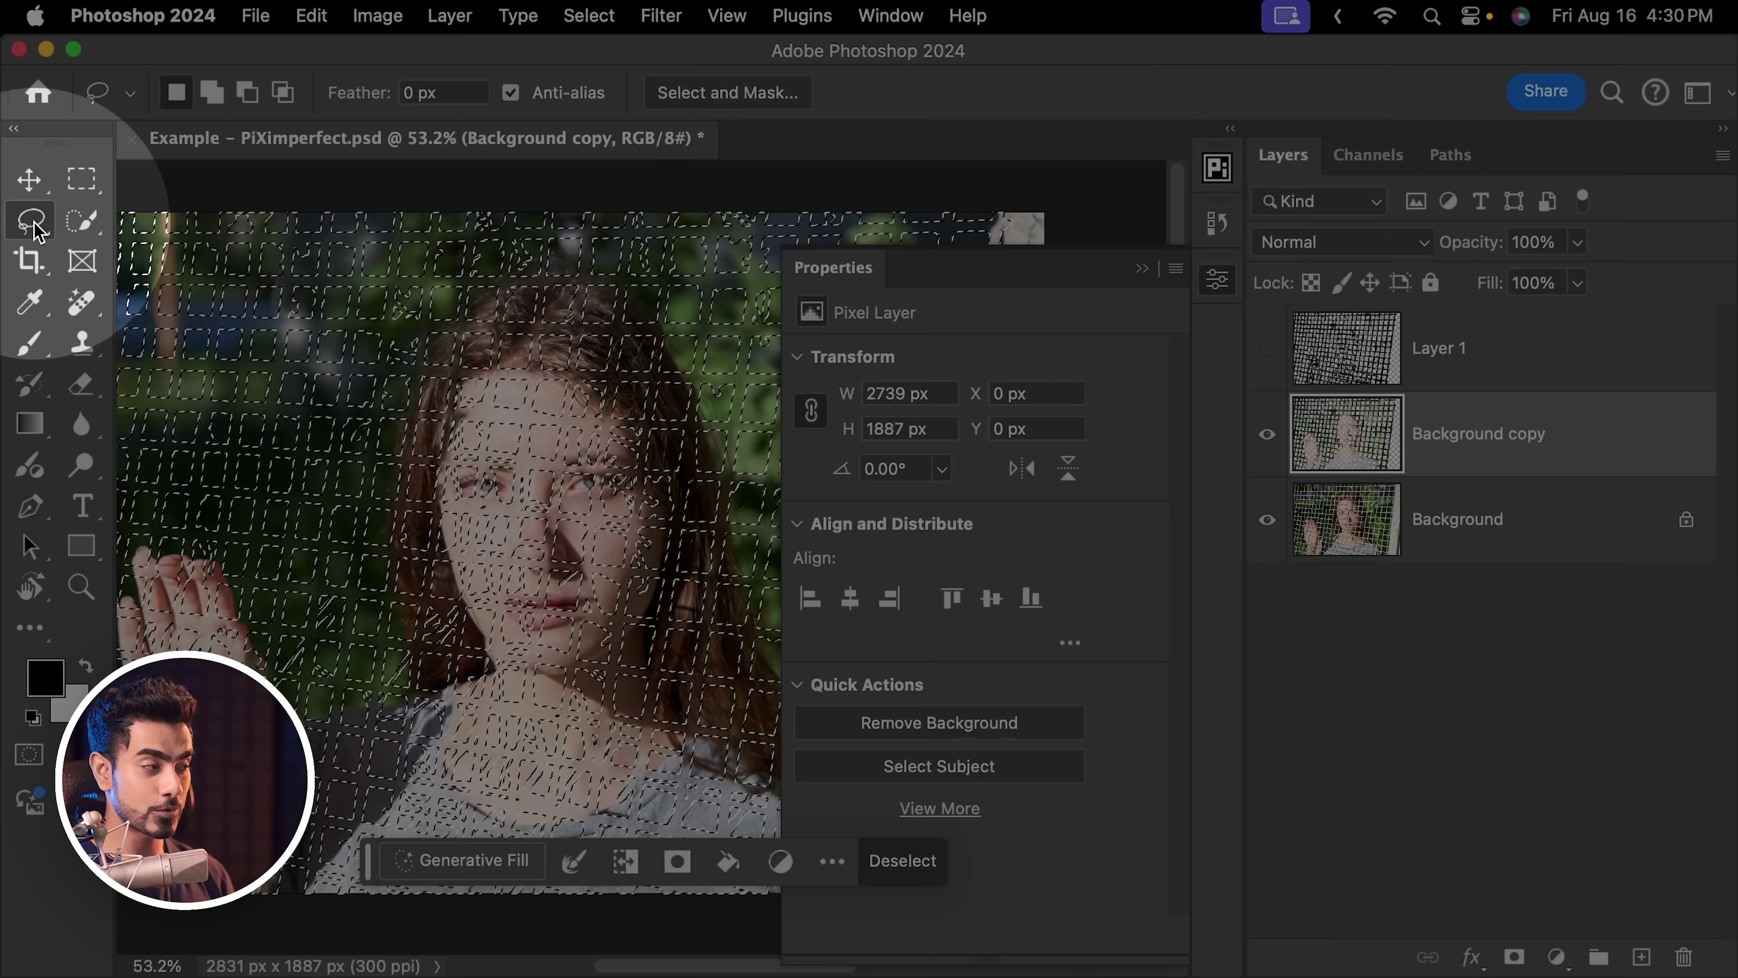
# With the Lasso Tool, subtract the hair area and intersect the fence selection with the face and neck
pyautogui.rightClick(36, 225)
pyautogui.click(109, 246)
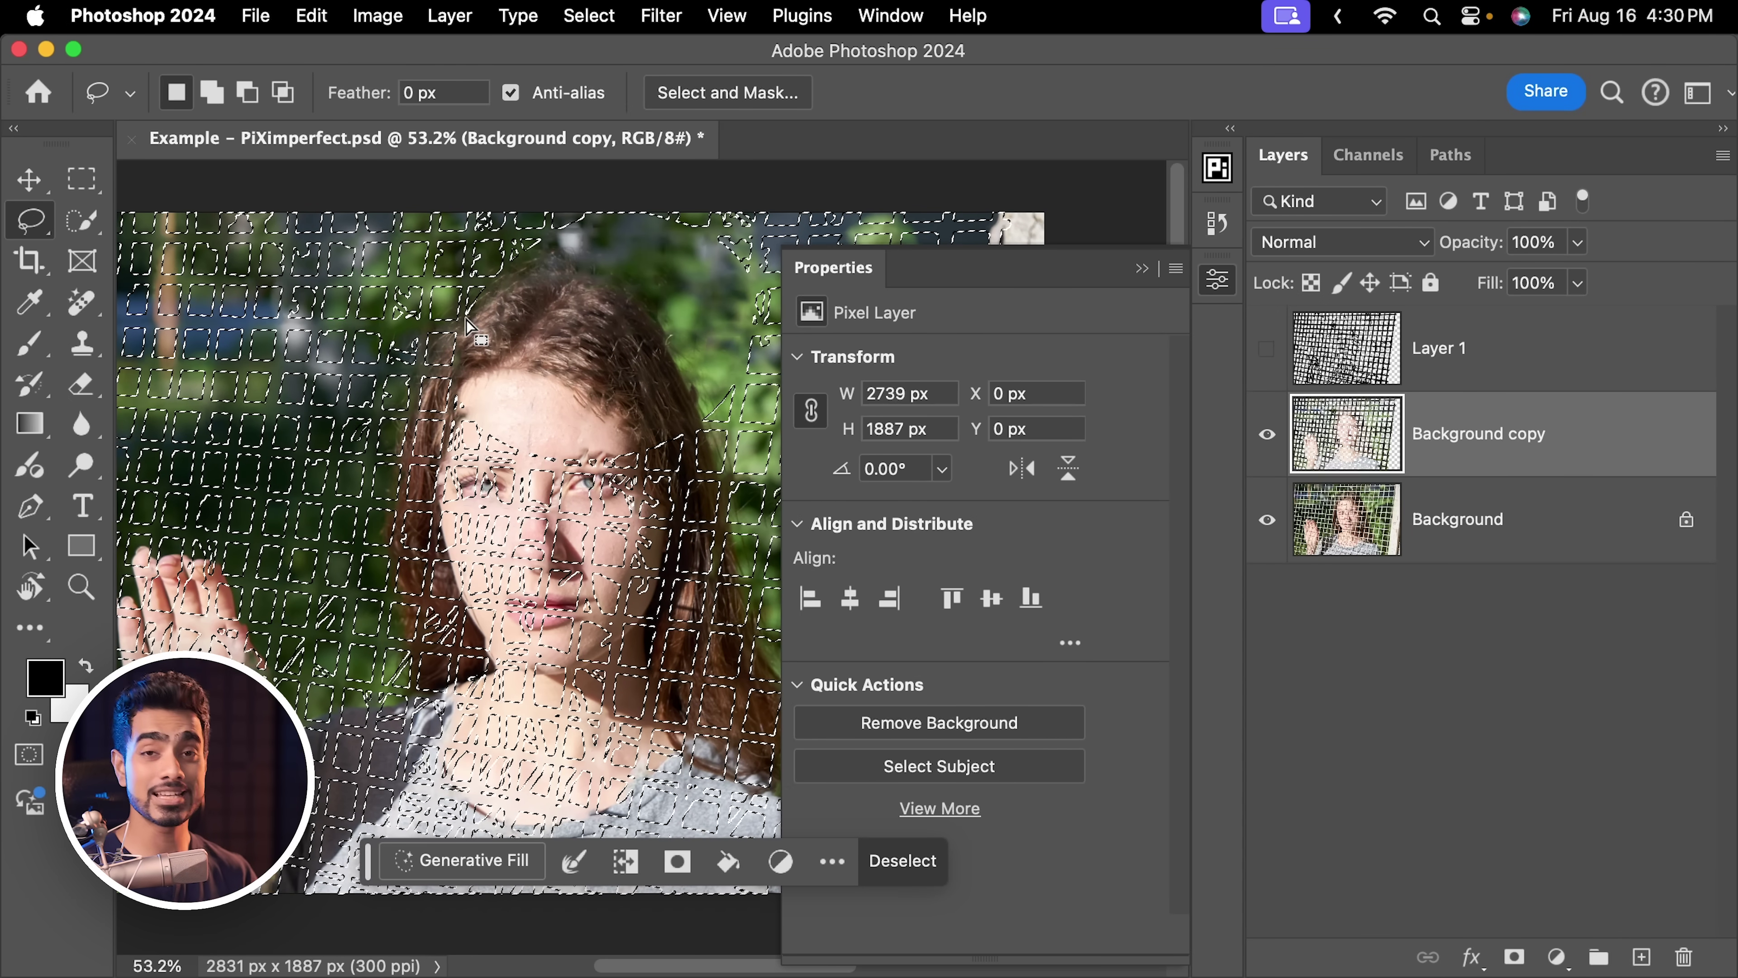
pyautogui.click(1141, 271)
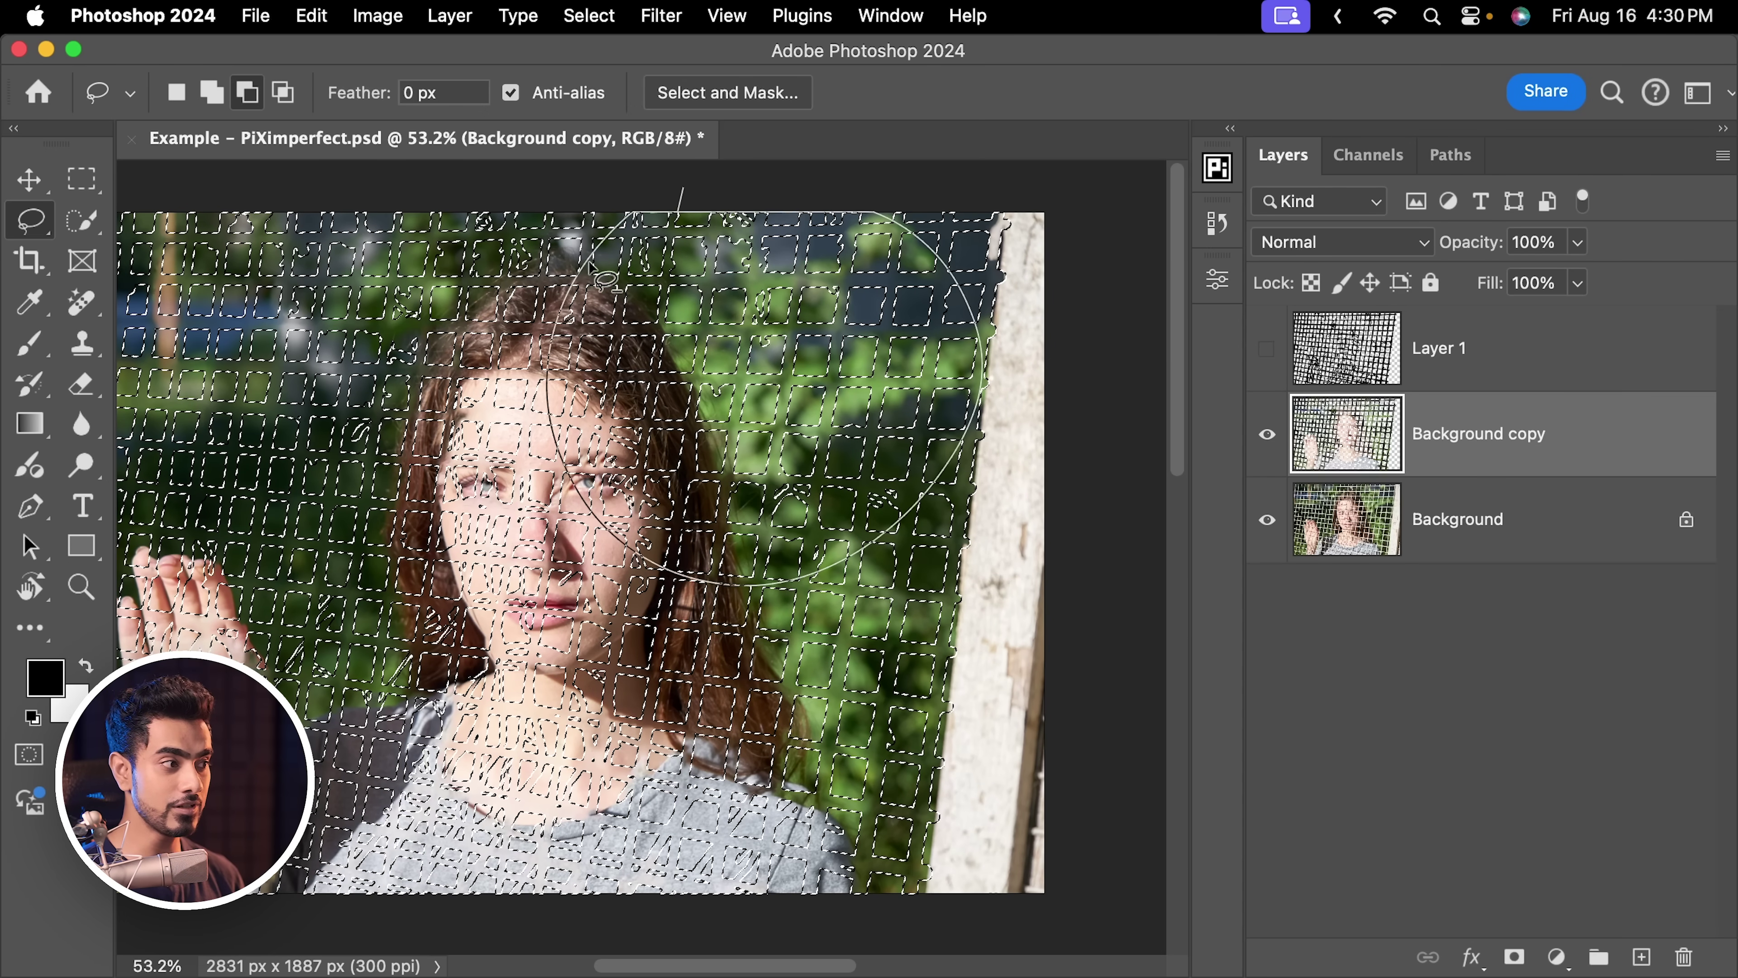
pyautogui.moveTo(605, 281); pyautogui.dragTo(609, 274)
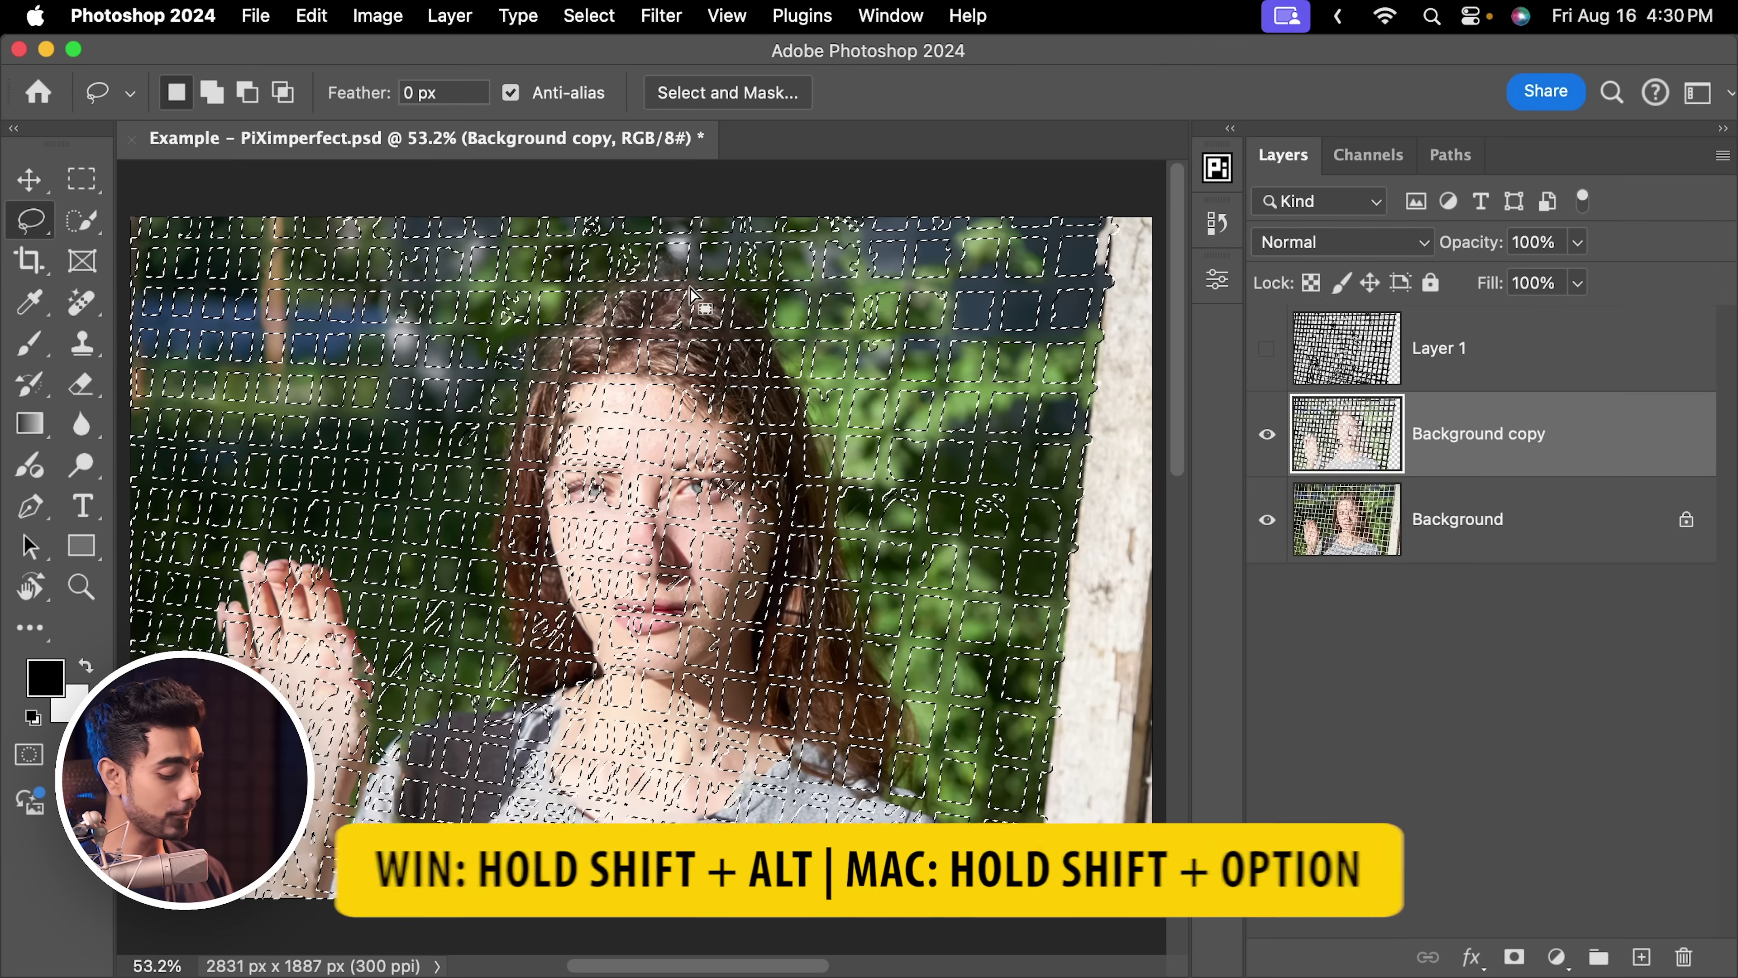
pyautogui.press('shift')
pyautogui.hotkey('shift', 'alt')
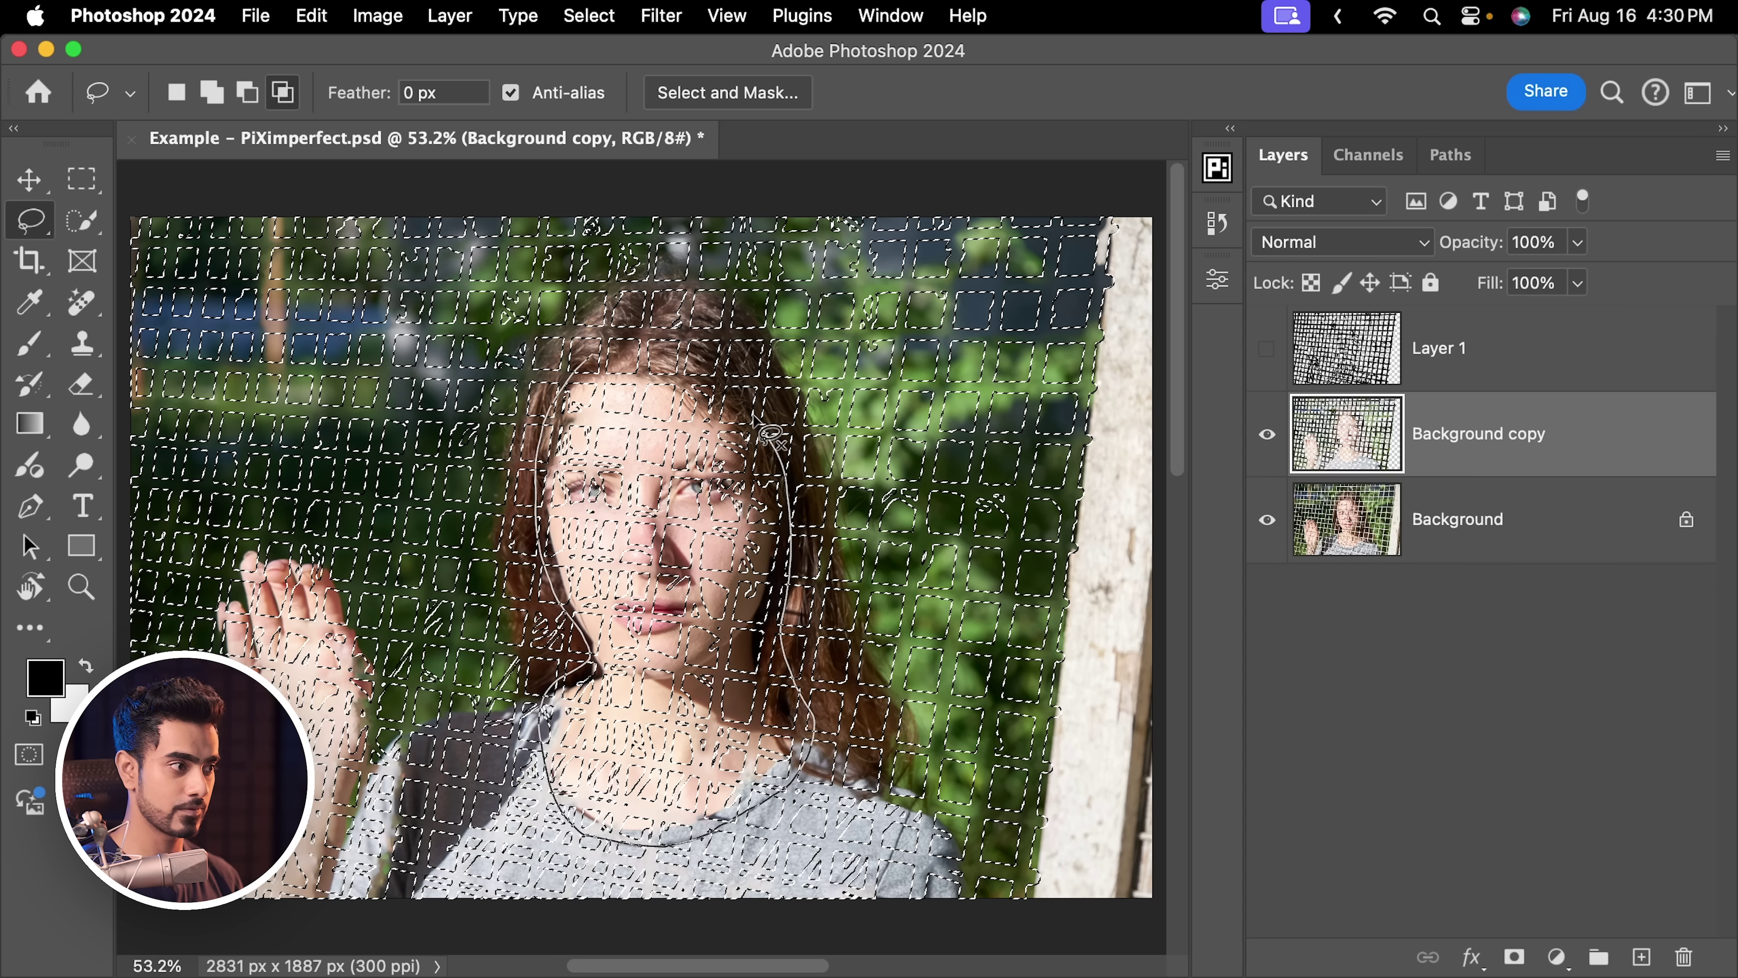
pyautogui.moveTo(619, 361); pyautogui.dragTo(615, 357)
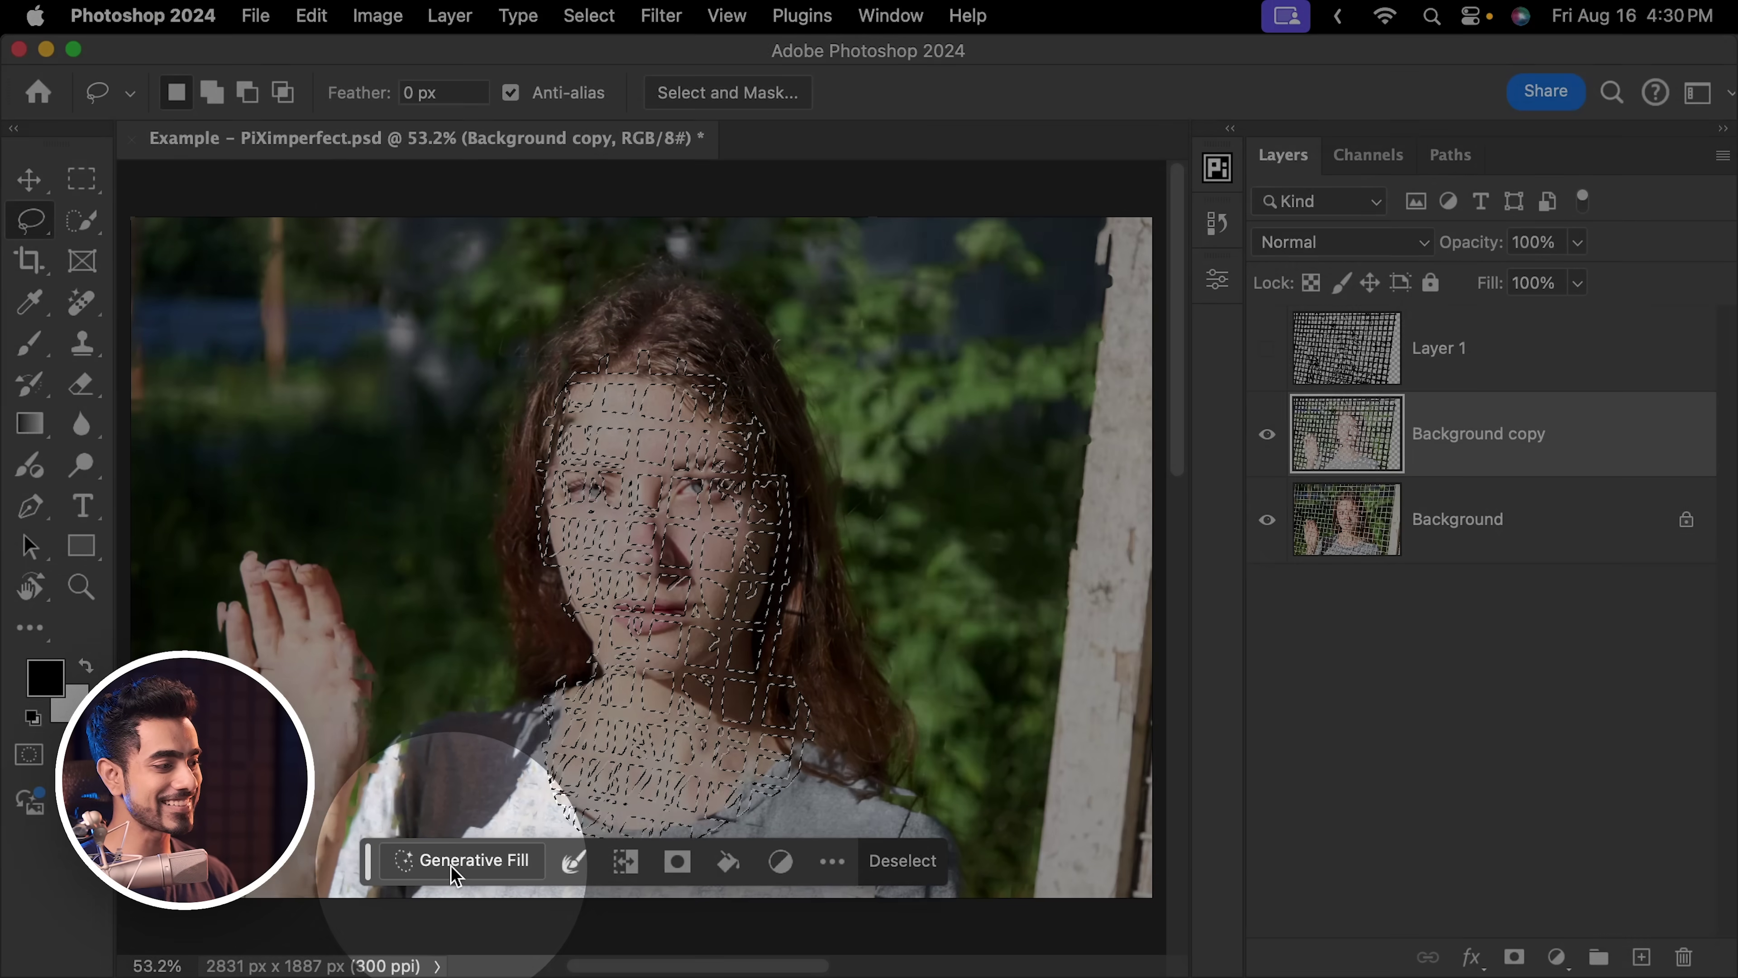
# Generate a 'no fence' Generative Fill over the face and neck selection
pyautogui.click(457, 861)
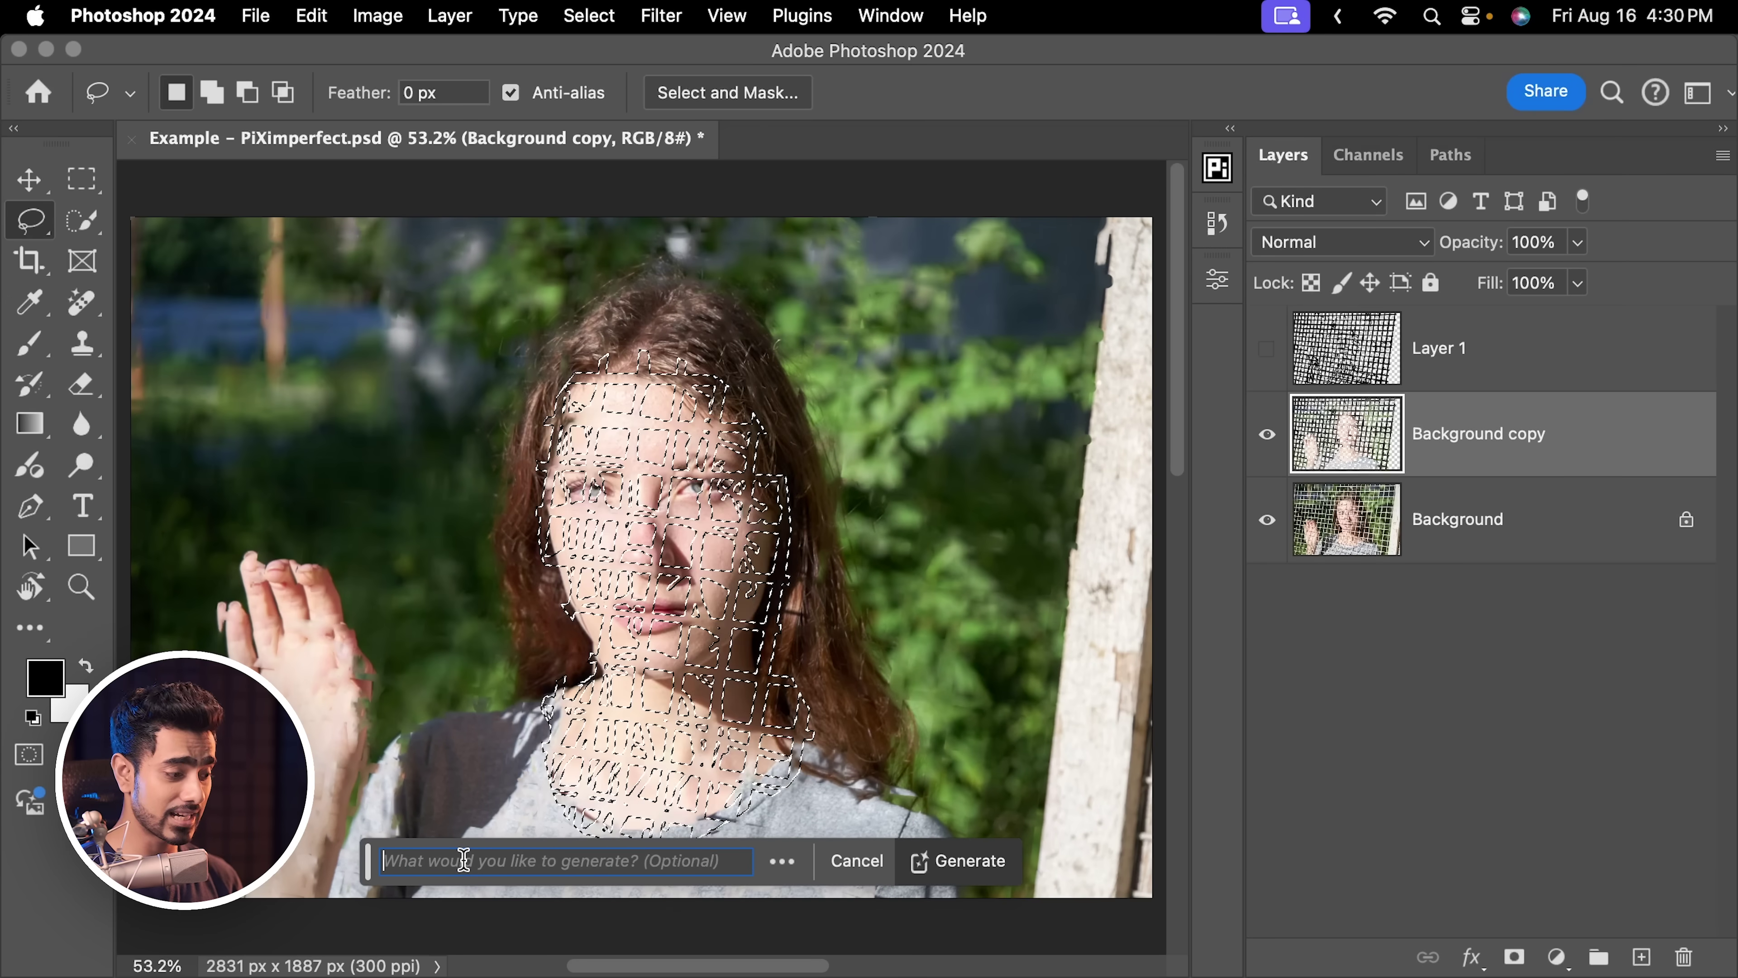
pyautogui.write('no fence')
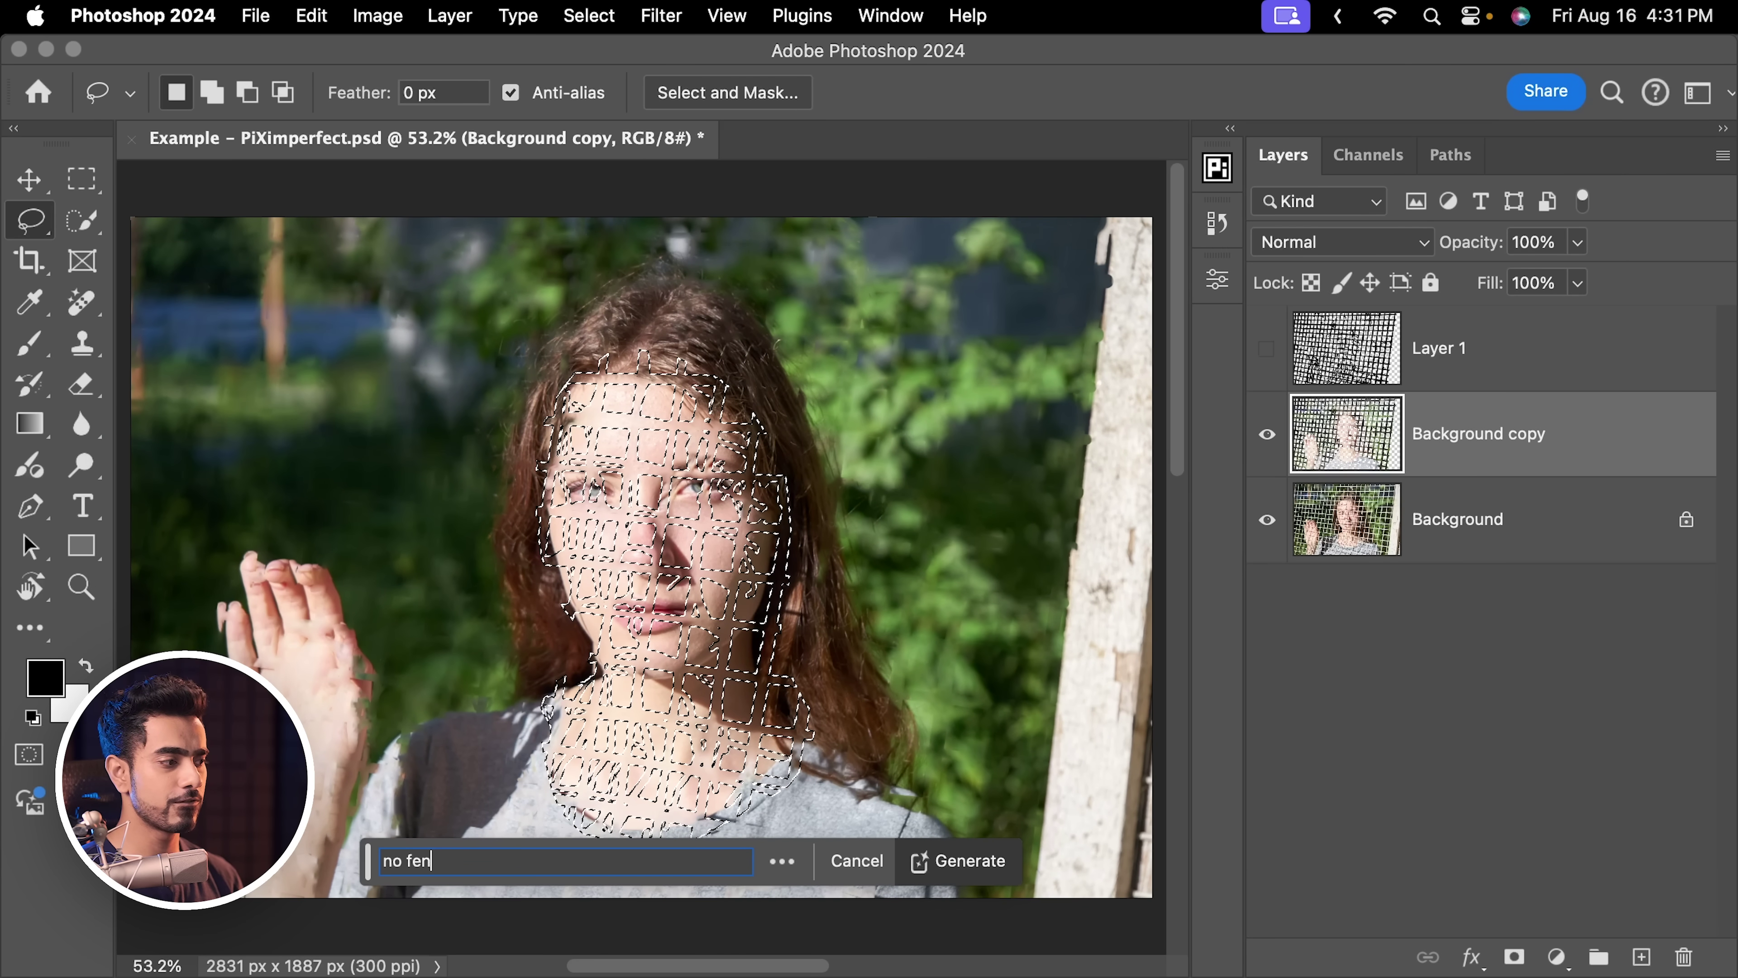
pyautogui.click(972, 860)
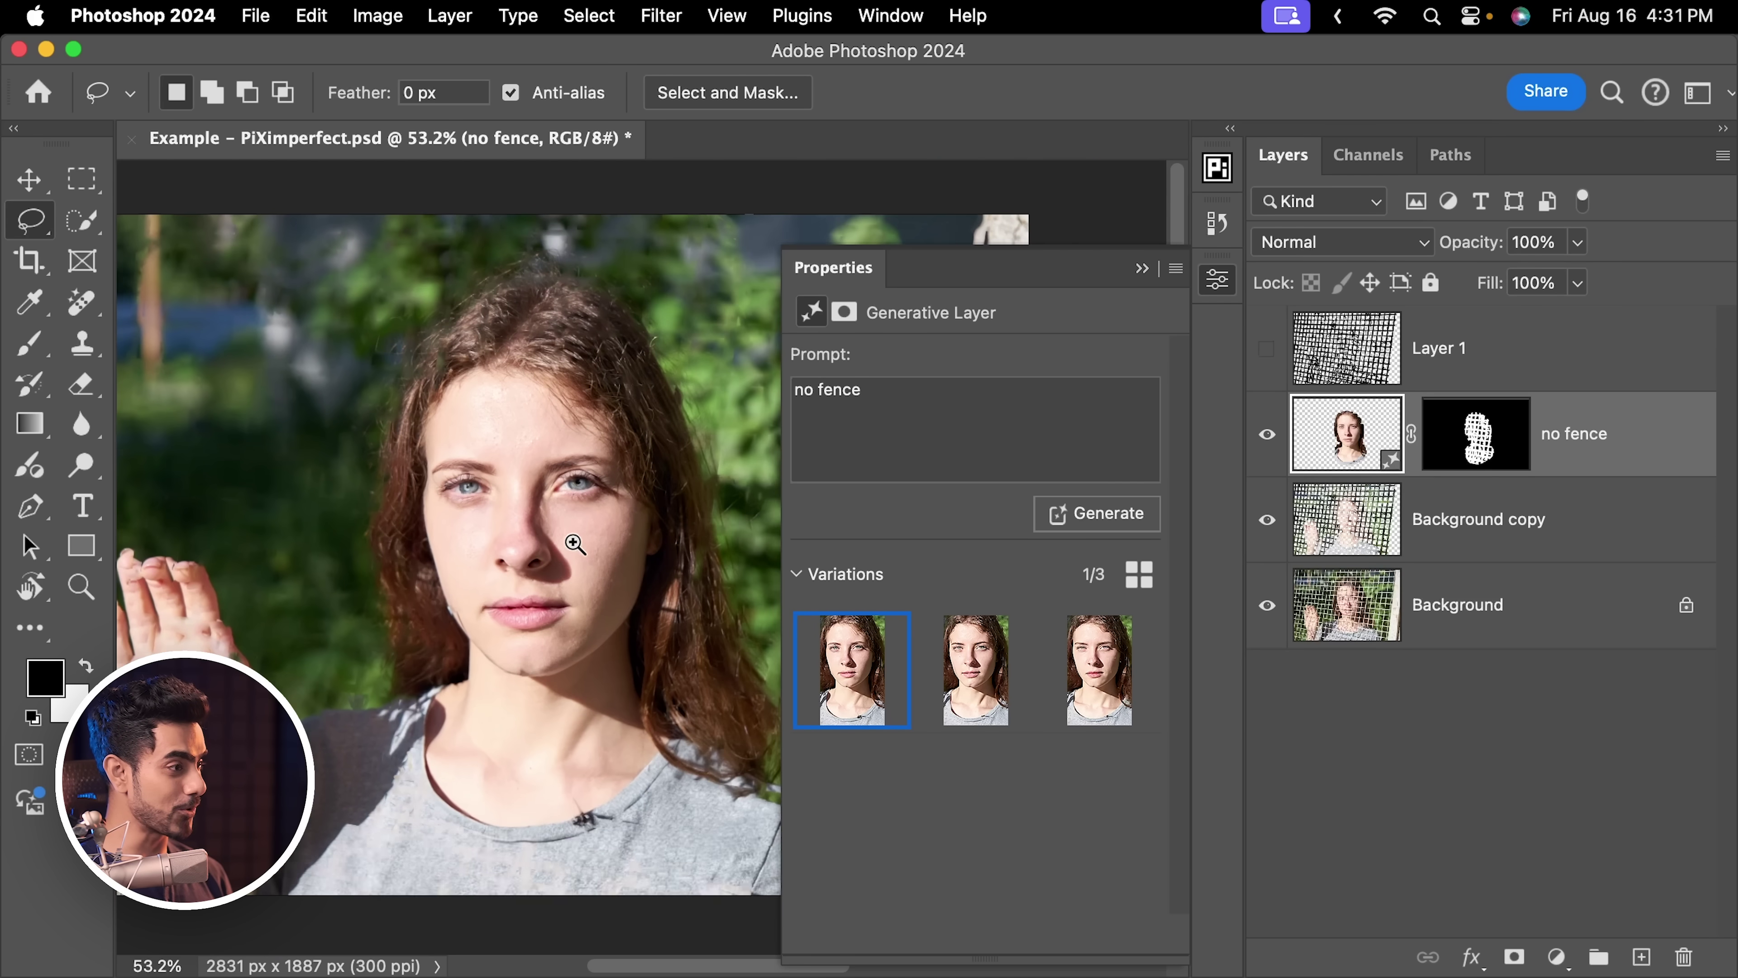
pyautogui.scroll(5, 592, 537)
pyautogui.scroll(1, 604, 547)
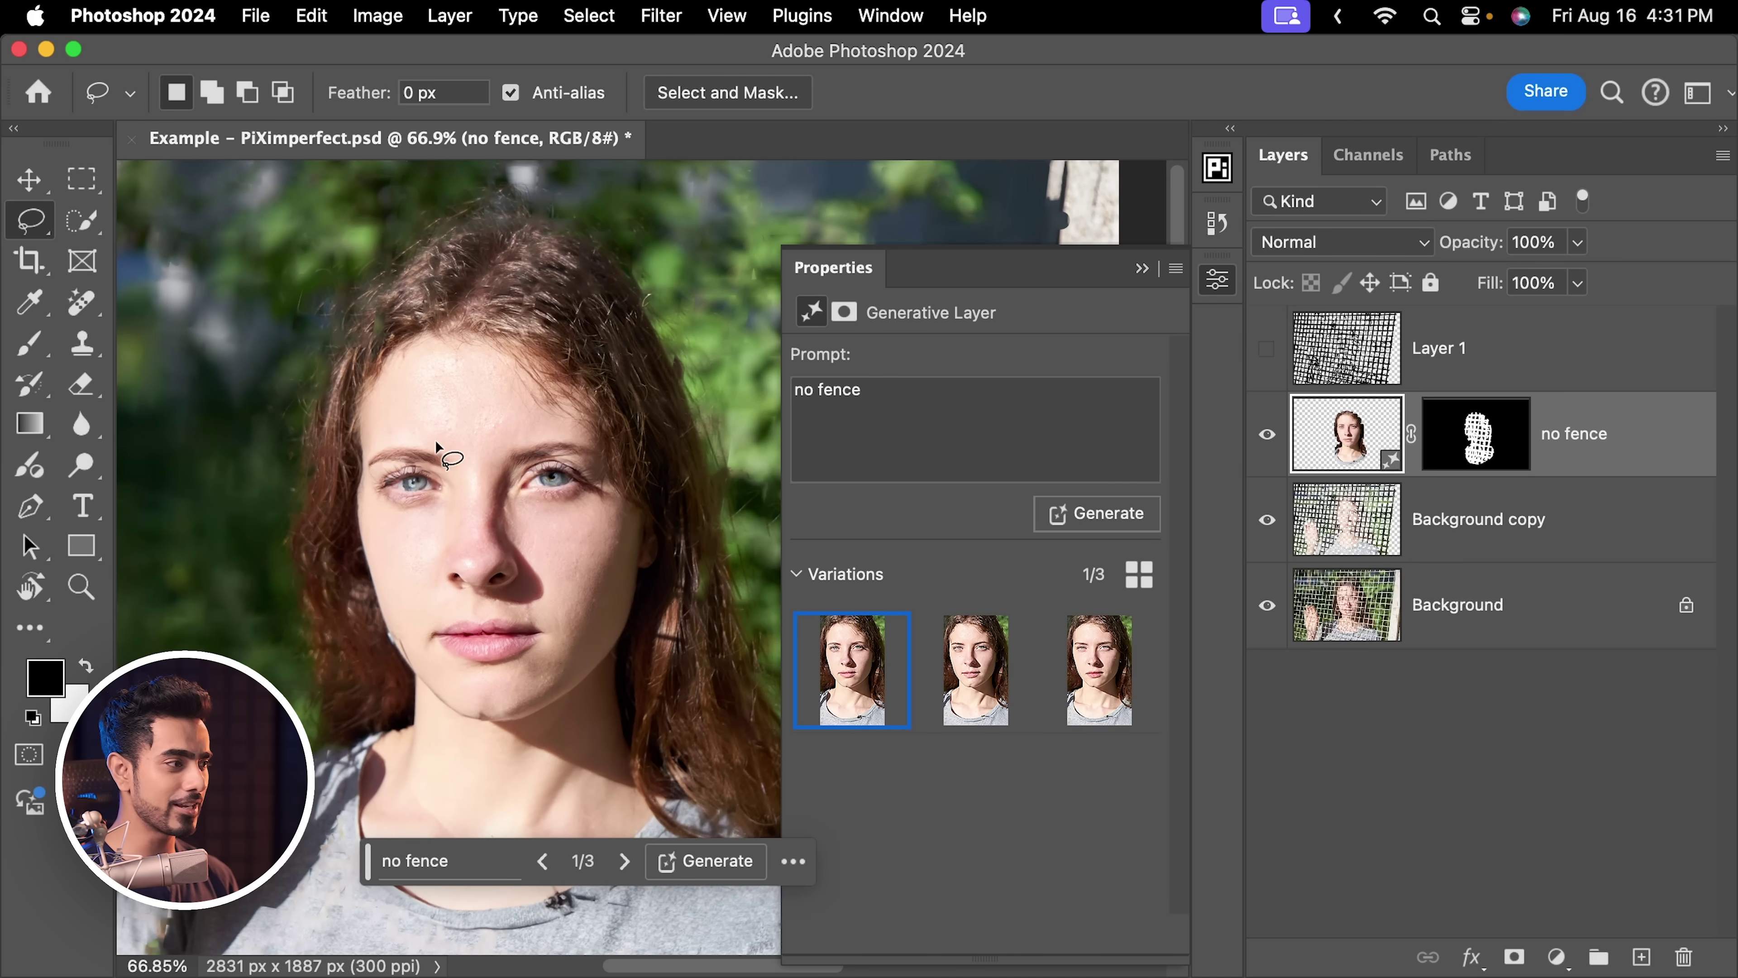
pyautogui.scroll(5, 436, 444)
pyautogui.scroll(-4, 411, 493)
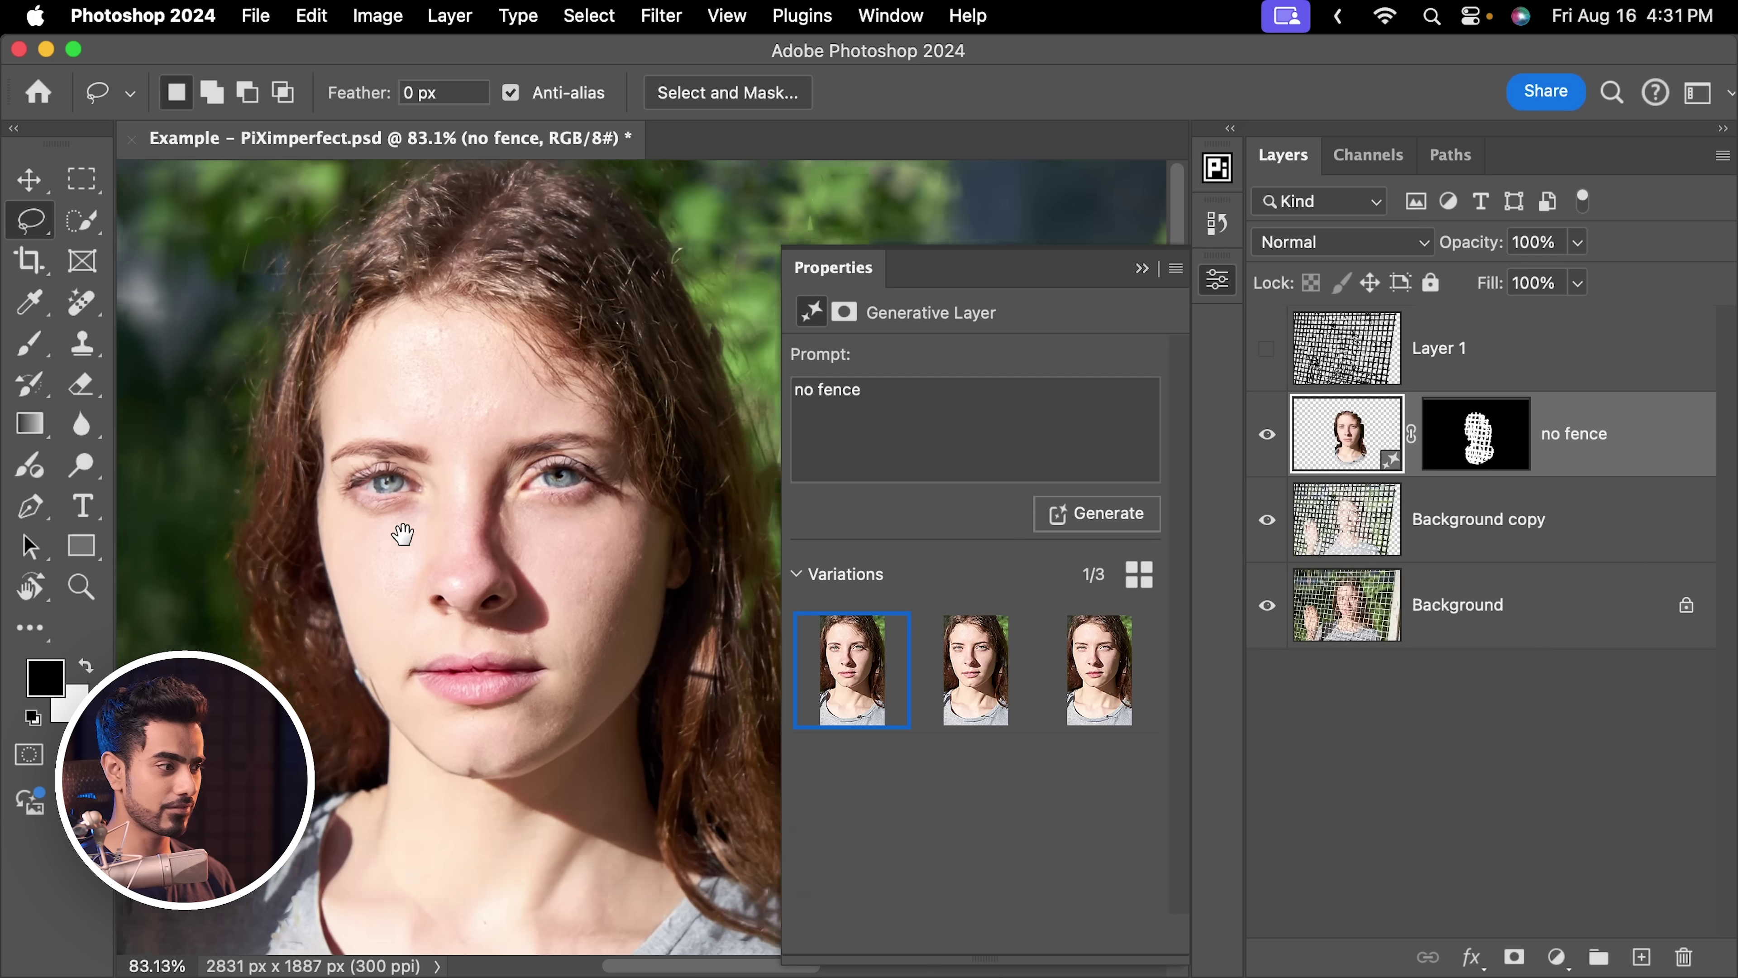
pyautogui.hscroll(2, 402, 533)
# Compare the generated face variations, trying the fifth and ending on the fourth
pyautogui.click(974, 674)
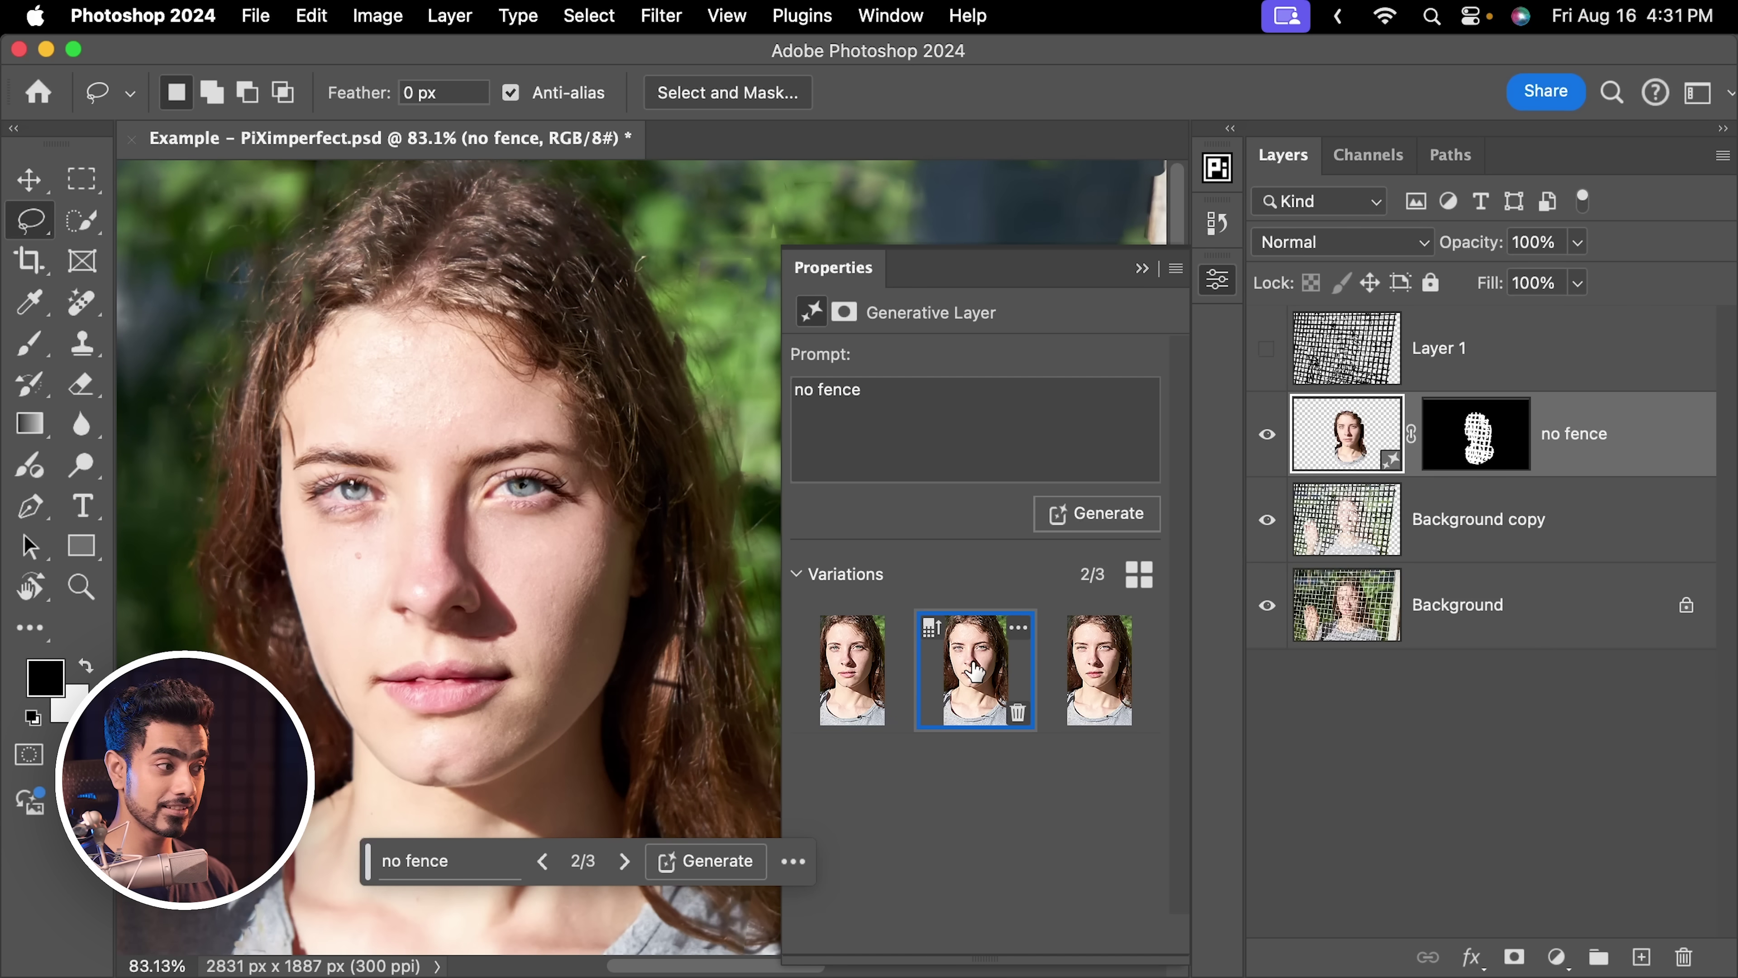
pyautogui.click(1091, 675)
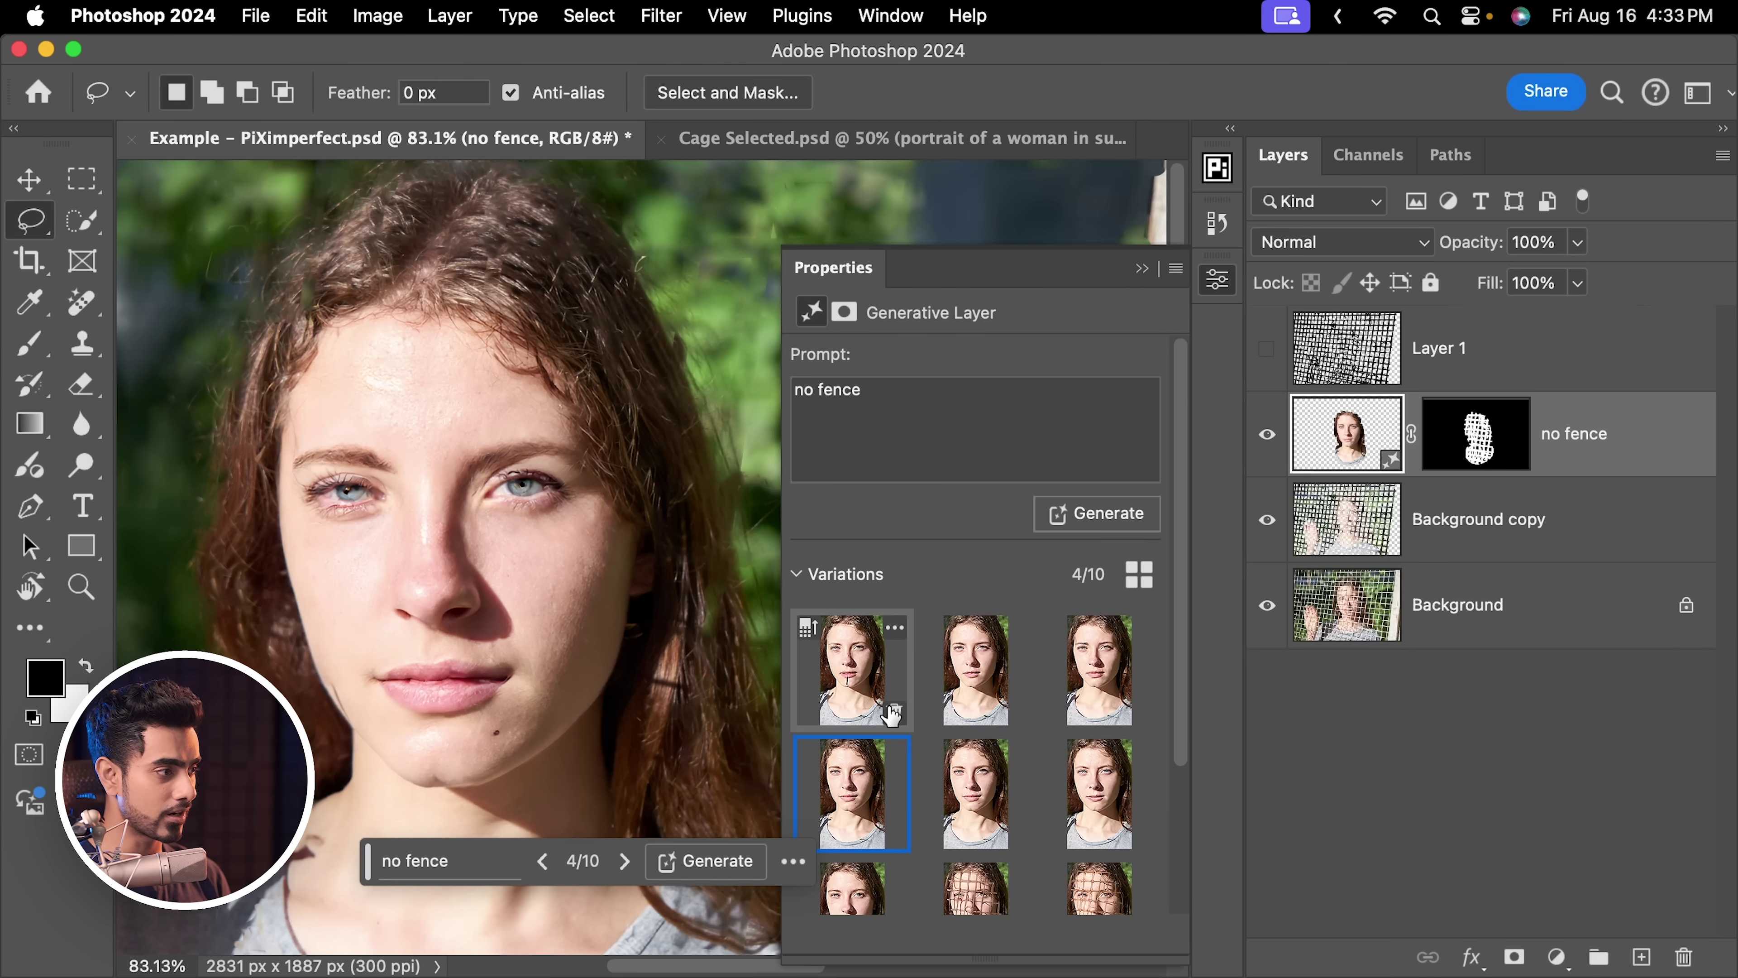
pyautogui.click(889, 715)
pyautogui.click(975, 685)
pyautogui.click(1098, 685)
pyautogui.click(1098, 794)
pyautogui.click(973, 798)
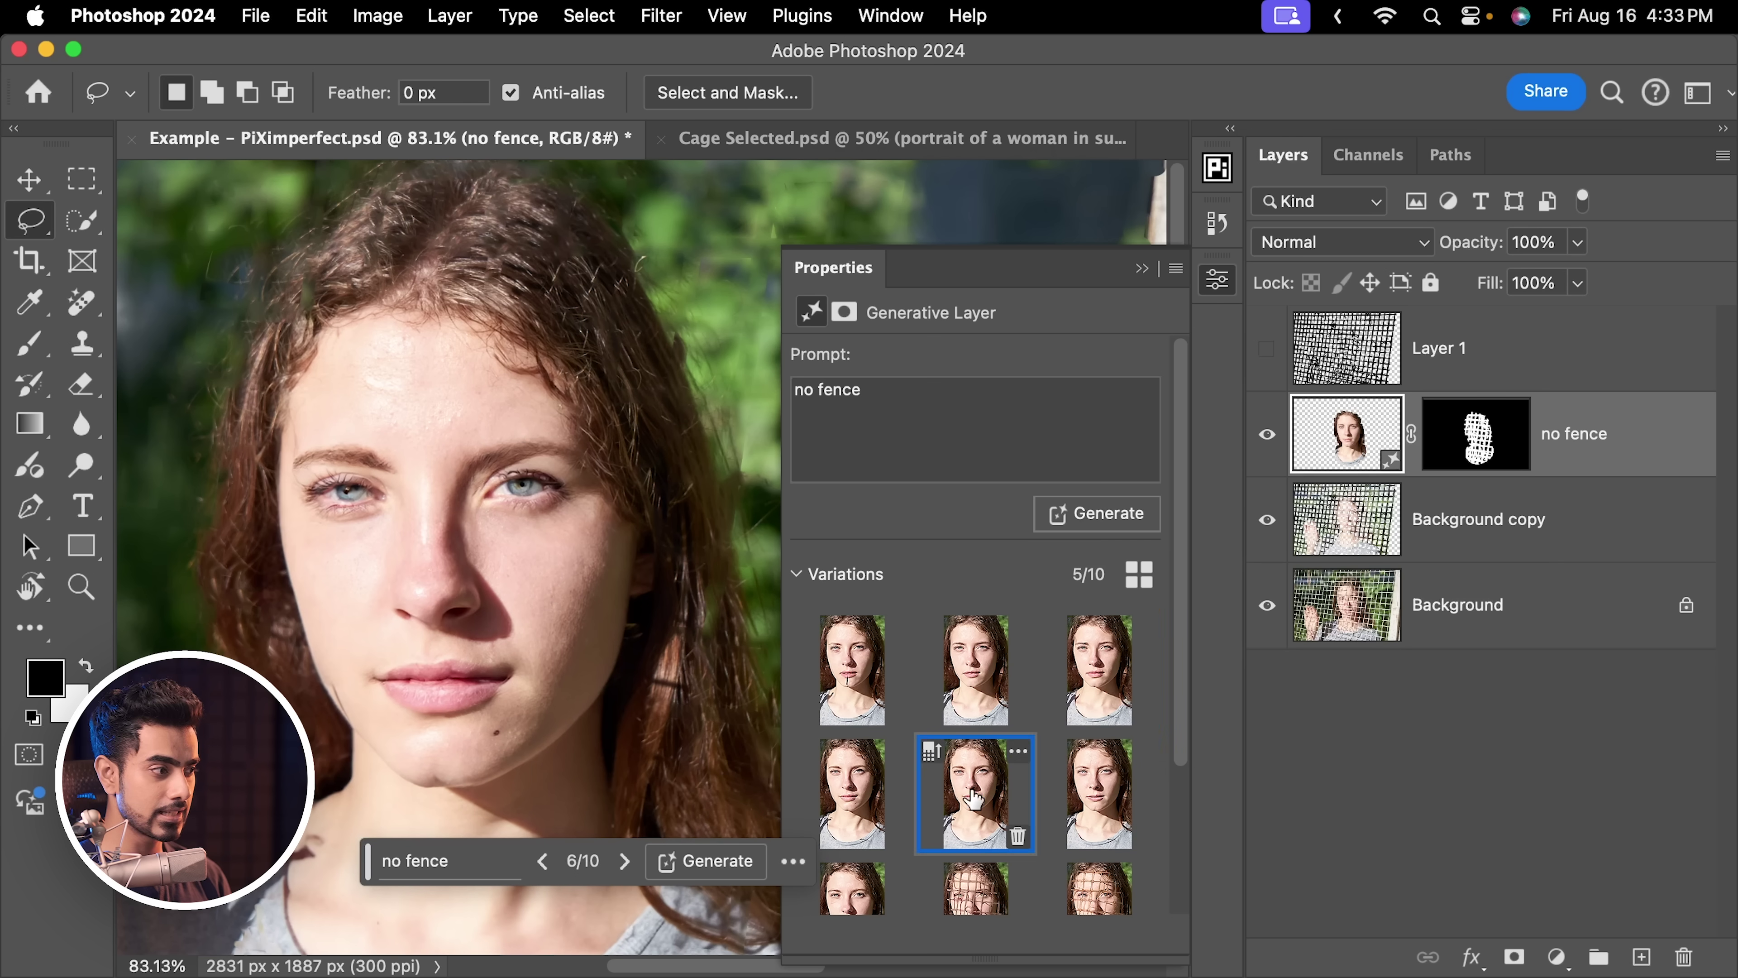
pyautogui.click(889, 808)
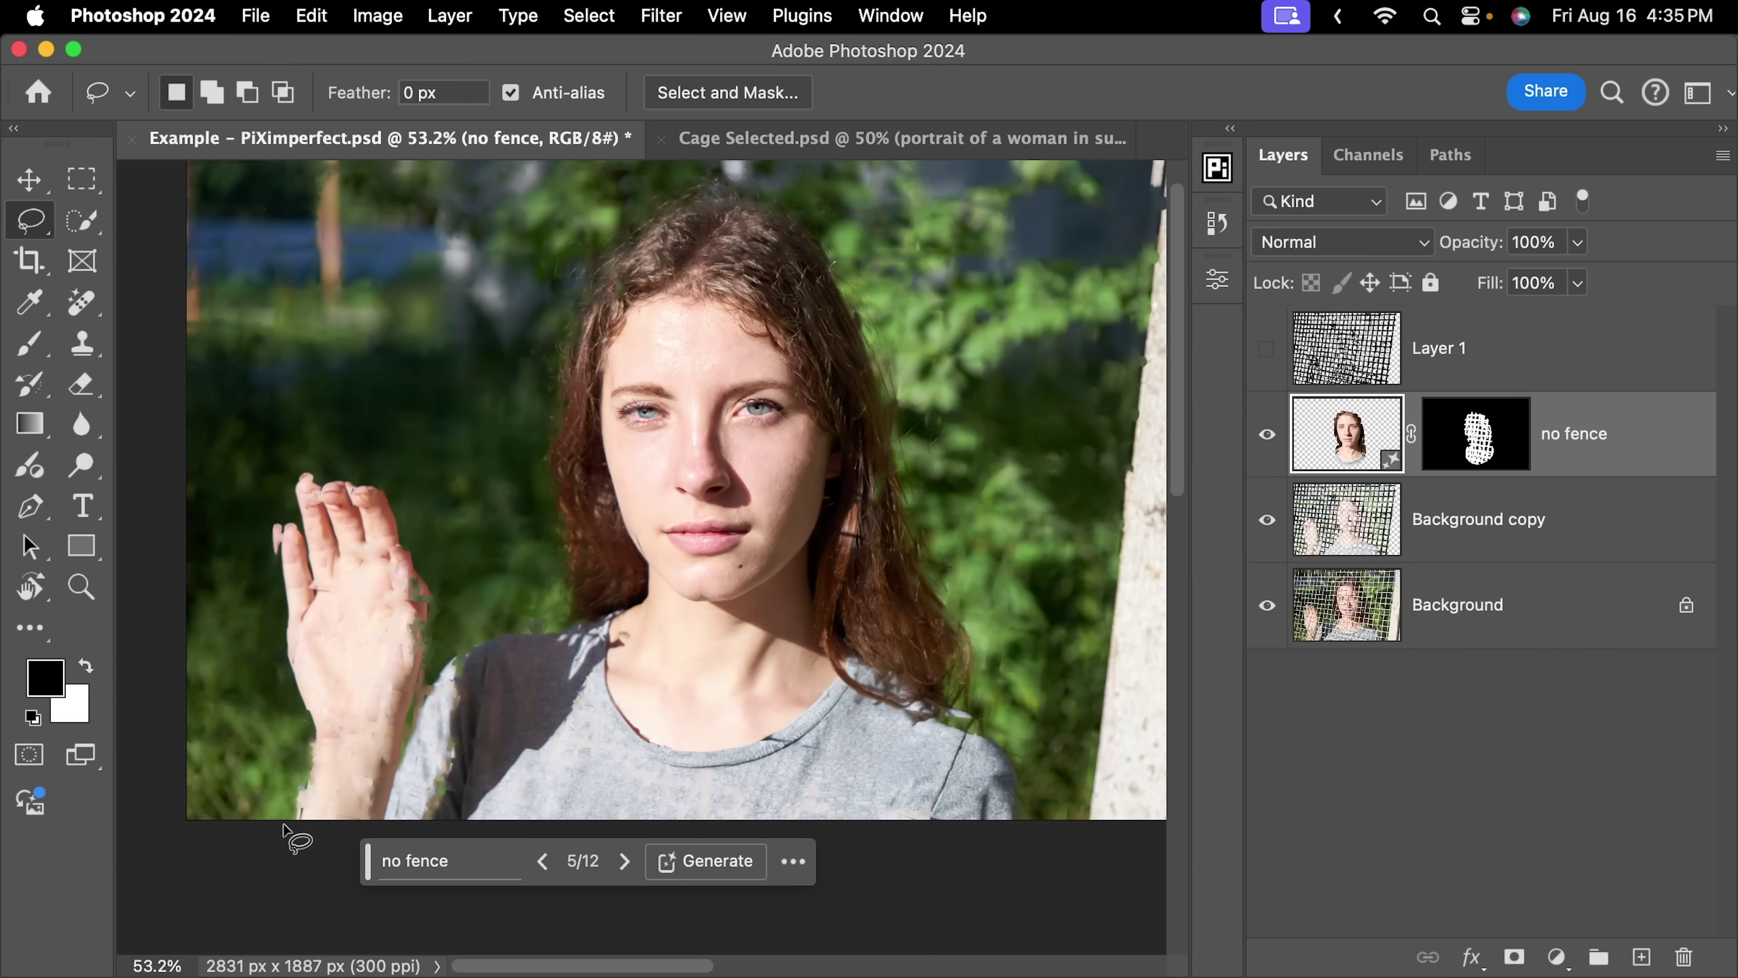
# Lasso the raised hand and fence remnants and replace them with Generative Fill variation 5
pyautogui.click(268, 831)
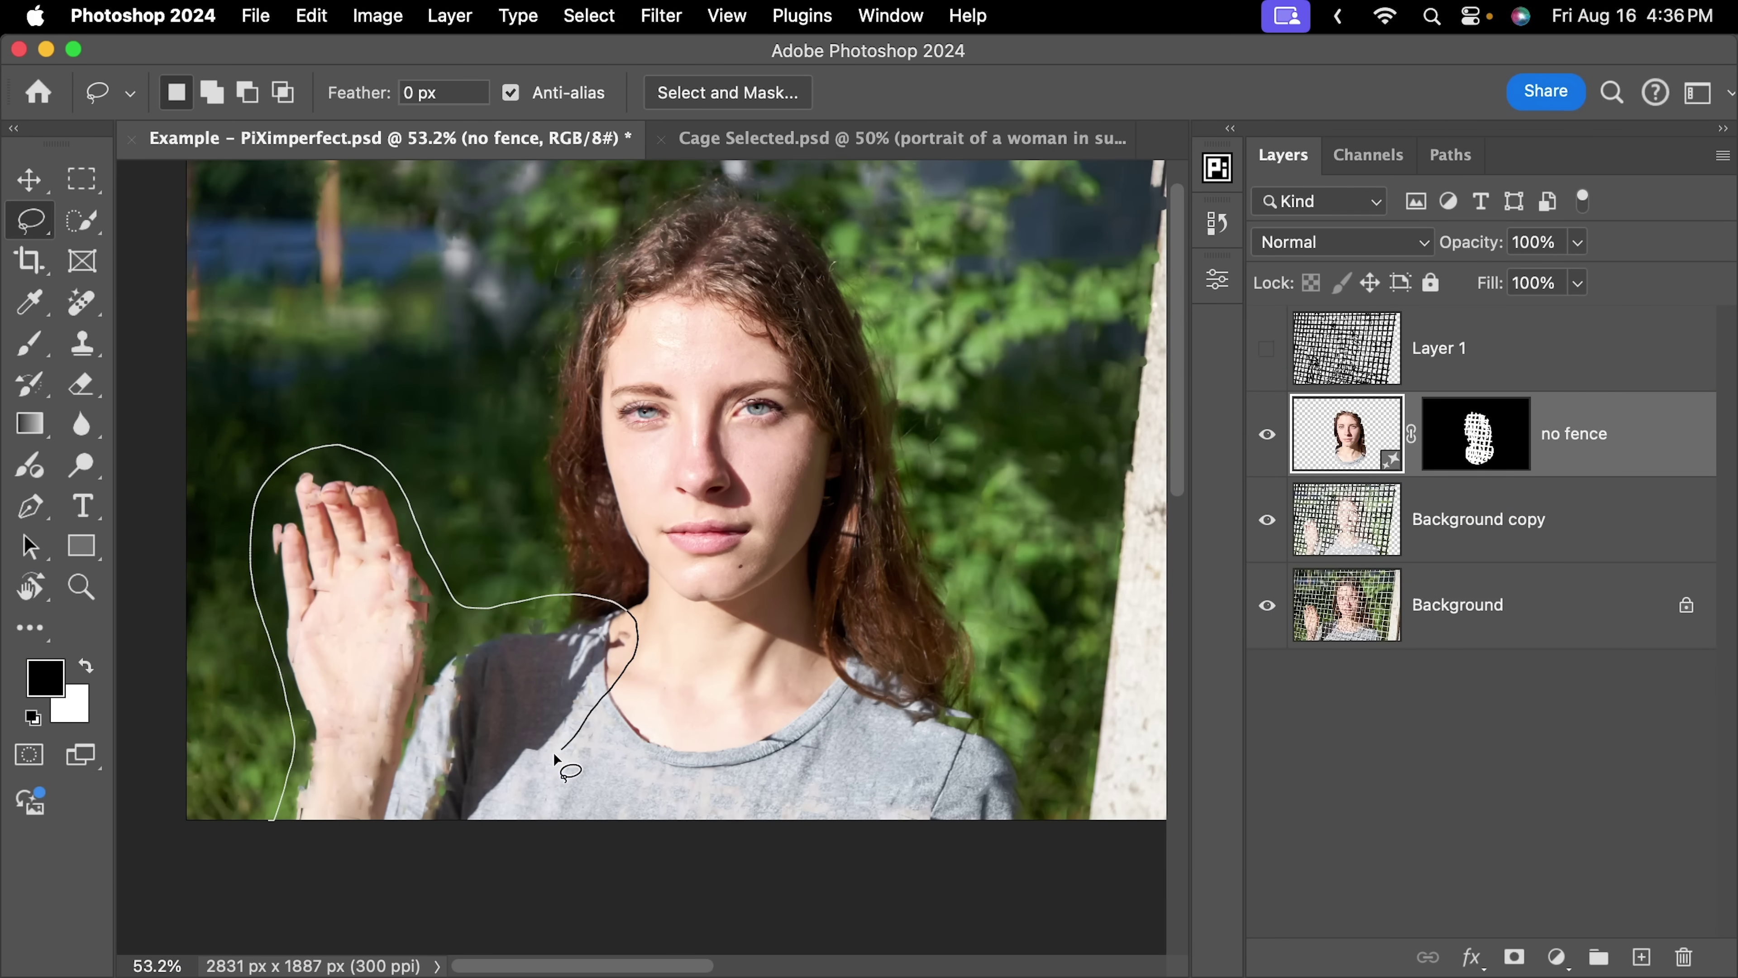
pyautogui.moveTo(558, 753); pyautogui.dragTo(503, 825)
pyautogui.click(458, 853)
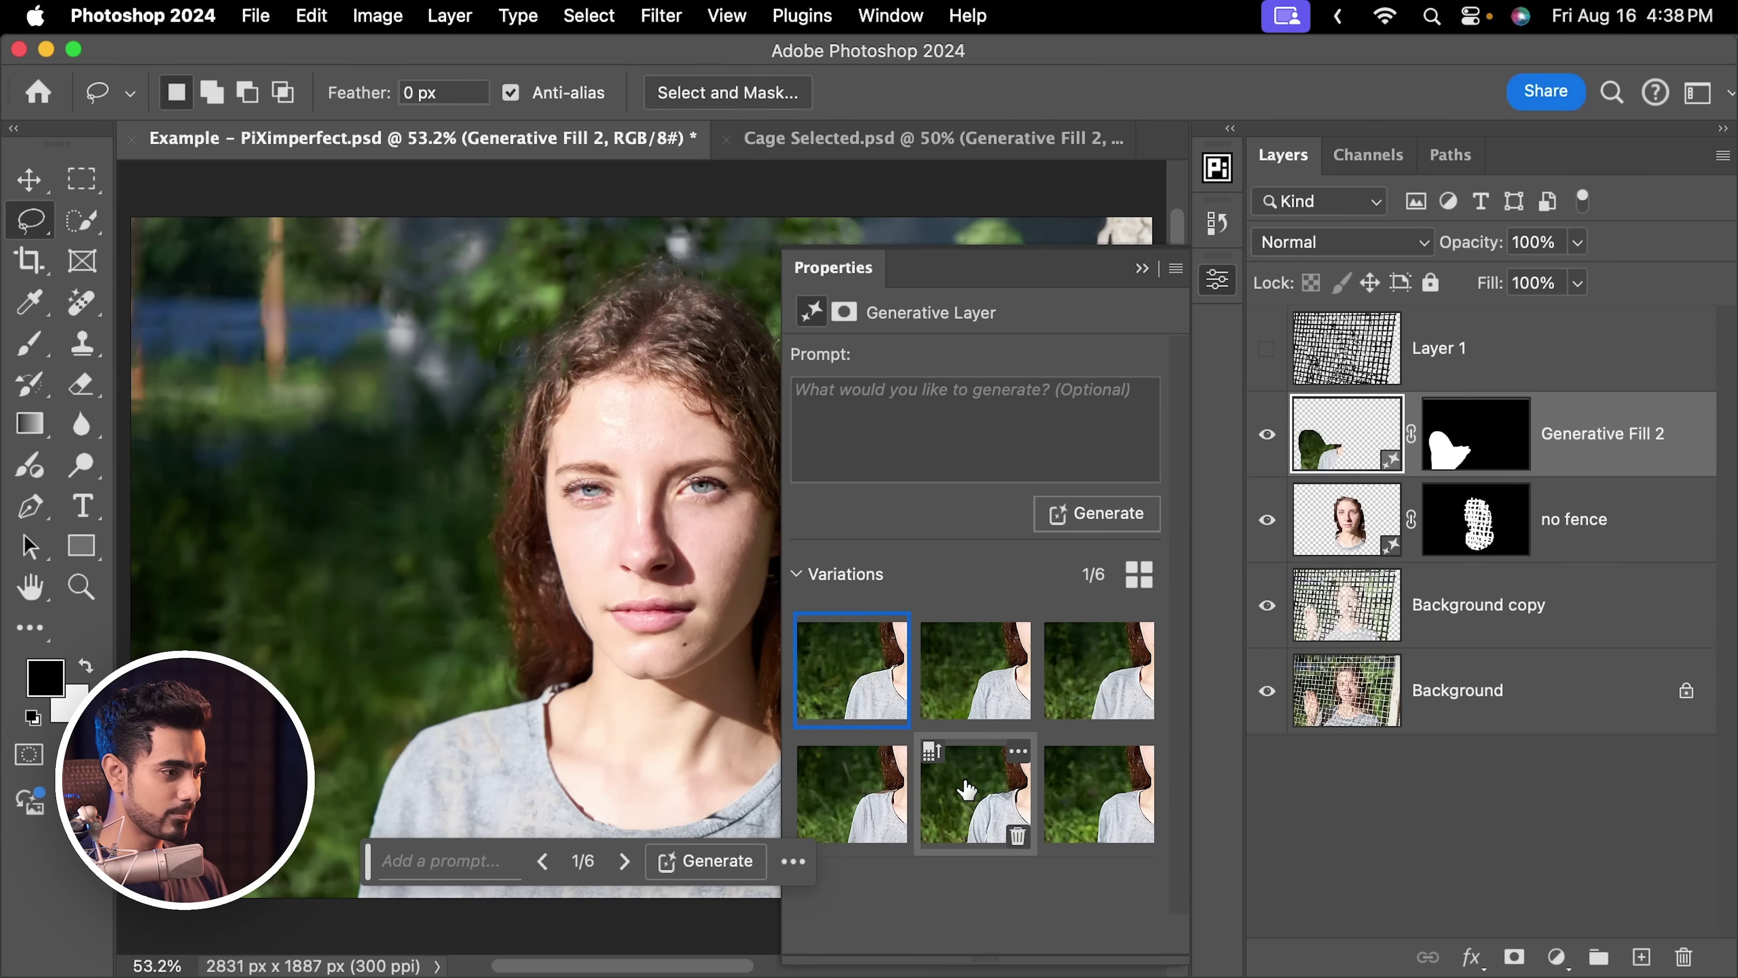
pyautogui.click(966, 784)
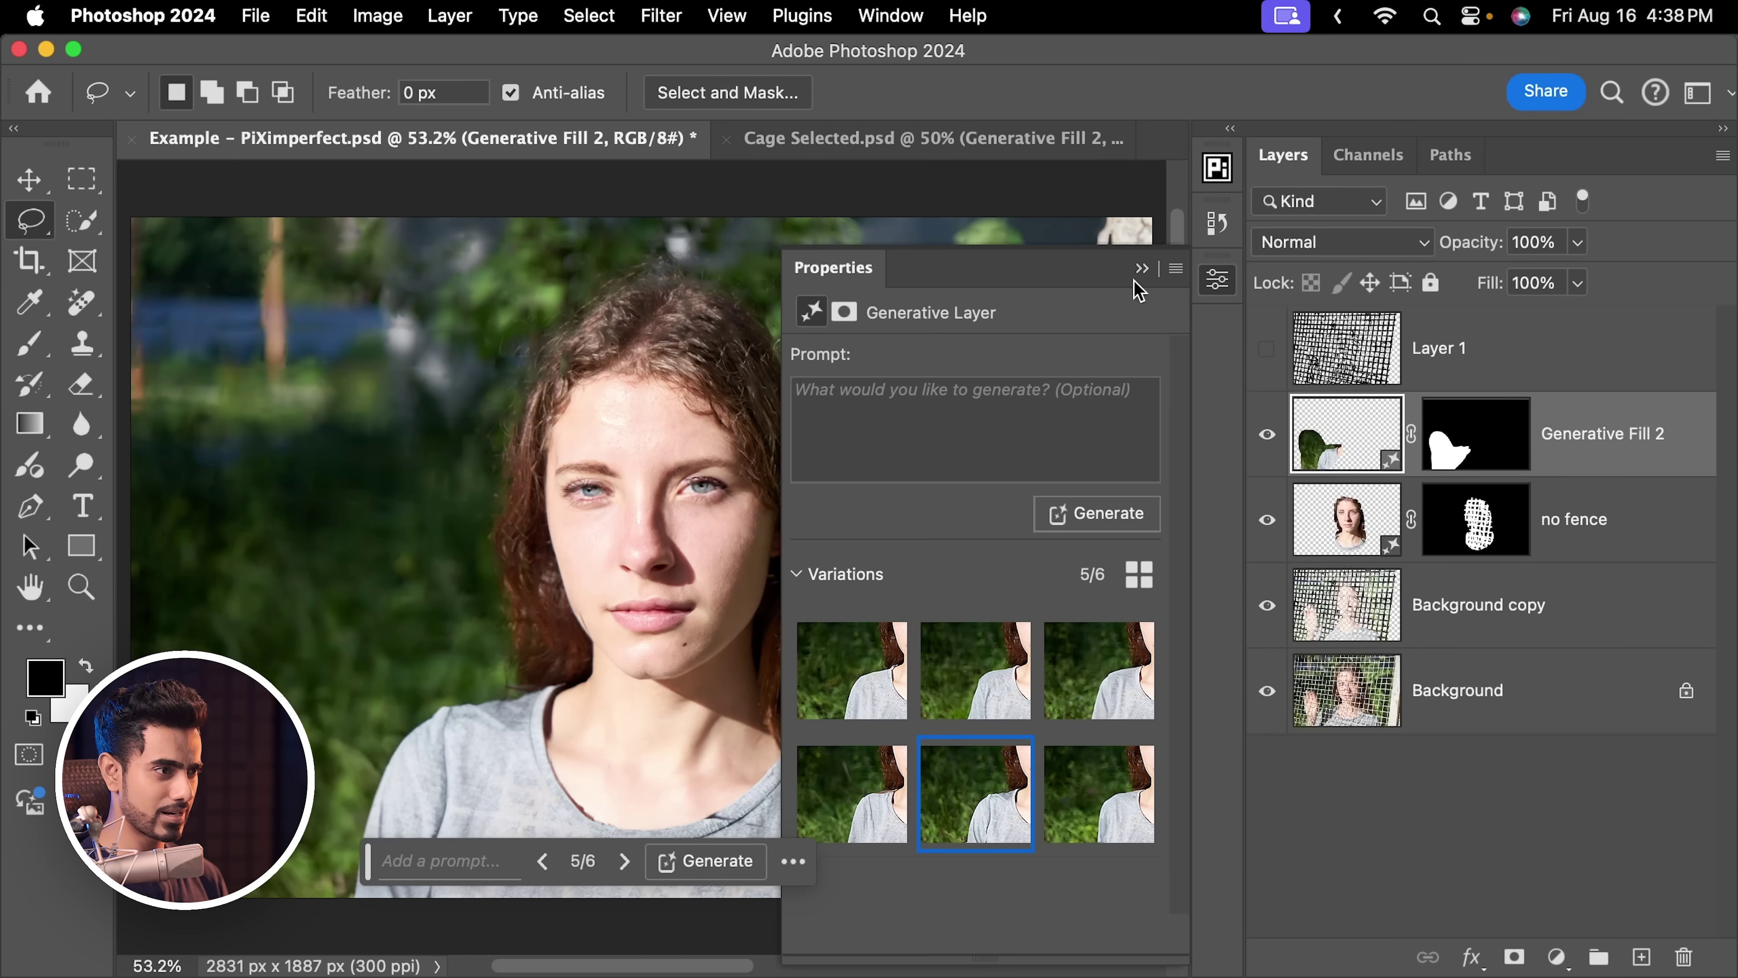
pyautogui.click(1140, 268)
# Try removing a stray forehead hair with the Remove Tool on a new layer, undo it, and fit the photo
pyautogui.moveTo(759, 597); pyautogui.dragTo(793, 552)
pyautogui.scroll(5, 798, 553)
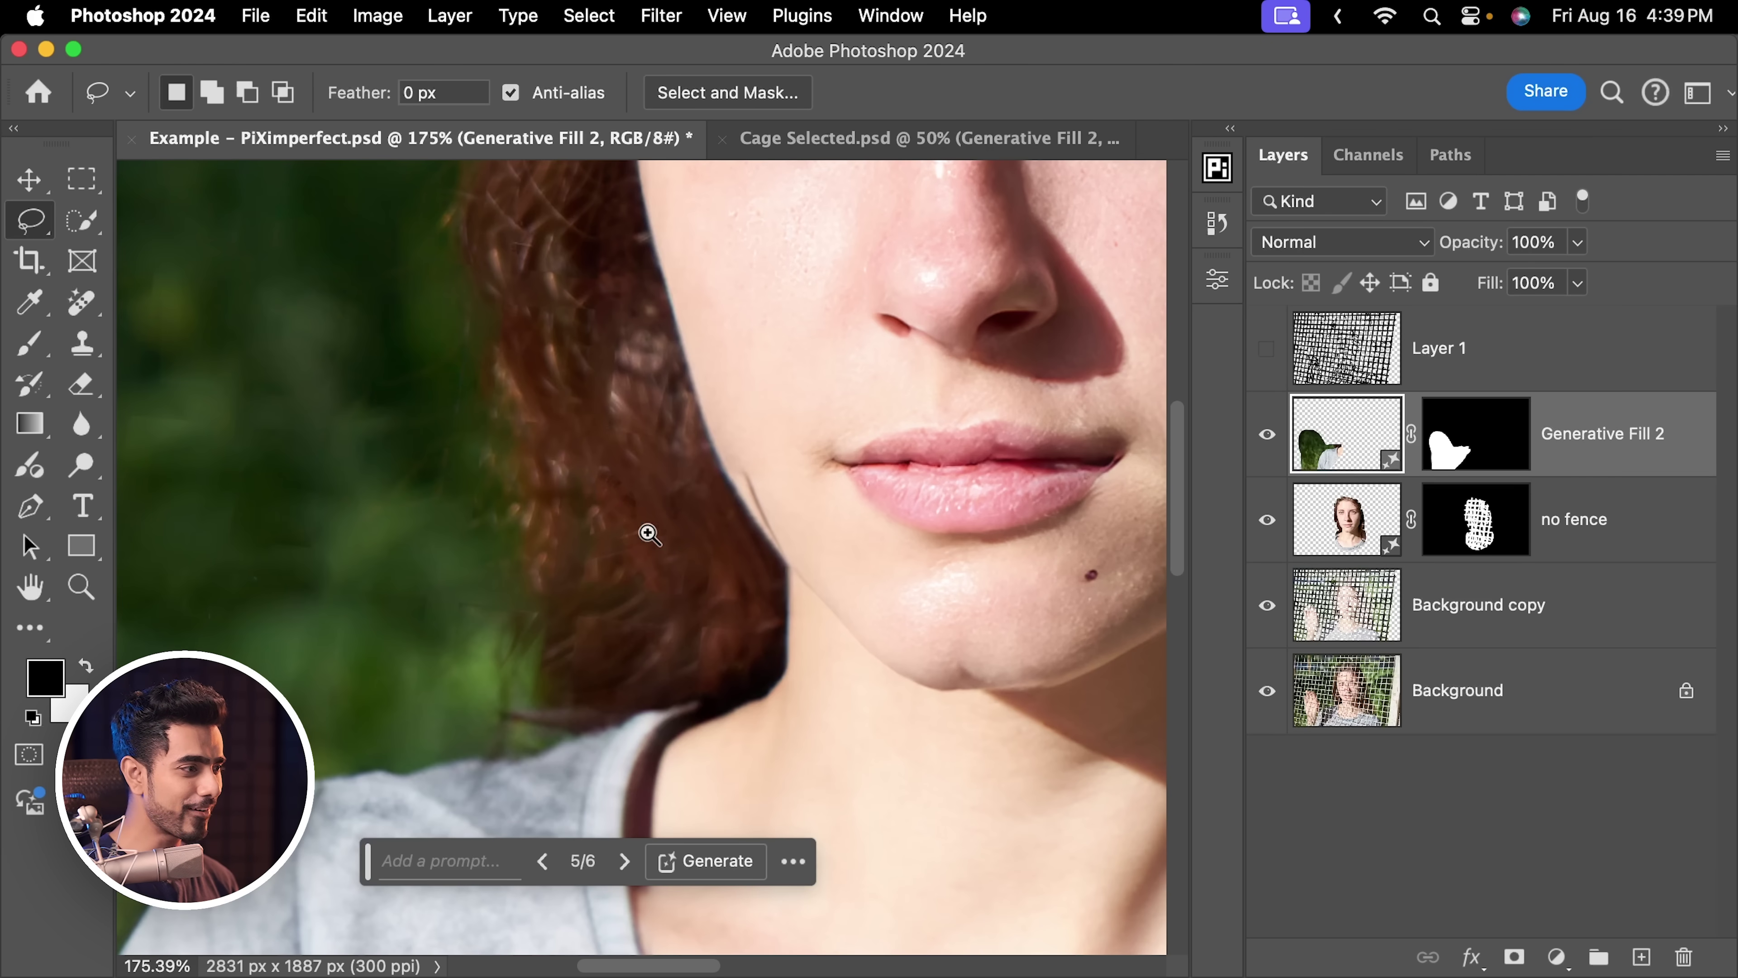
pyautogui.scroll(10, 644, 532)
pyautogui.scroll(3, 507, 494)
pyautogui.hscroll(4, 506, 495)
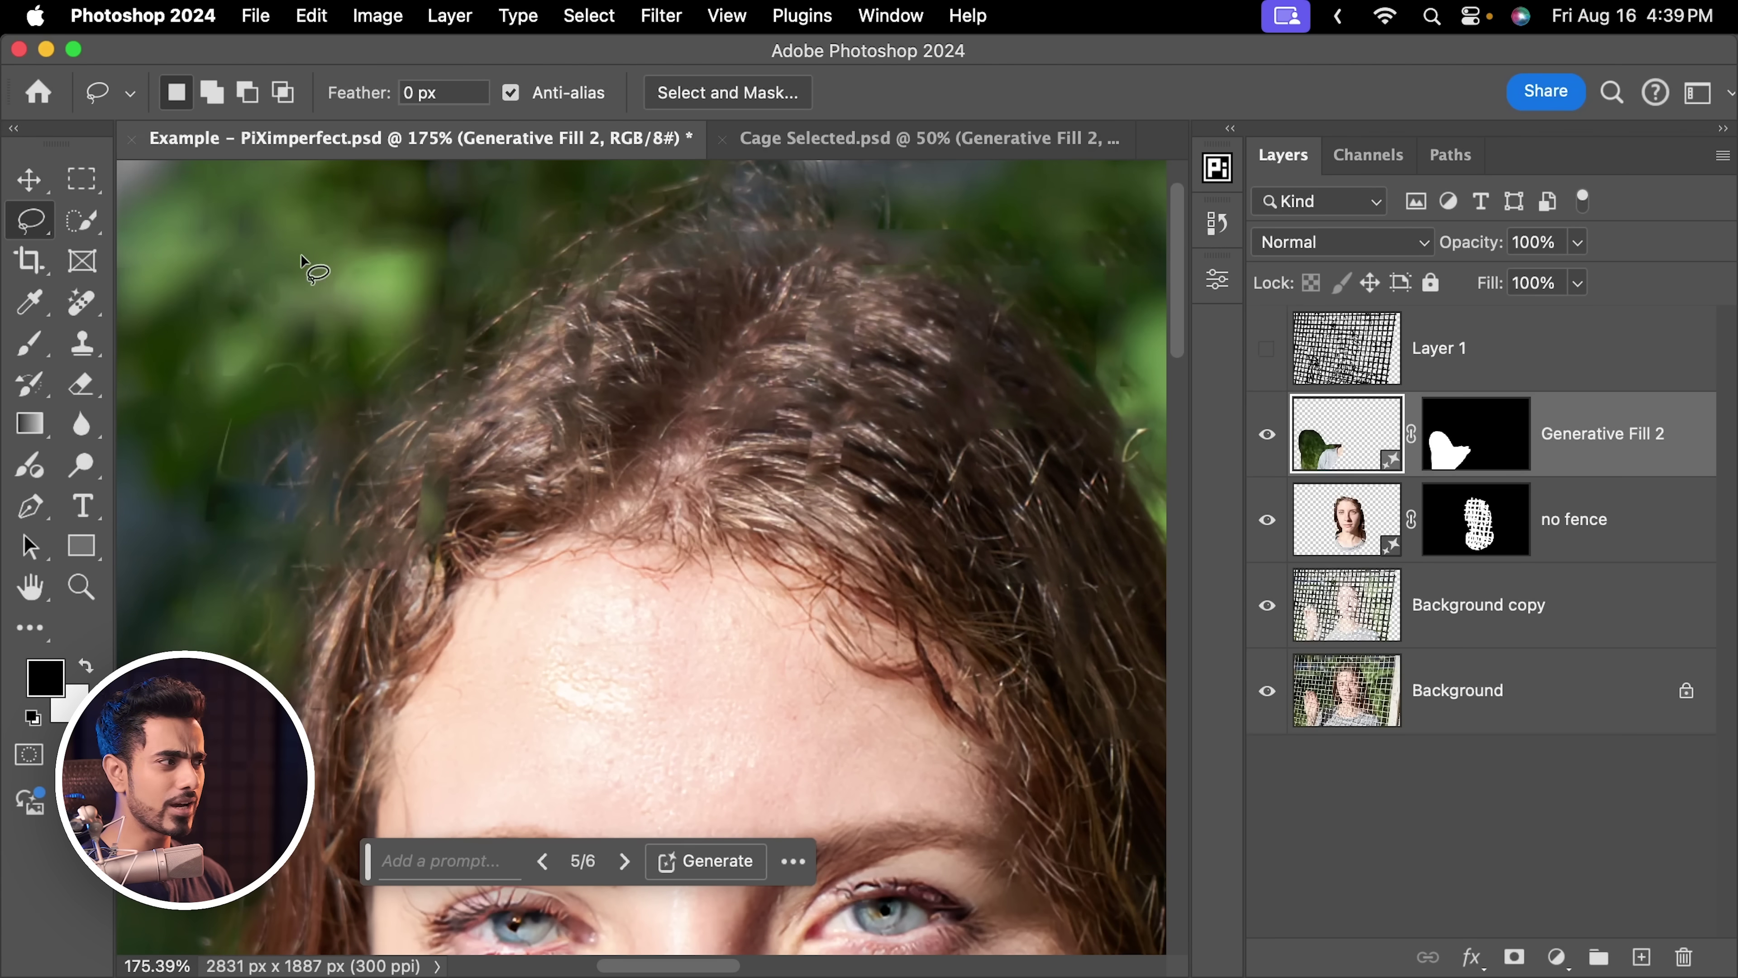
pyautogui.click(83, 310)
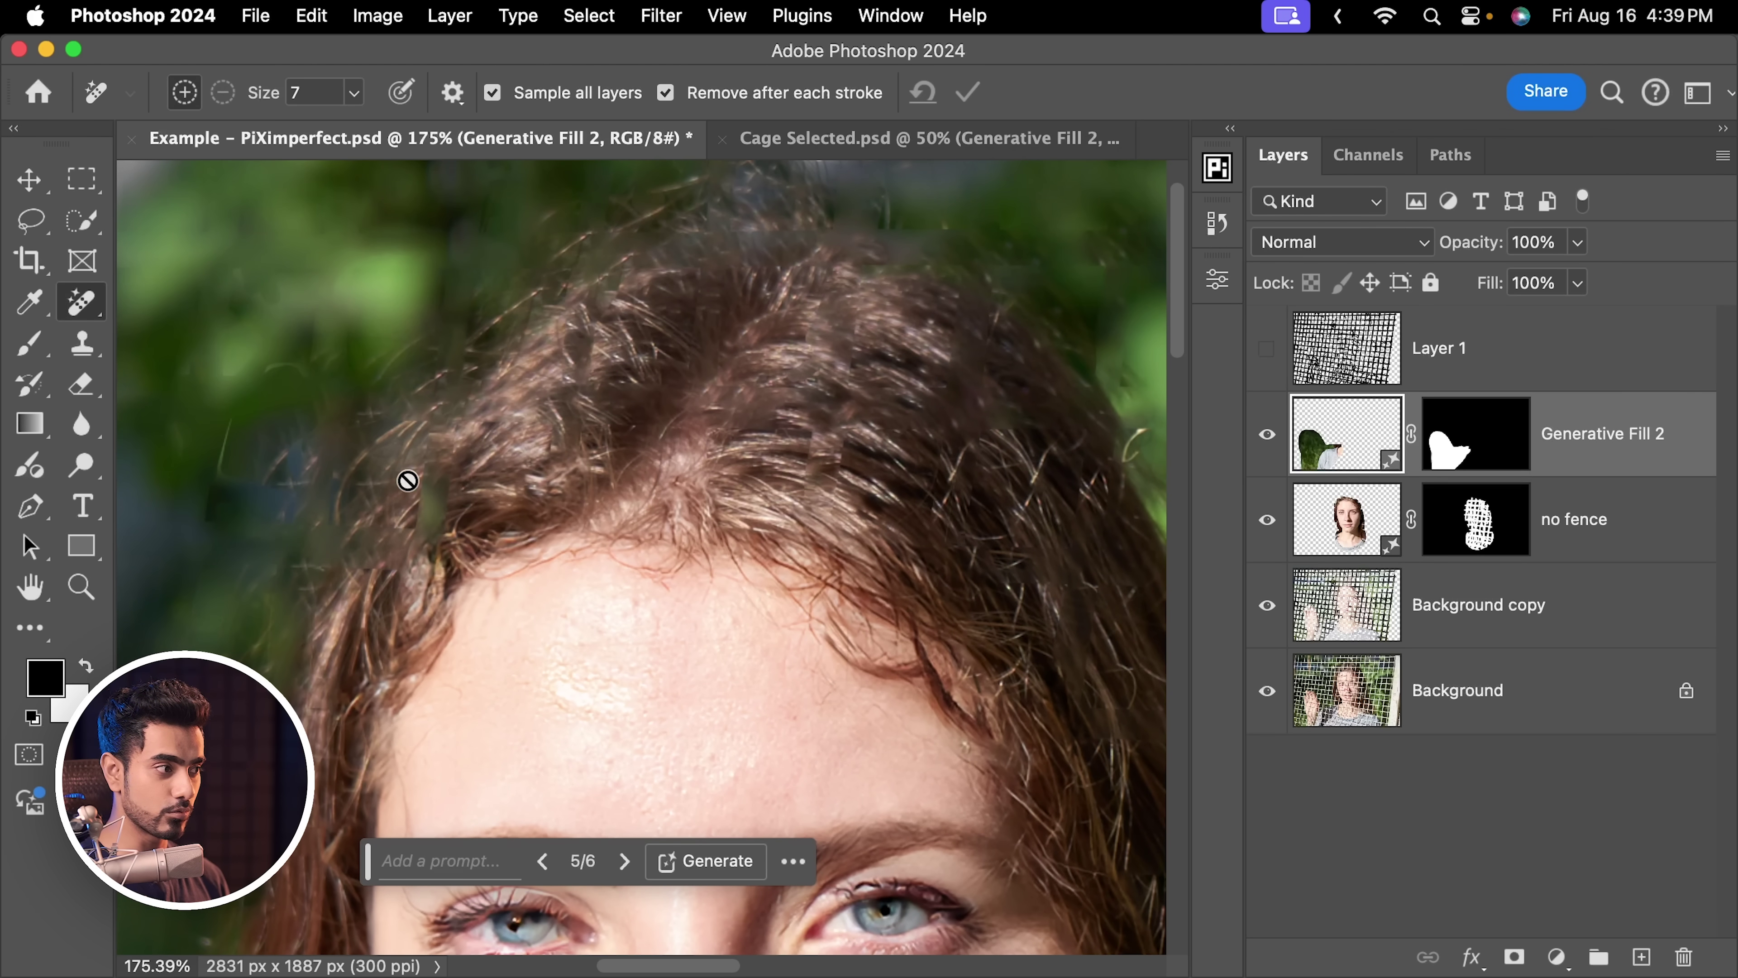
pyautogui.click(1642, 956)
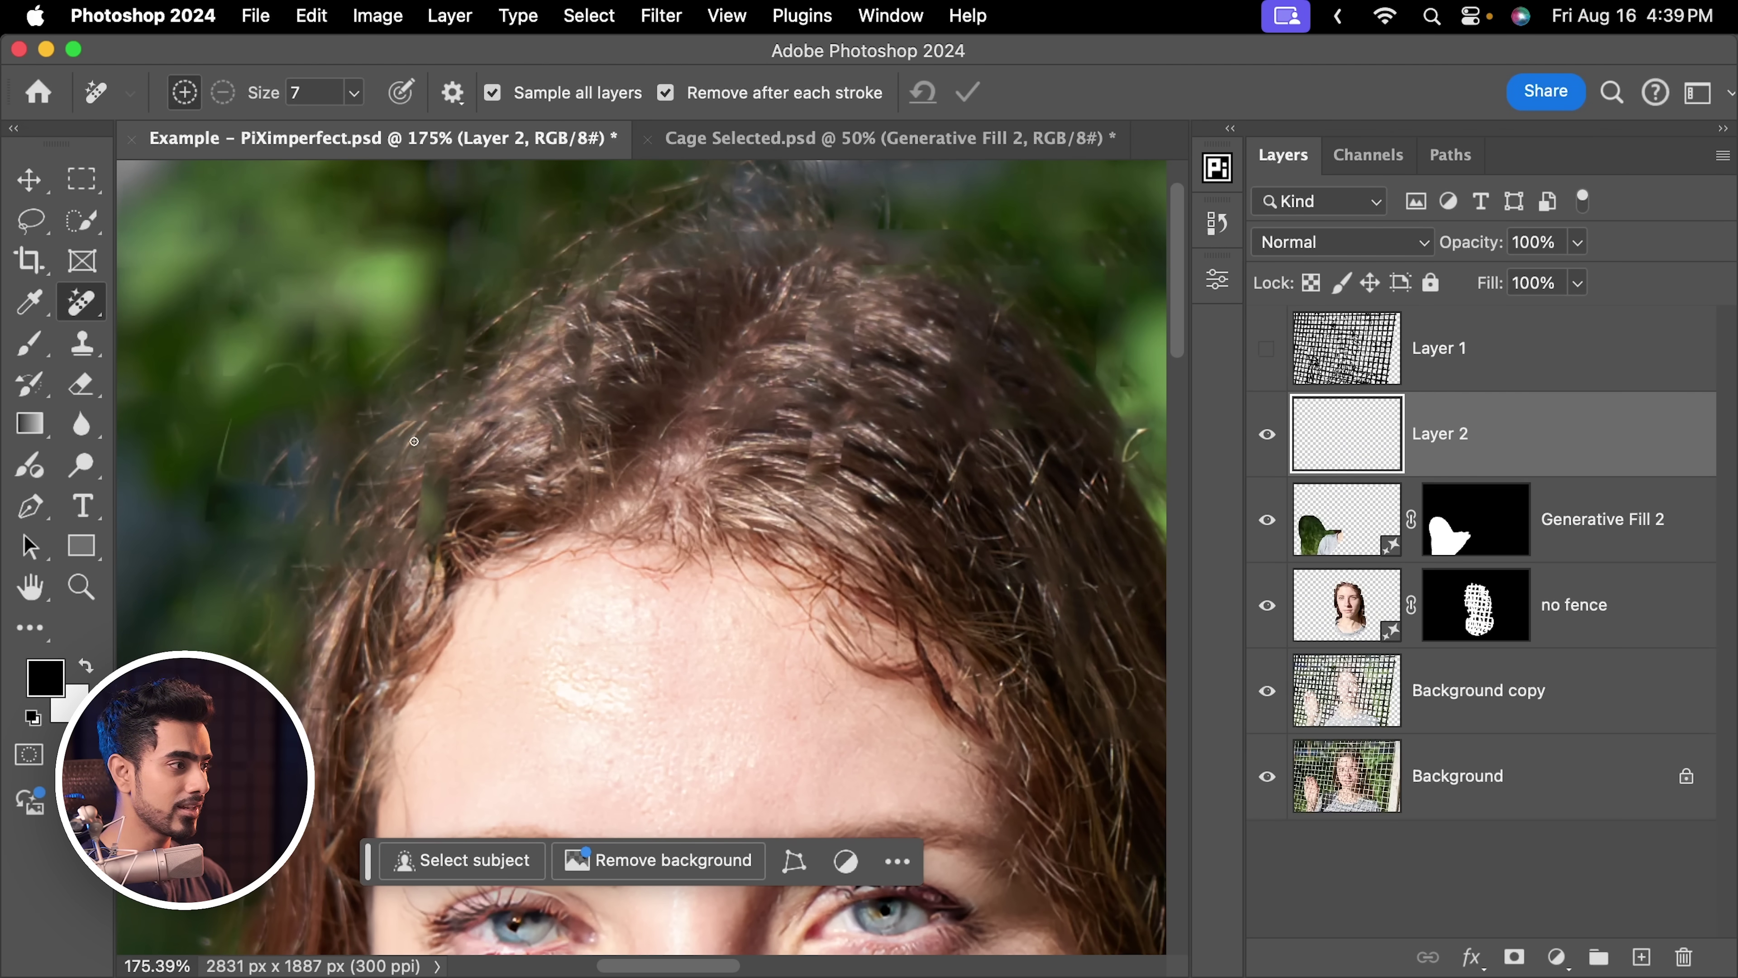
pyautogui.moveTo(459, 485); pyautogui.dragTo(456, 452)
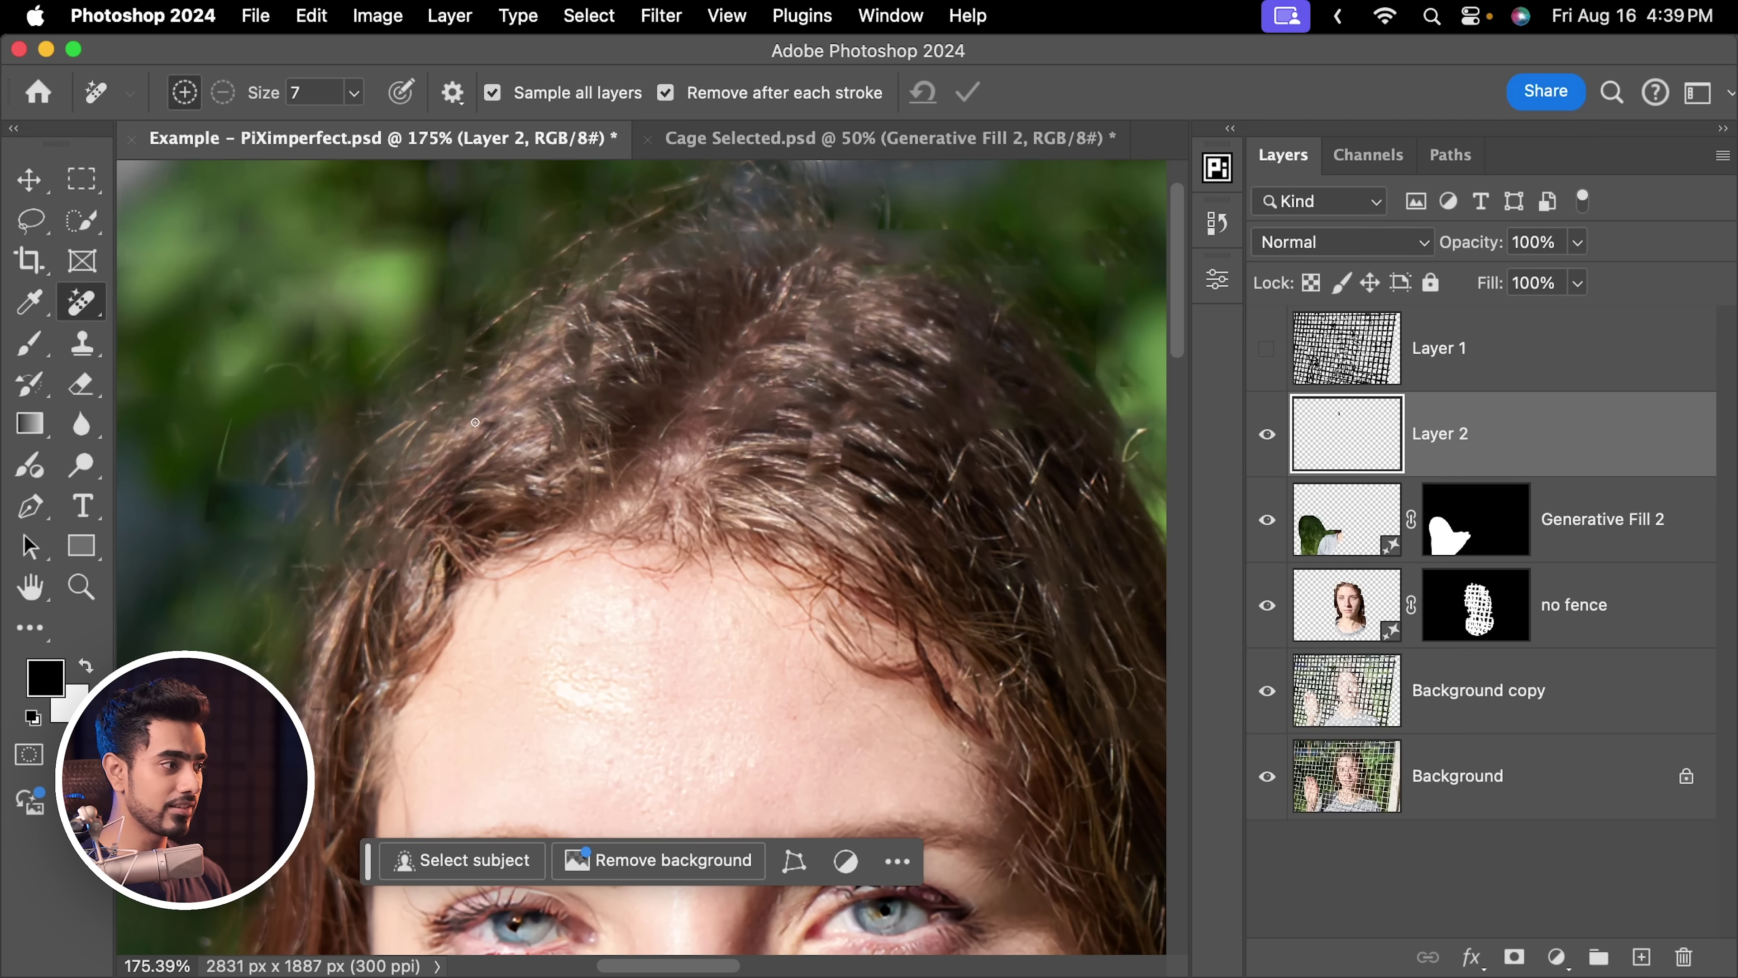
pyautogui.press('super+z')
pyautogui.press('super+z')
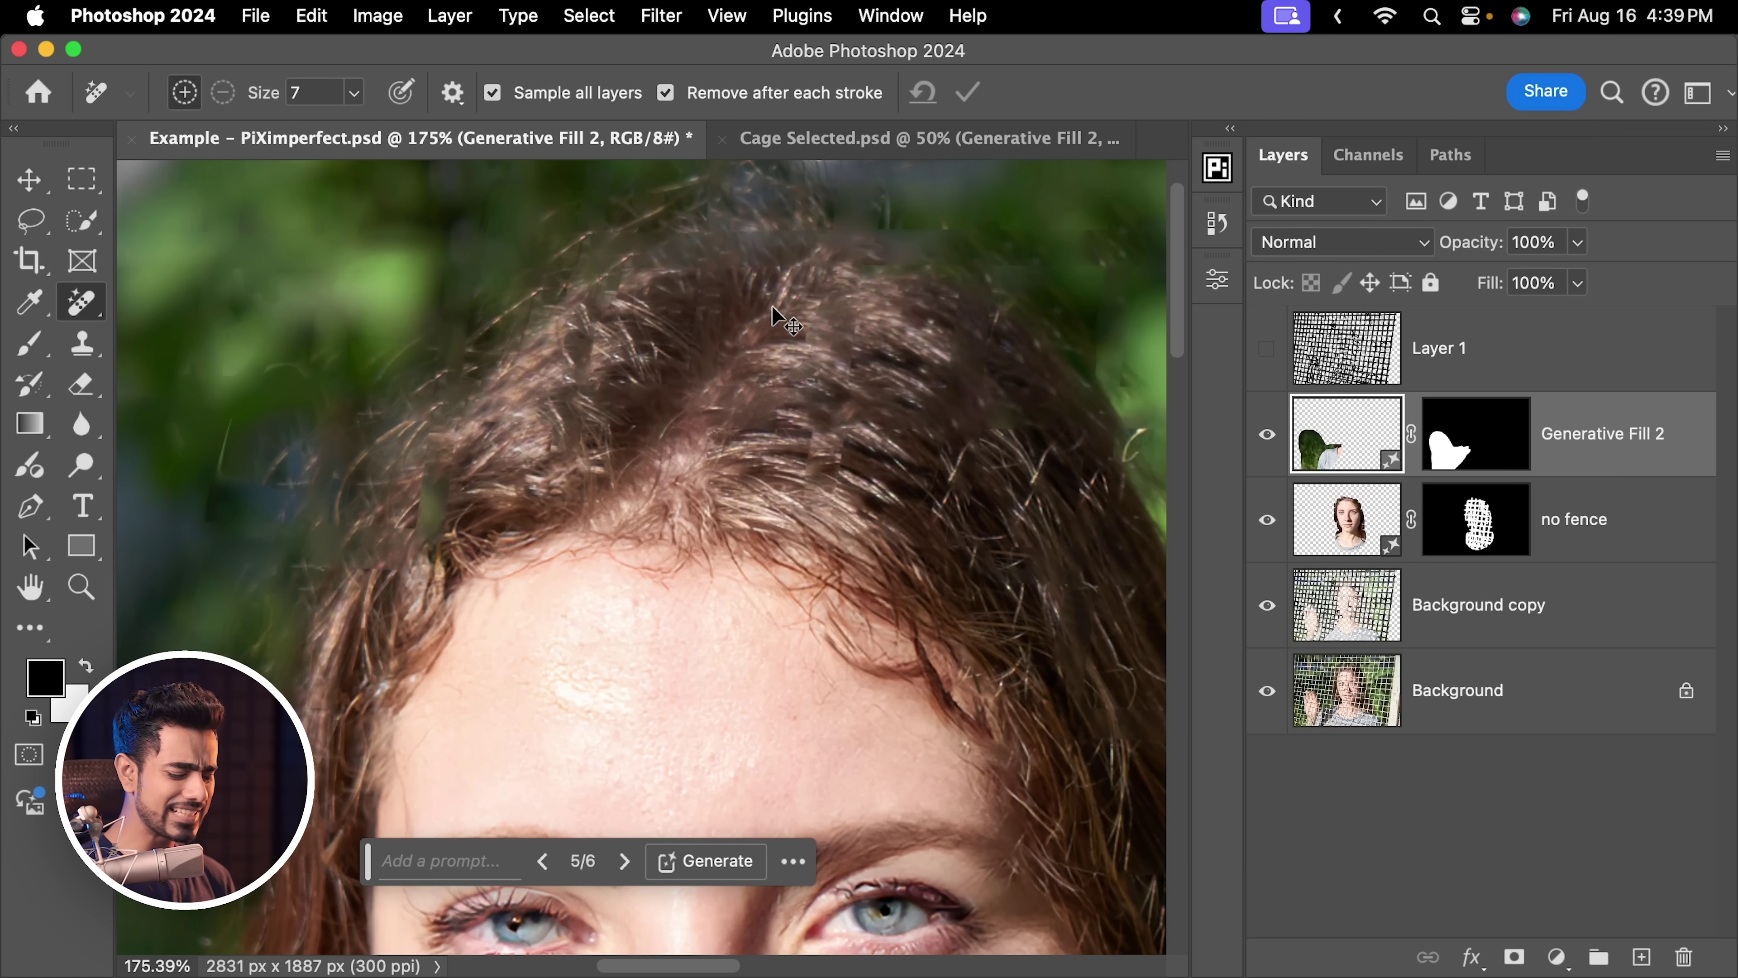
pyautogui.press('super+0')
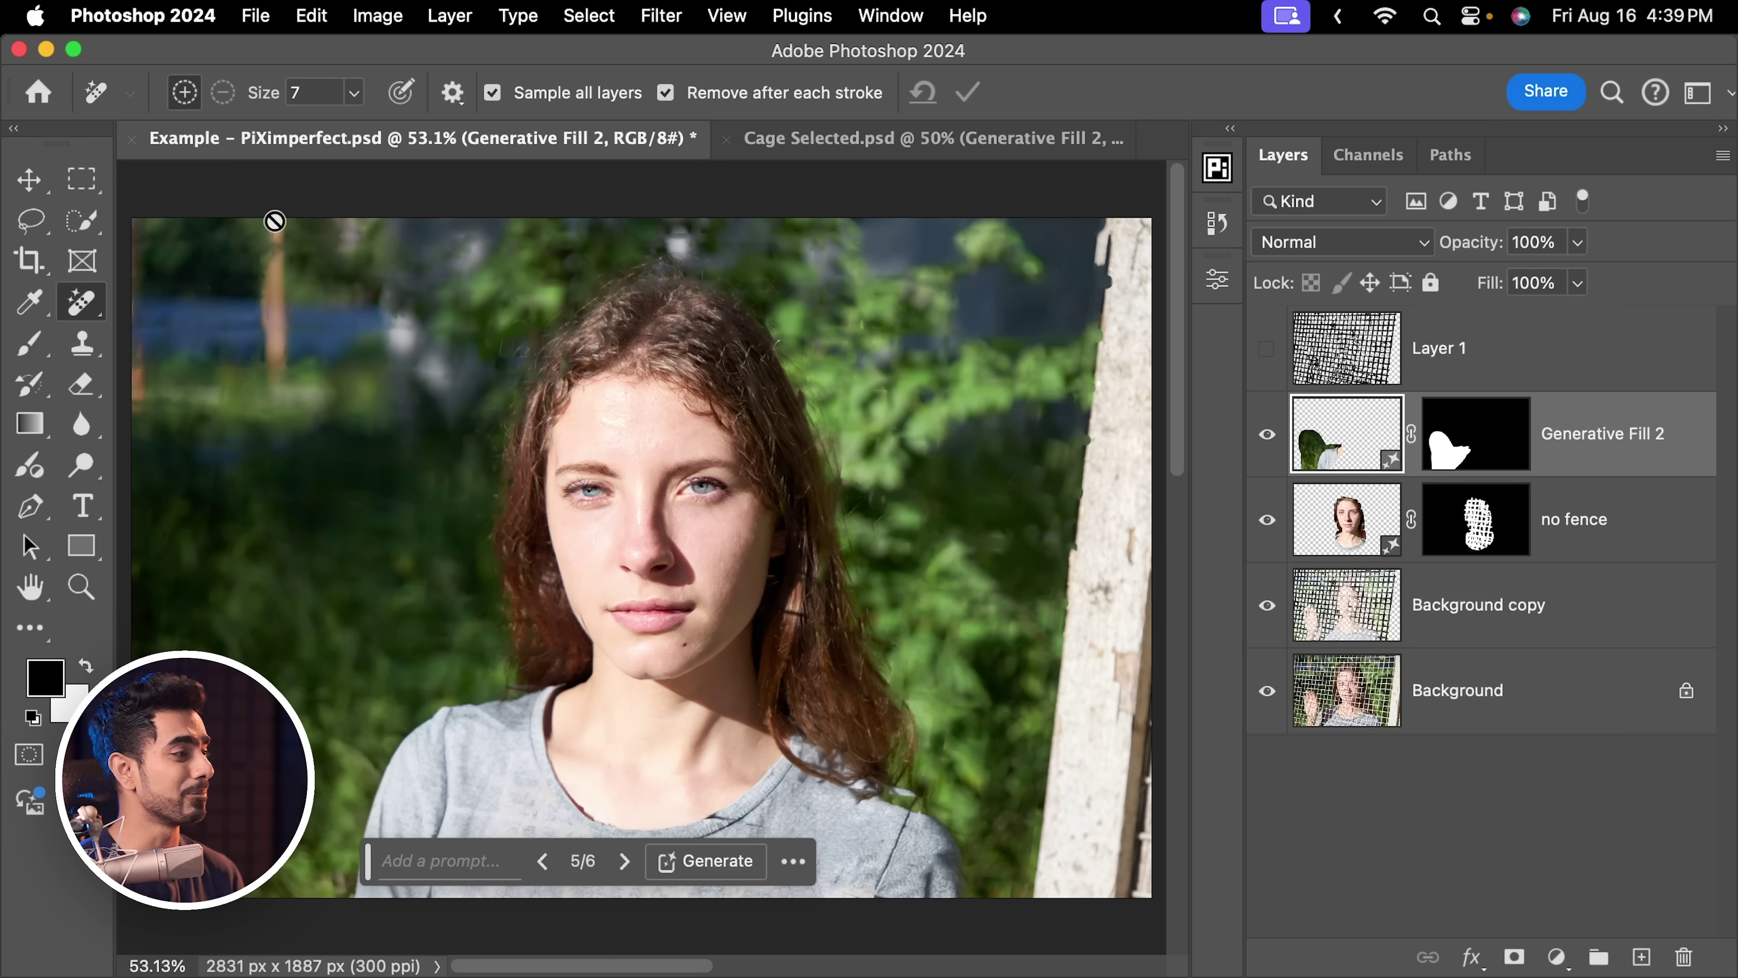
# Lasso the background around the woman and generate a Generative Fill for it
pyautogui.click(41, 228)
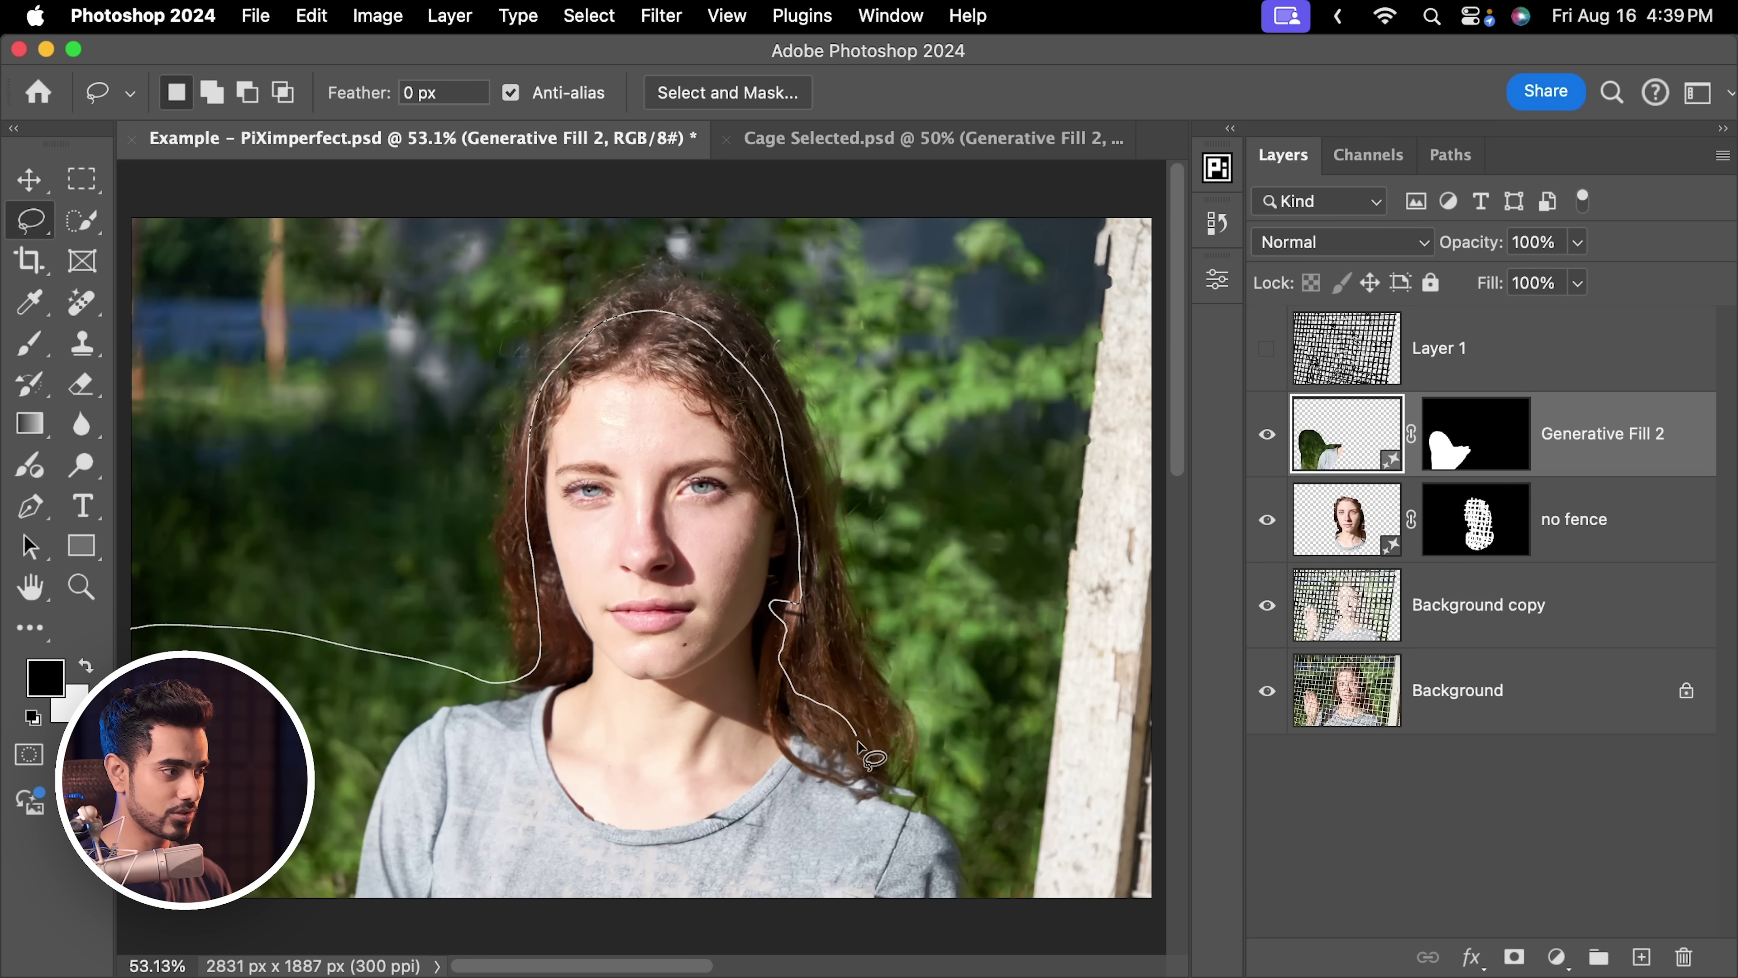
pyautogui.moveTo(1064, 697)
pyautogui.mouseDown()
pyautogui.moveTo(491, 163)
pyautogui.moveTo(123, 479)
pyautogui.mouseUp()
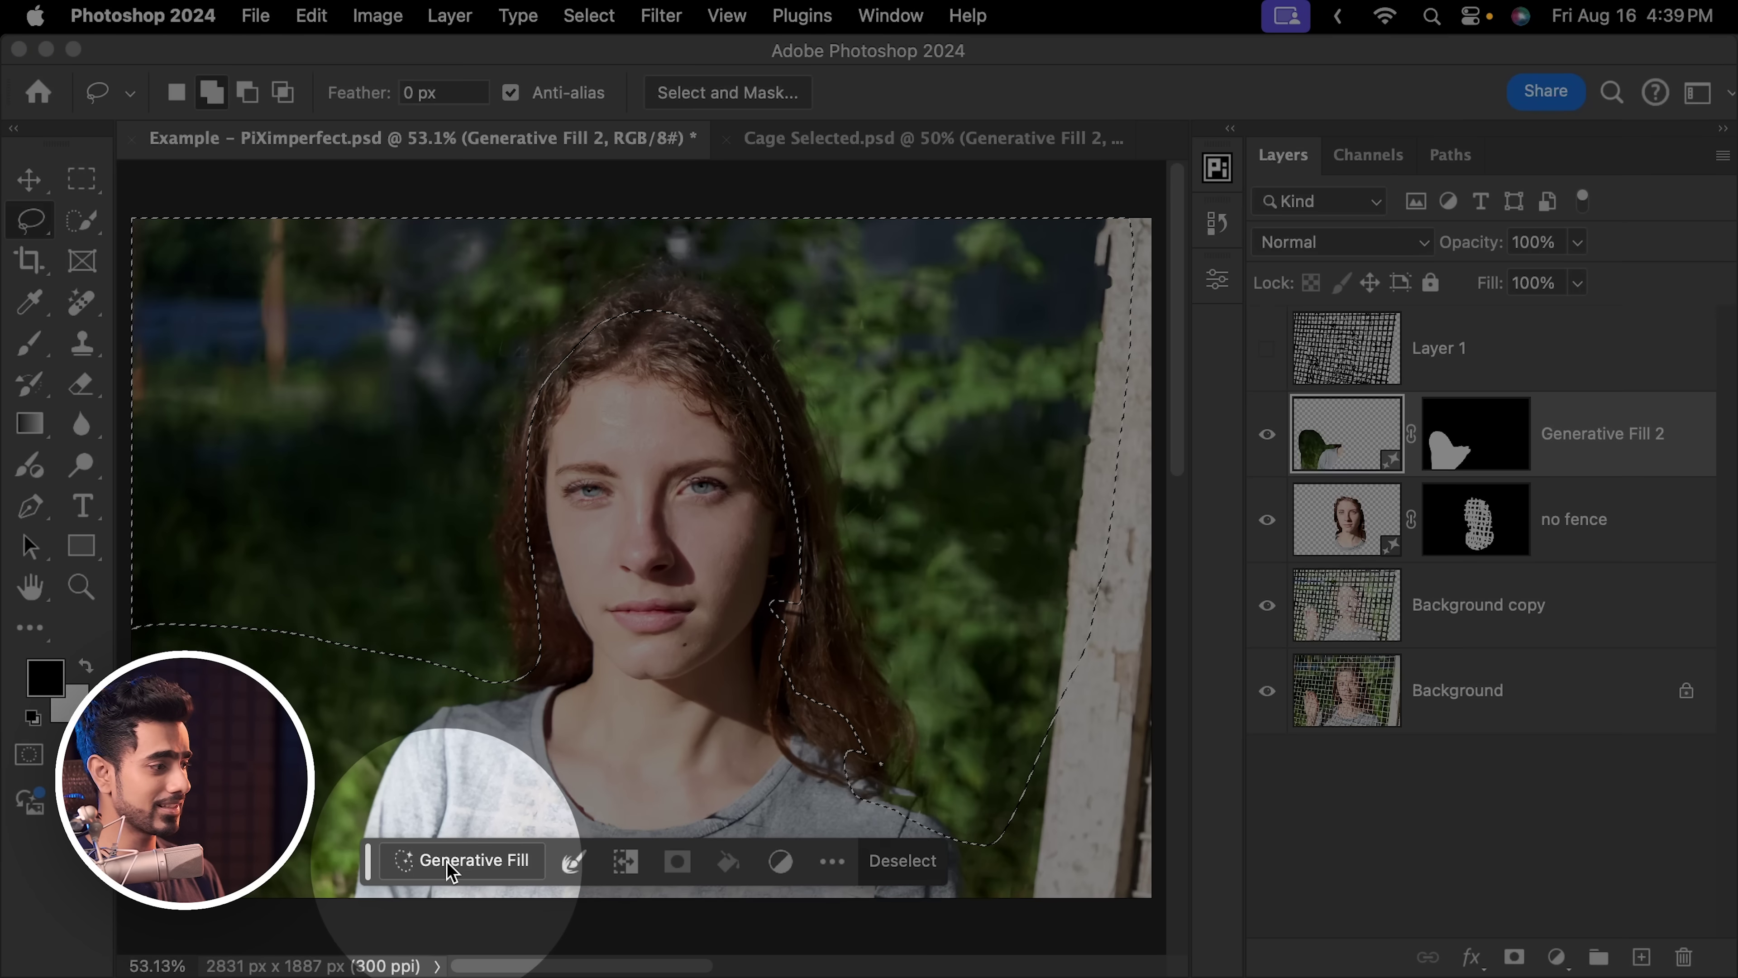
pyautogui.click(447, 861)
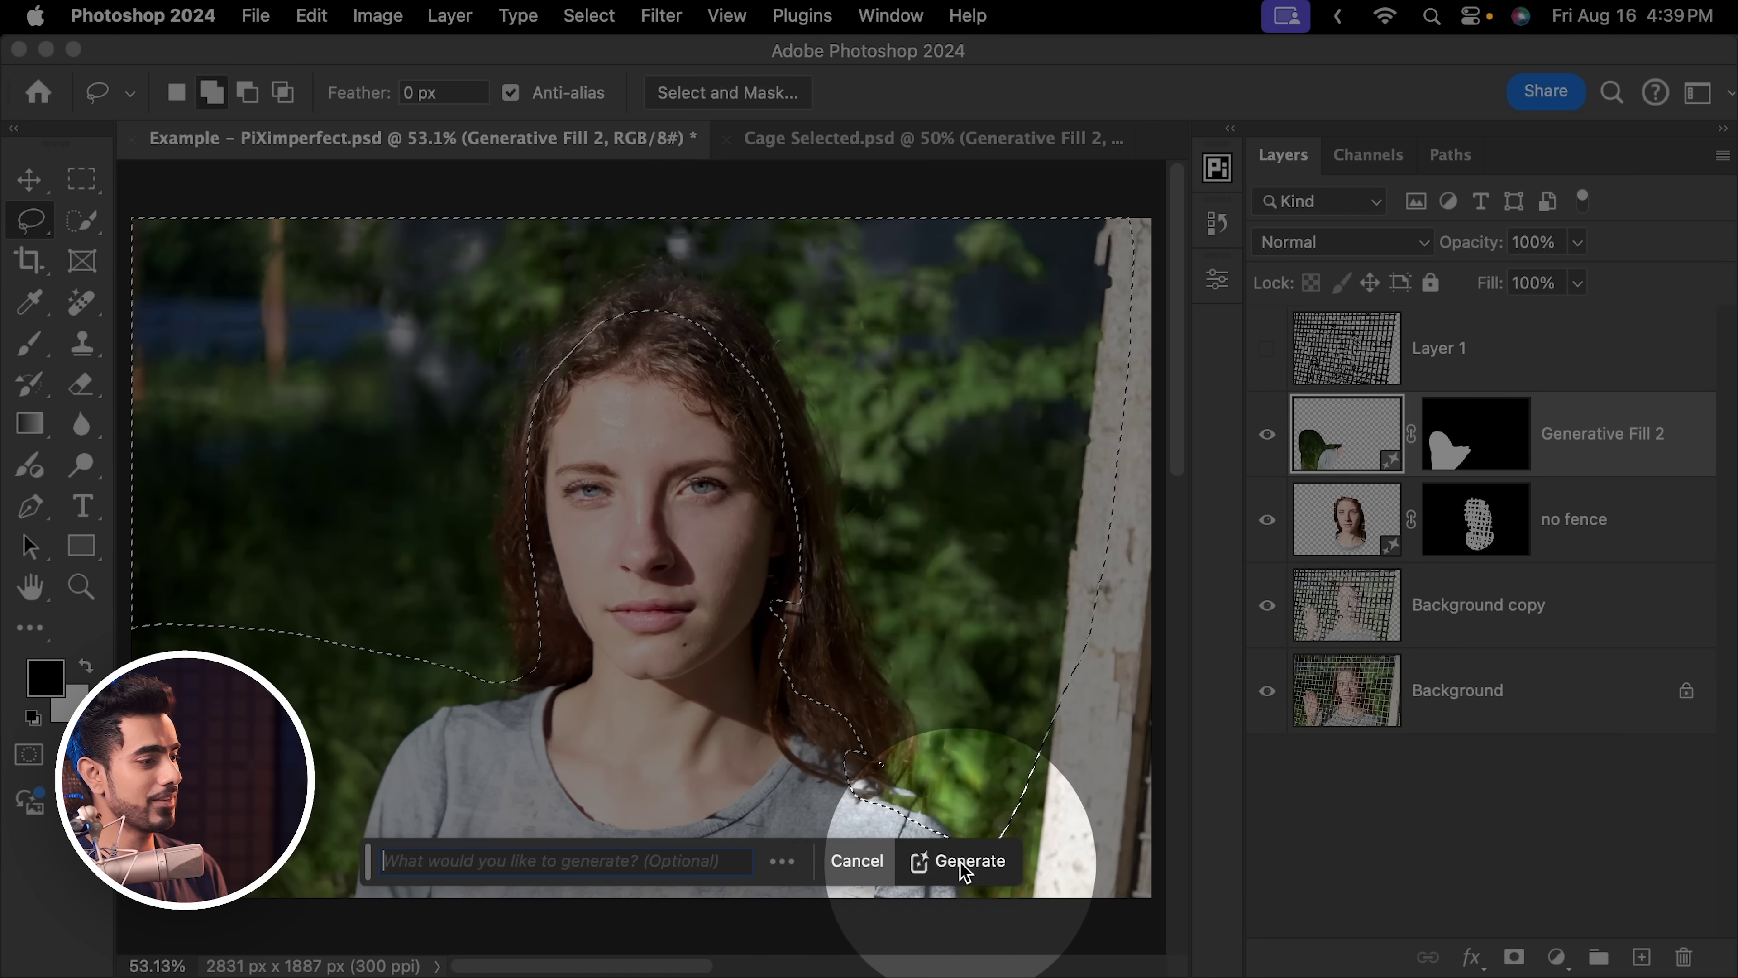
pyautogui.click(960, 861)
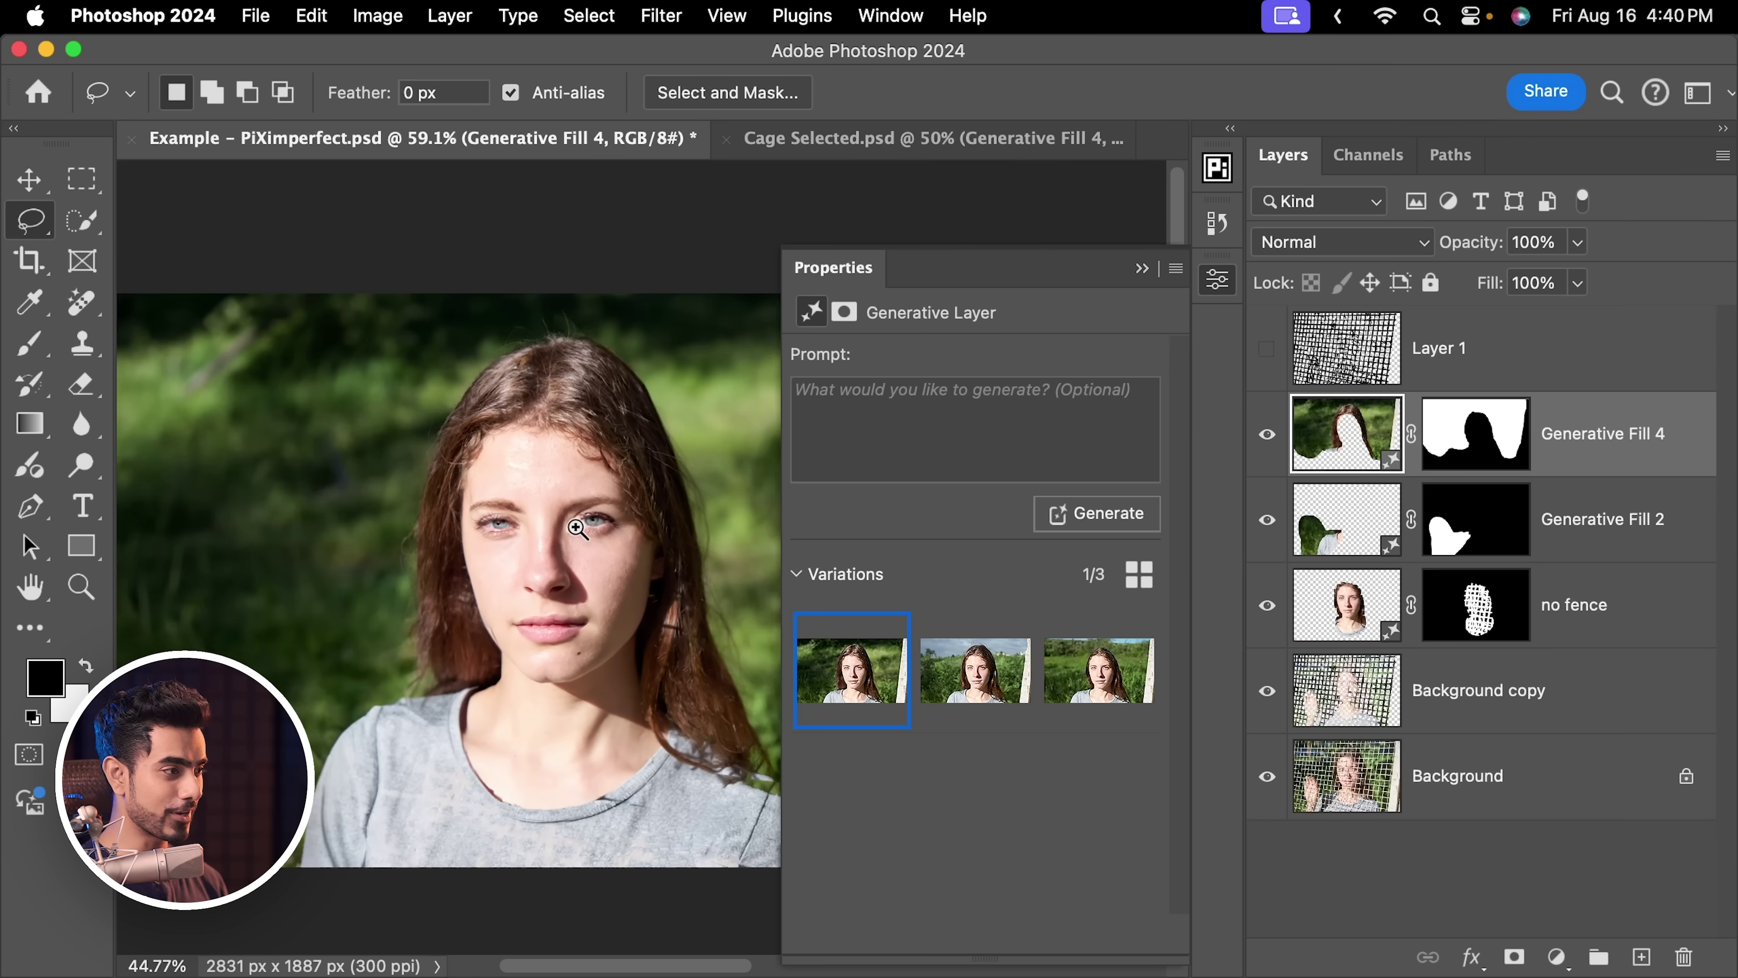
# Compare the background variations and keep the second one with sky and green field
pyautogui.scroll(-3, 451, 548)
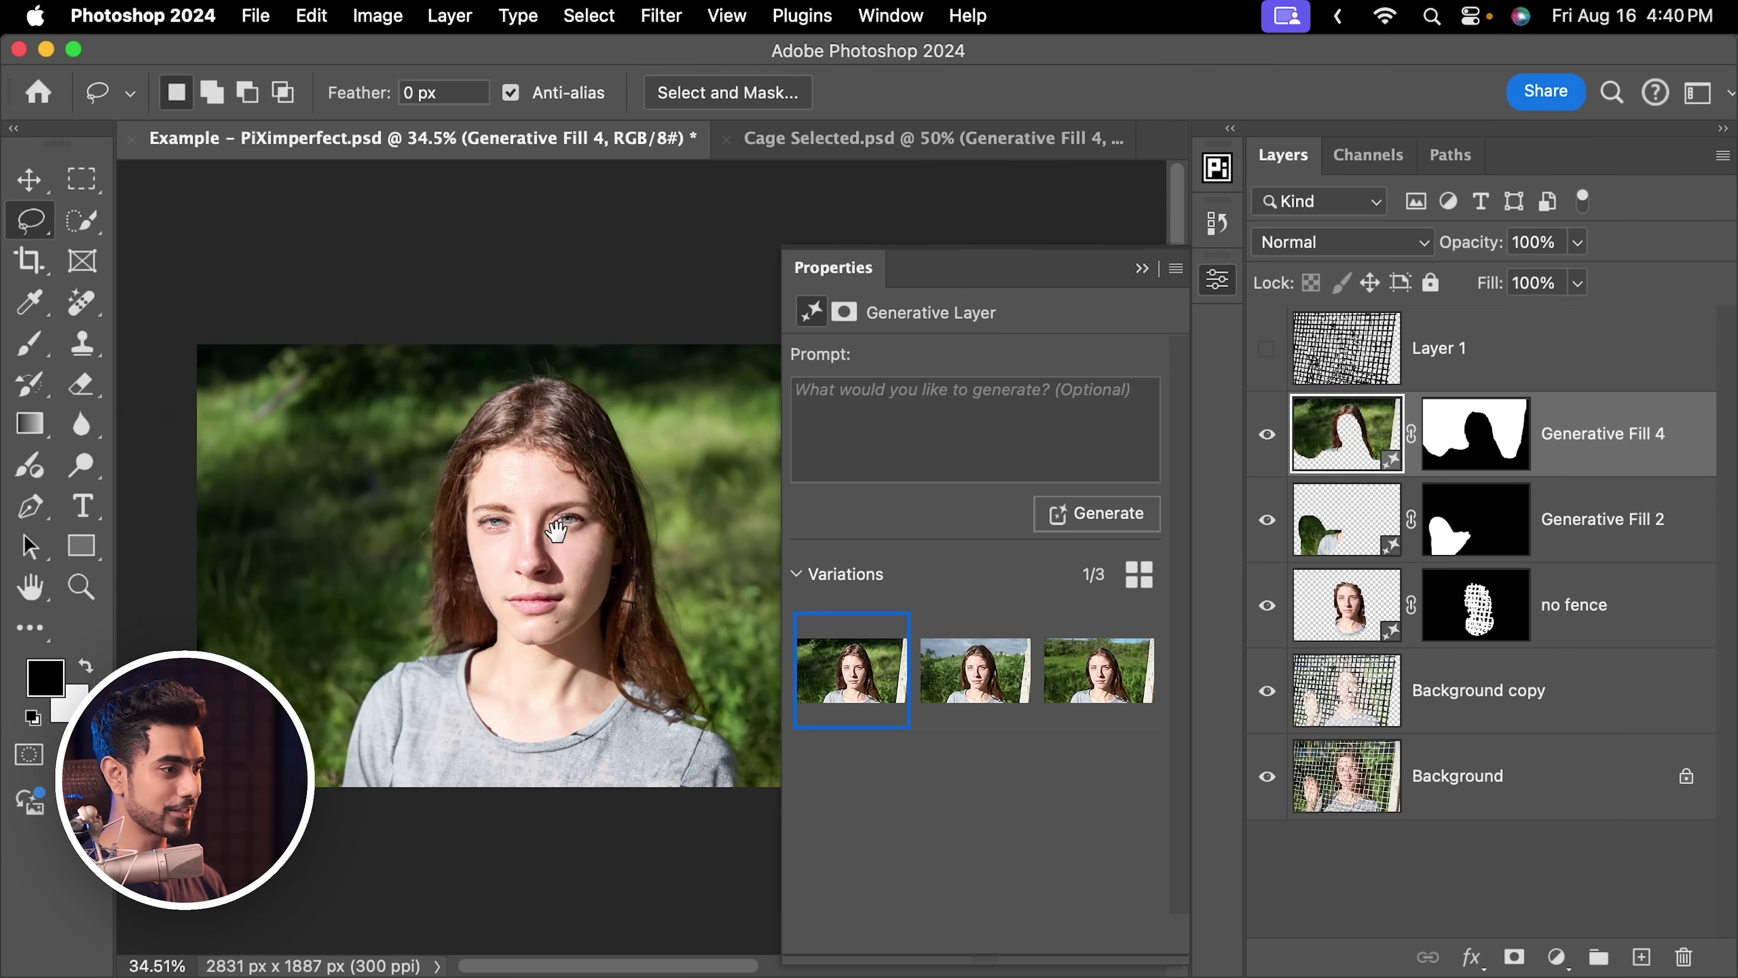
pyautogui.click(978, 675)
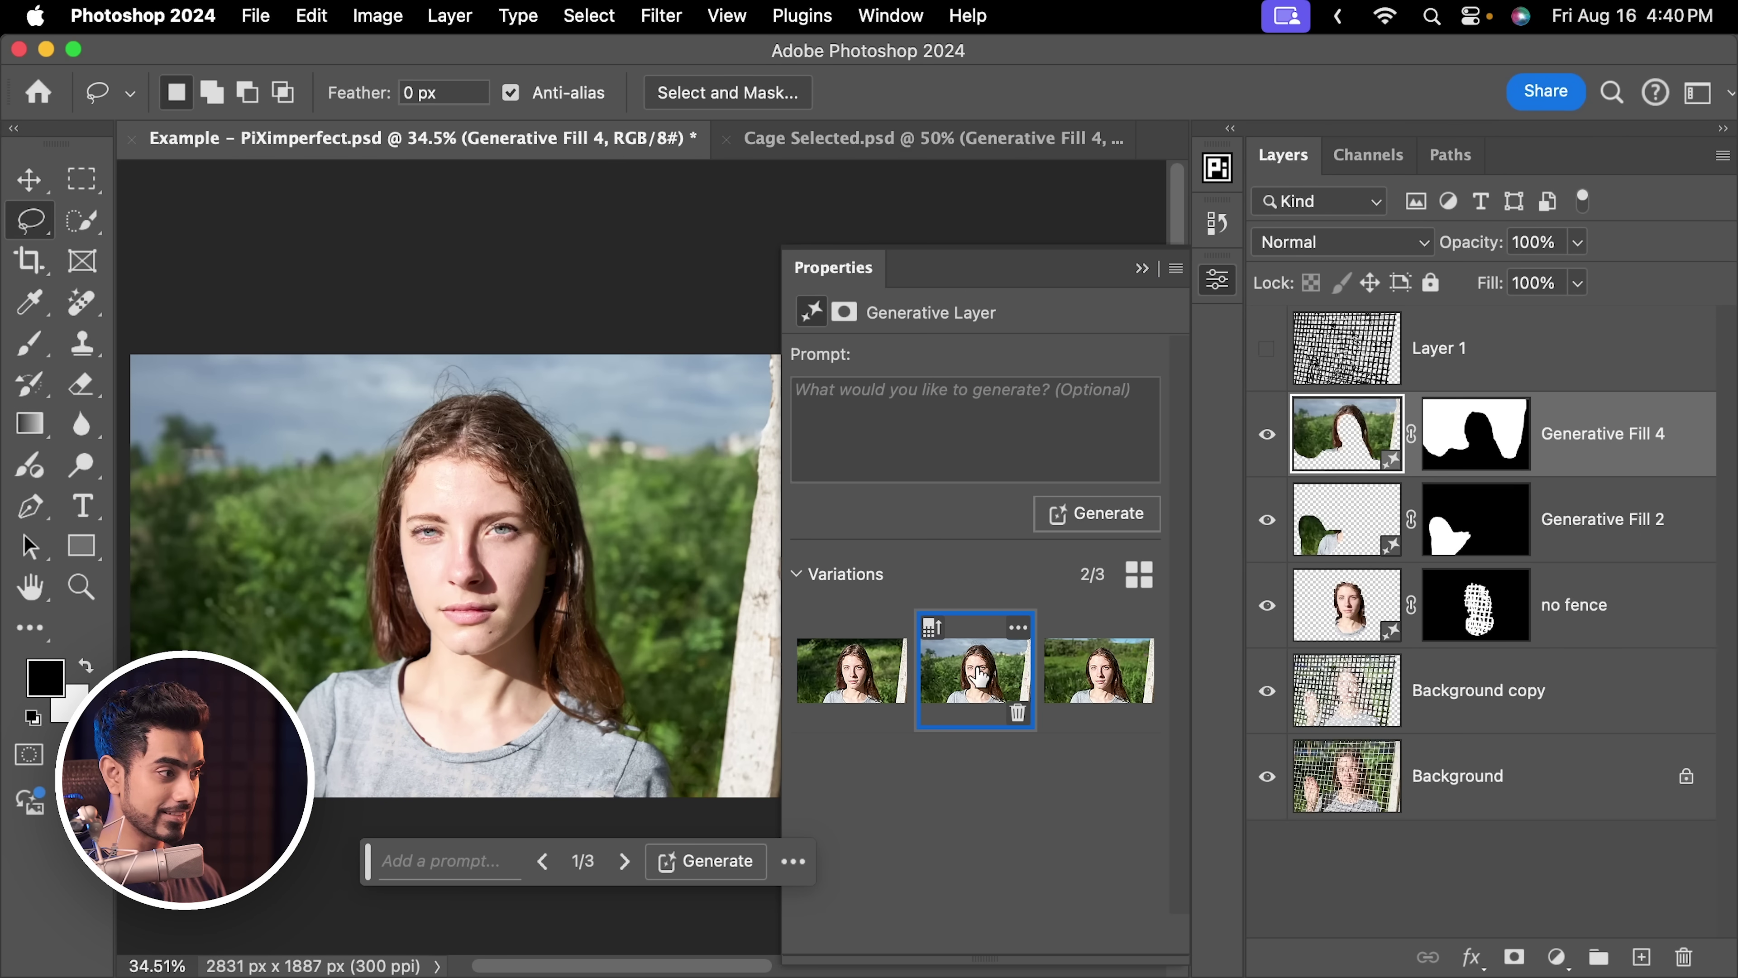
pyautogui.click(1107, 675)
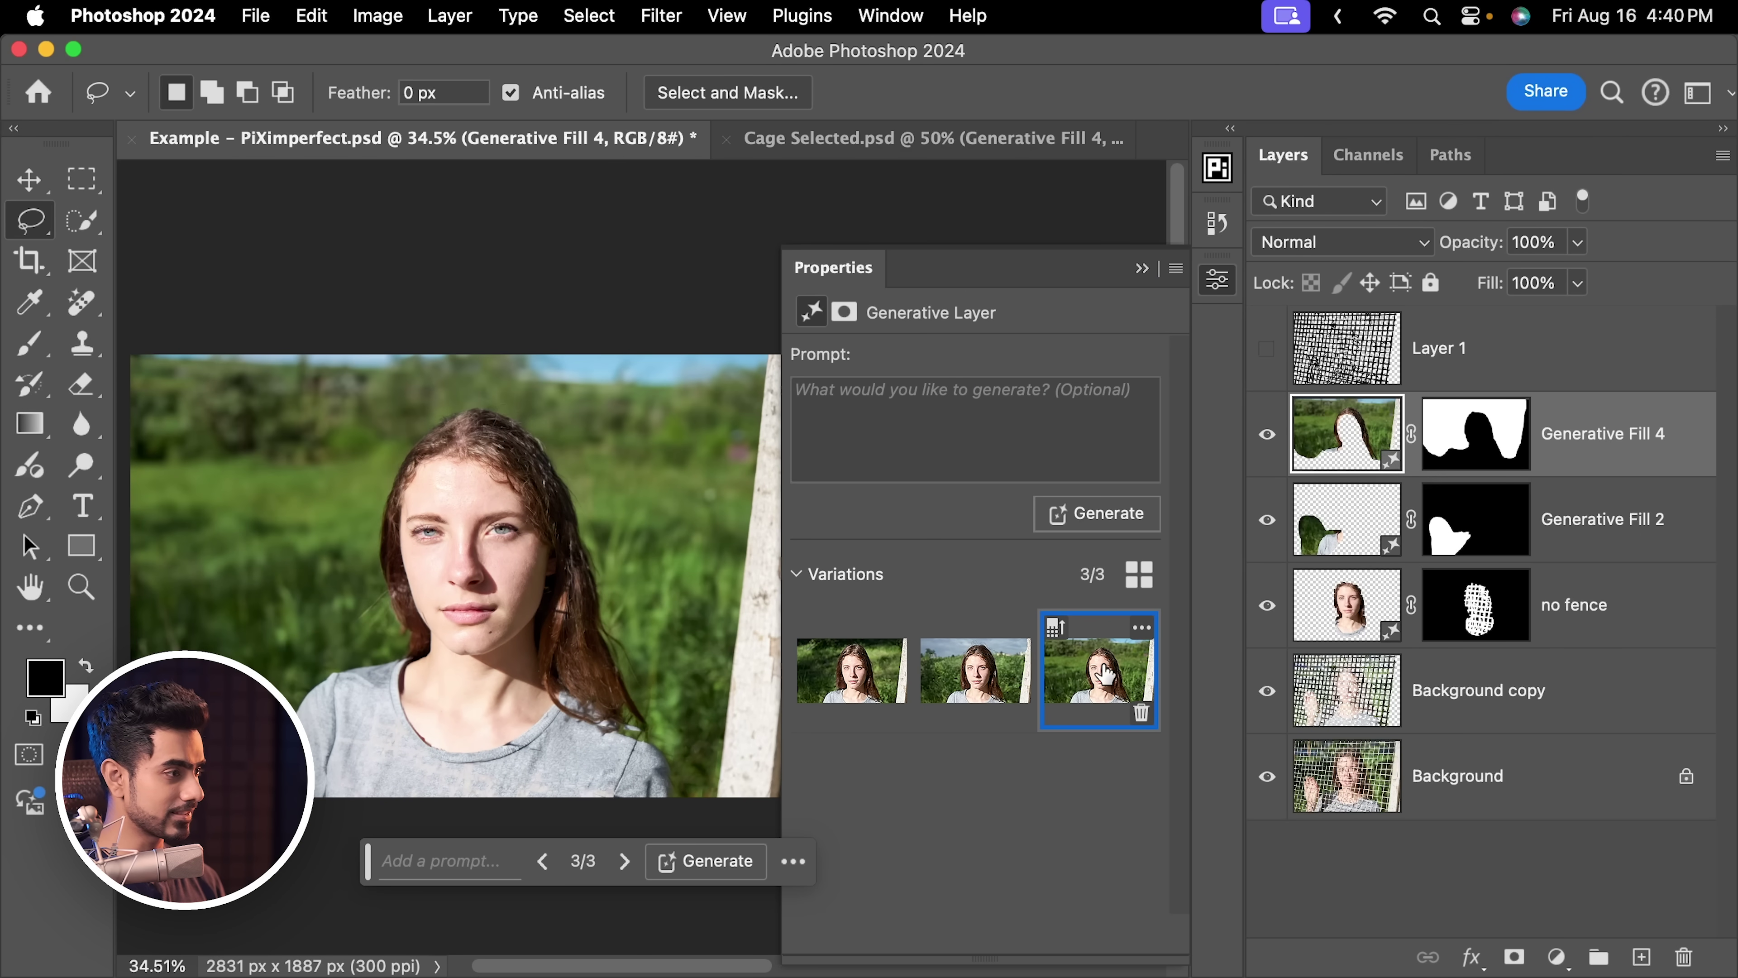
pyautogui.click(996, 681)
pyautogui.click(1140, 268)
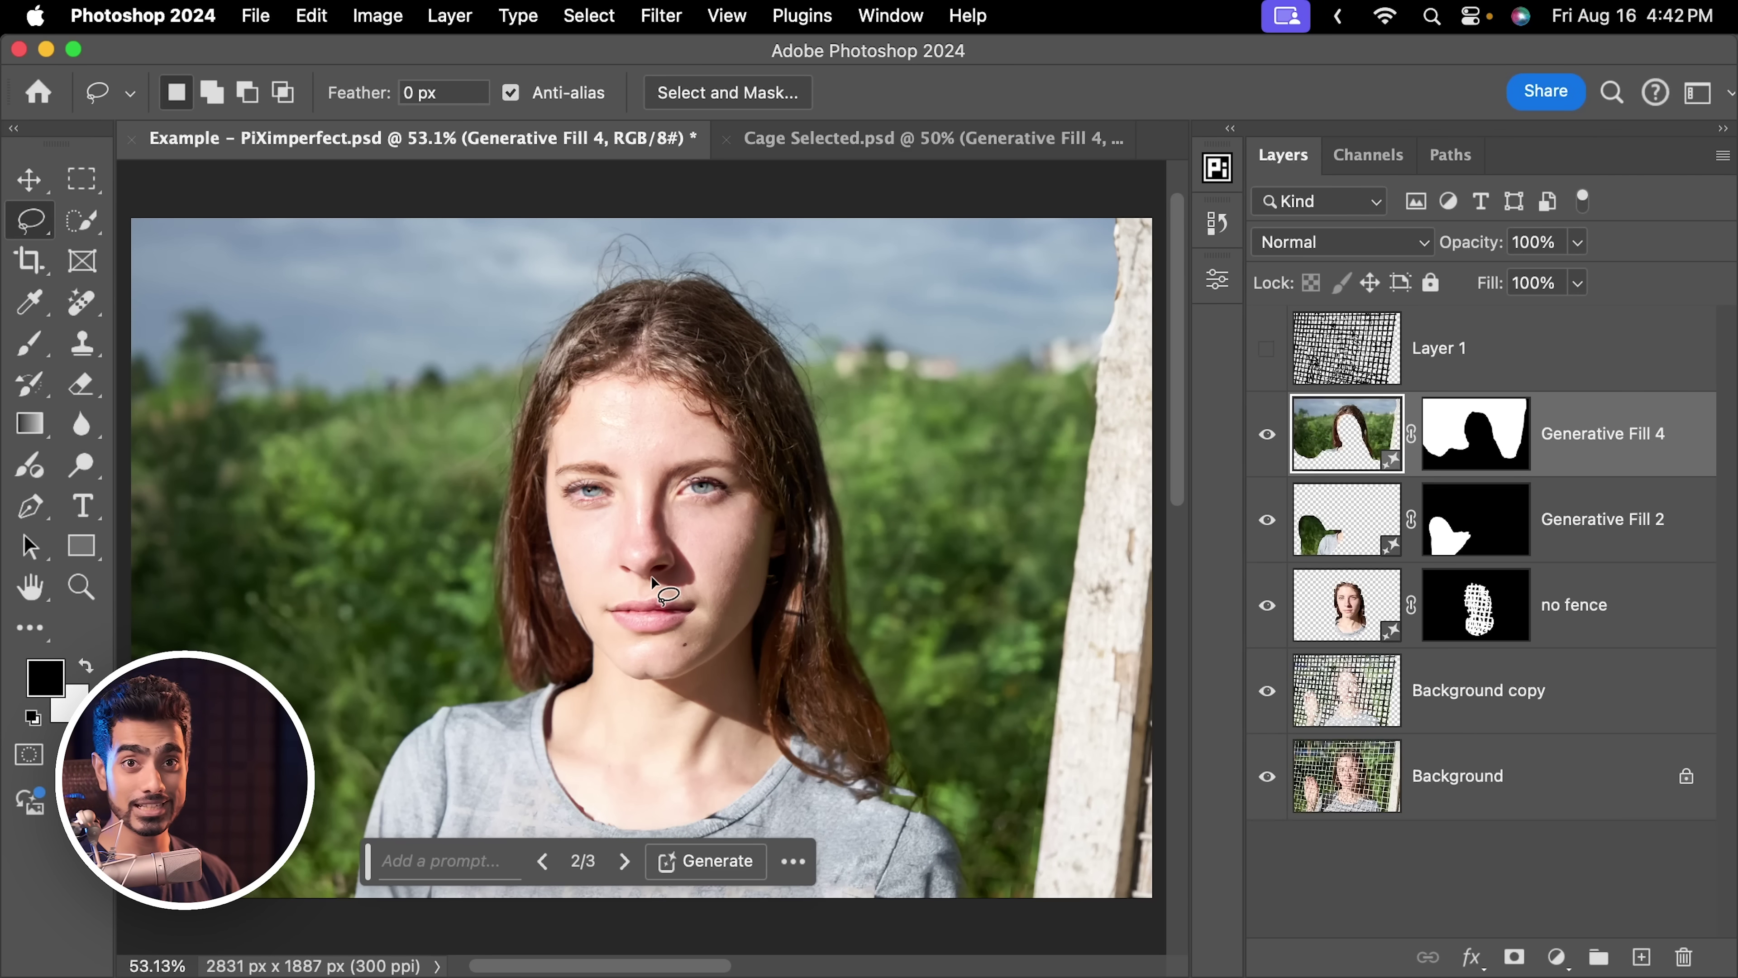
# Zoom to the grey shirt, lasso its lower section, and generate a Generative Fill
pyautogui.scroll(-2, 612, 479)
pyautogui.moveTo(663, 554); pyautogui.dragTo(630, 510)
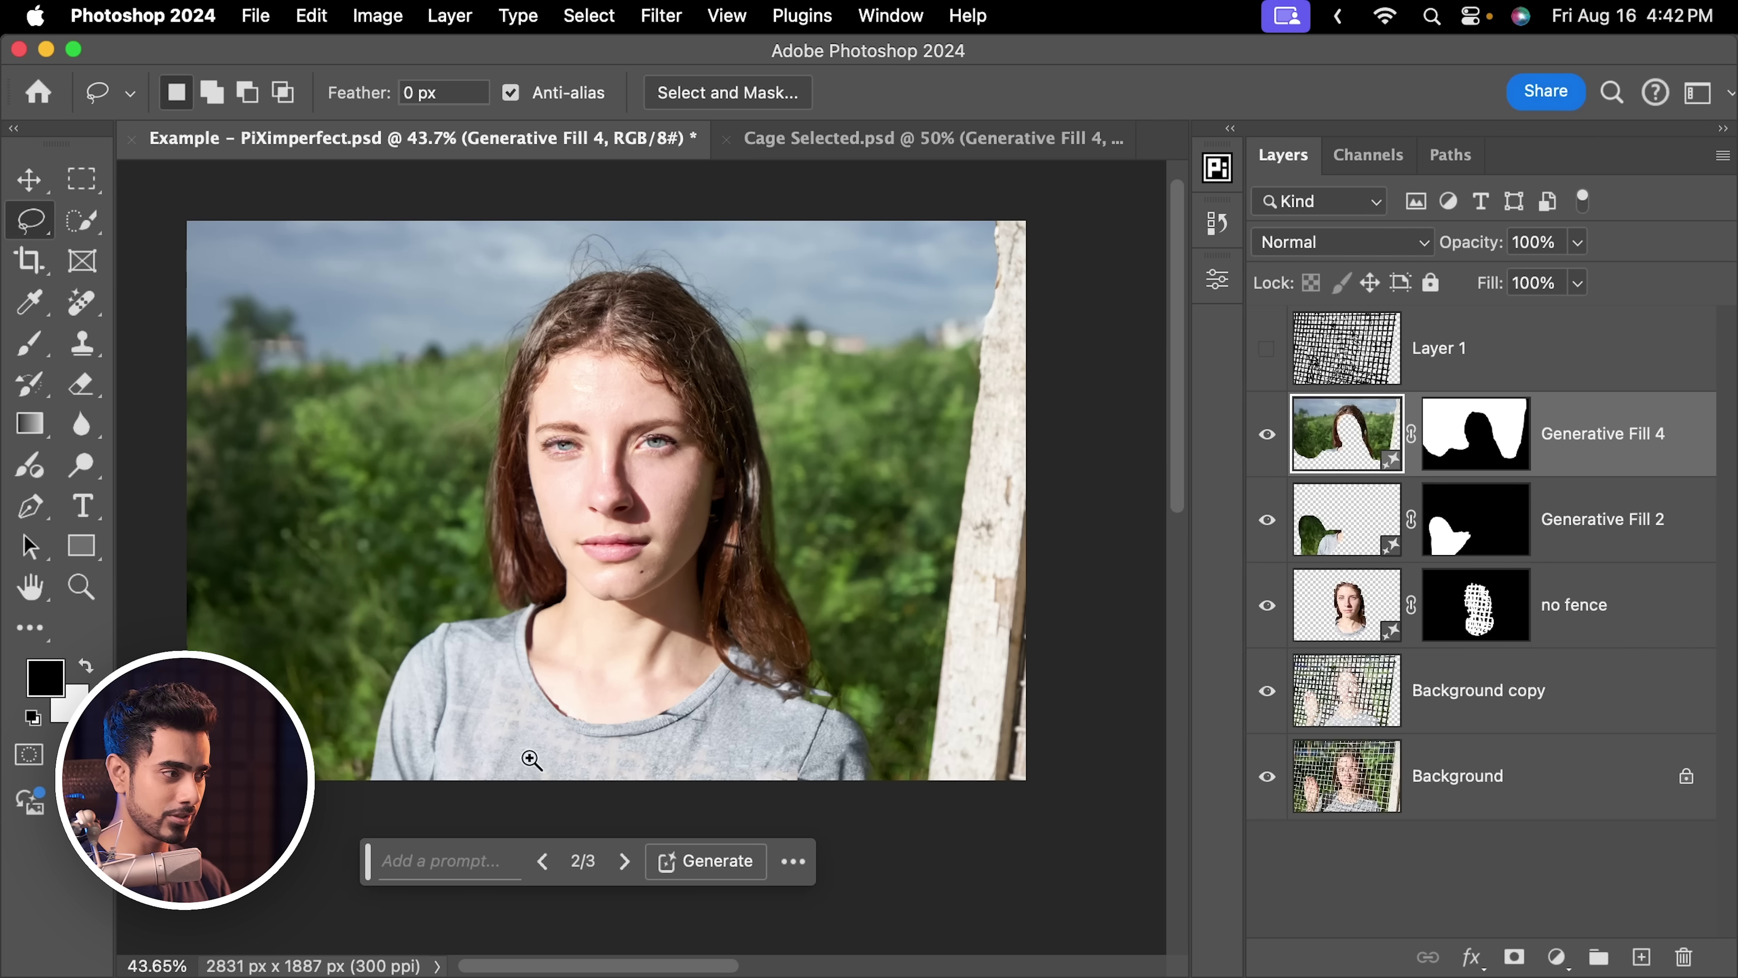
pyautogui.scroll(2, 531, 758)
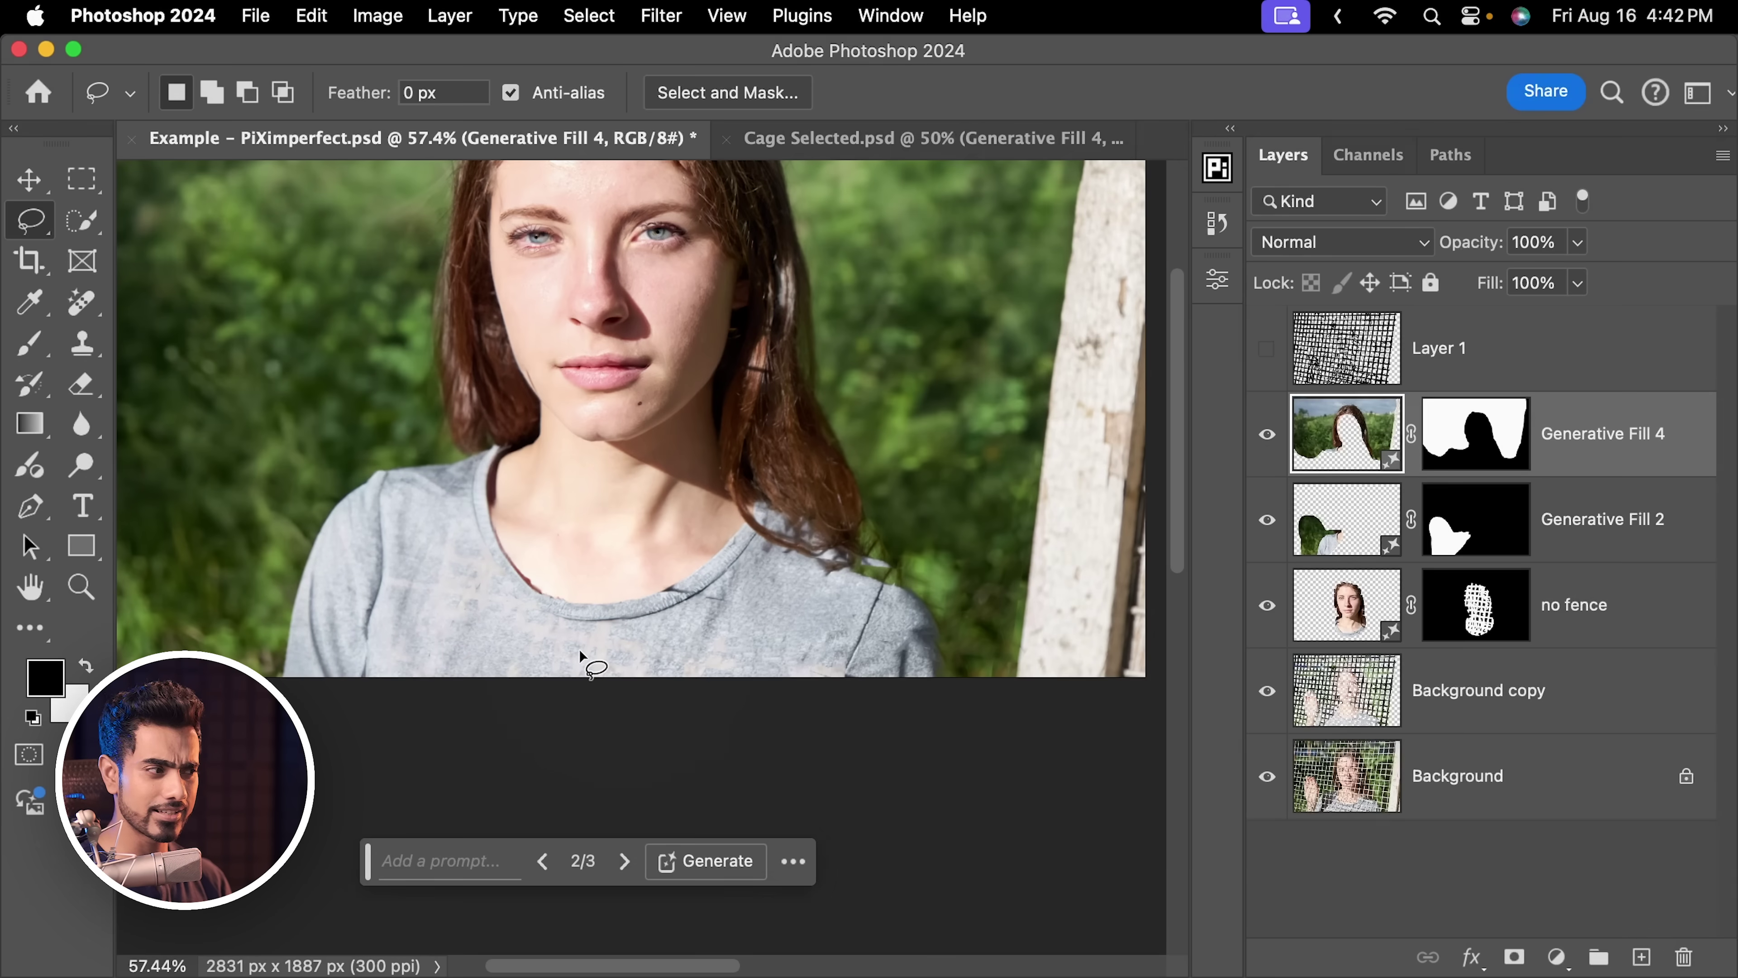
pyautogui.moveTo(350, 709); pyautogui.dragTo(358, 598)
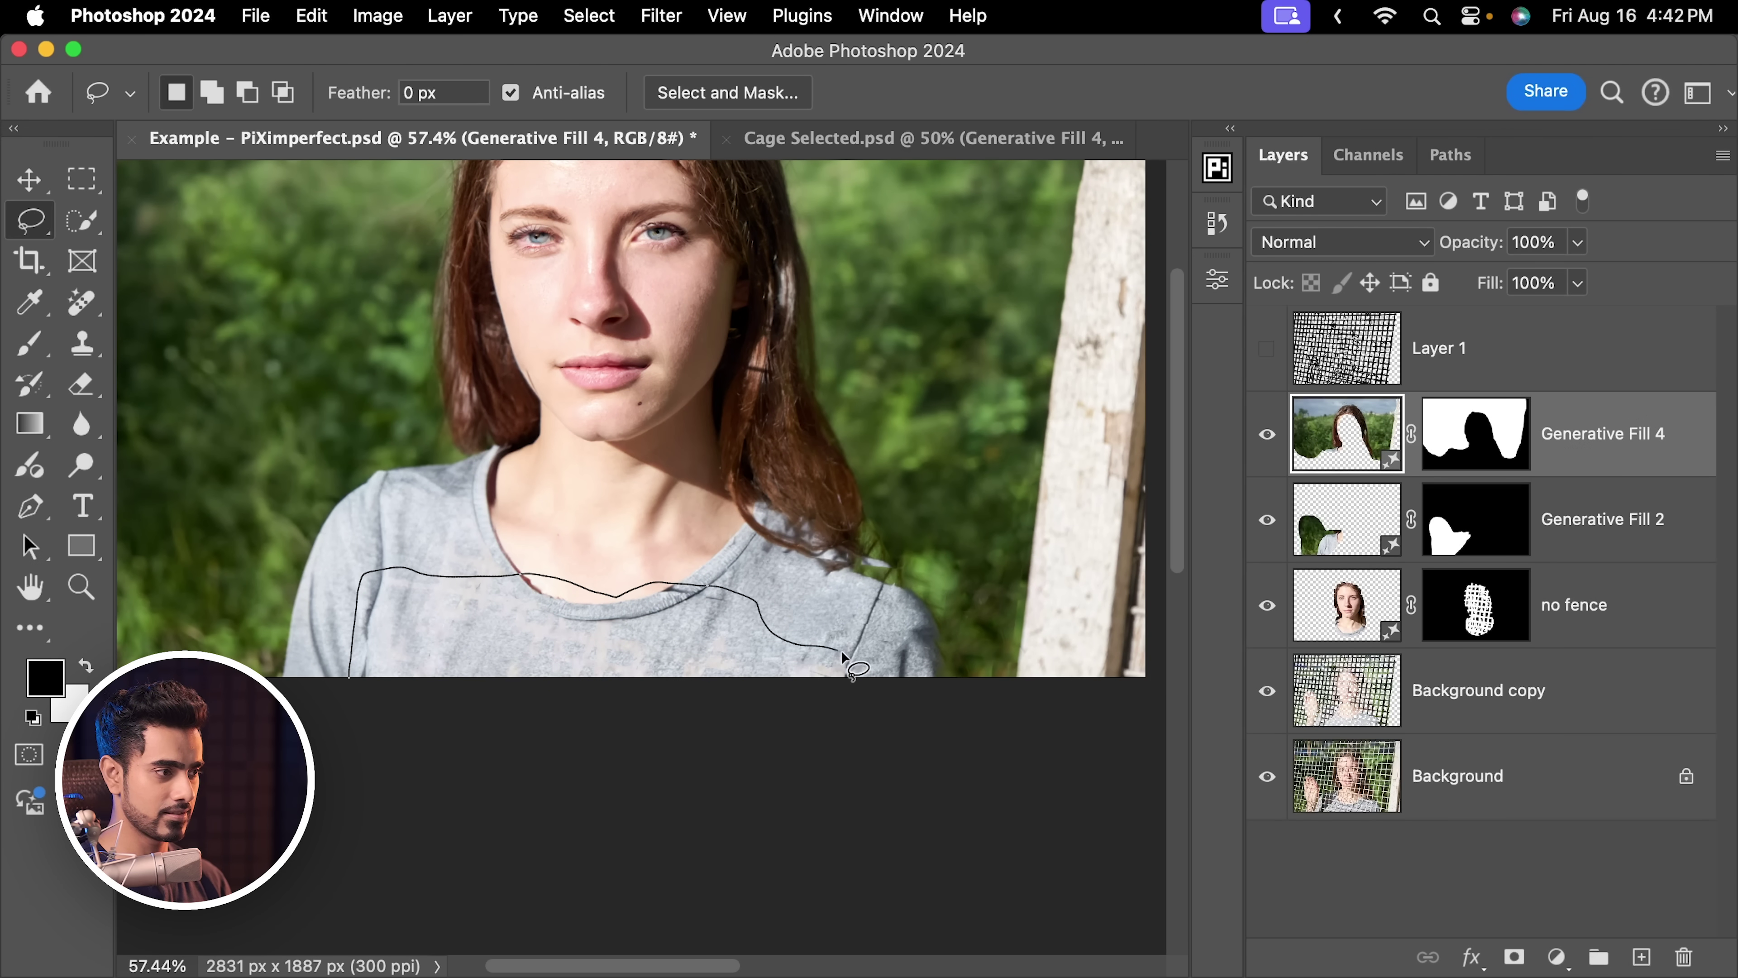
pyautogui.moveTo(348, 722); pyautogui.dragTo(350, 727)
pyautogui.click(524, 861)
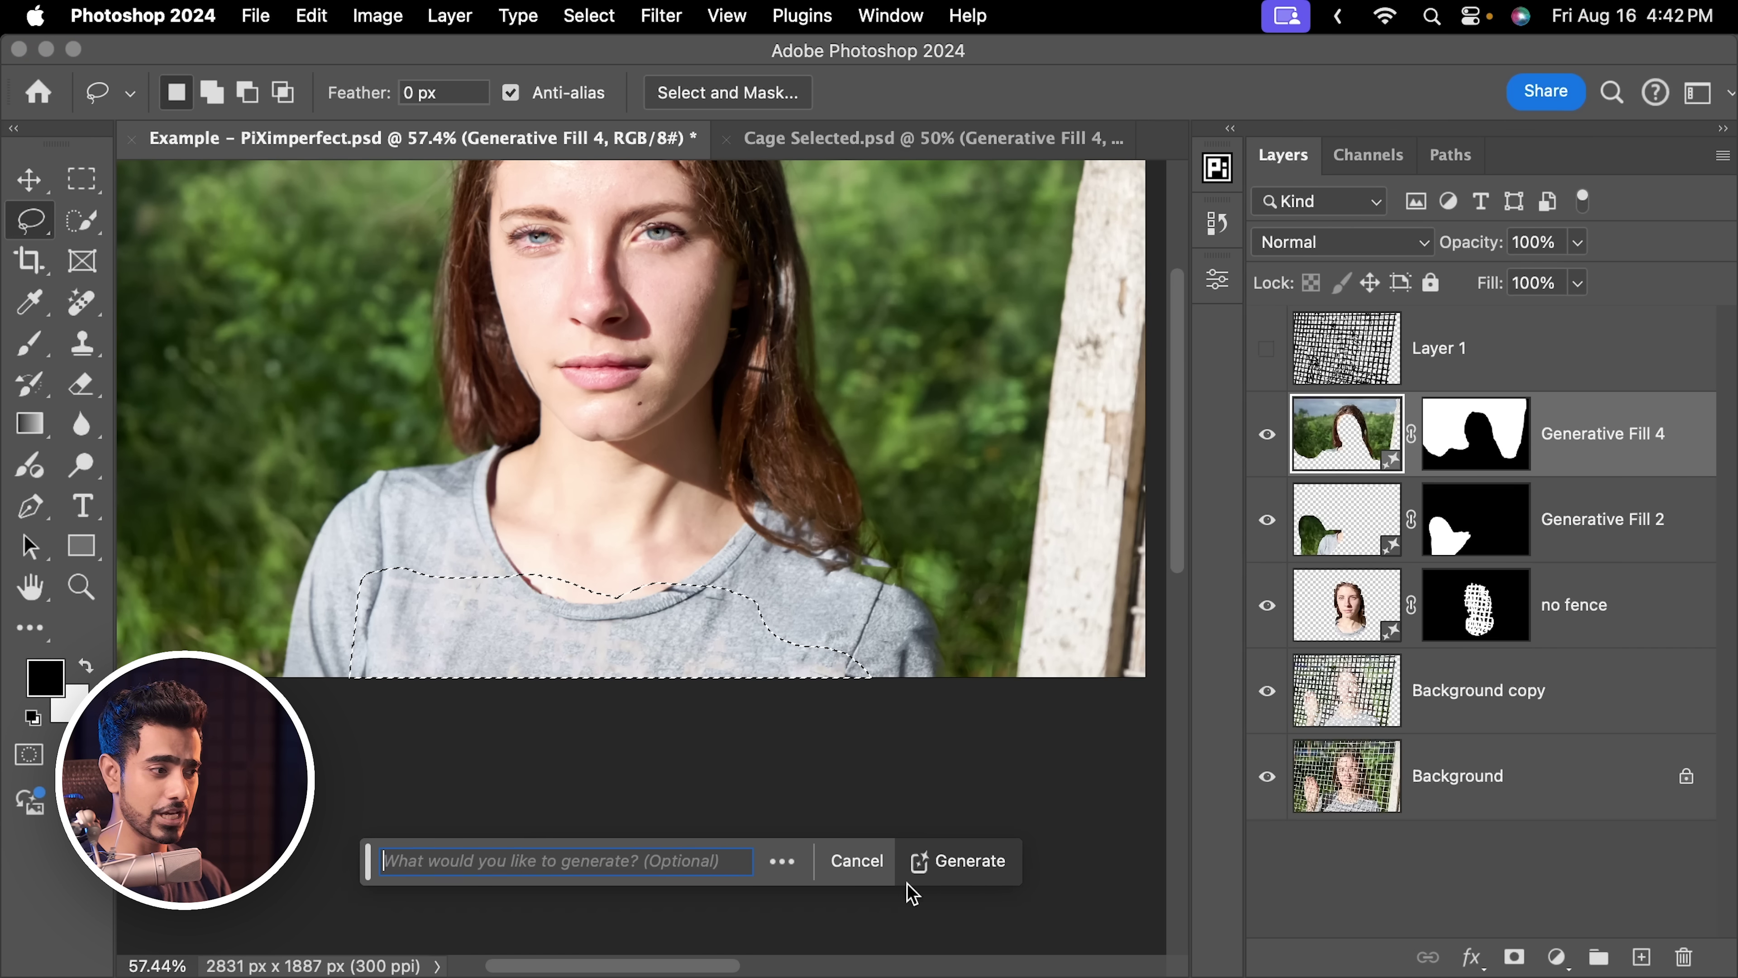
pyautogui.click(962, 858)
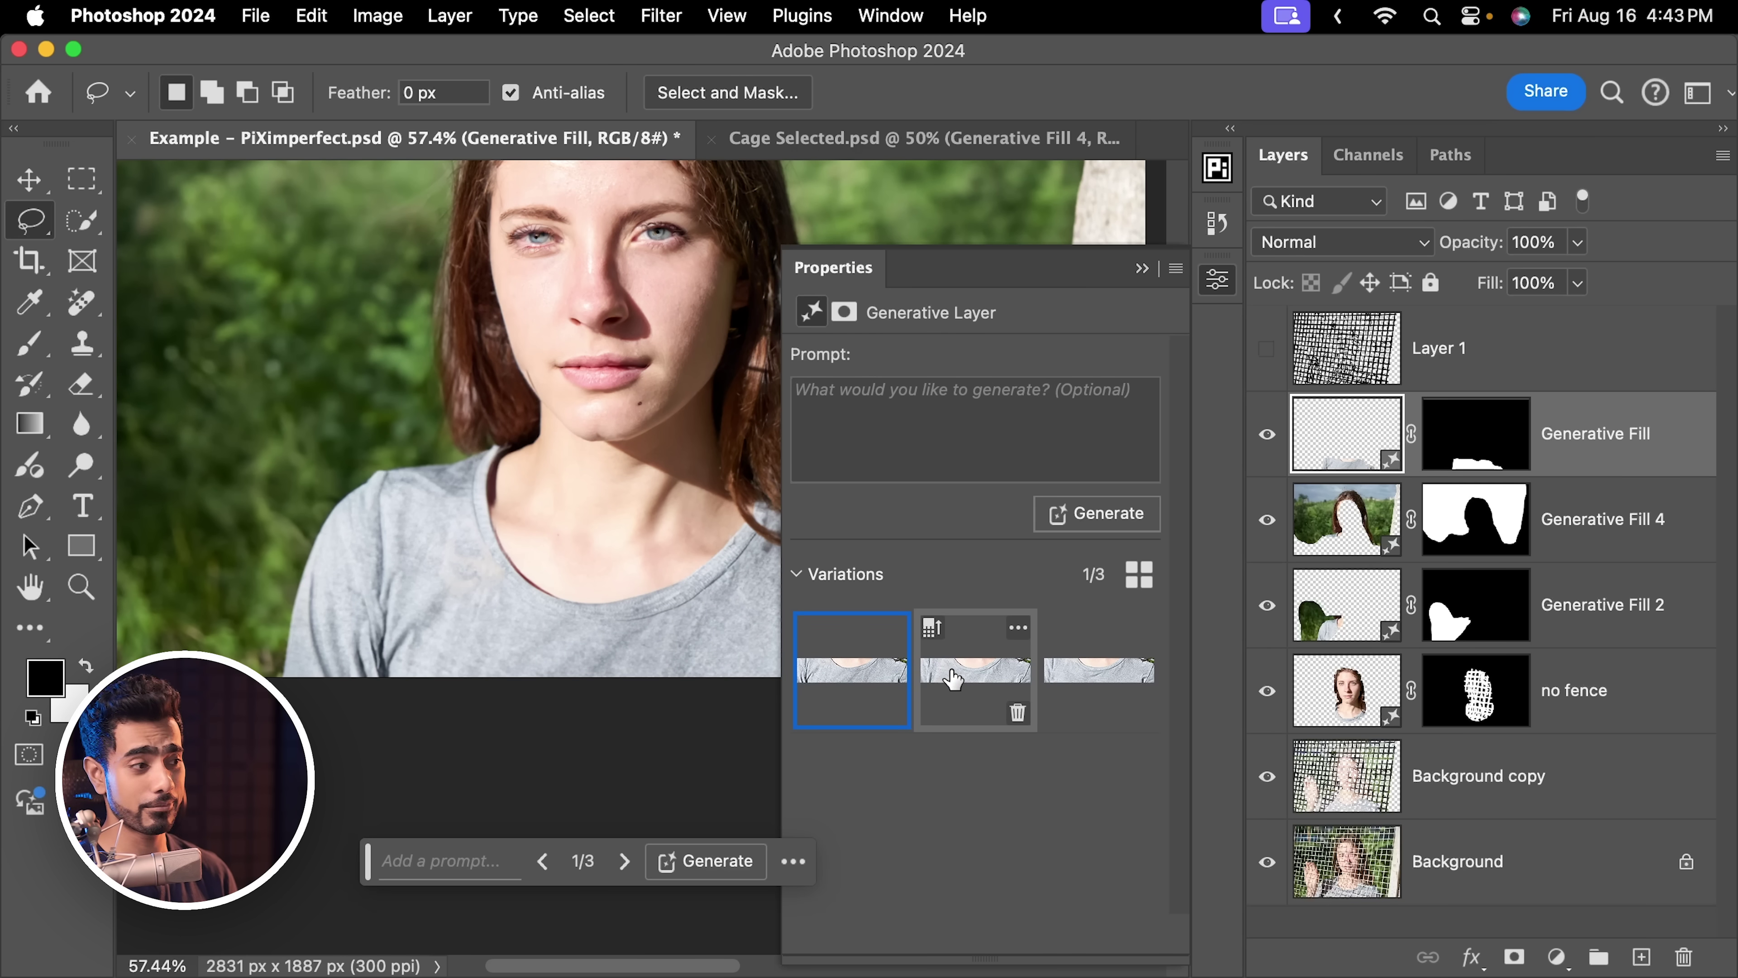
# Preview the shirt variations and keep the third one
pyautogui.click(967, 672)
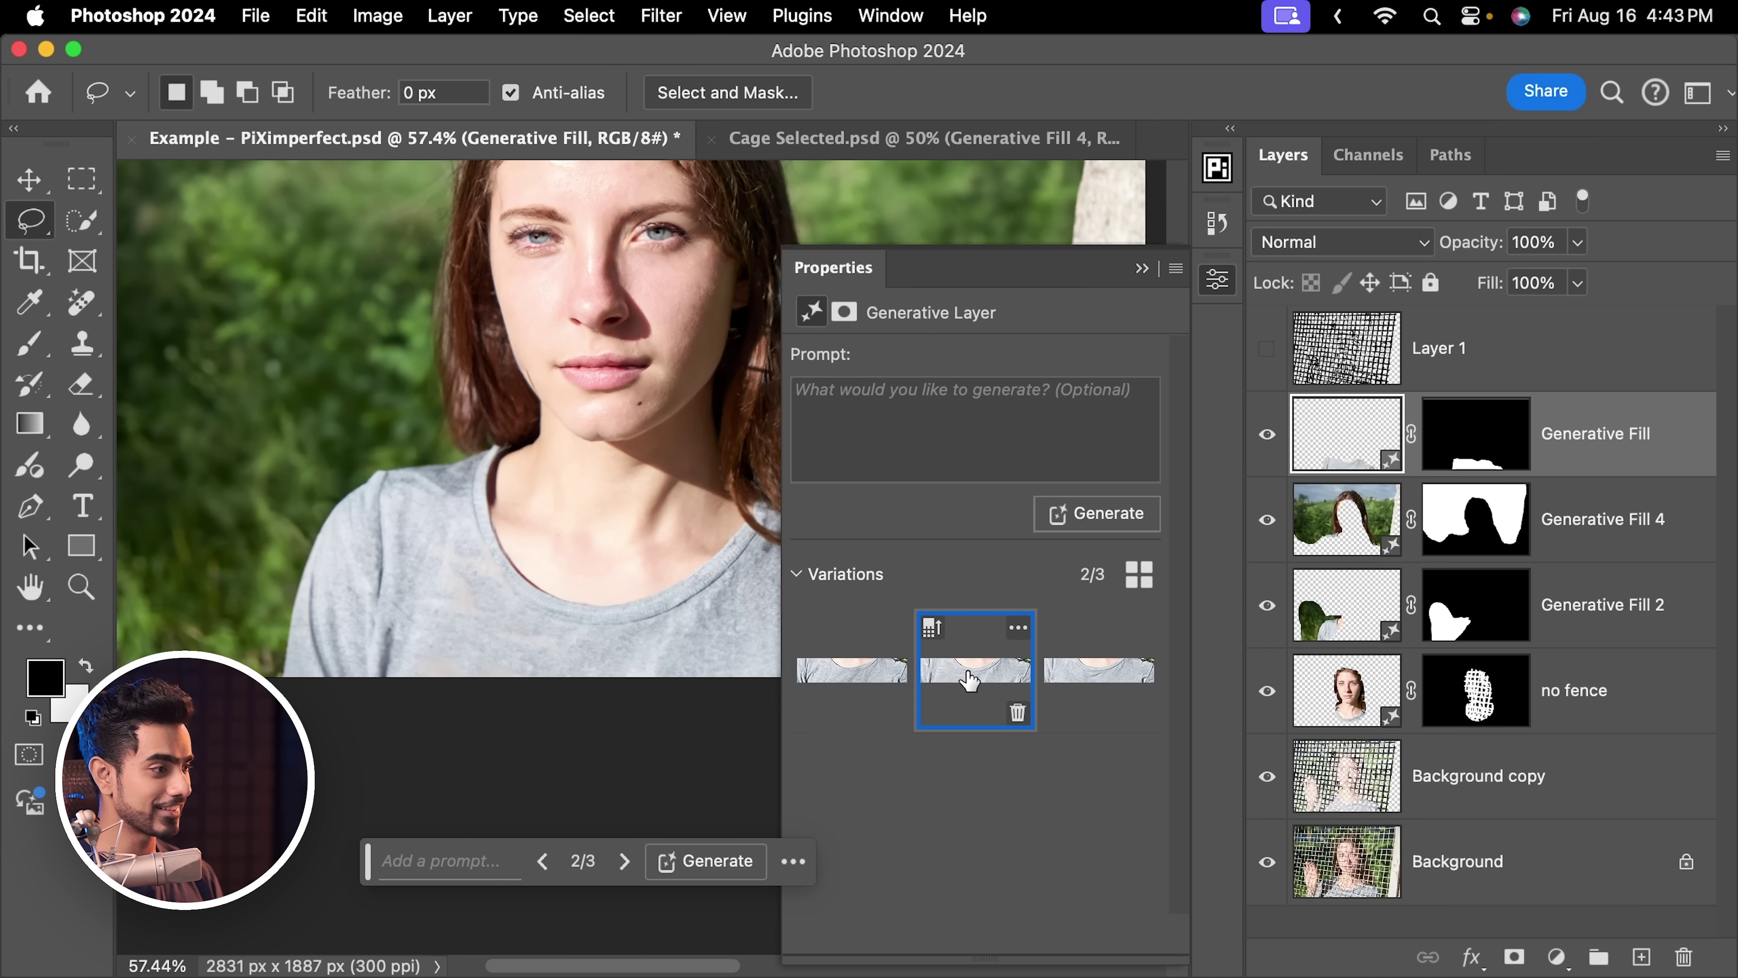
pyautogui.click(1084, 674)
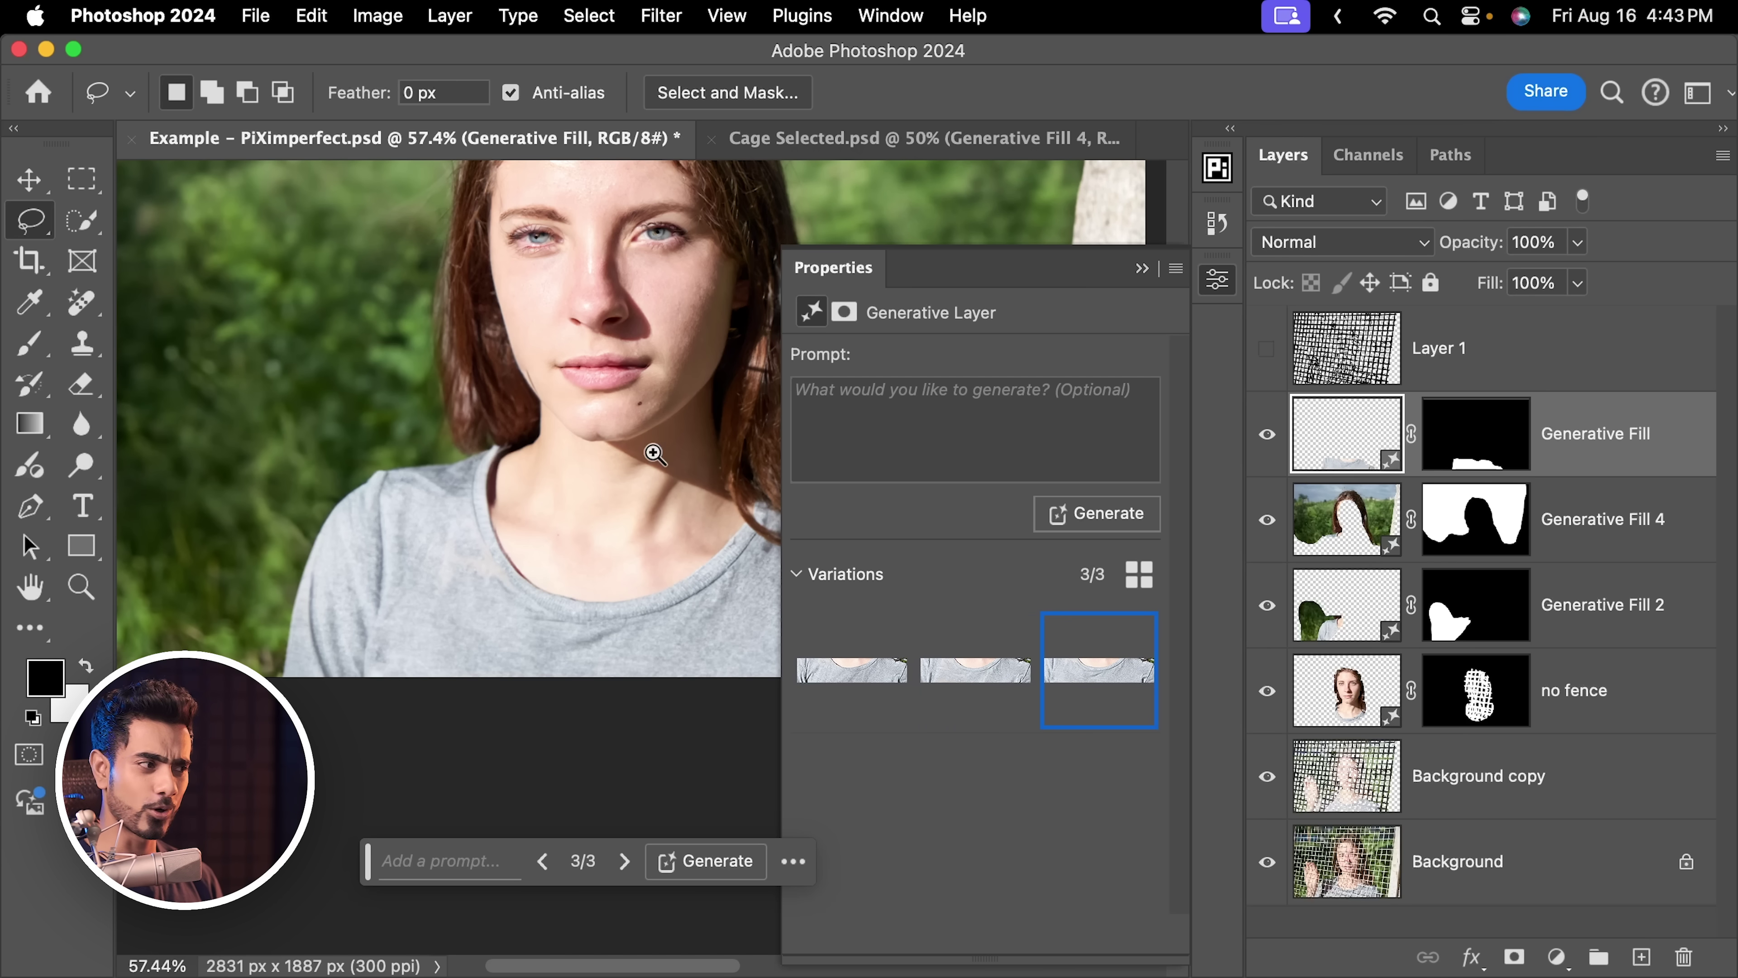
pyautogui.scroll(-2, 574, 477)
pyautogui.click(1140, 270)
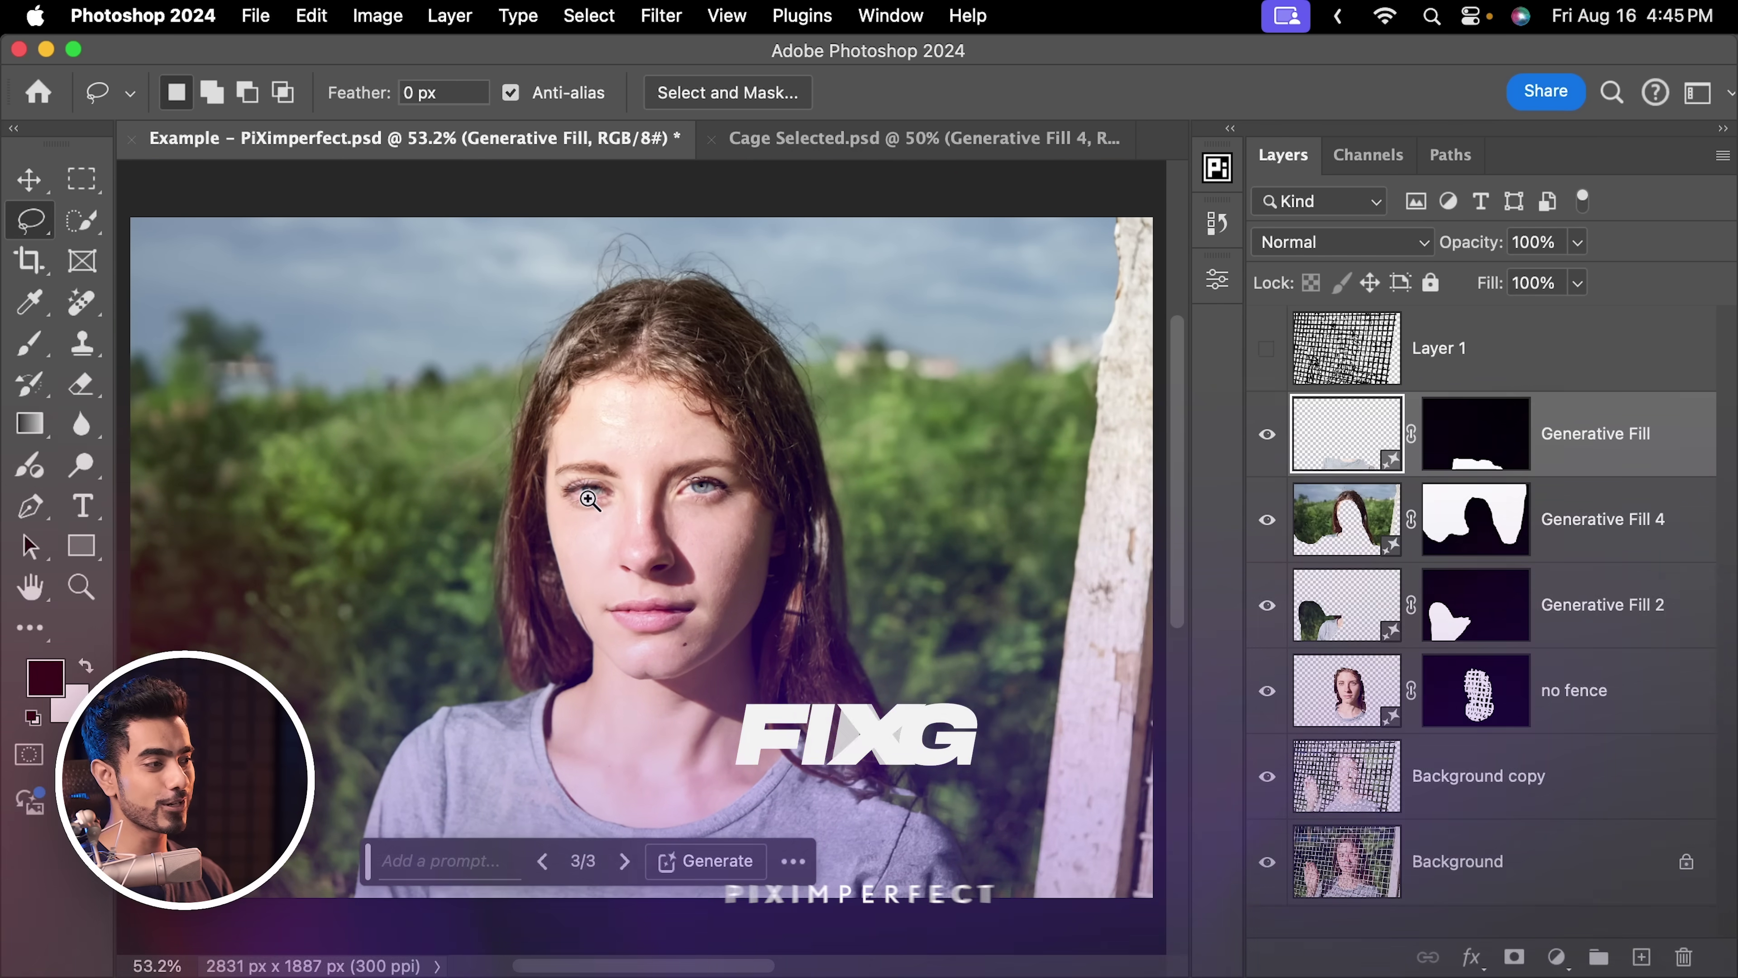
pyautogui.moveTo(591, 509); pyautogui.dragTo(772, 574)
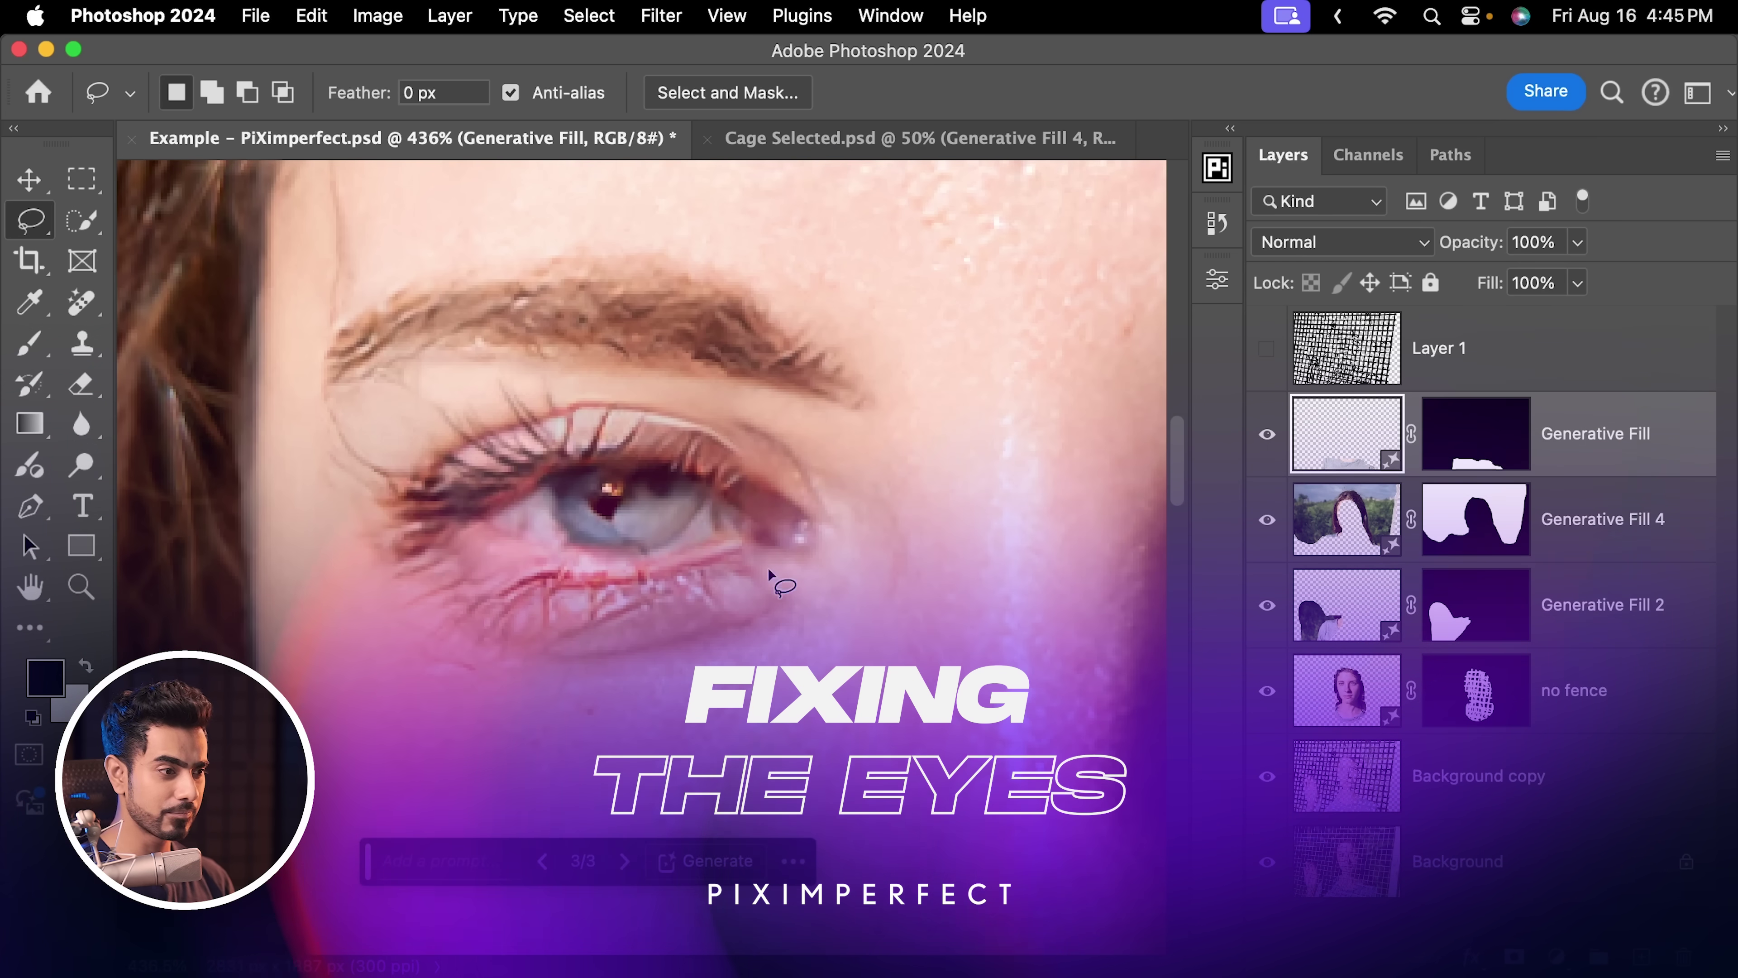
pyautogui.keyDown('super'); pyautogui.click(1351, 352); pyautogui.keyUp('super')
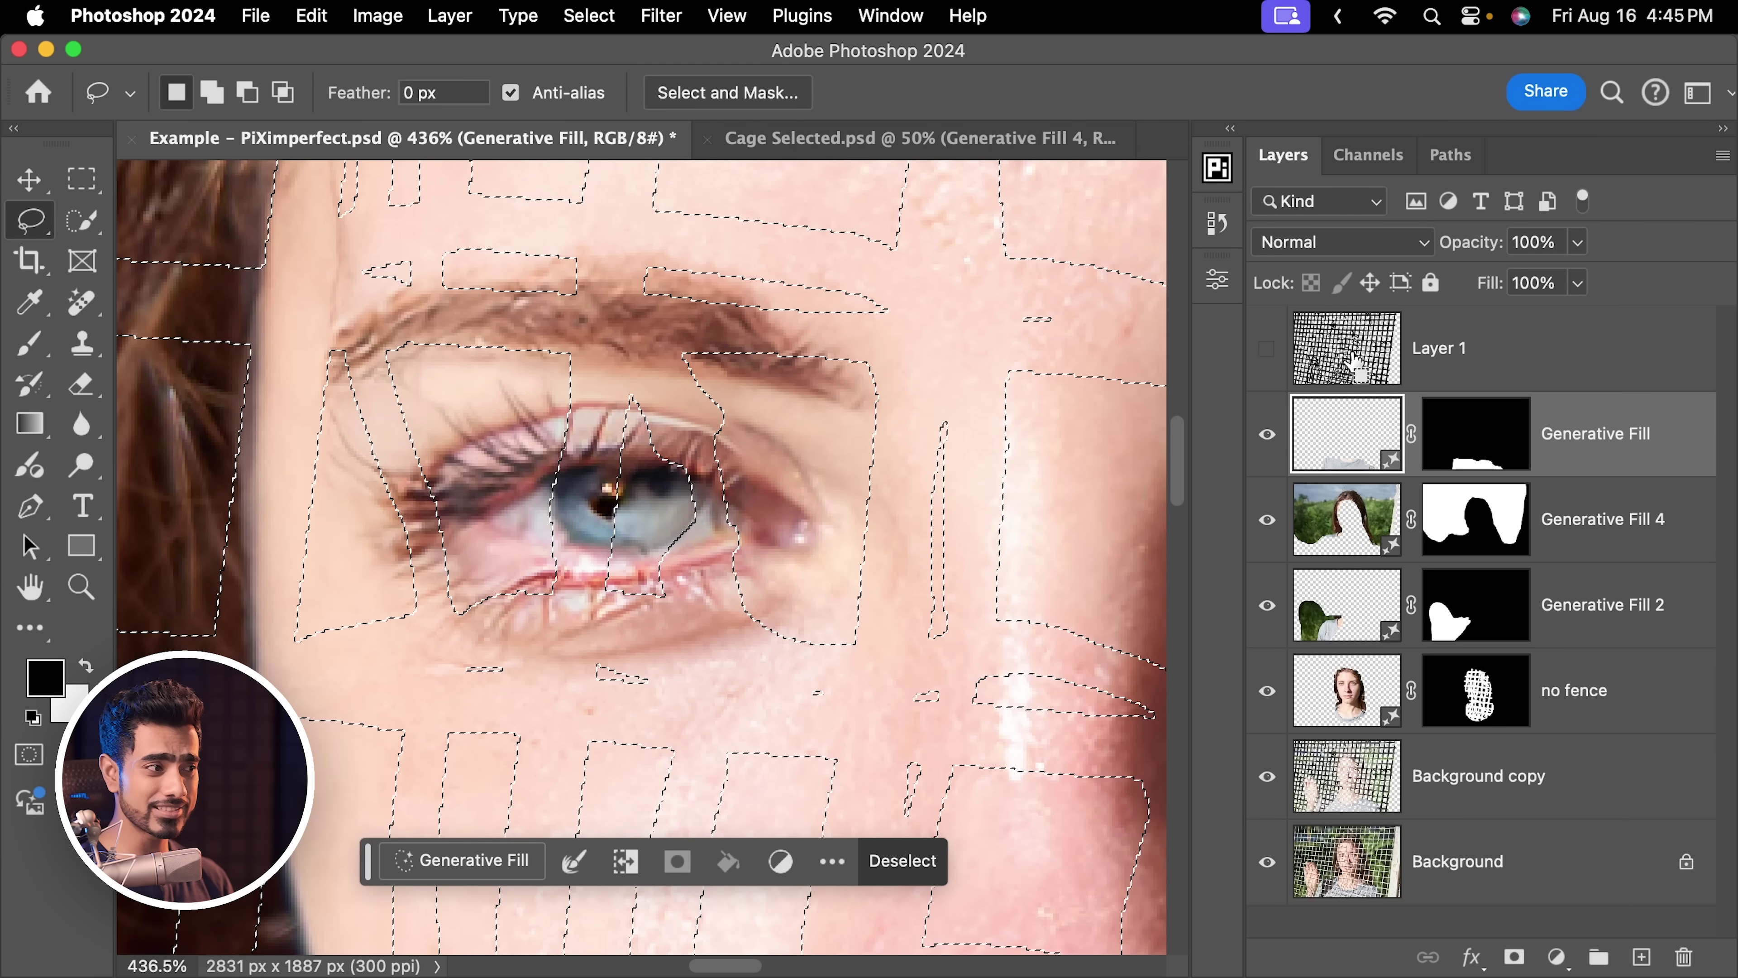
pyautogui.press('super+d')
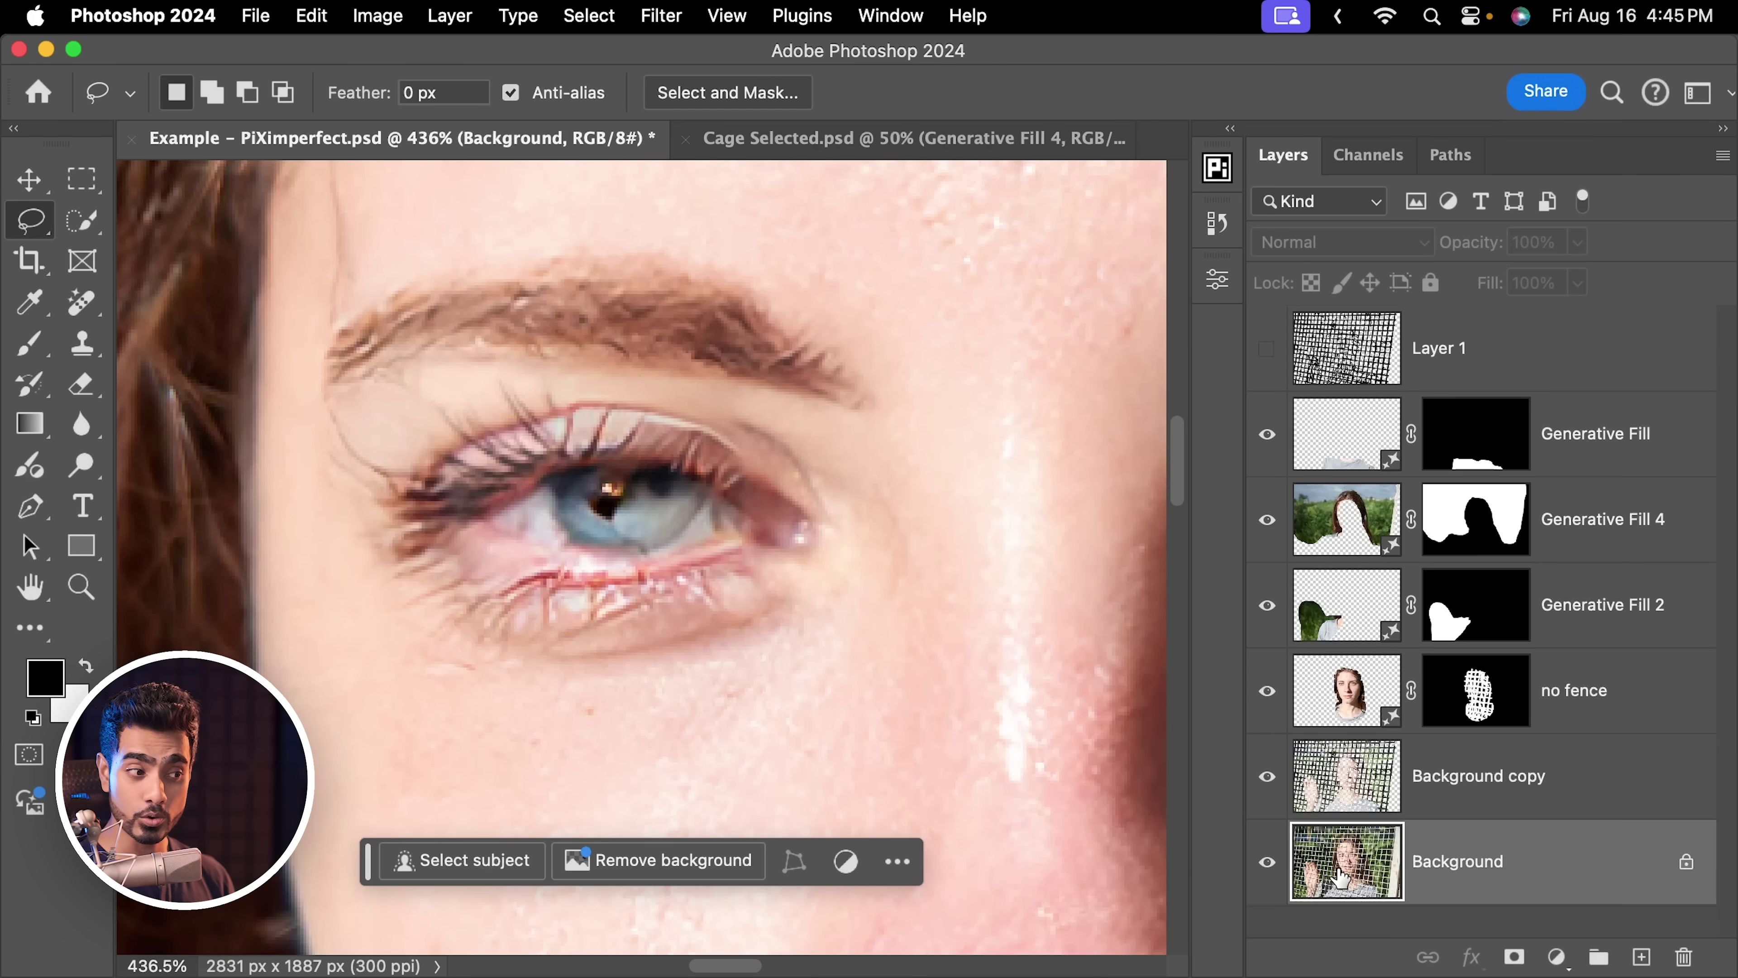
# Copy the original eye area from the soloed Background into Layer 2 and move it just below Layer 1
pyautogui.keyDown('alt'); pyautogui.click(1268, 868); pyautogui.keyUp('alt')
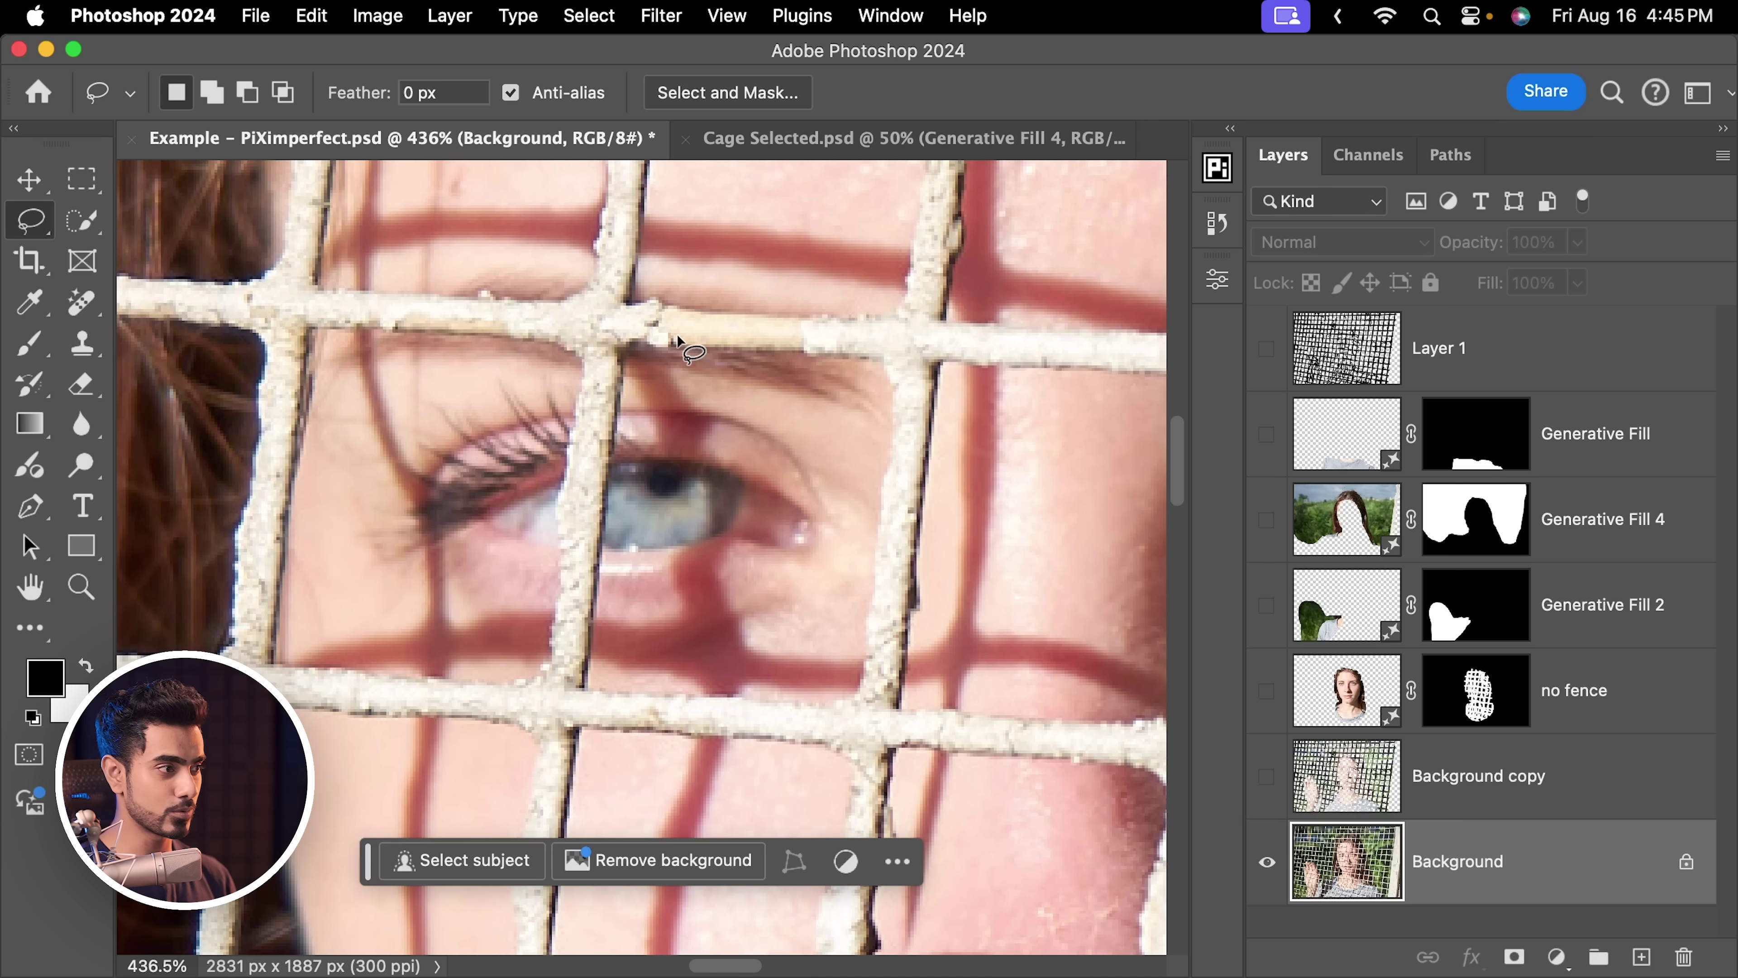
pyautogui.moveTo(692, 345); pyautogui.dragTo(560, 337)
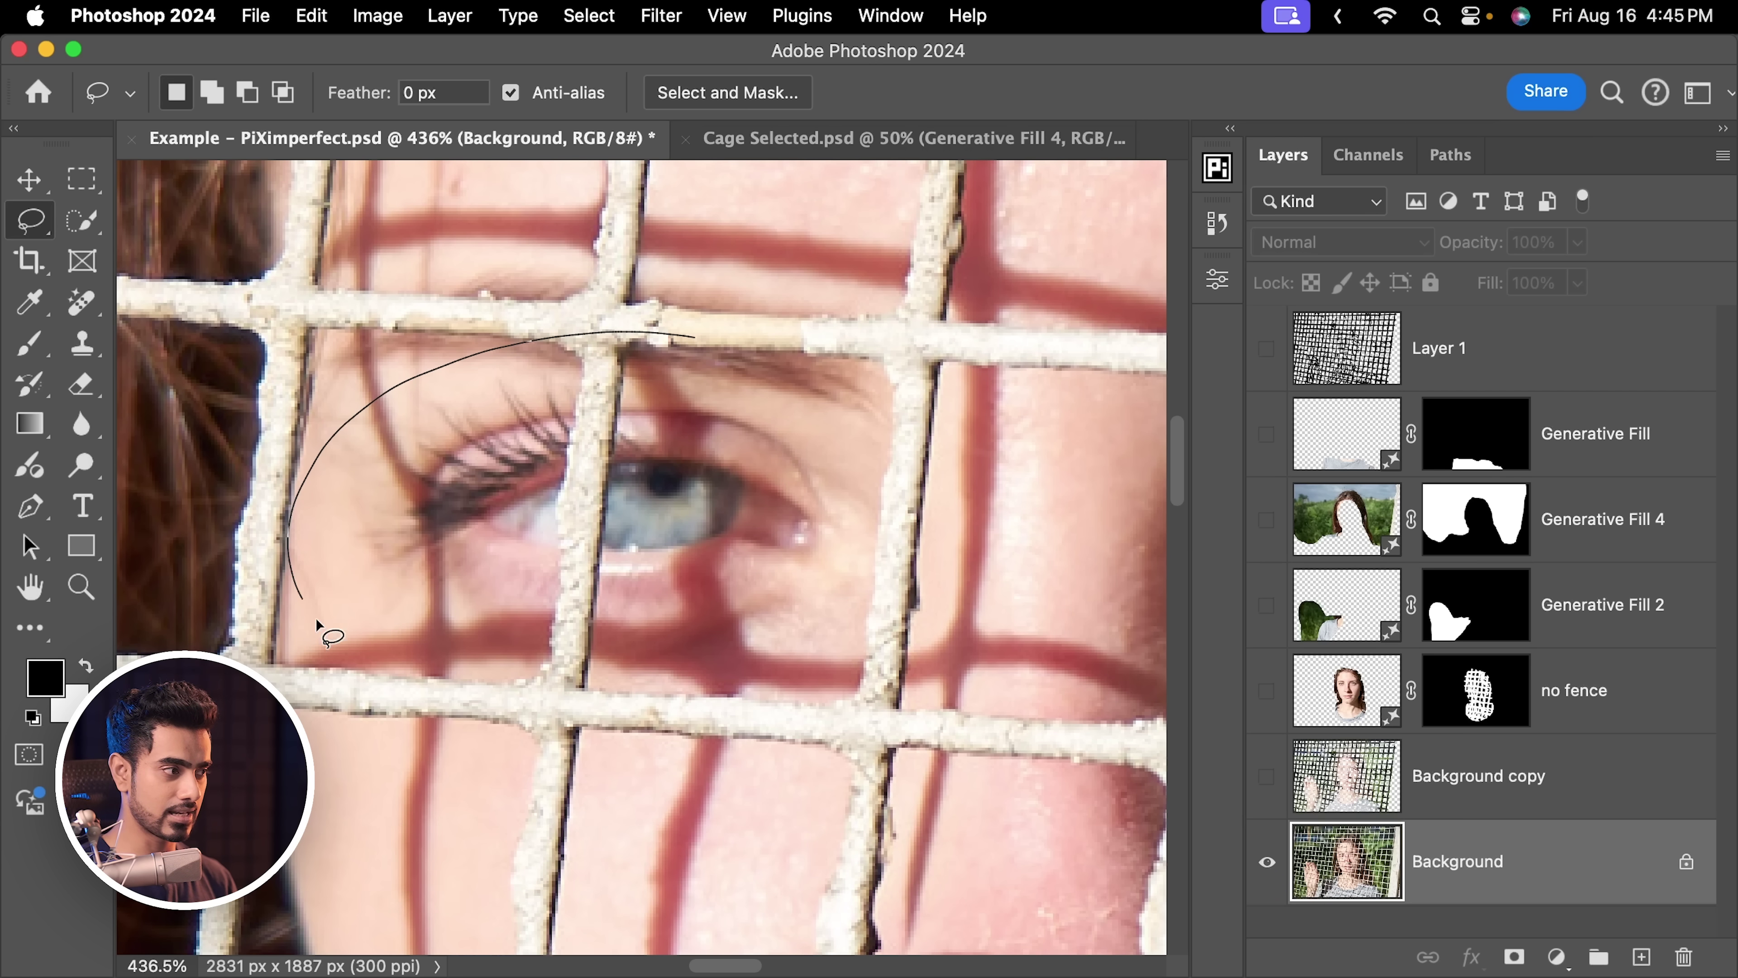
pyautogui.moveTo(836, 356); pyautogui.dragTo(667, 311)
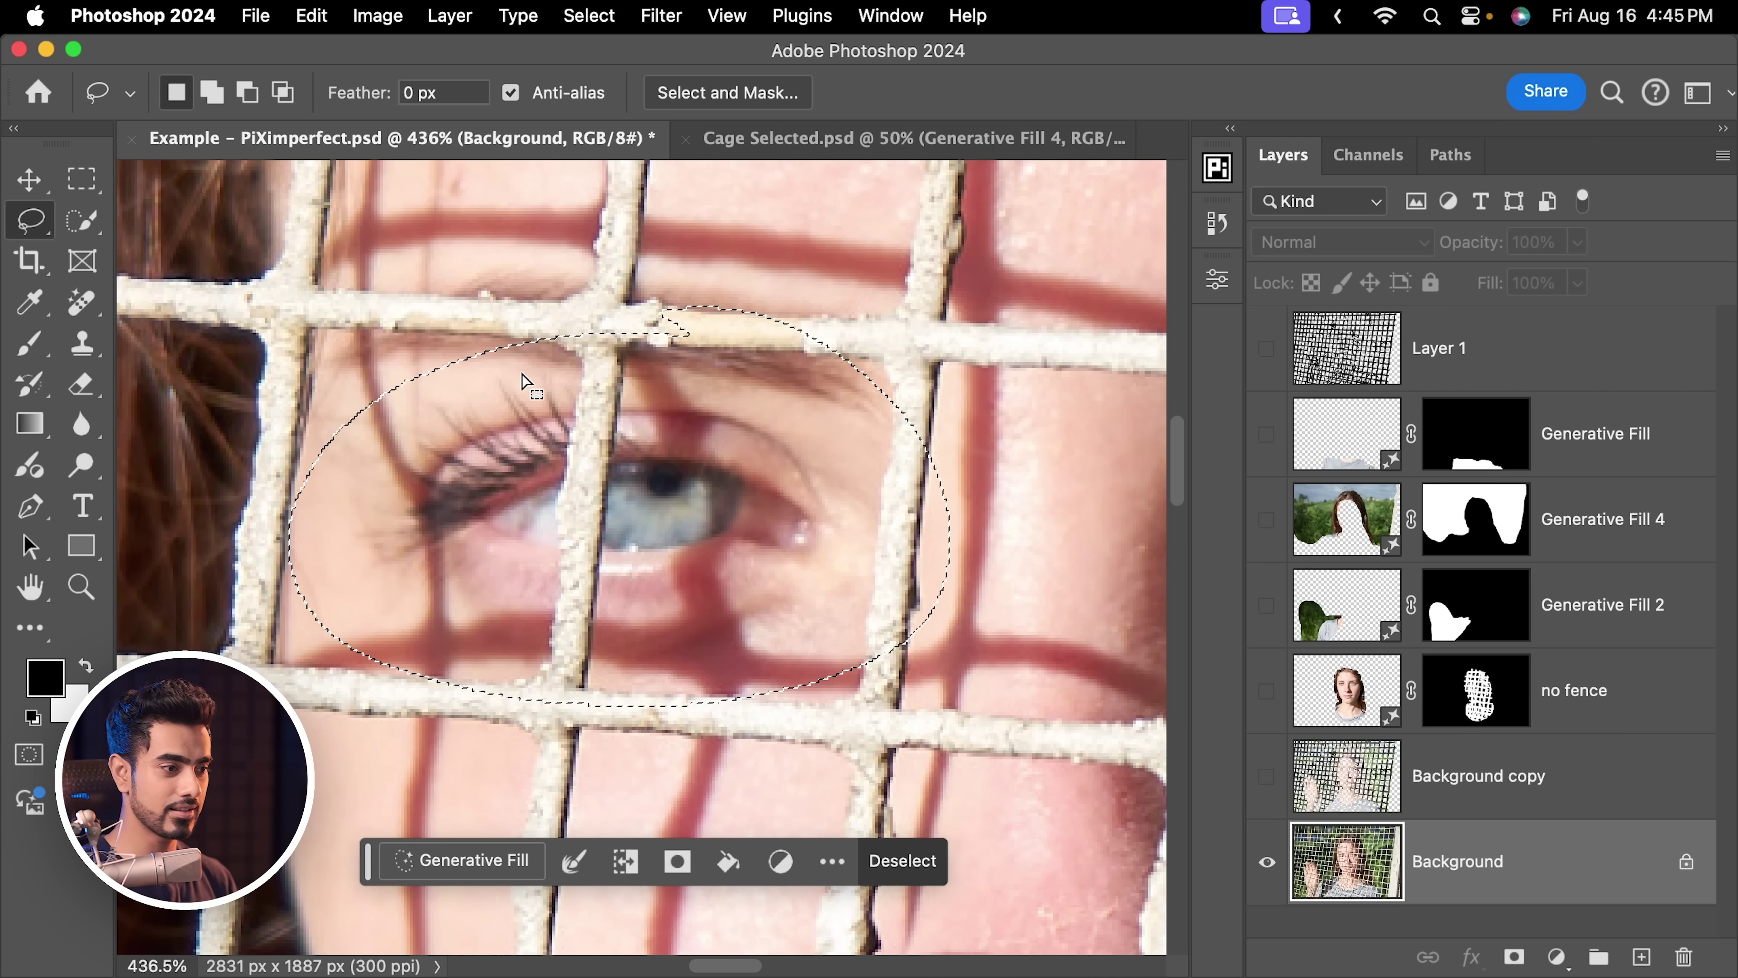
pyautogui.press('super+j')
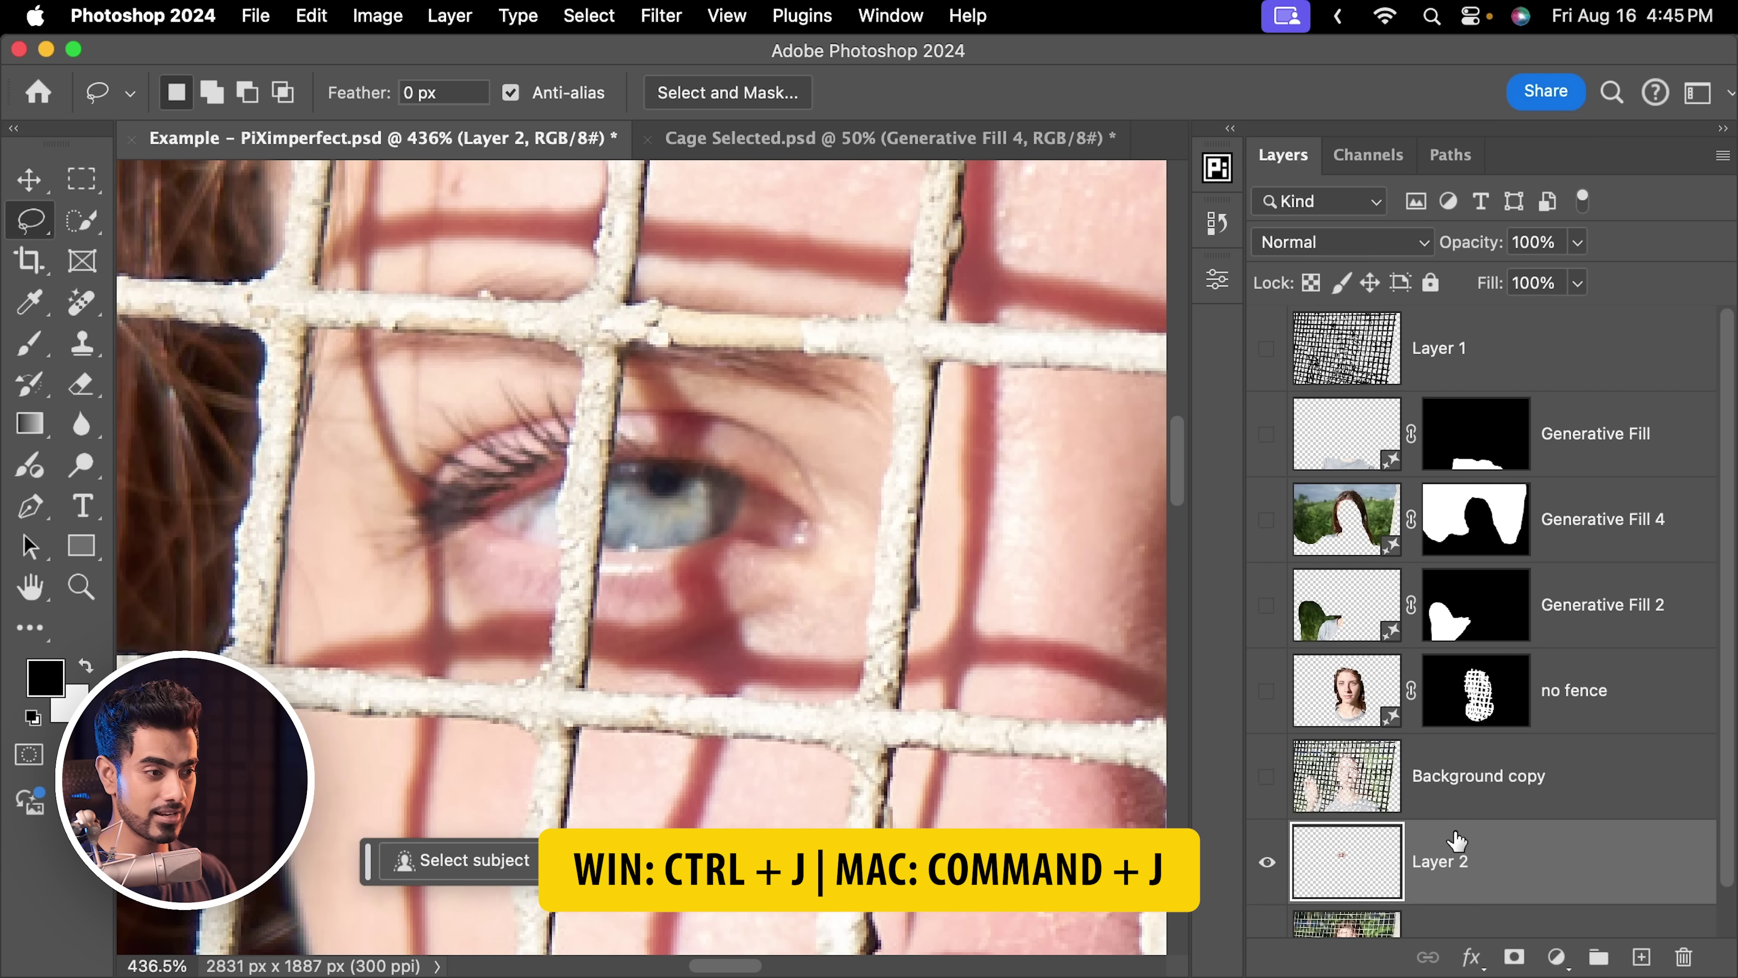
pyautogui.moveTo(1274, 788); pyautogui.dragTo(1281, 569)
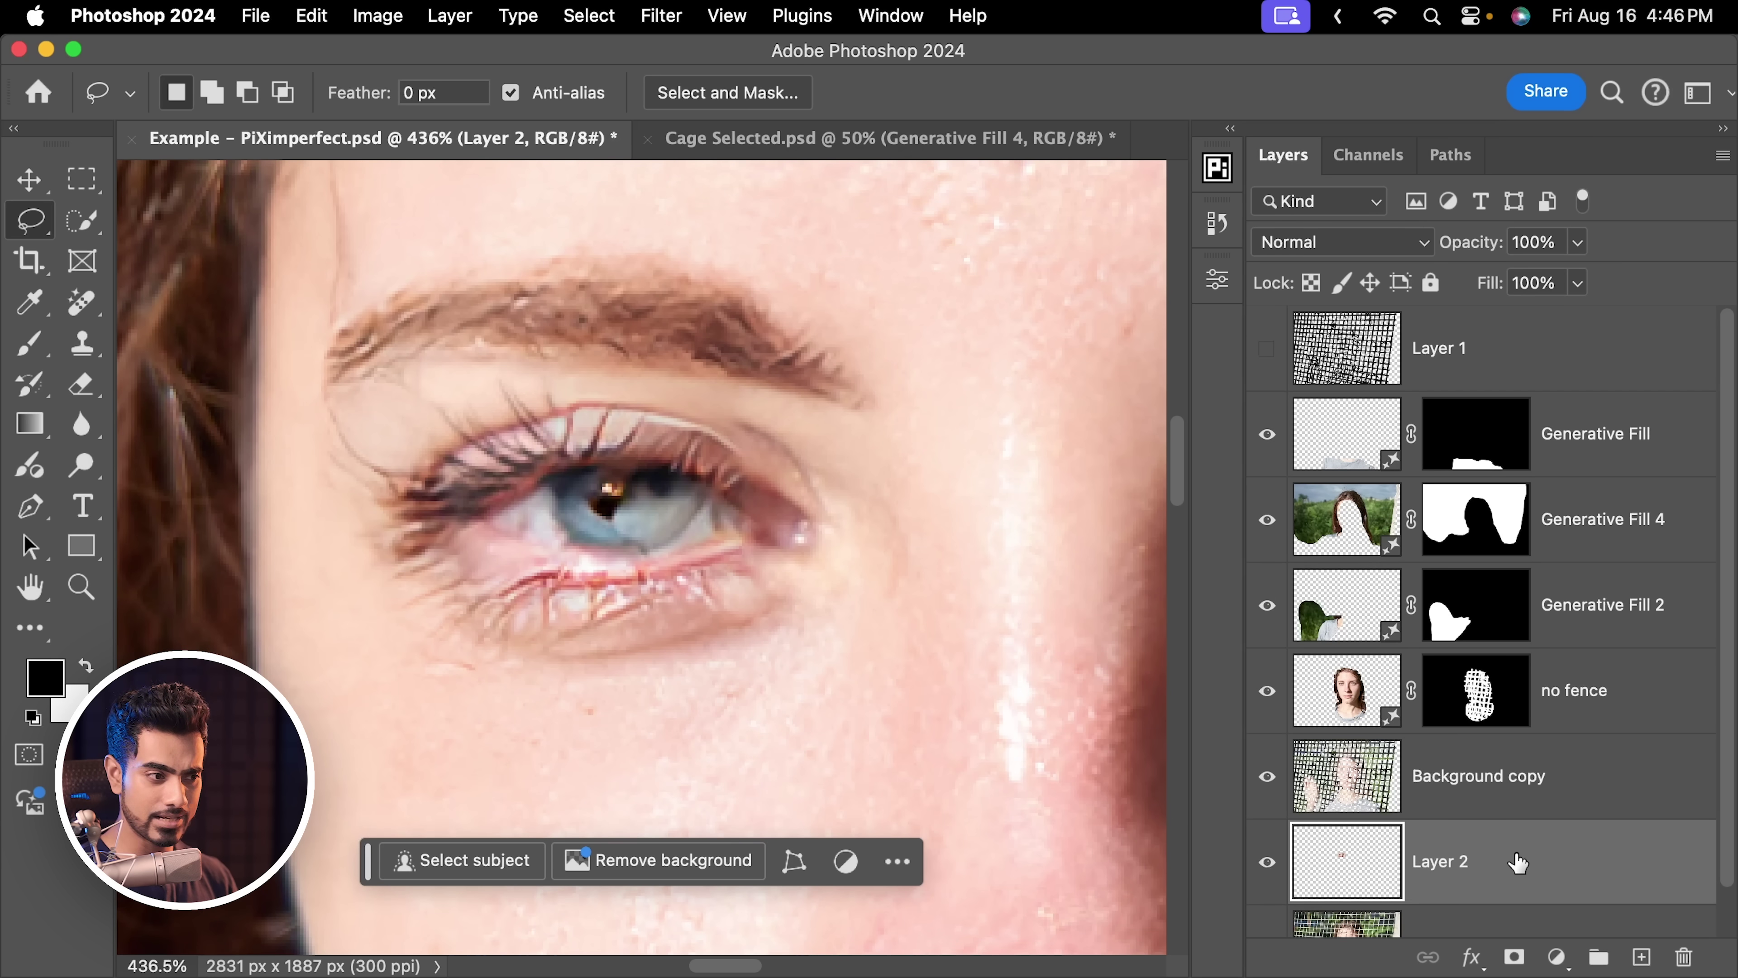
pyautogui.moveTo(1536, 861); pyautogui.dragTo(1527, 391)
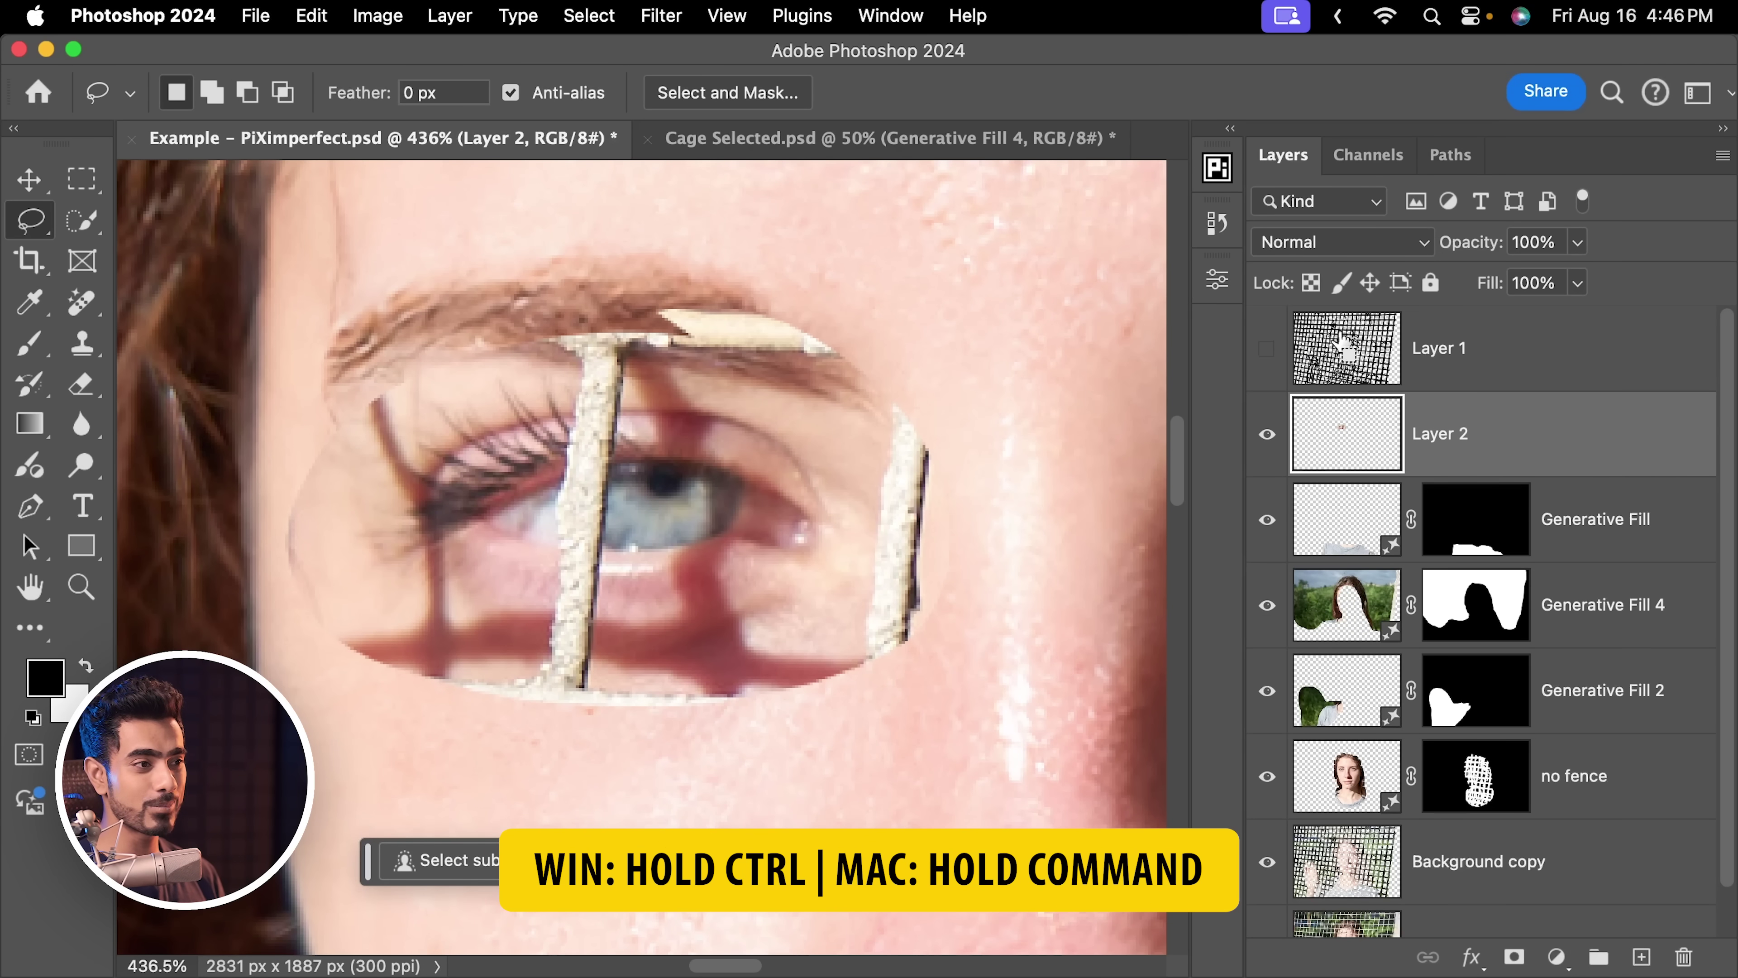
# Load the fence selection from Layer 1, intersected to the eye and extended below it
pyautogui.keyDown('super'); pyautogui.click(1354, 356); pyautogui.keyUp('super')
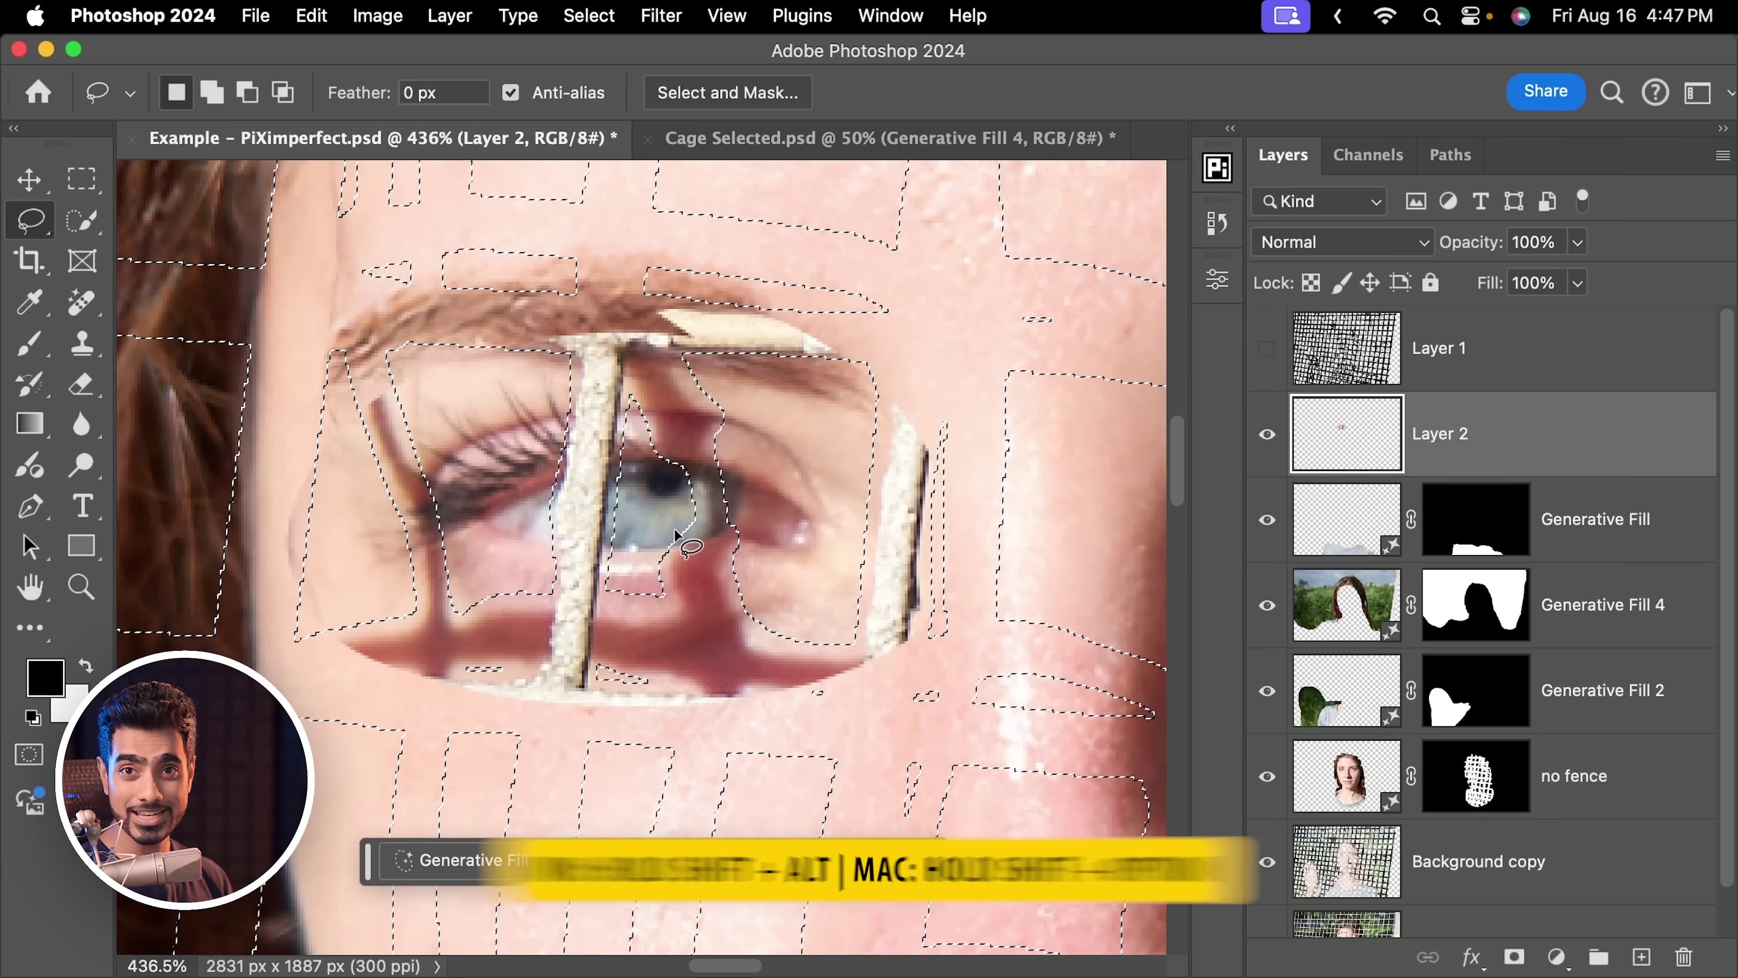
pyautogui.hotkey('shift', 'alt')
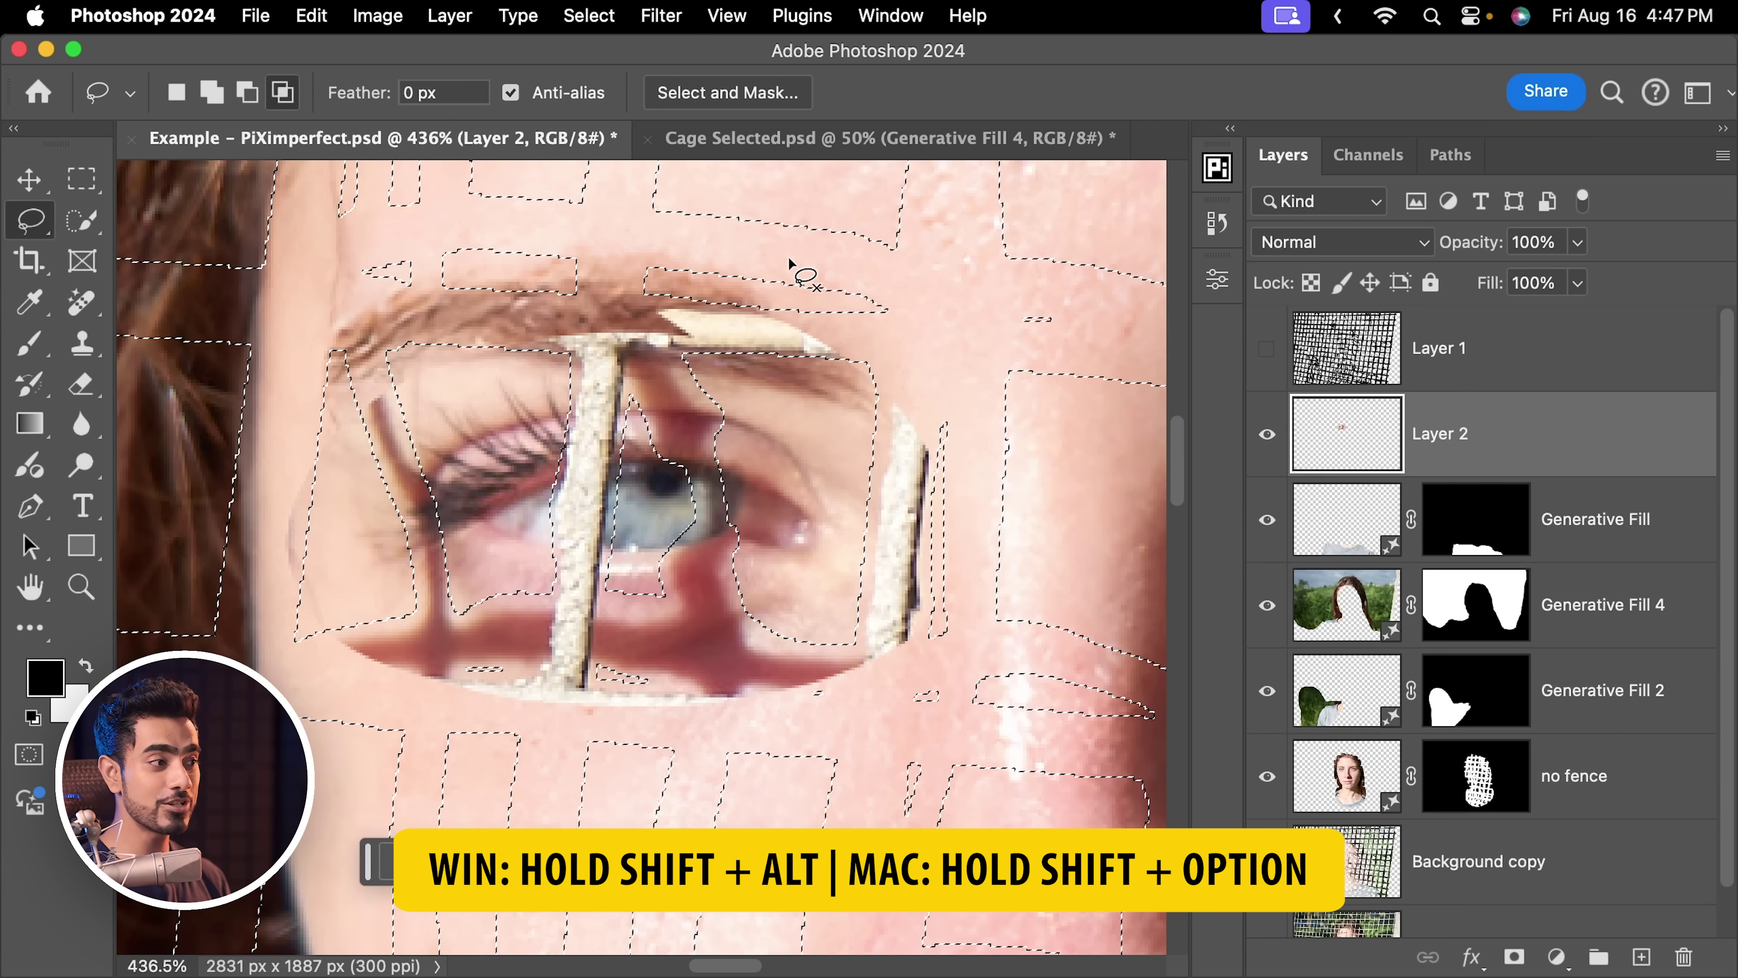
pyautogui.moveTo(329, 375)
pyautogui.mouseDown()
pyautogui.moveTo(341, 691)
pyautogui.moveTo(900, 680)
pyautogui.moveTo(915, 291)
pyautogui.moveTo(783, 253)
pyautogui.mouseUp()
pyautogui.press('shift')
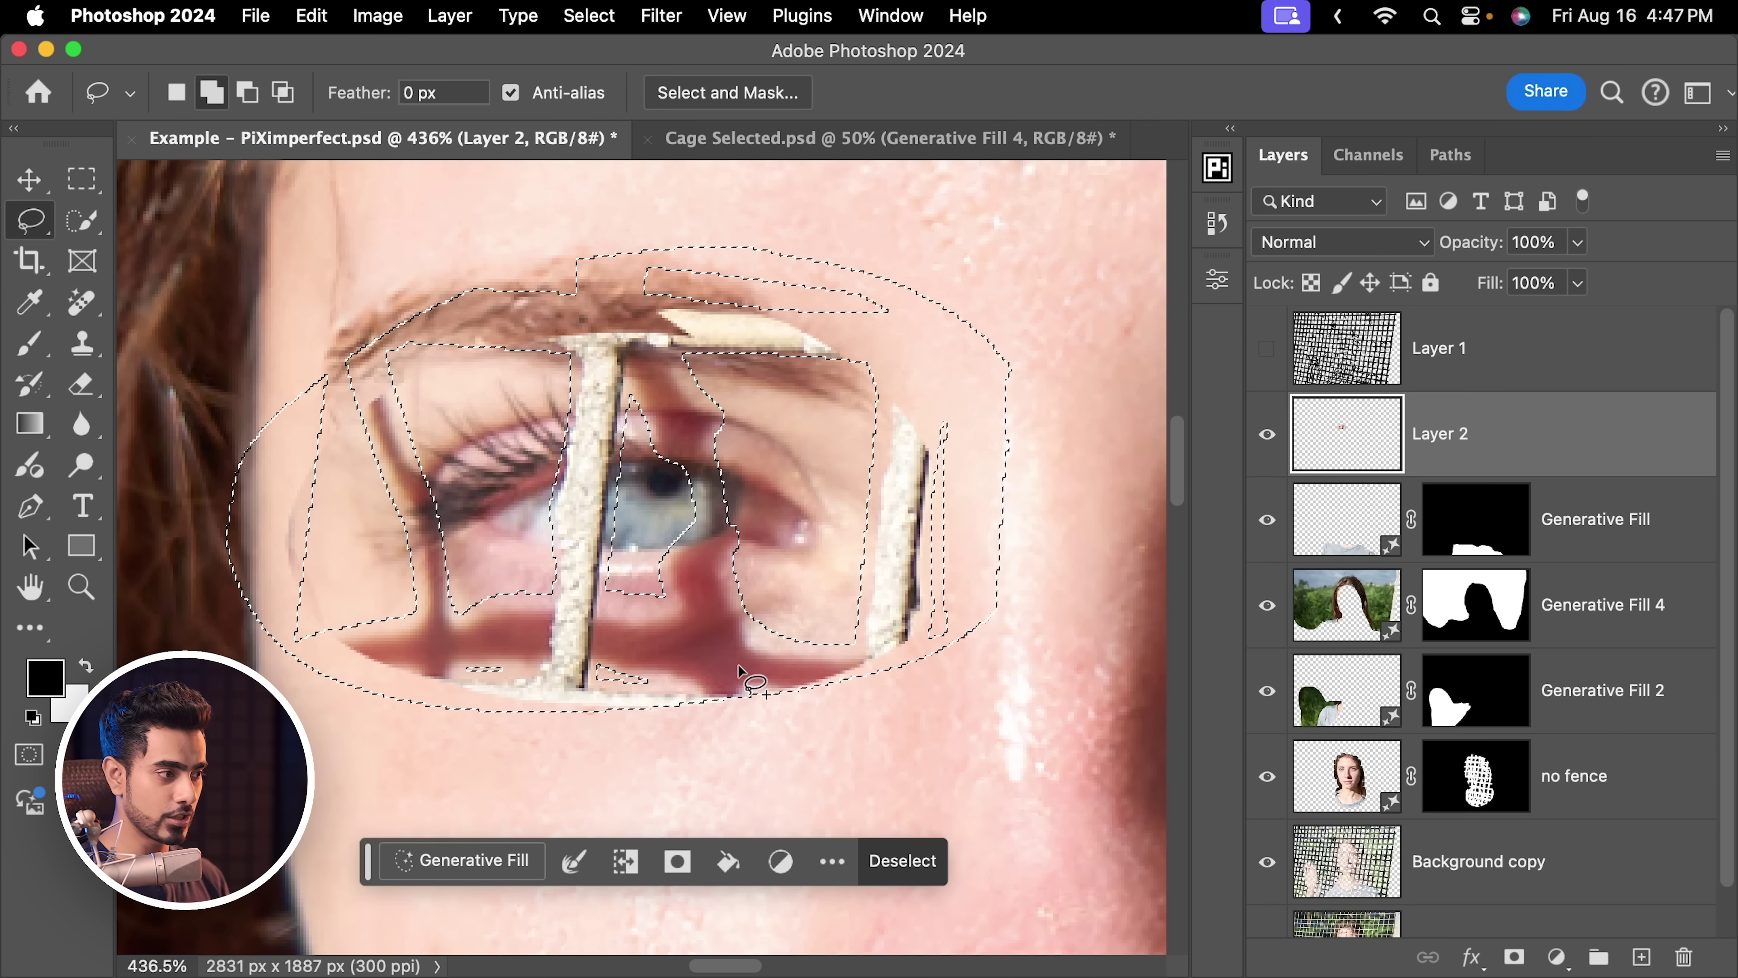
pyautogui.moveTo(748, 687)
pyautogui.mouseDown()
pyautogui.moveTo(570, 737)
pyautogui.moveTo(520, 722)
pyautogui.moveTo(551, 712)
pyautogui.mouseUp()
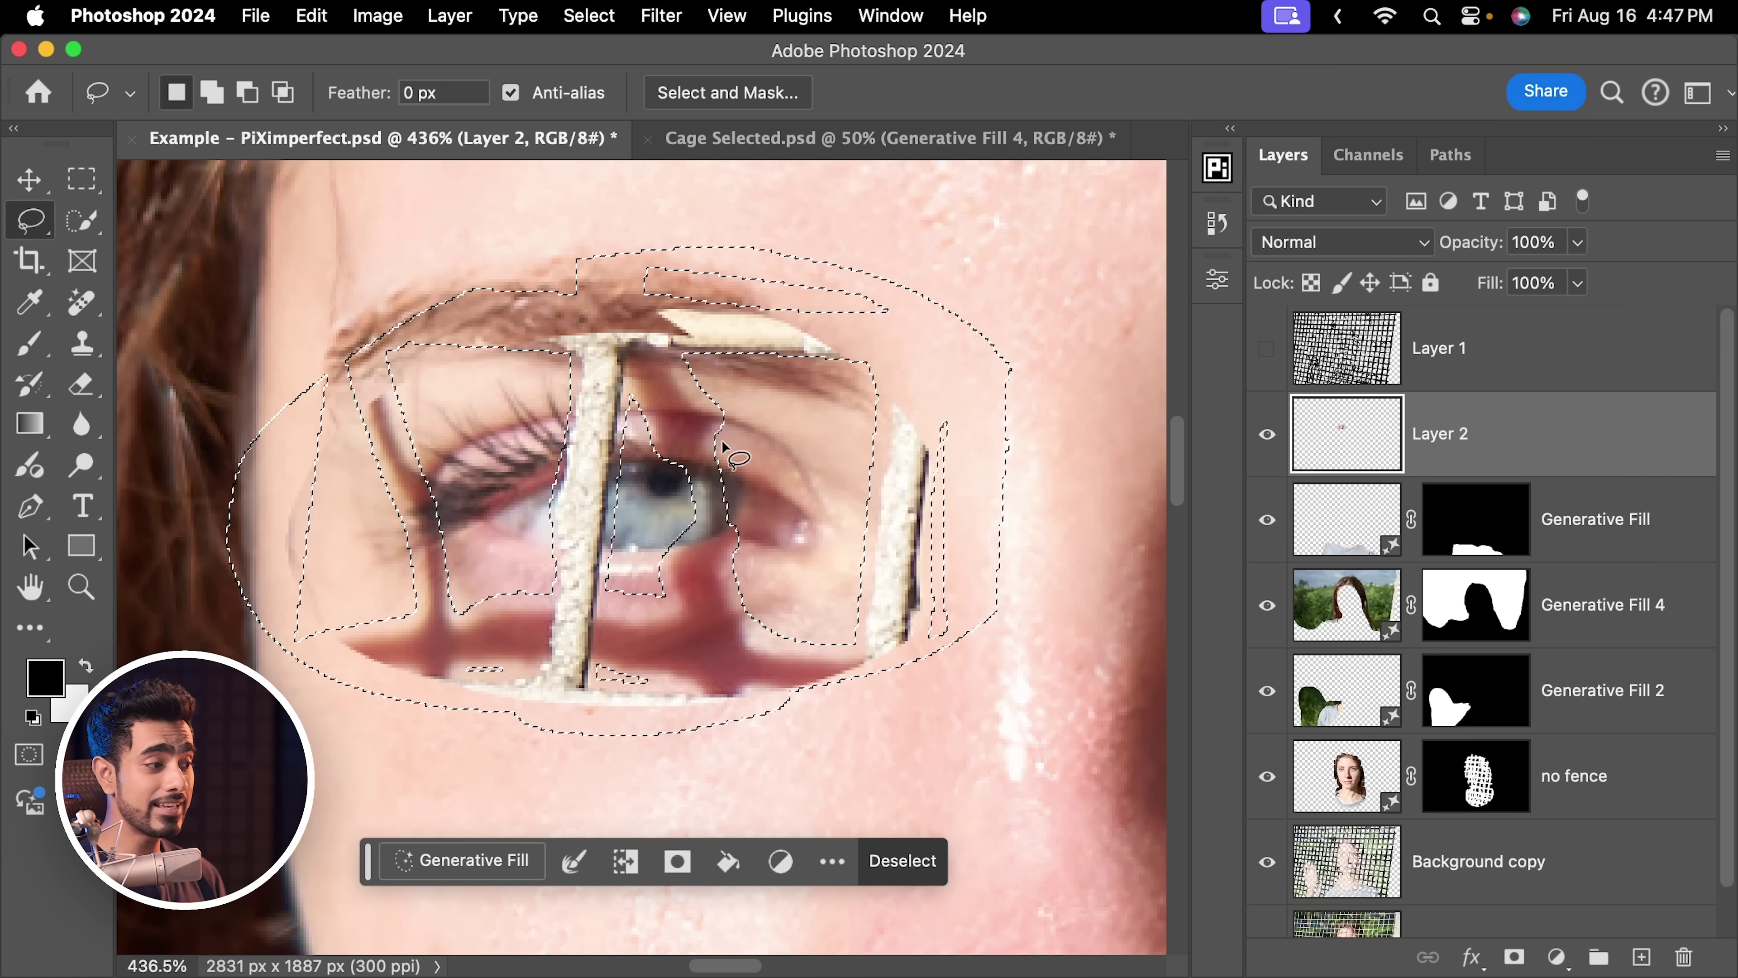
# Generate a prompt-less fill over the eye's fence bars, keeping variation 1
pyautogui.click(445, 860)
pyautogui.click(1003, 871)
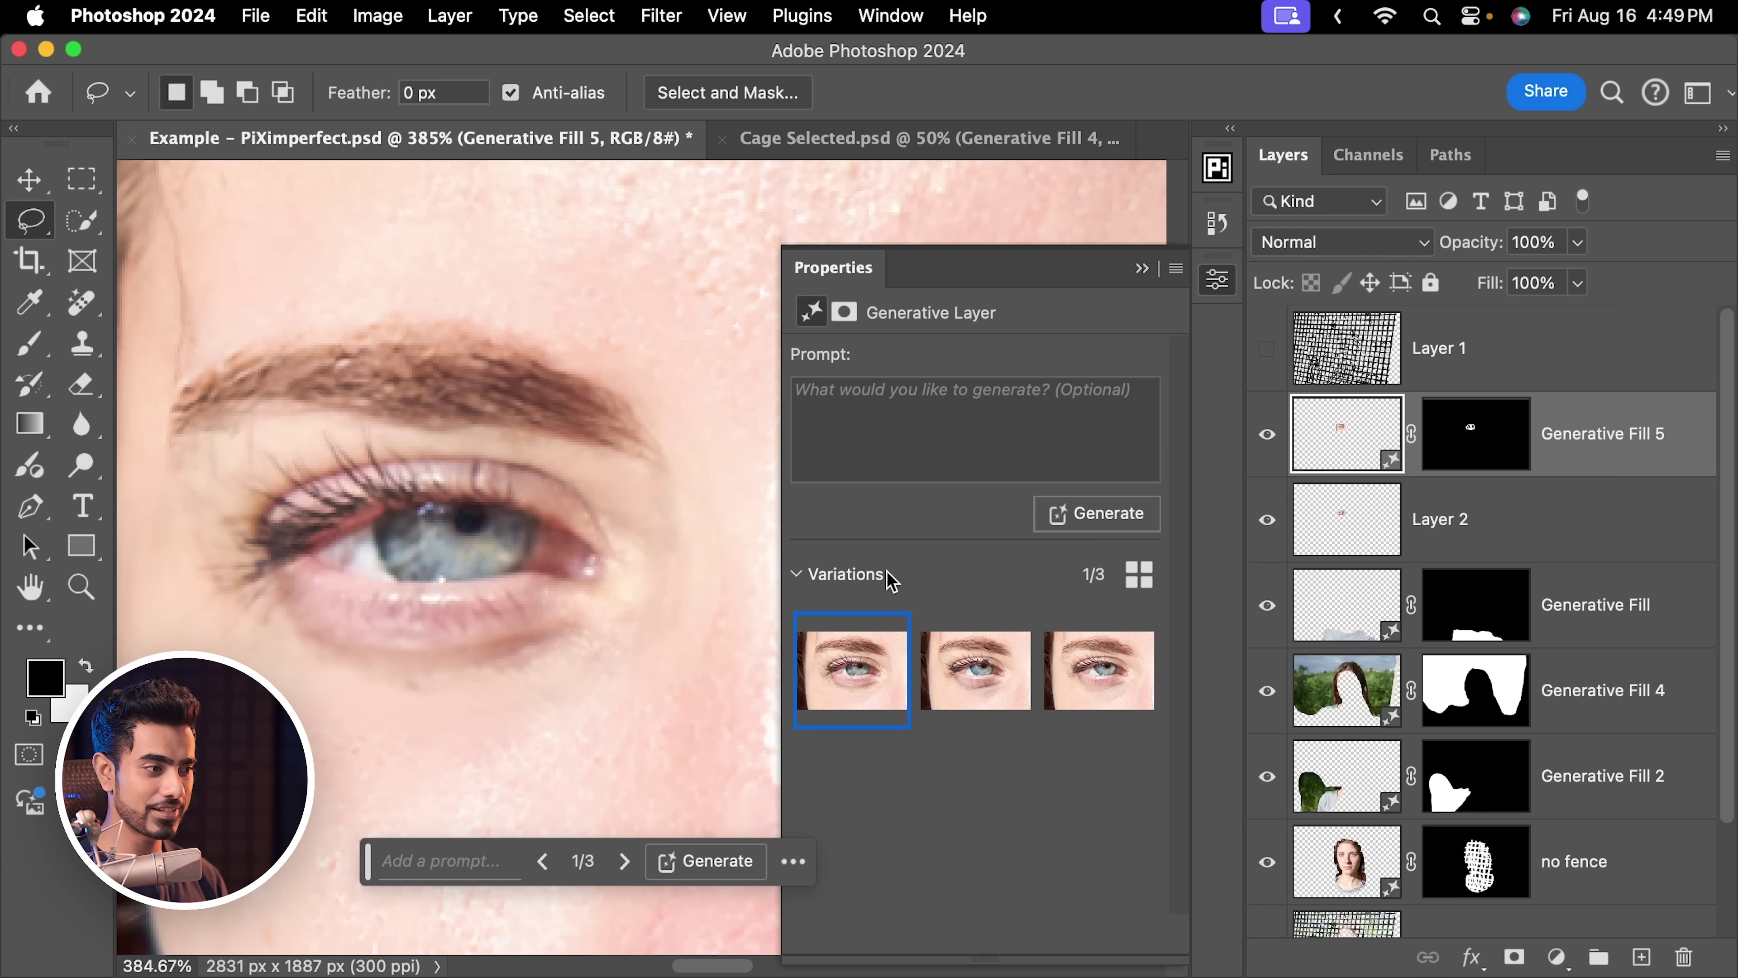
pyautogui.click(1098, 671)
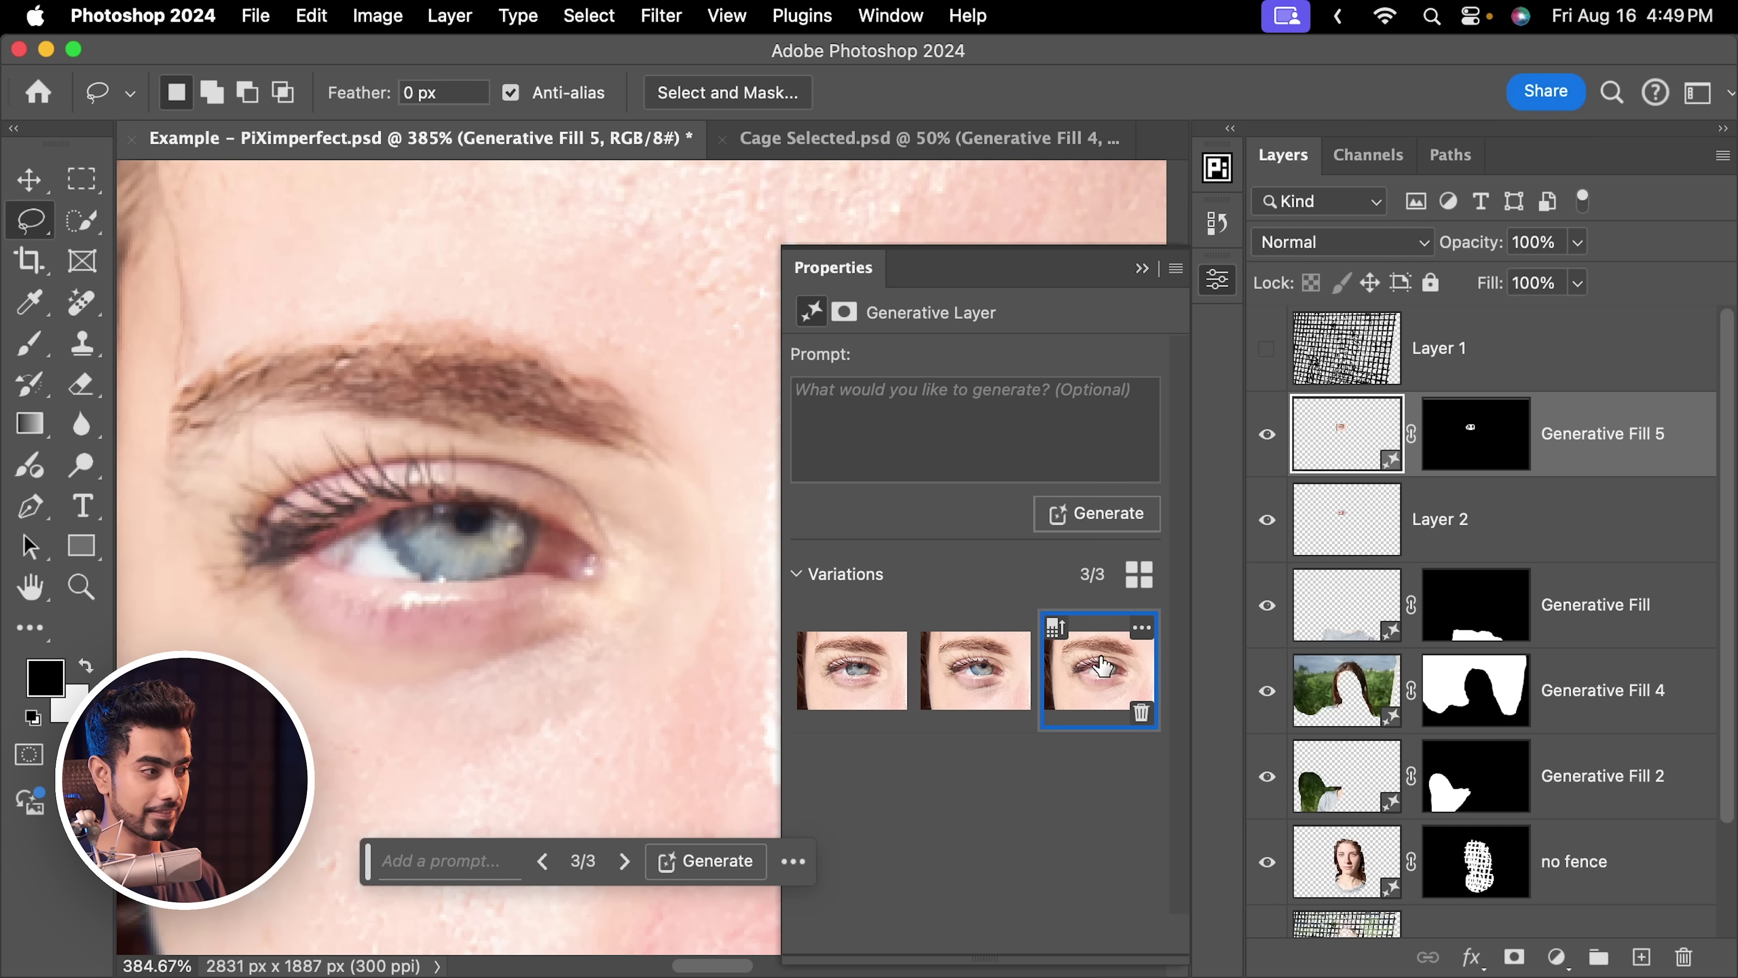
pyautogui.click(852, 670)
pyautogui.scroll(-2, 458, 513)
pyautogui.scroll(3, 457, 514)
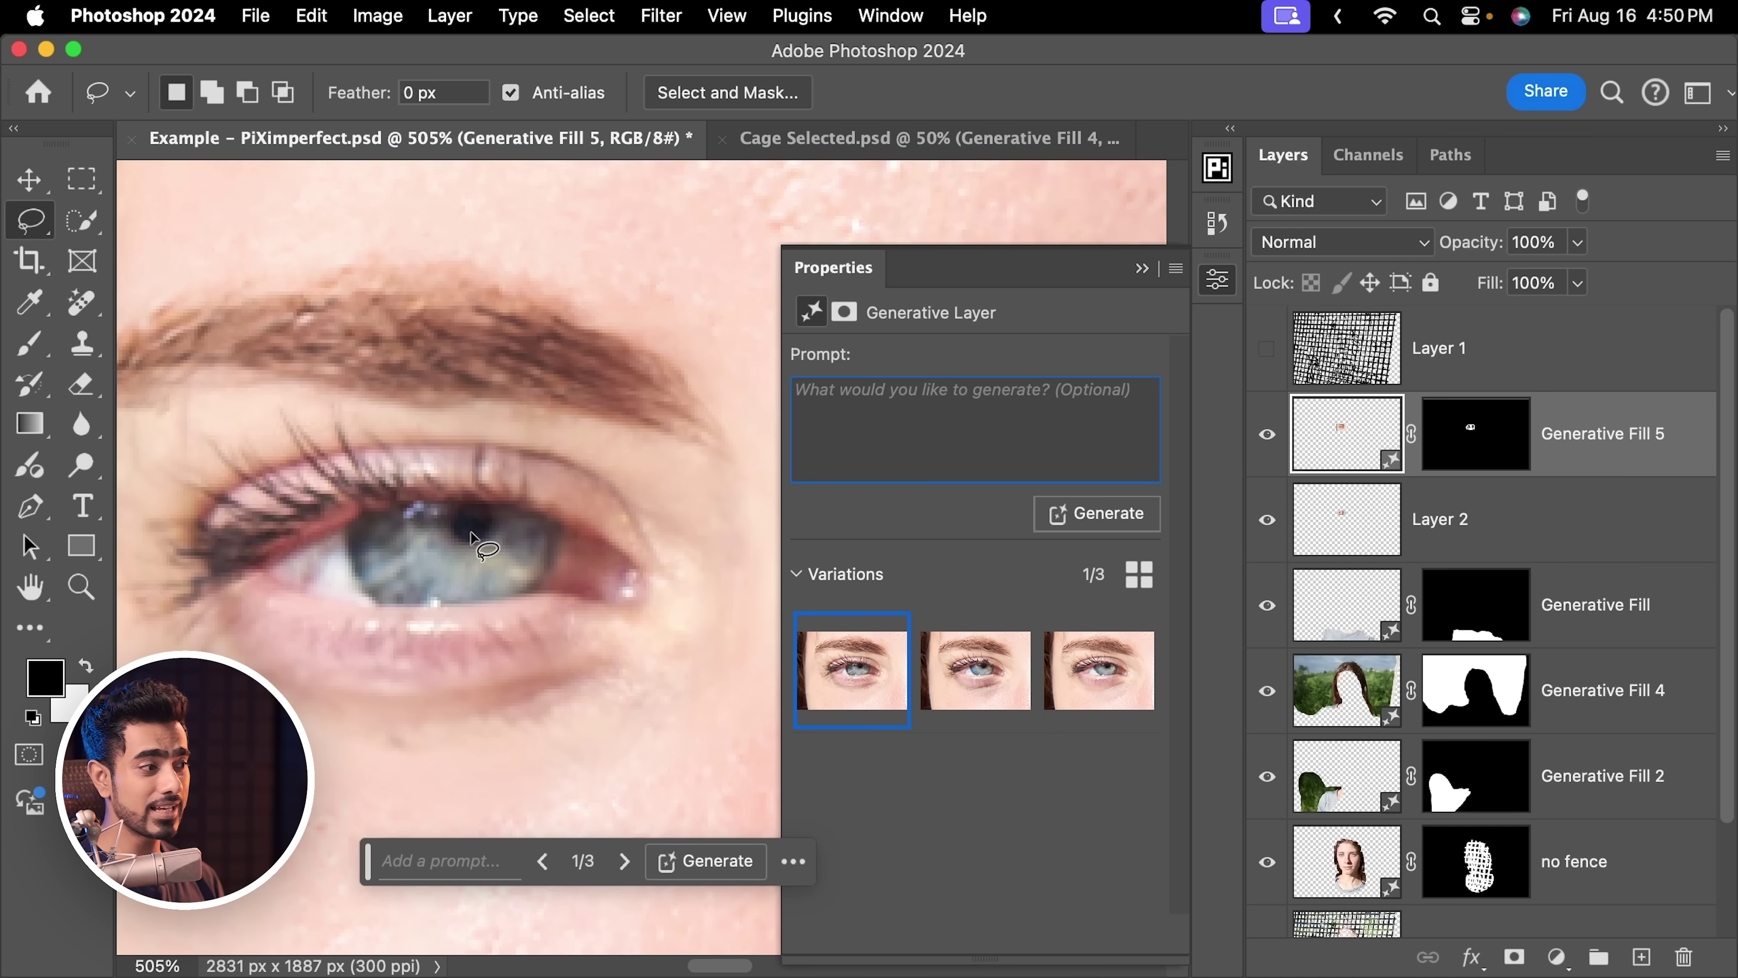
pyautogui.scroll(-5, 600, 506)
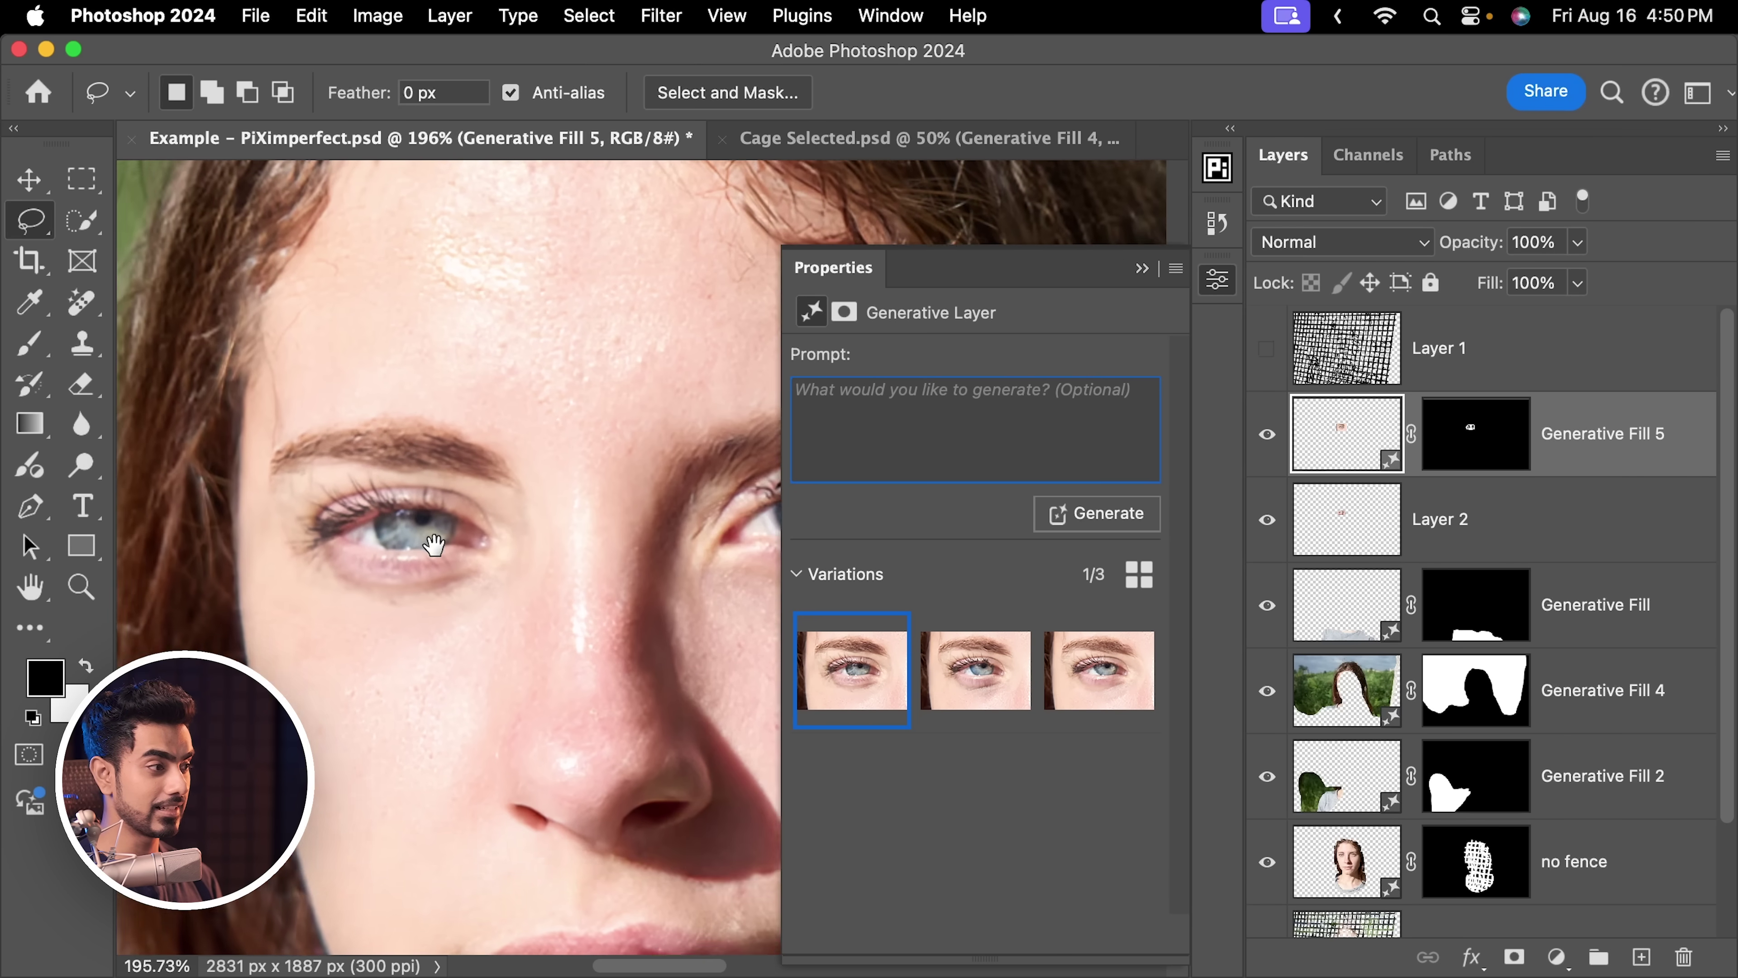
pyautogui.scroll(3, 601, 536)
pyautogui.scroll(-2, 1729, 876)
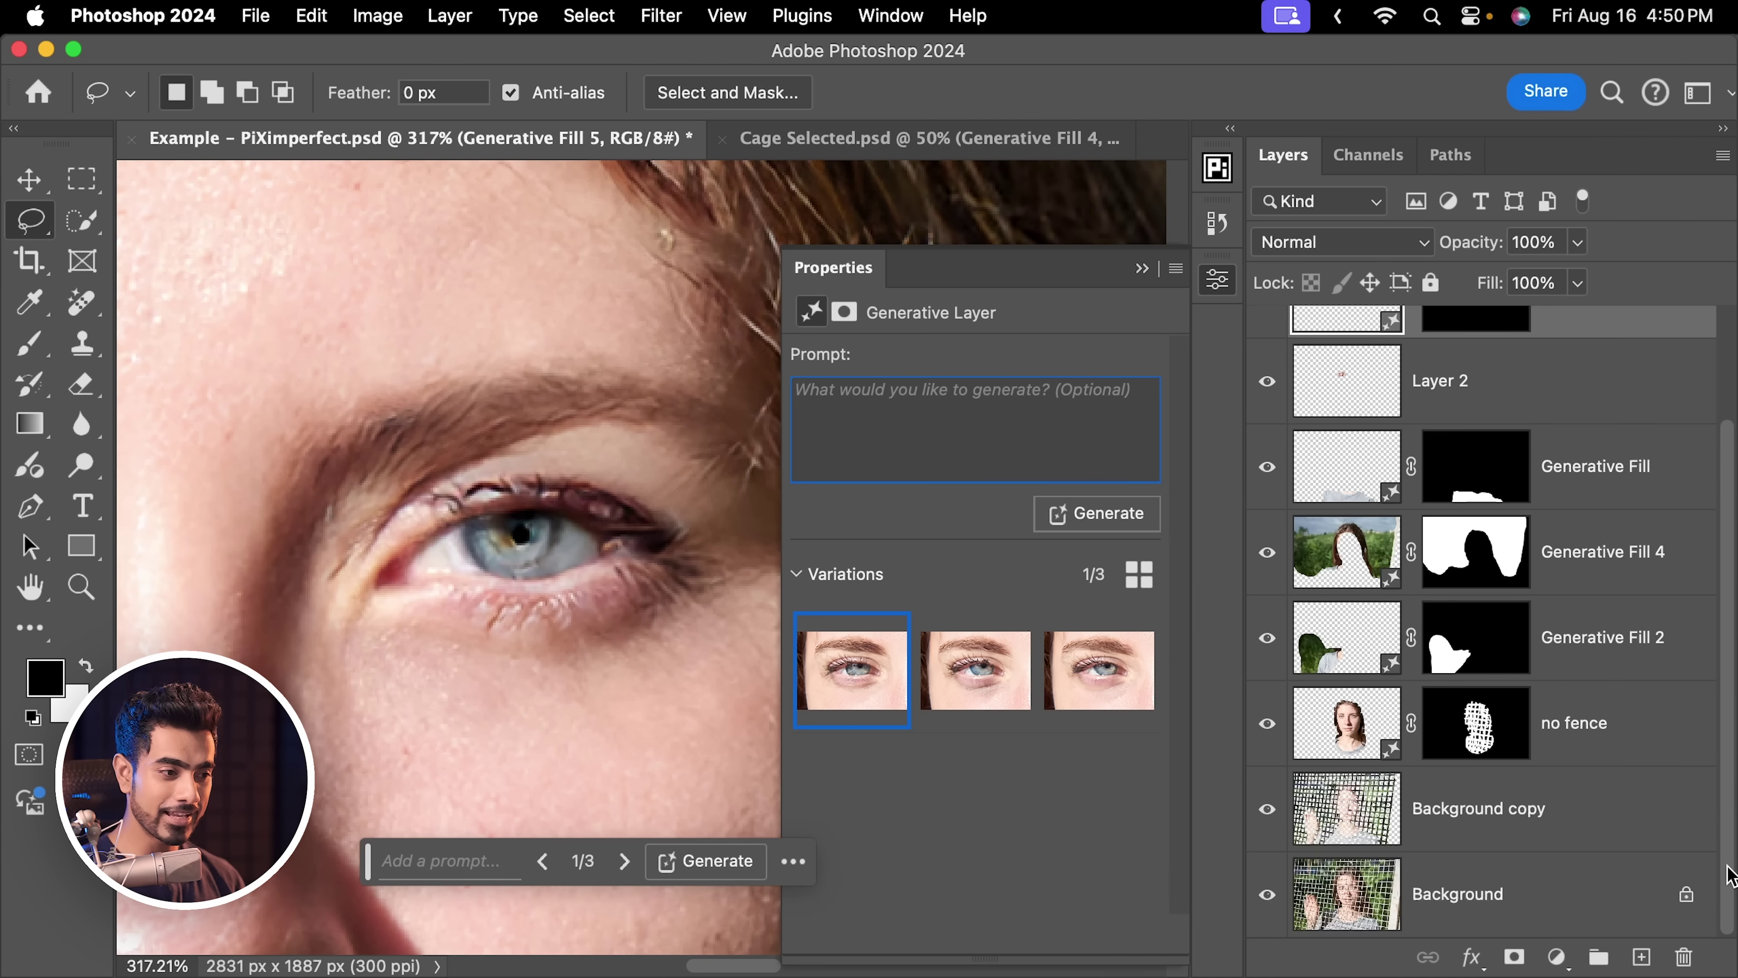
# Copy the lassoed eye area from Background to Layer 3 and move it above the fill layers
pyautogui.click(1478, 902)
pyautogui.moveTo(643, 543); pyautogui.dragTo(591, 542)
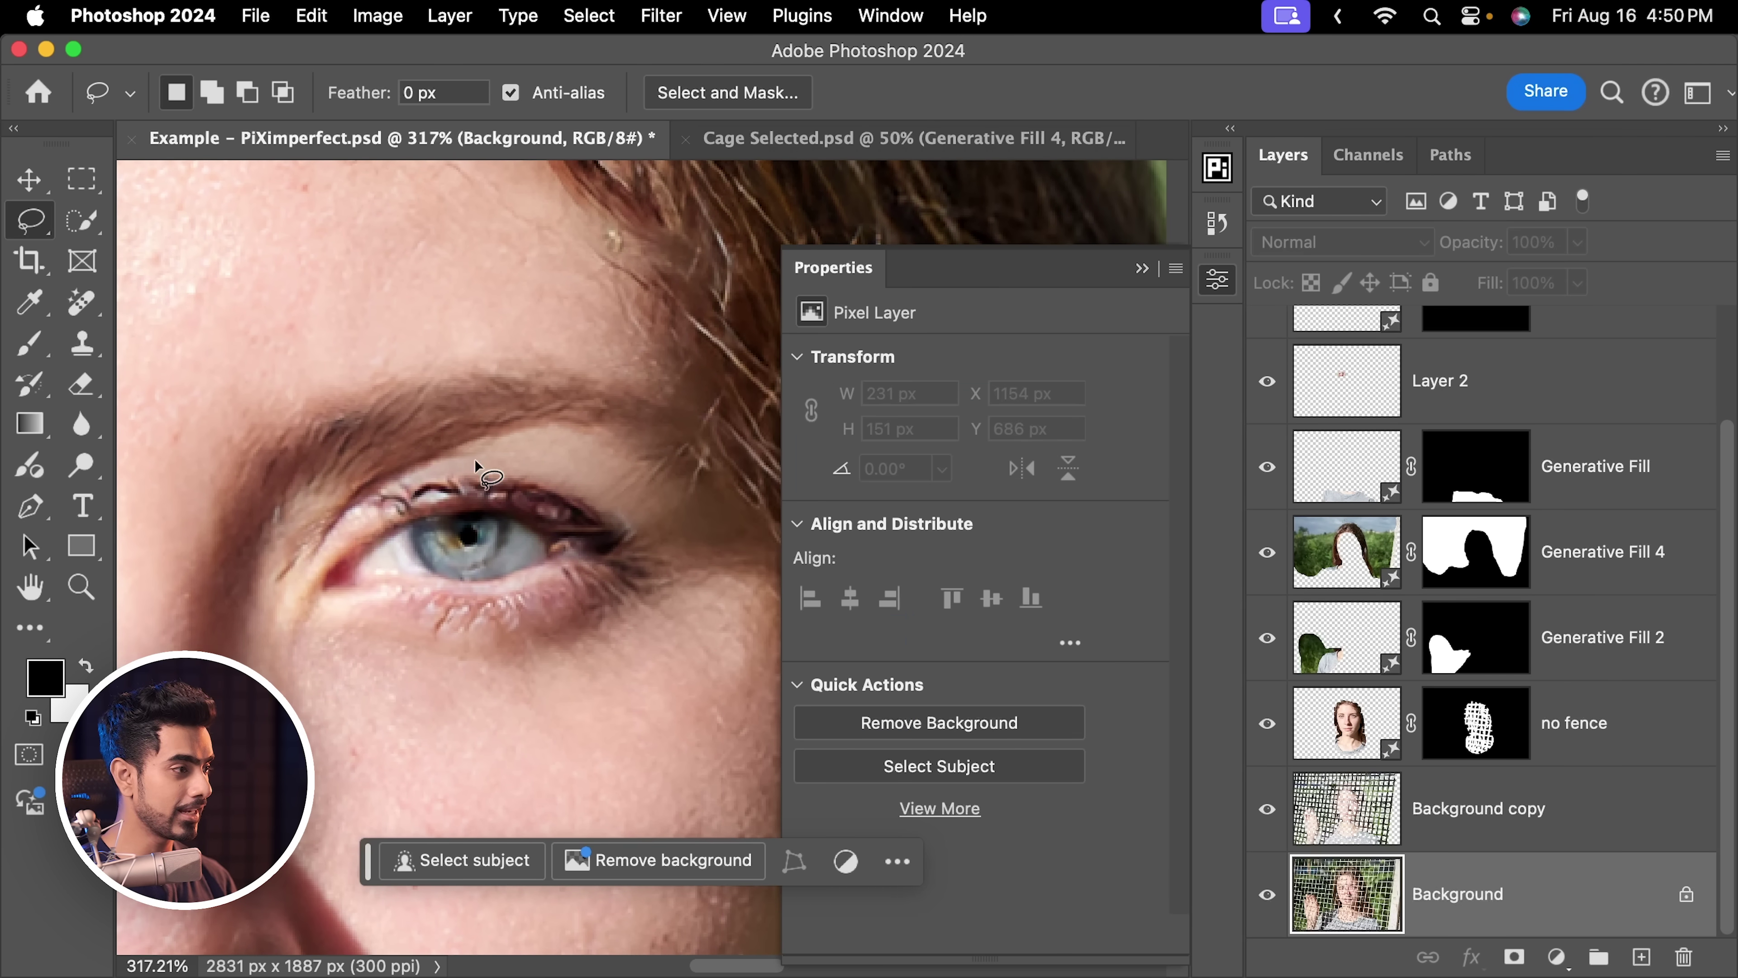
pyautogui.moveTo(516, 425)
pyautogui.mouseDown()
pyautogui.moveTo(405, 424)
pyautogui.moveTo(313, 468)
pyautogui.moveTo(222, 598)
pyautogui.mouseUp()
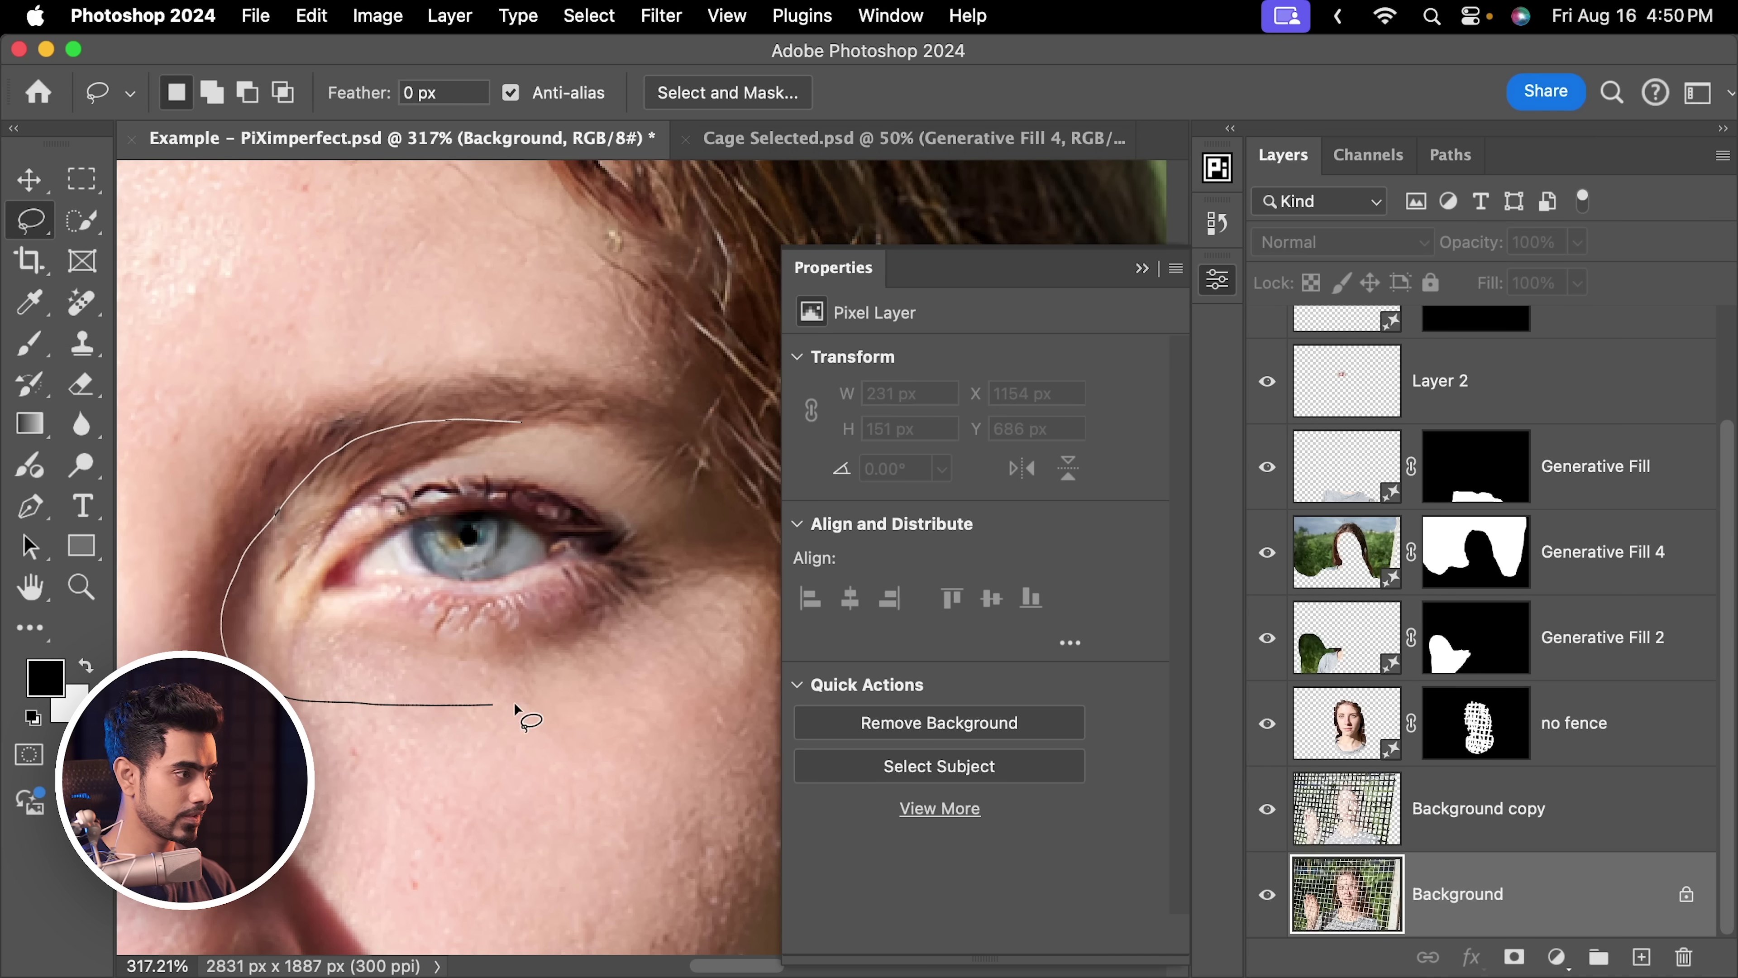
pyautogui.moveTo(736, 579); pyautogui.dragTo(527, 422)
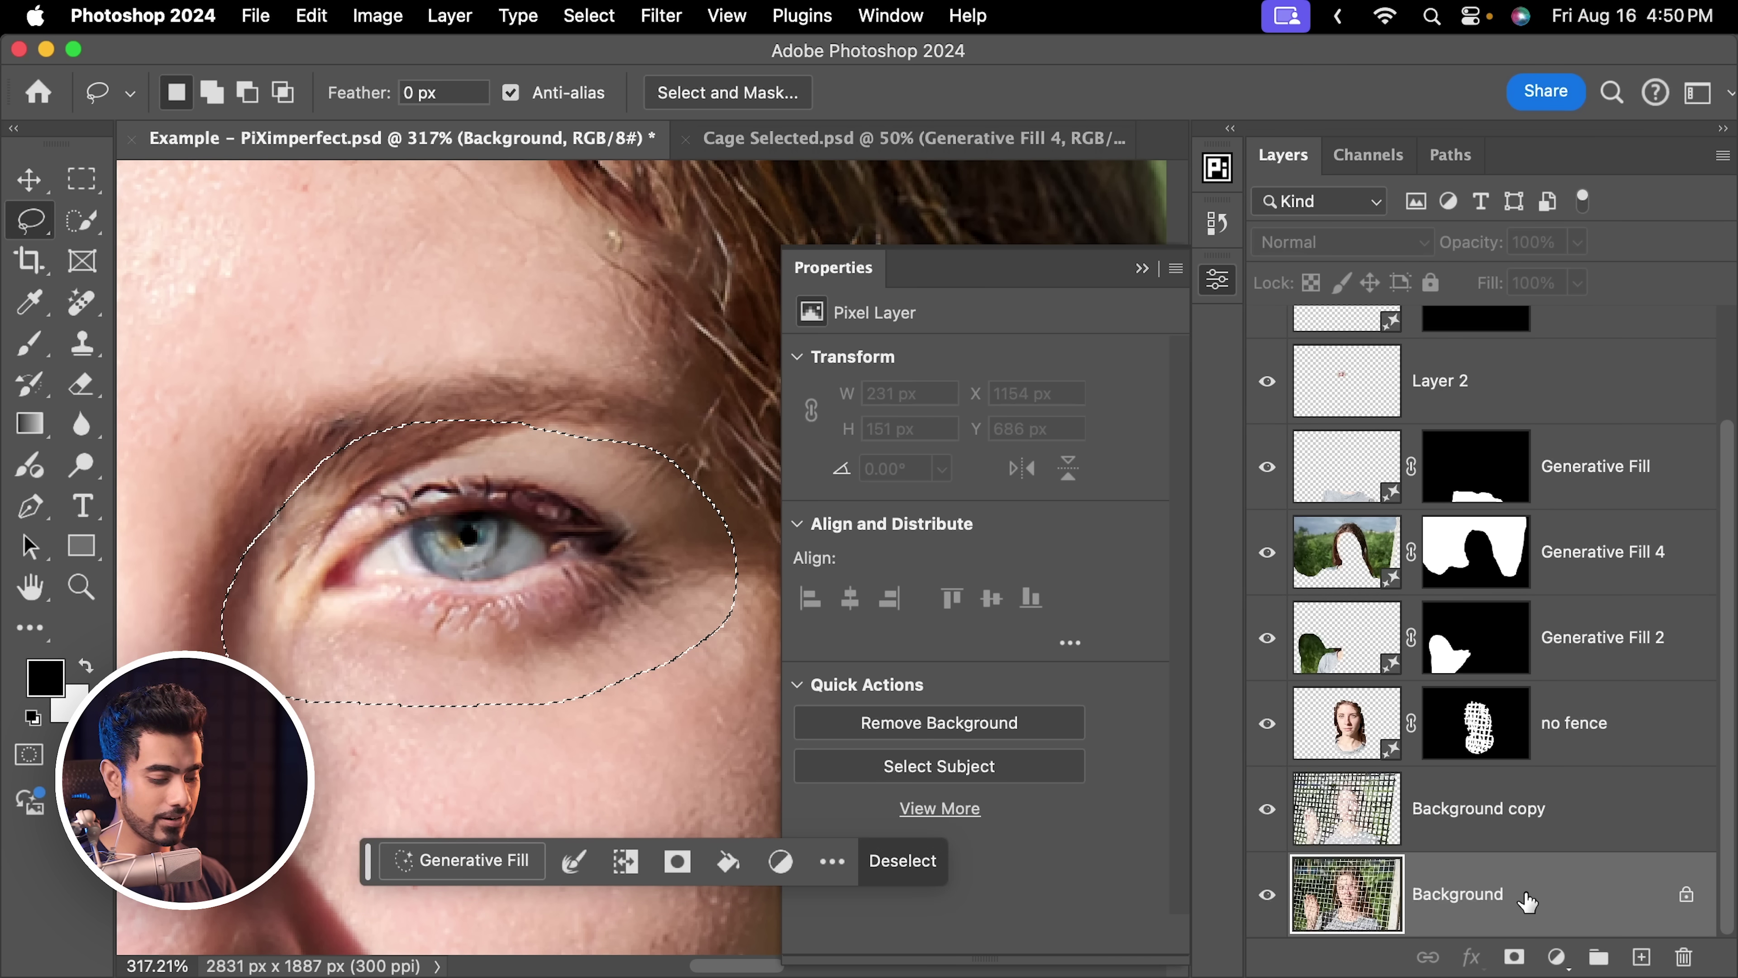
pyautogui.press('super+j')
pyautogui.moveTo(1518, 898); pyautogui.dragTo(1389, 403)
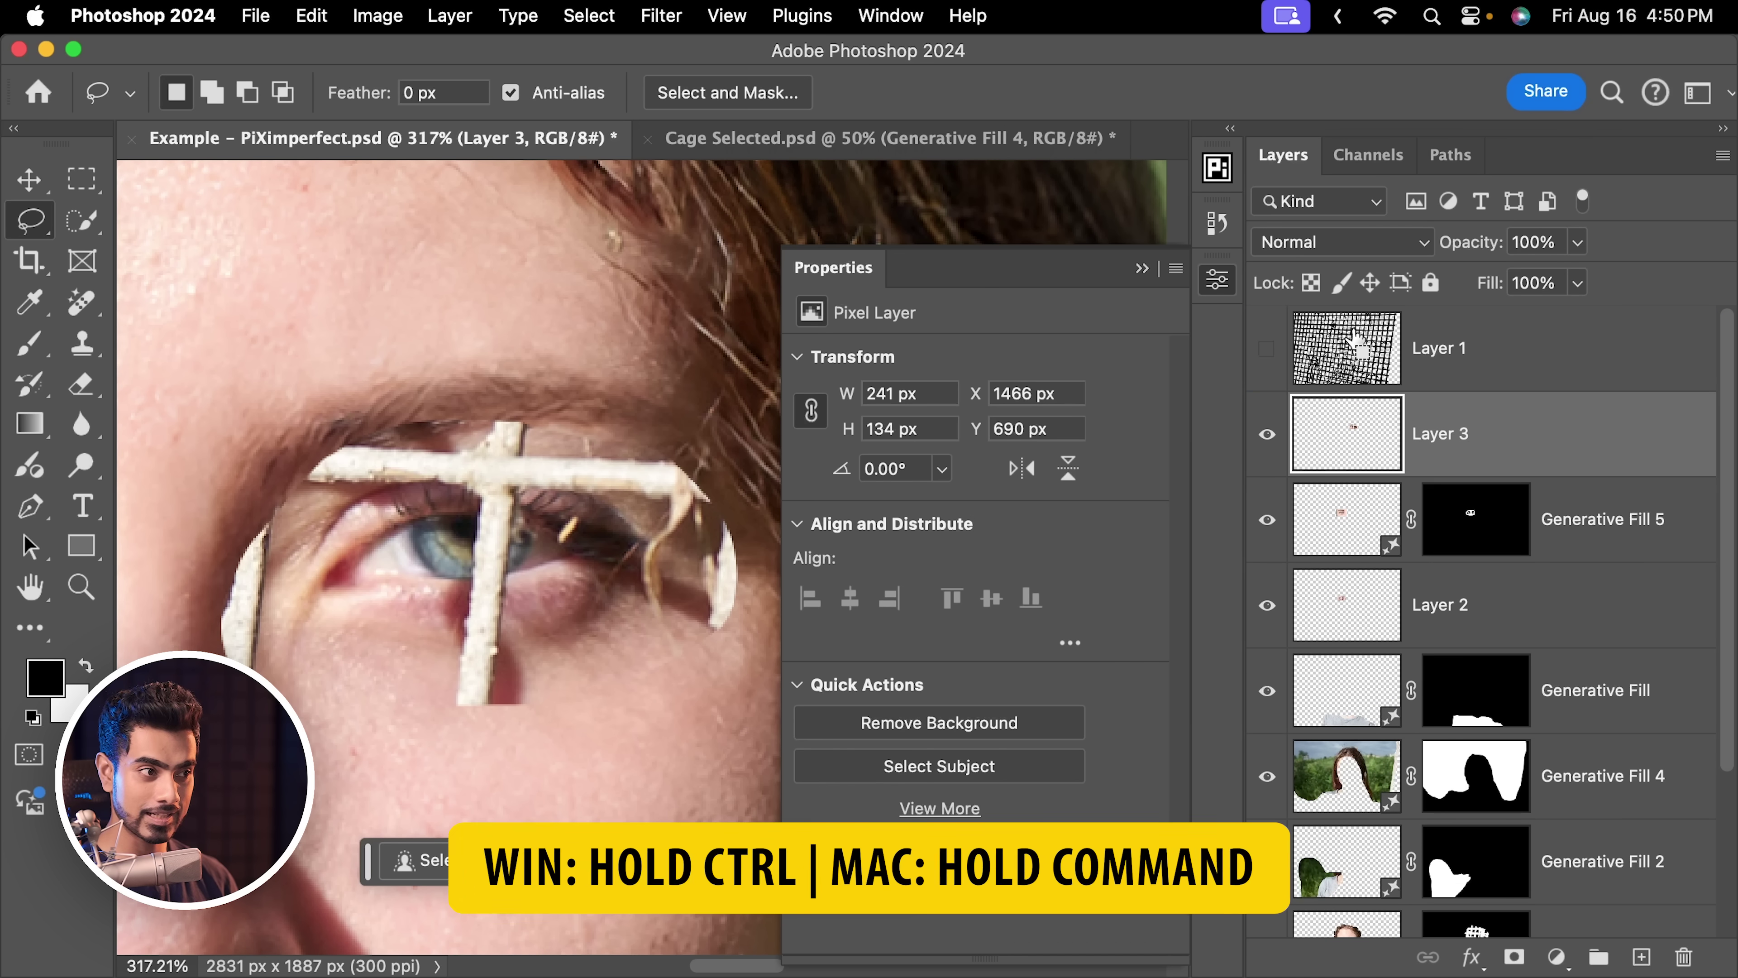
# Load the fence selection and trim it to just the area around the second eye
pyautogui.keyDown('super'); pyautogui.click(1362, 353); pyautogui.keyUp('super')
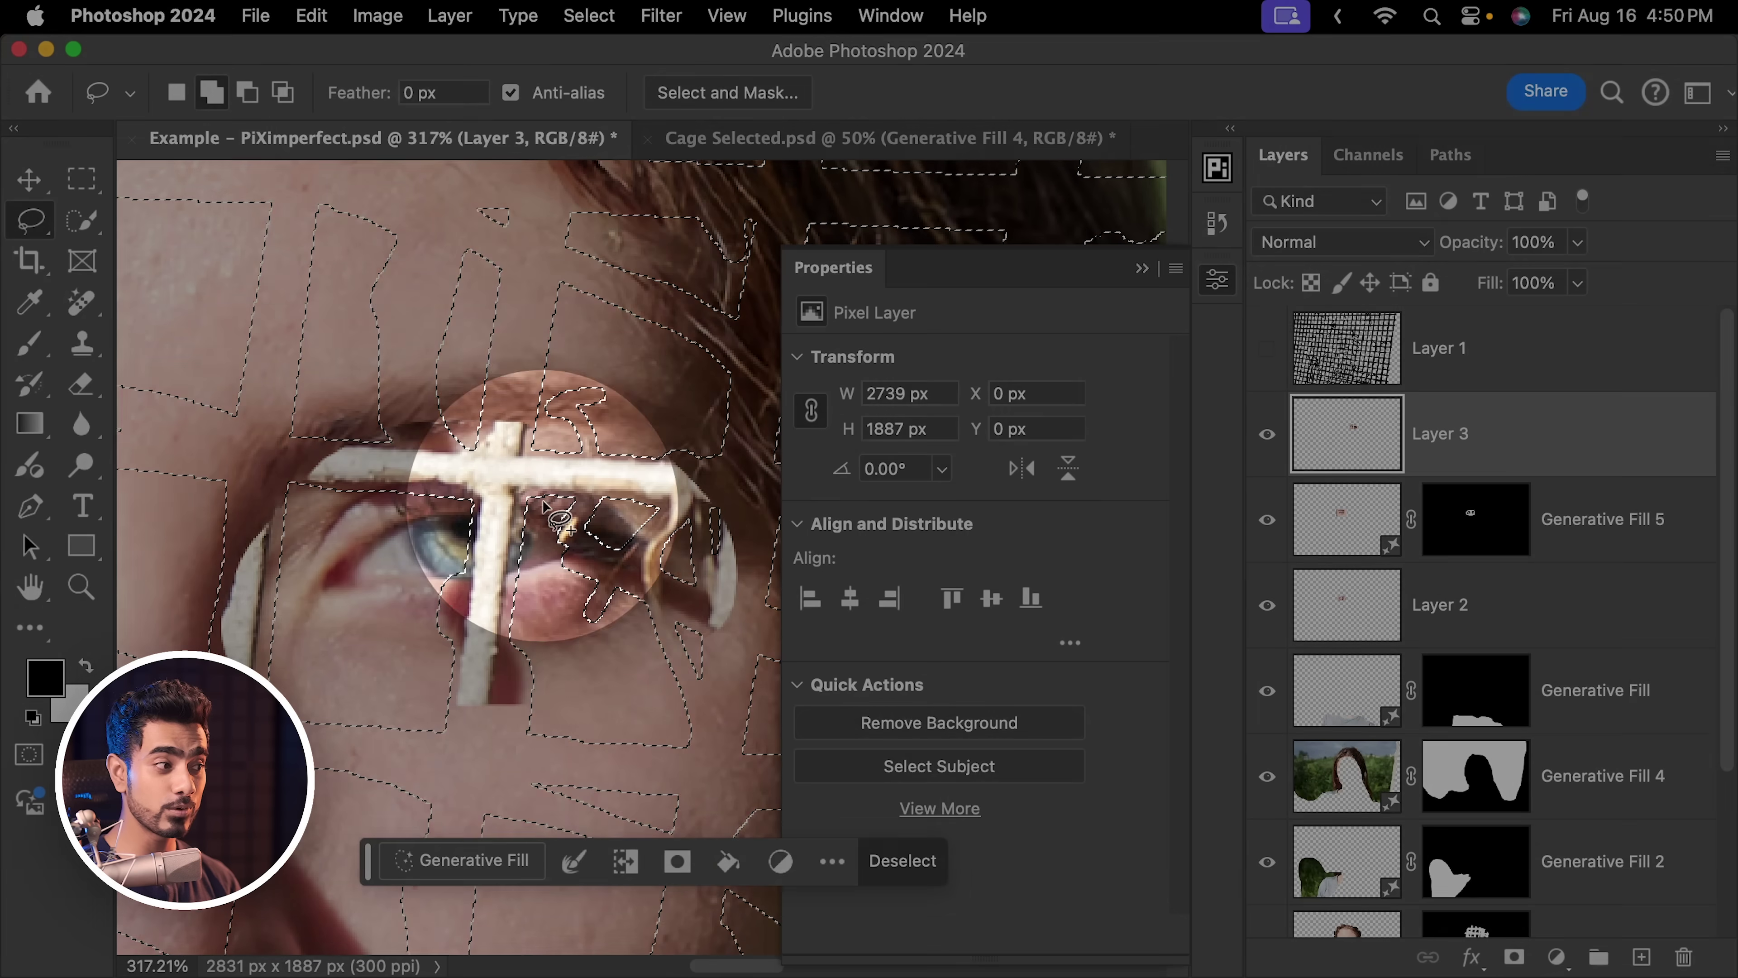
pyautogui.hscroll(2, 520, 523)
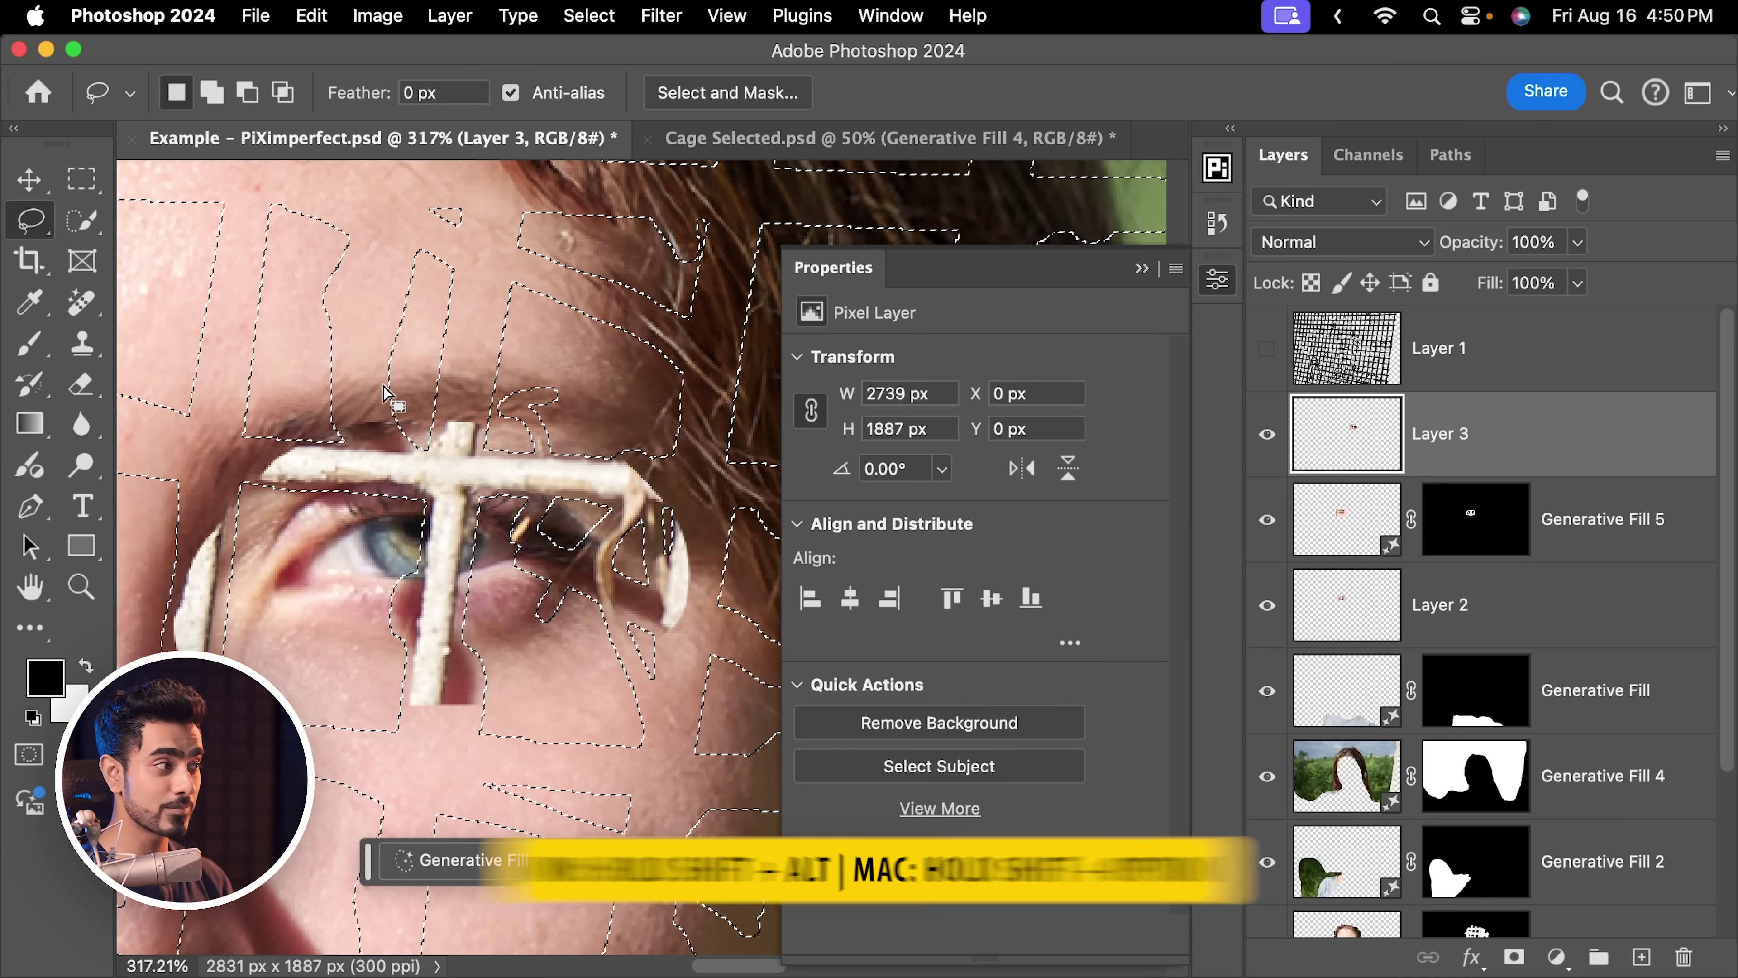
pyautogui.moveTo(411, 387)
pyautogui.mouseDown()
pyautogui.moveTo(276, 421)
pyautogui.moveTo(182, 494)
pyautogui.mouseUp()
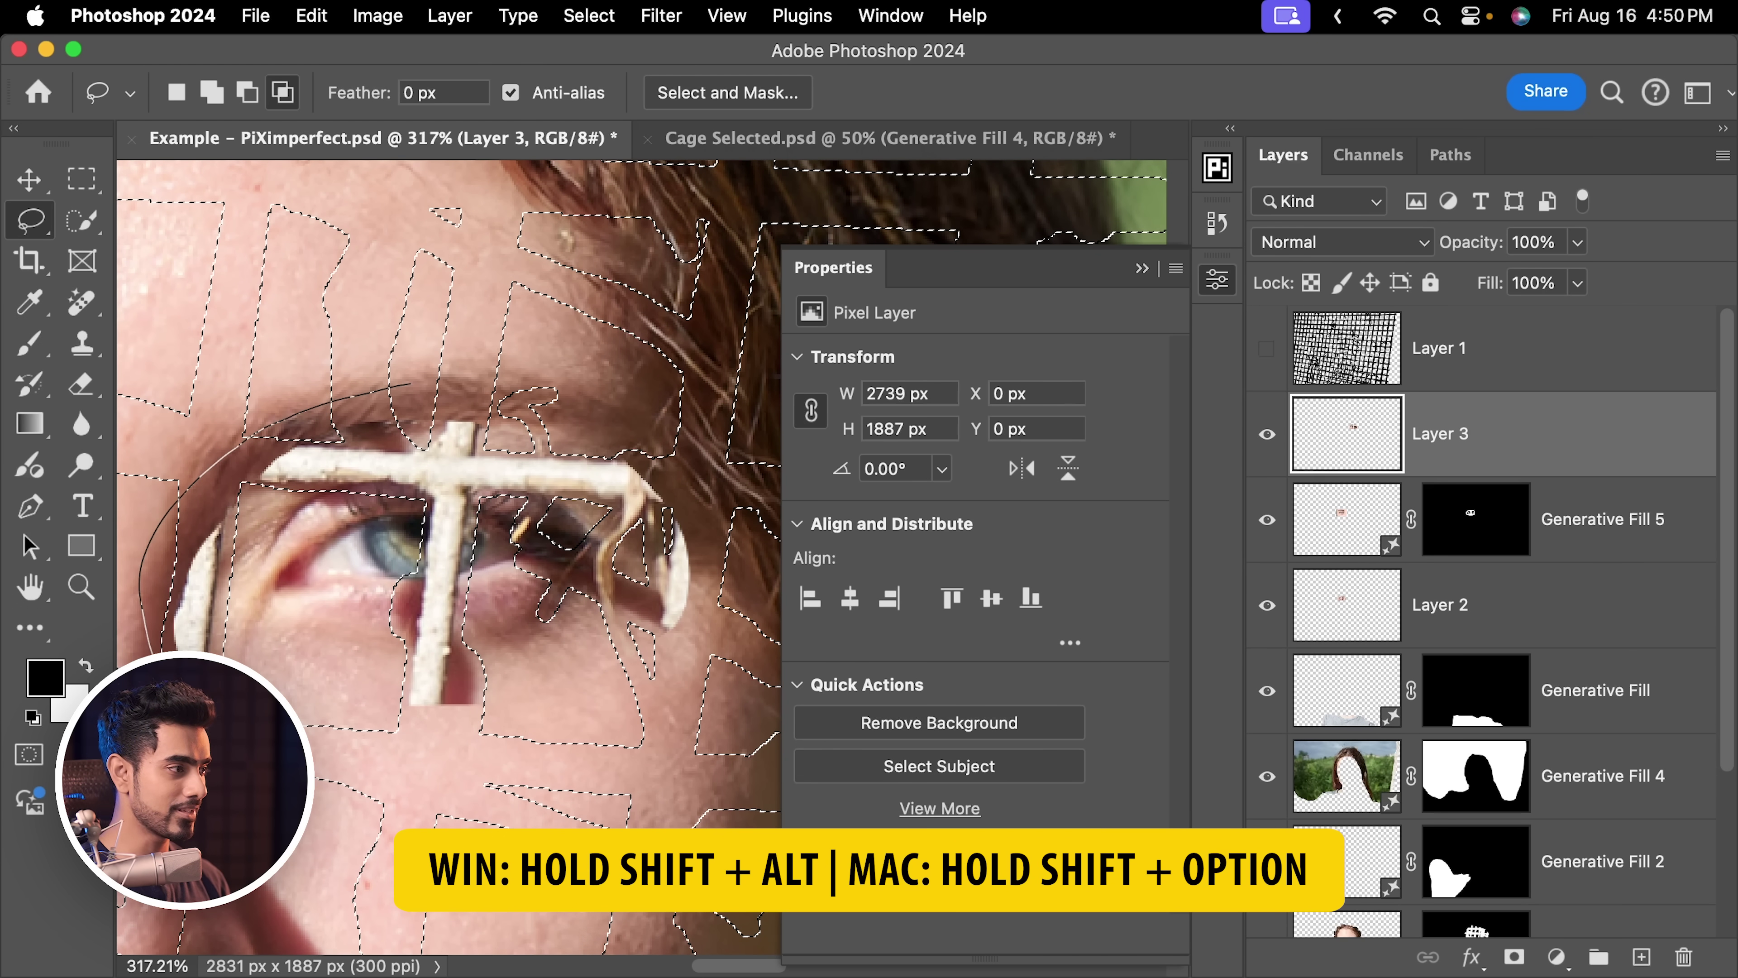
pyautogui.moveTo(724, 561); pyautogui.dragTo(712, 493)
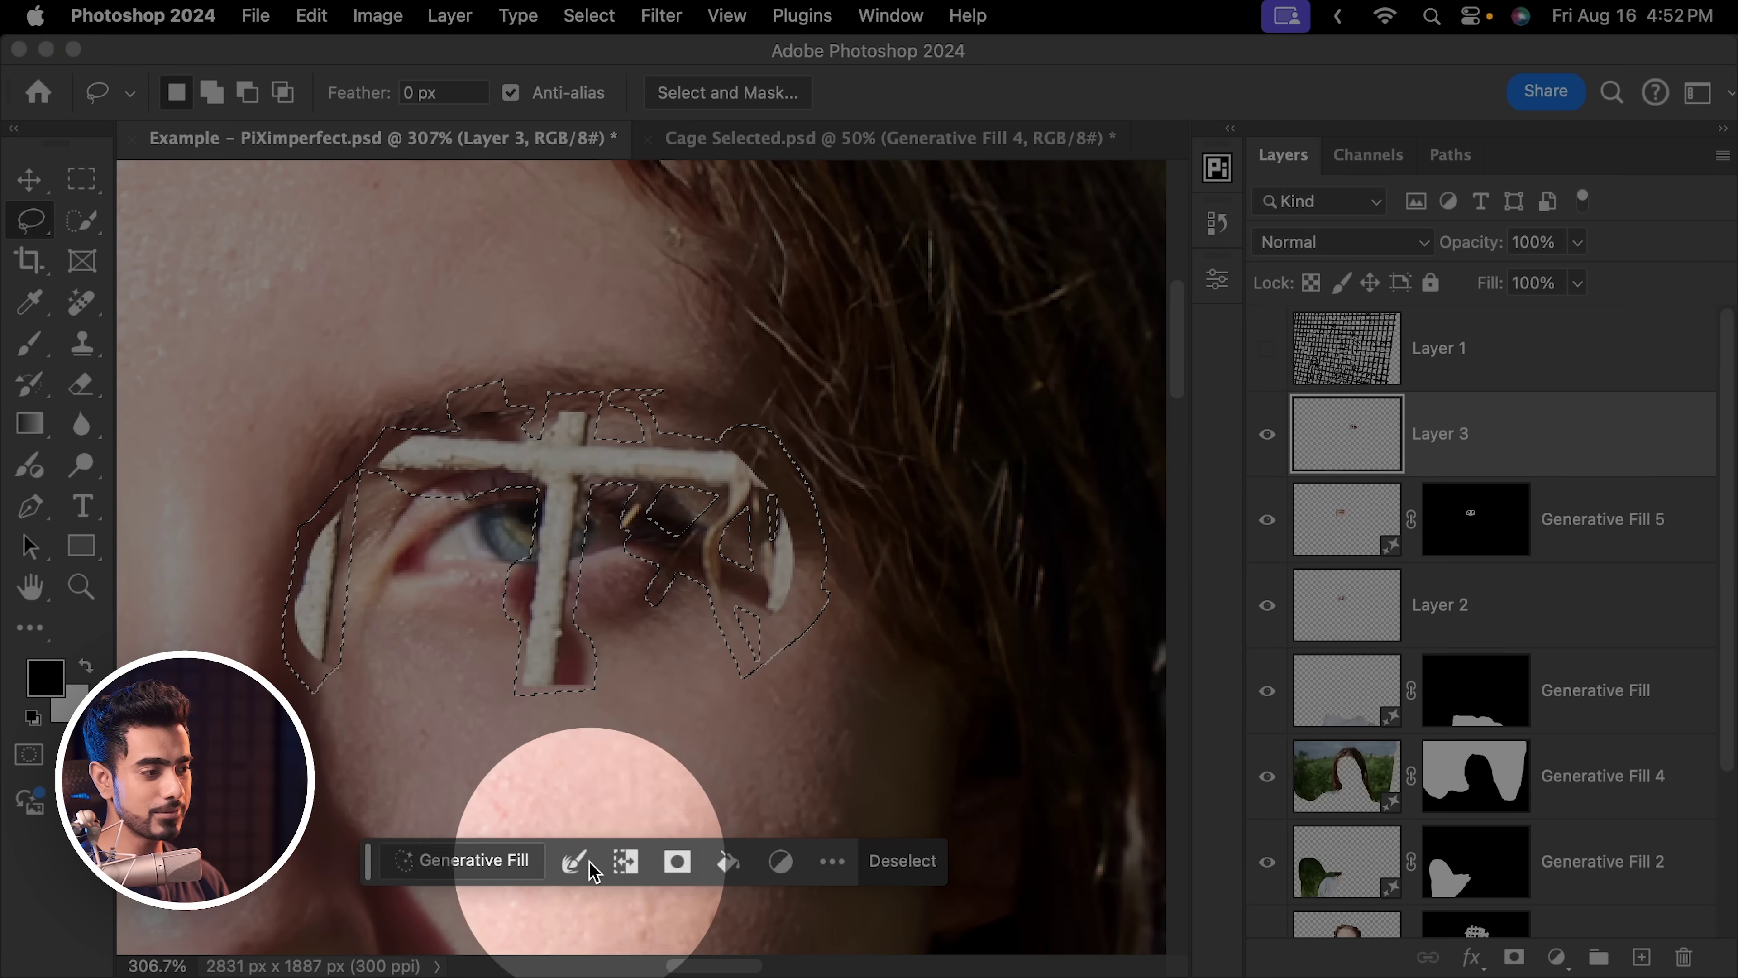
# Generate a prompt-less fill for the eye, keeping variation 3 of 3
pyautogui.click(474, 860)
pyautogui.click(966, 861)
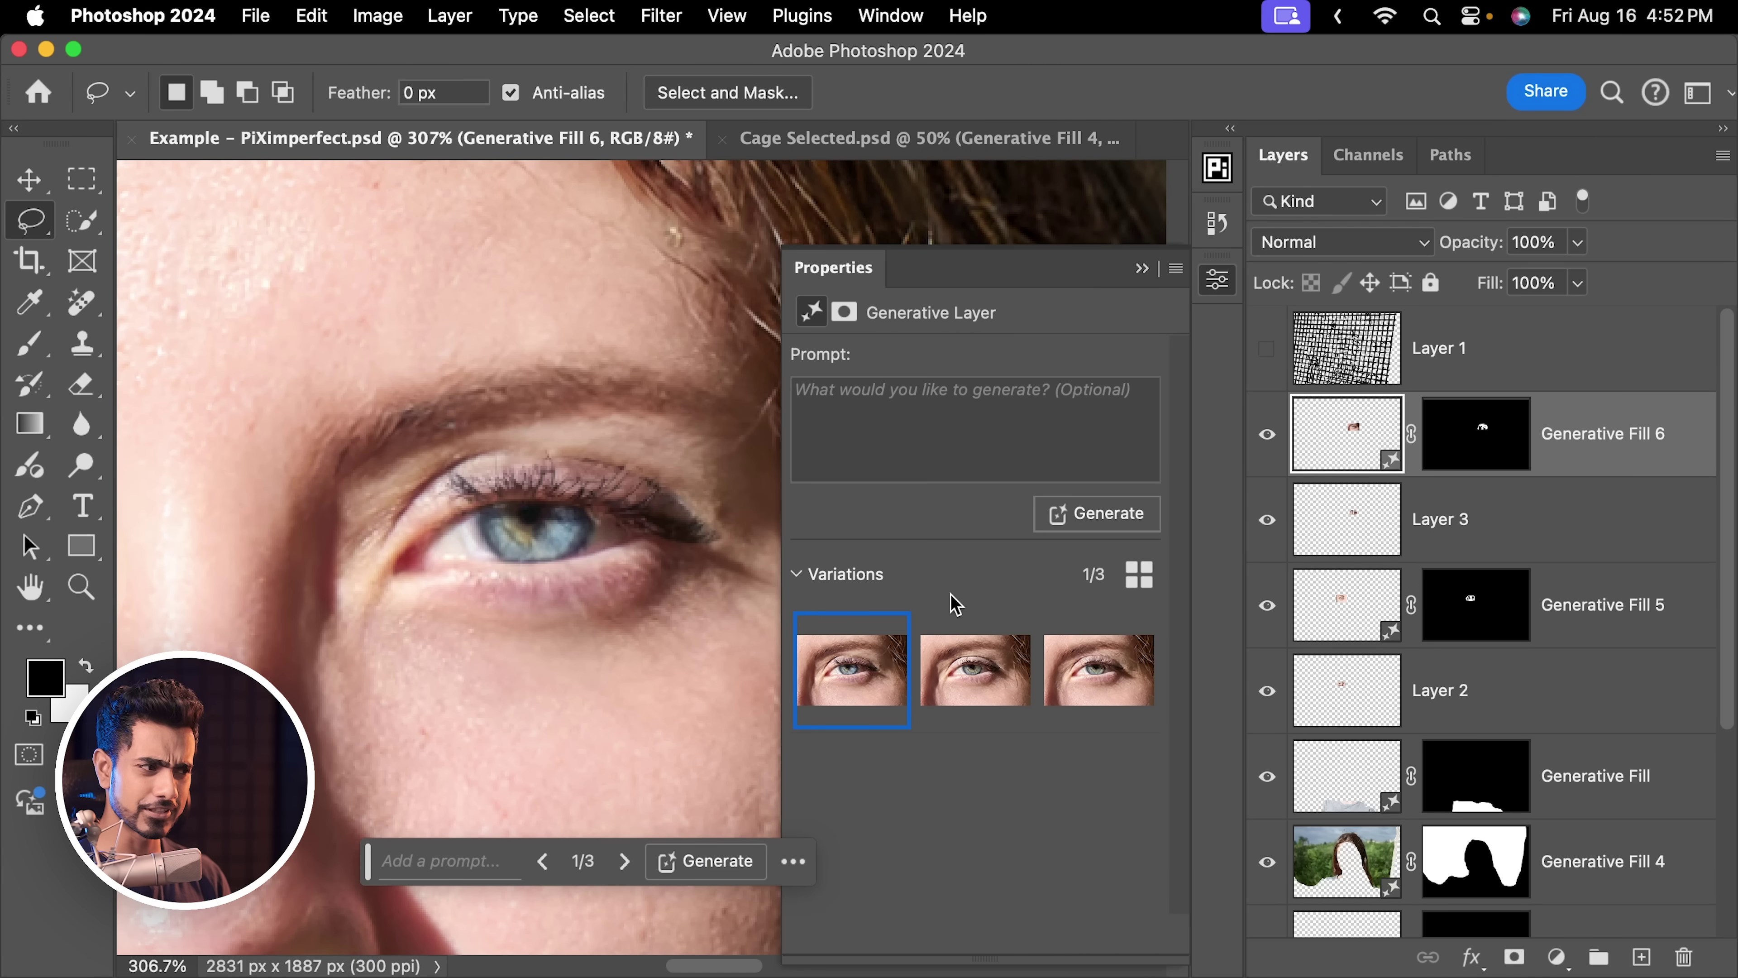
pyautogui.click(972, 674)
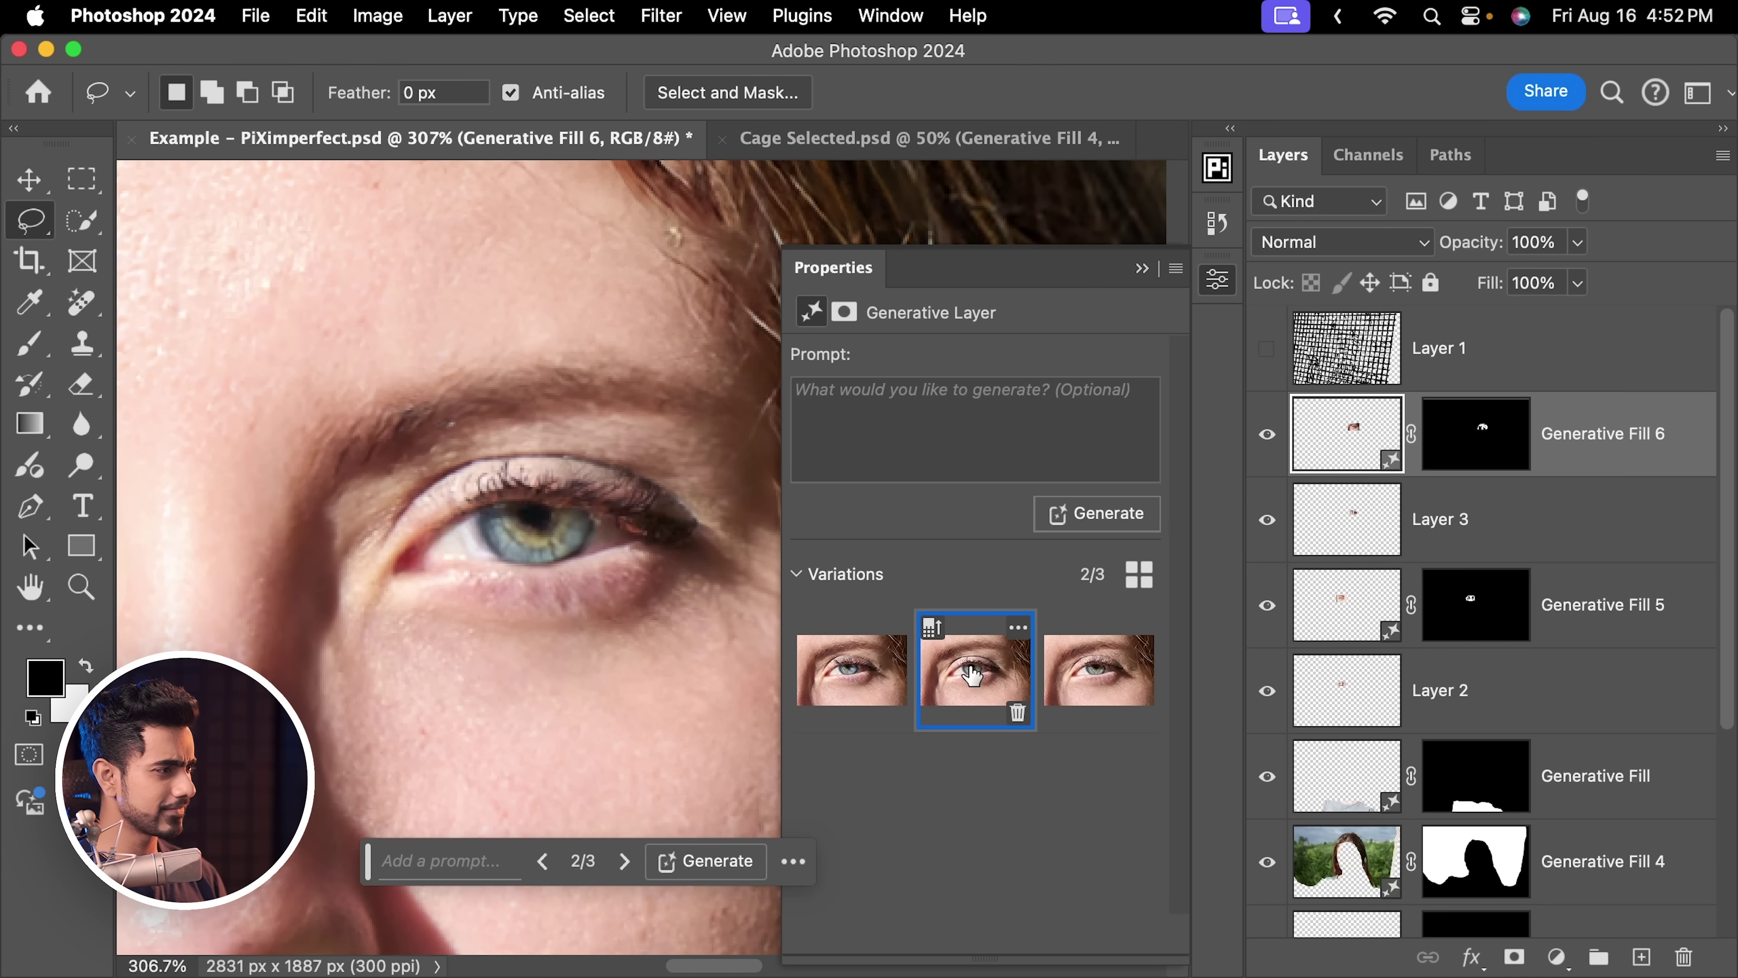
pyautogui.click(1099, 675)
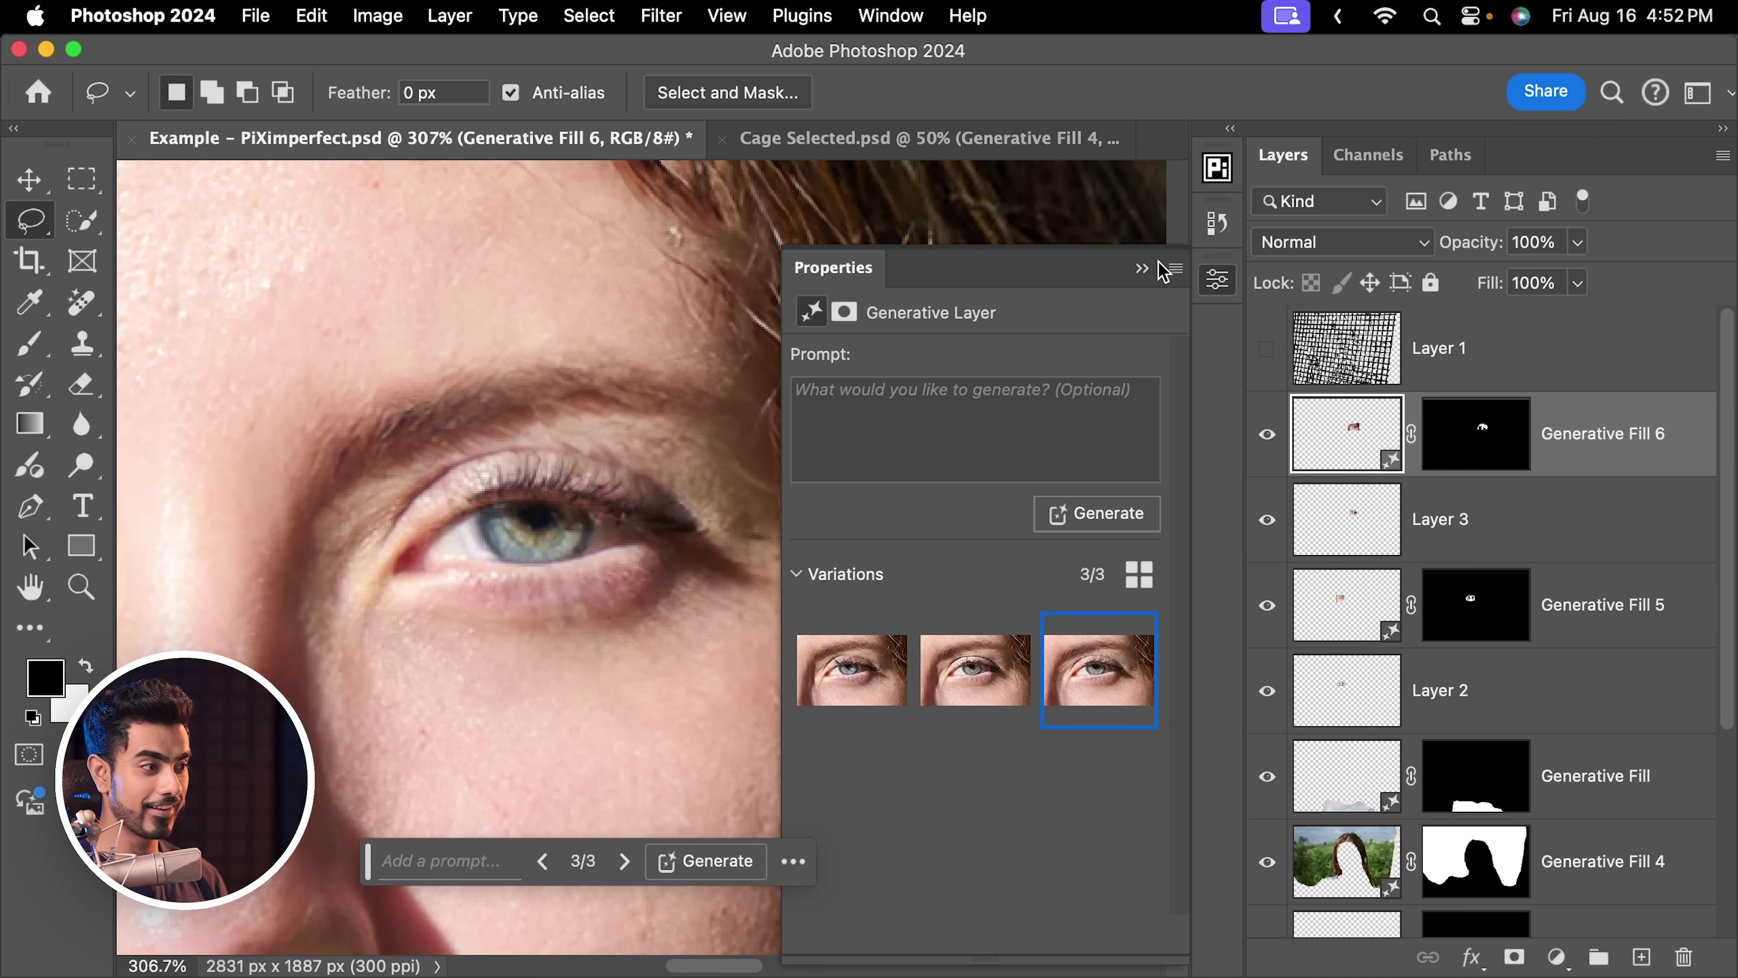
pyautogui.click(1142, 268)
pyautogui.scroll(-3, 691, 454)
pyautogui.moveTo(690, 454); pyautogui.dragTo(765, 498)
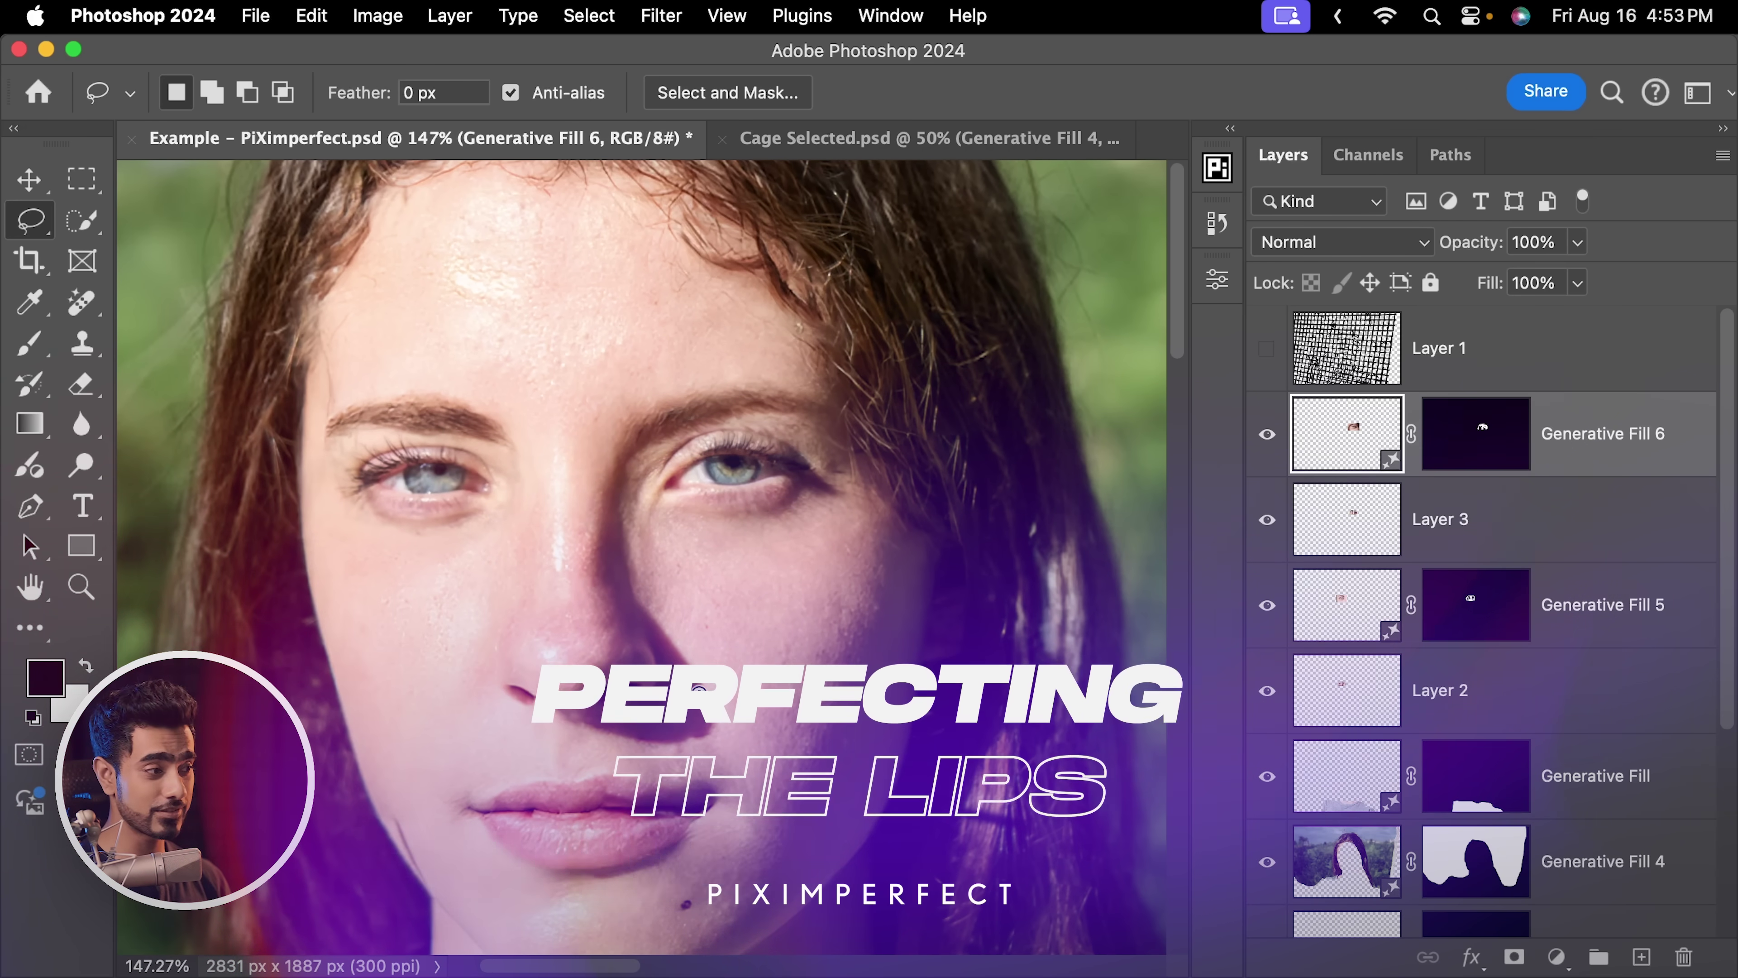
# Regenerate the line between the lips with Generative Fill, keeping variation 2
pyautogui.scroll(2, 783, 478)
pyautogui.scroll(4, 643, 637)
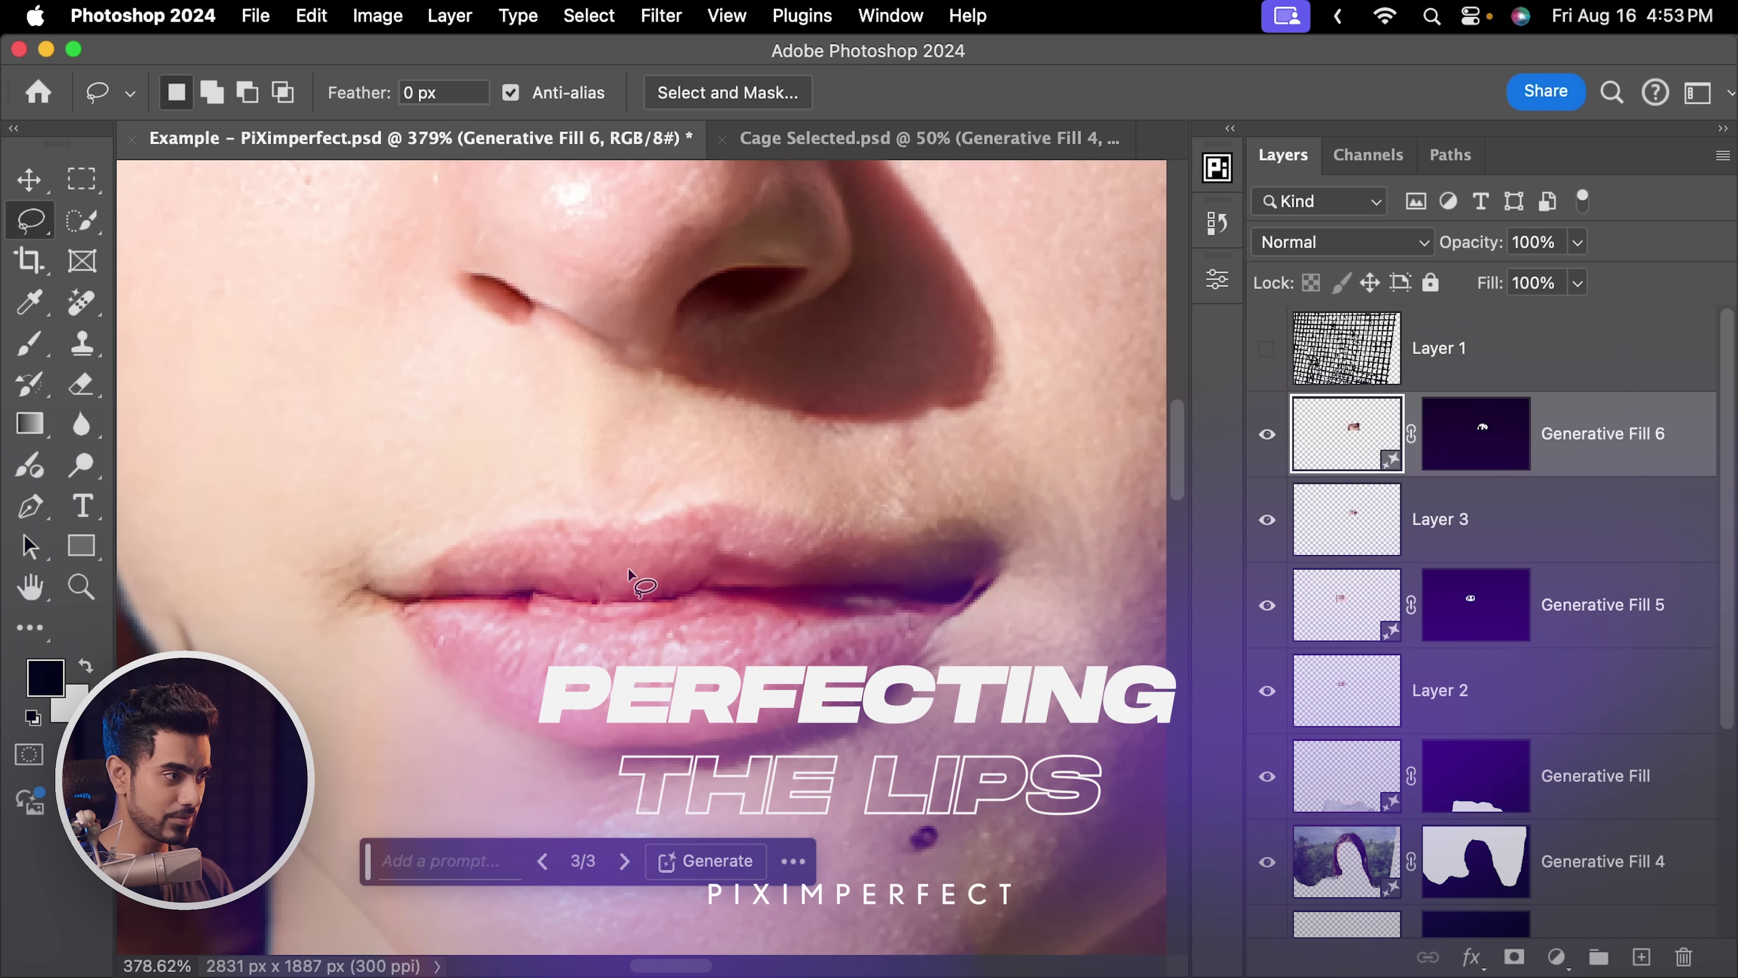
pyautogui.moveTo(593, 565)
pyautogui.mouseDown()
pyautogui.moveTo(495, 570)
pyautogui.moveTo(440, 598)
pyautogui.moveTo(652, 621)
pyautogui.moveTo(795, 609)
pyautogui.mouseUp()
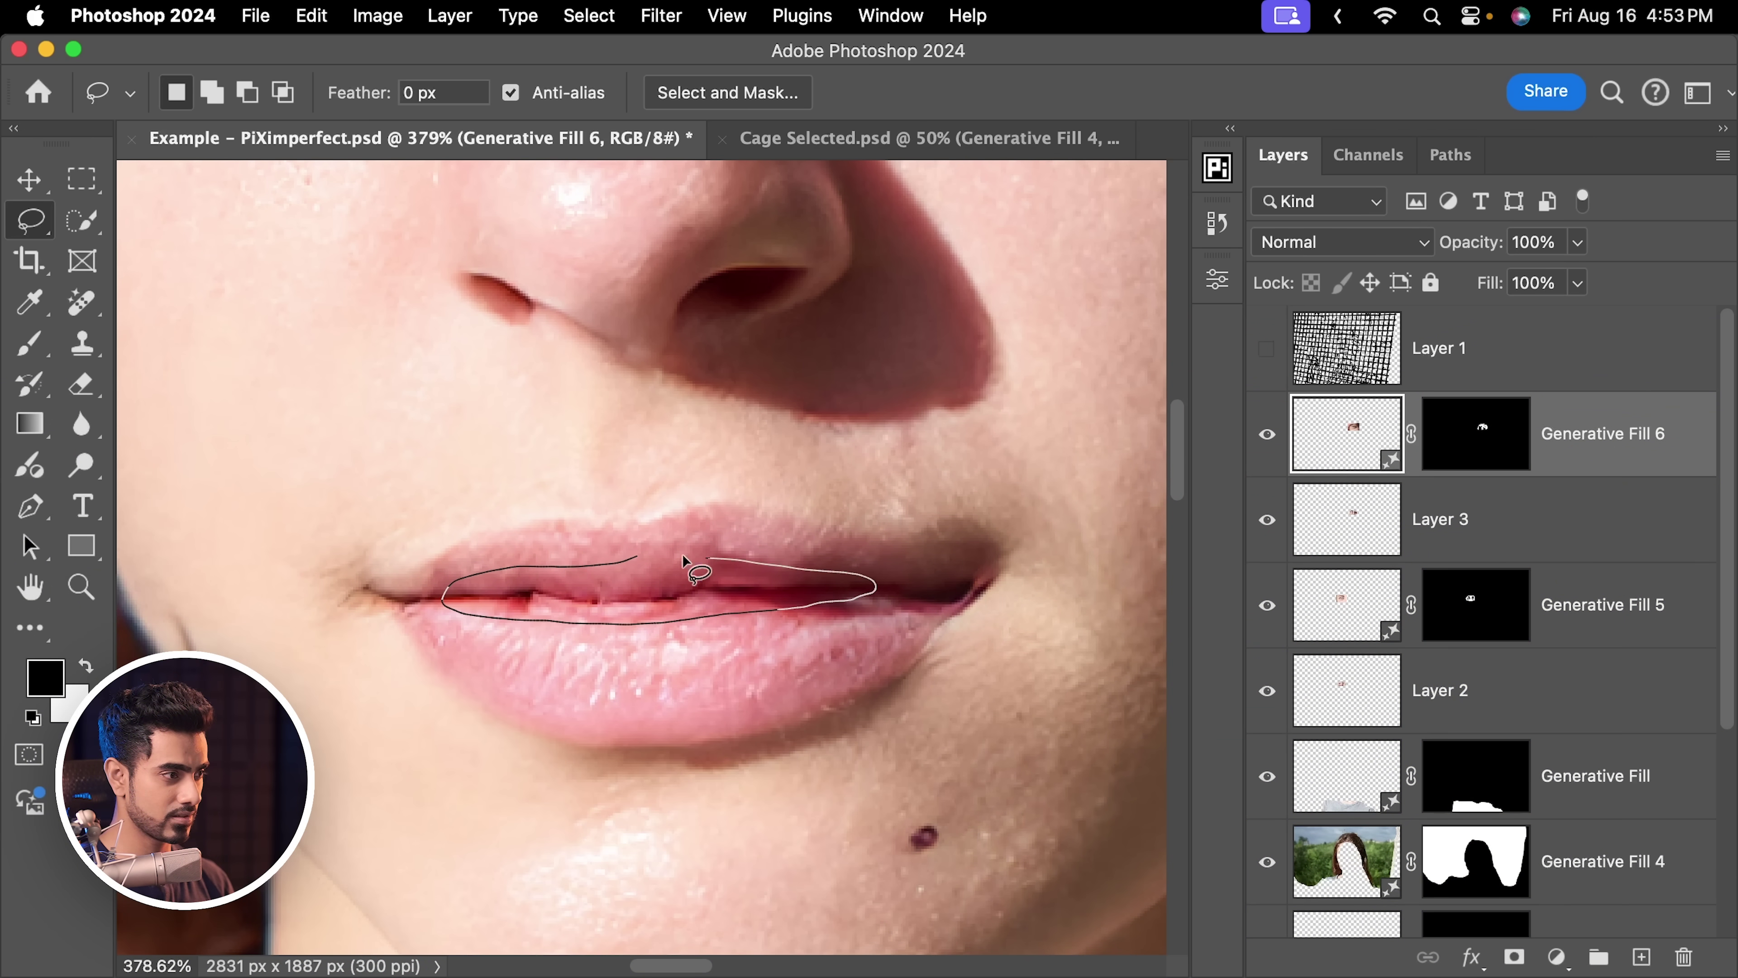
pyautogui.moveTo(683, 559); pyautogui.dragTo(684, 558)
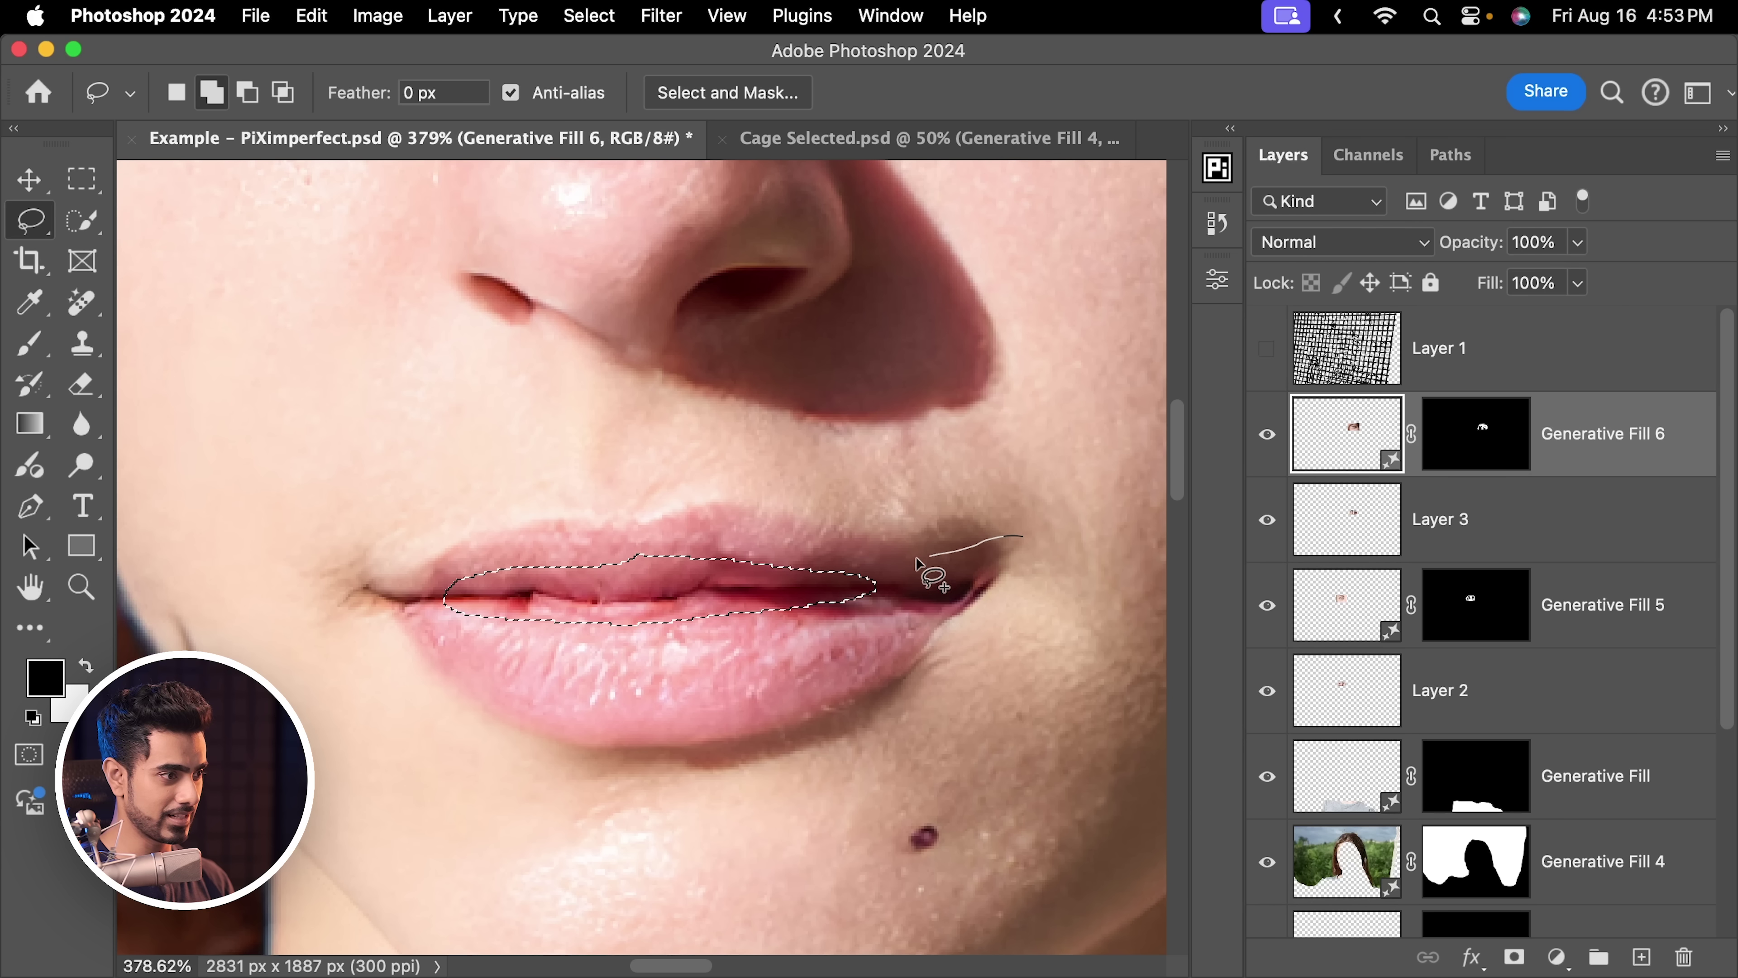
pyautogui.moveTo(898, 616); pyautogui.dragTo(985, 590)
pyautogui.click(465, 856)
pyautogui.click(958, 856)
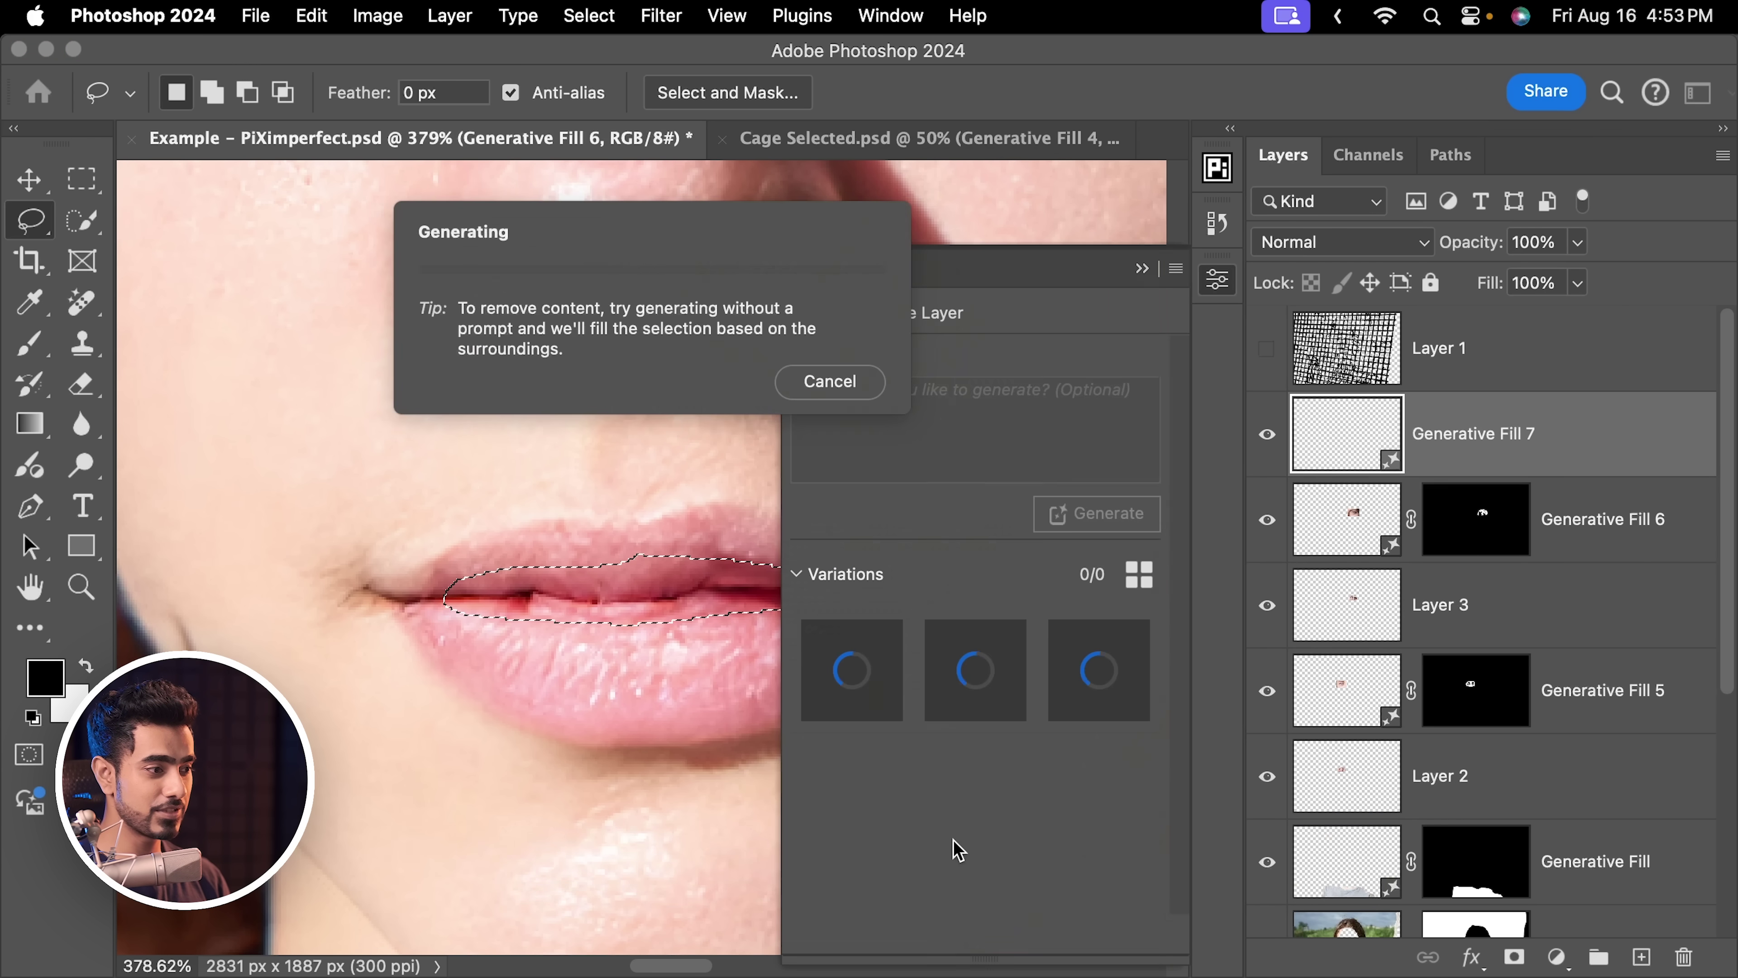
pyautogui.hscroll(5, 383, 544)
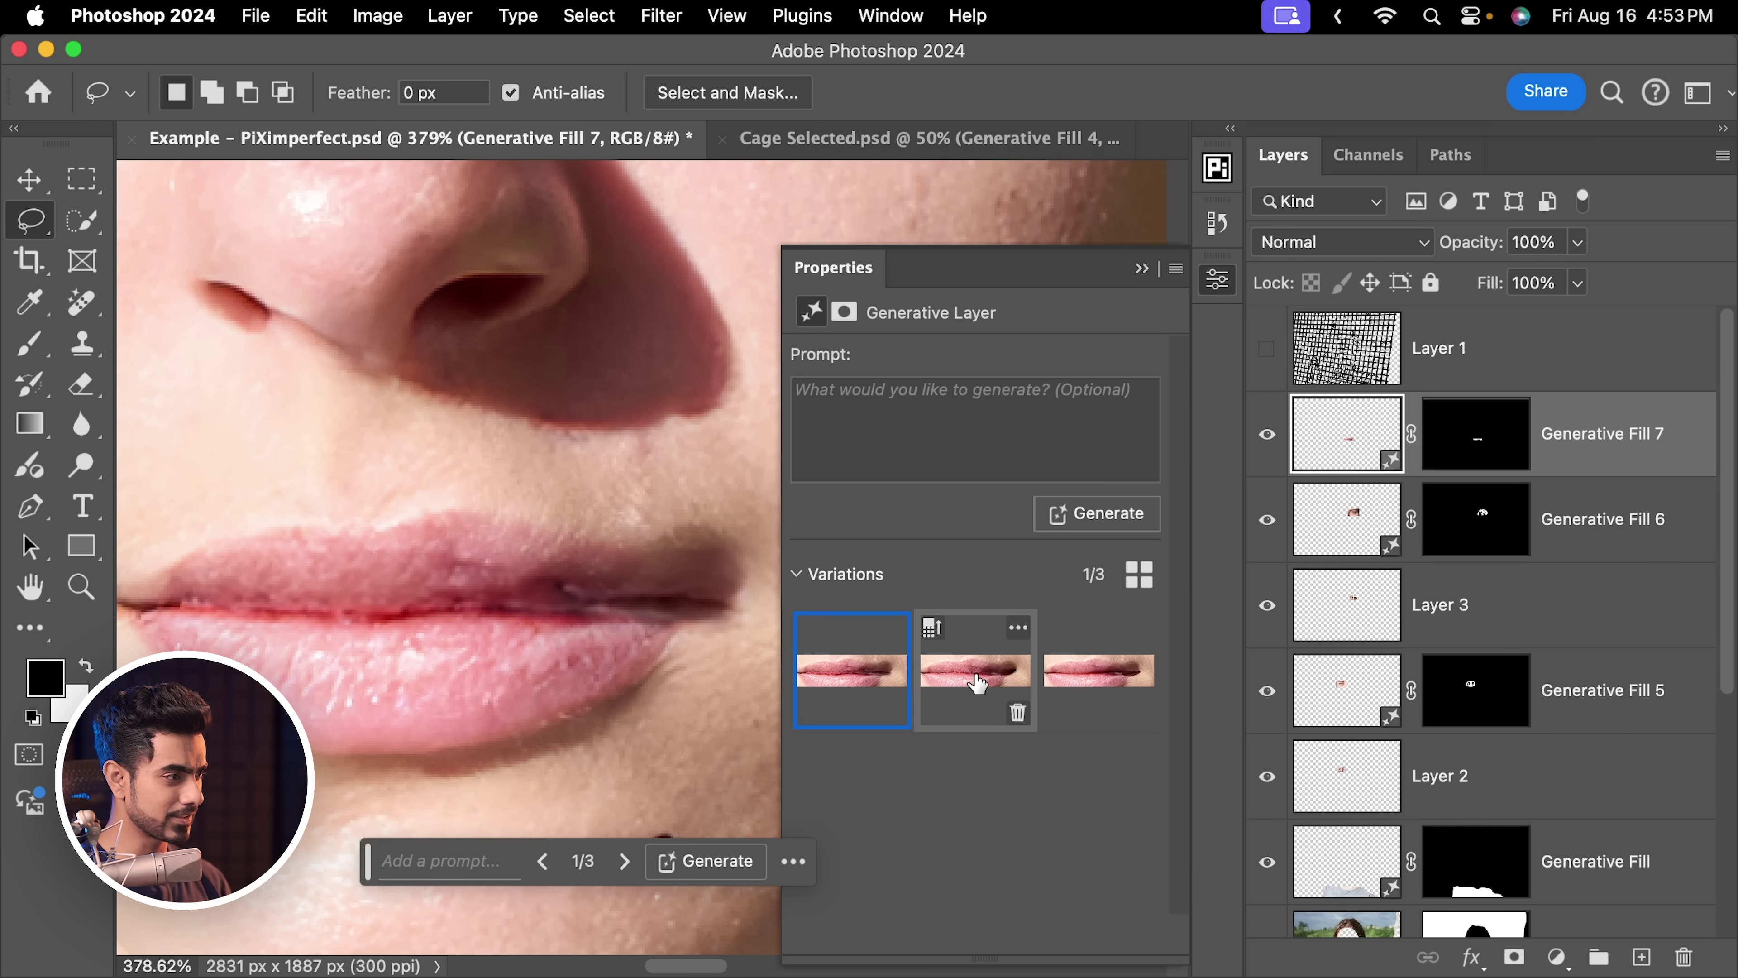
pyautogui.click(977, 674)
pyautogui.scroll(-6, 569, 613)
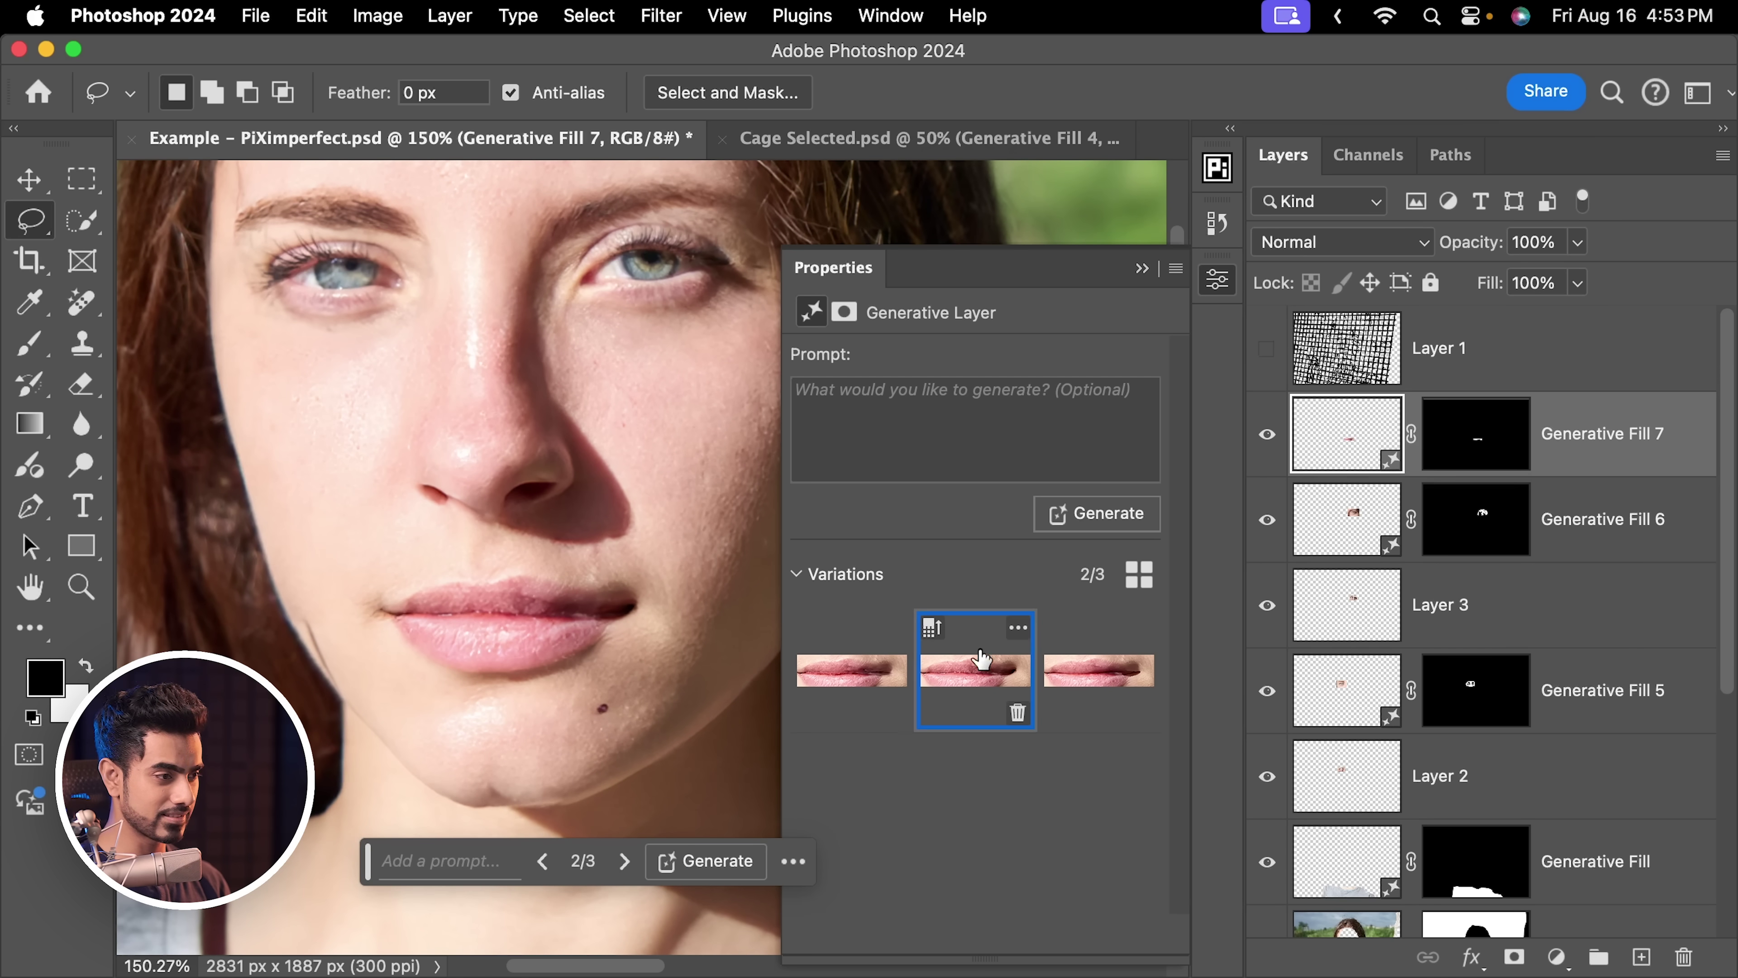
pyautogui.click(1092, 682)
pyautogui.click(975, 675)
pyautogui.scroll(3, 574, 594)
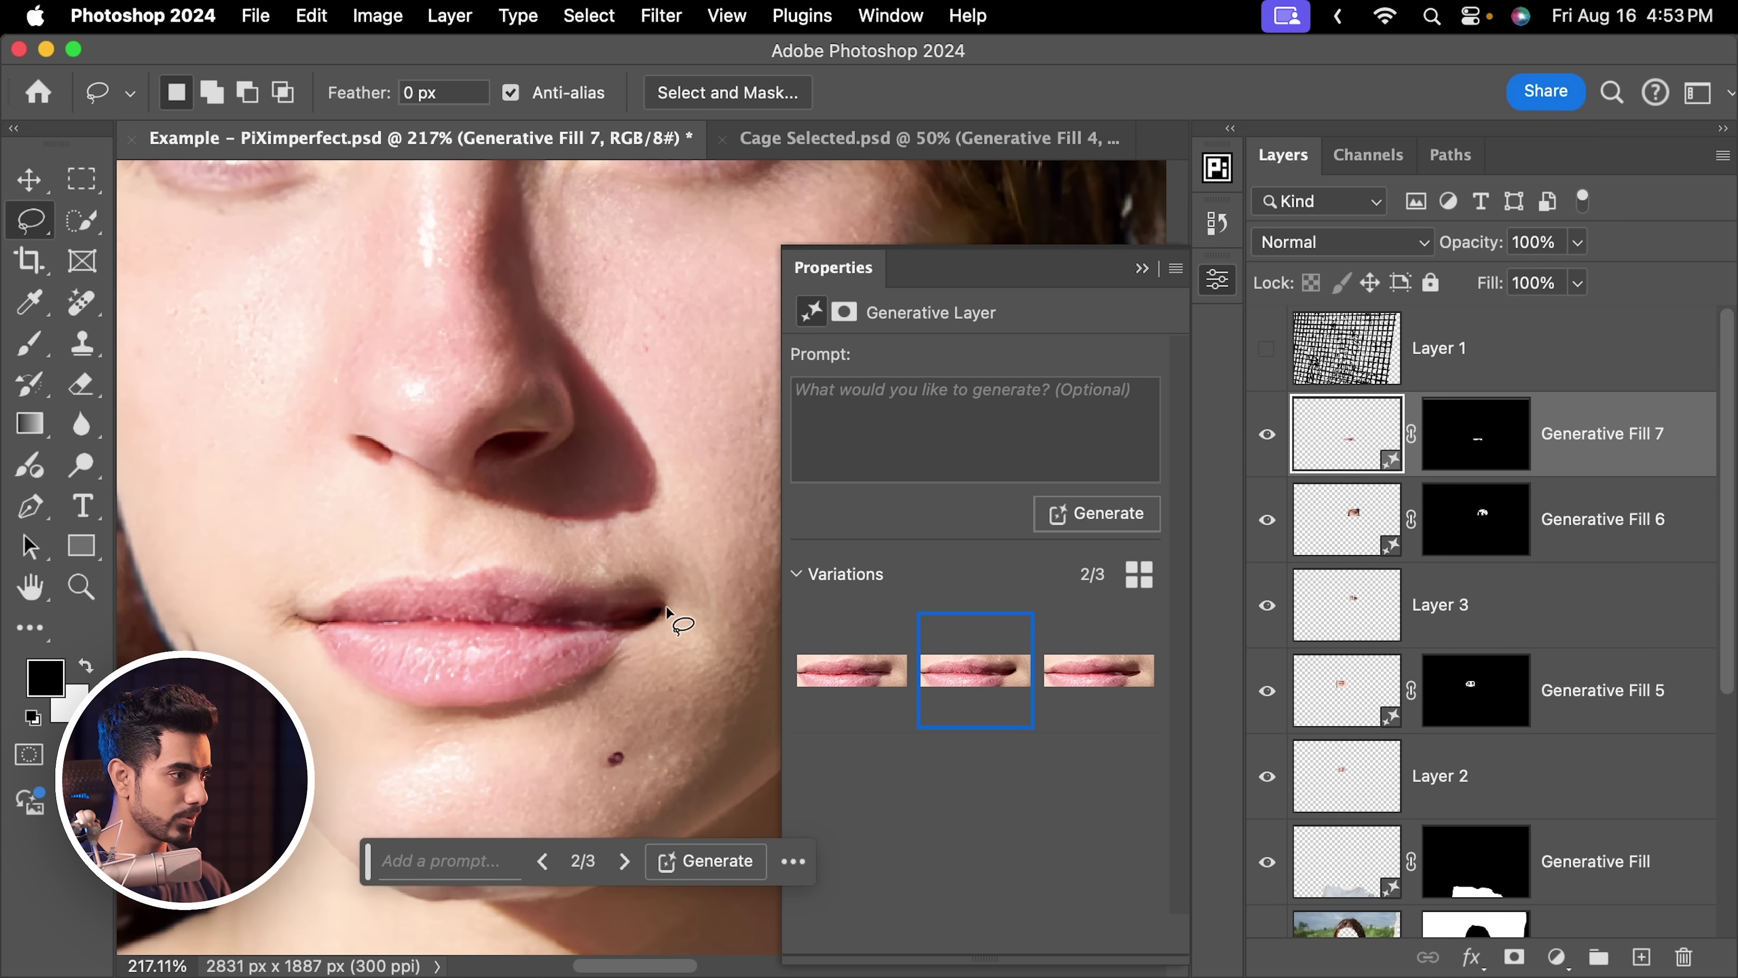
# Regenerate the dark right lip corner with Generative Fill, keeping variation 3
pyautogui.moveTo(670, 587)
pyautogui.mouseDown()
pyautogui.moveTo(569, 601)
pyautogui.moveTo(540, 638)
pyautogui.moveTo(651, 656)
pyautogui.moveTo(674, 573)
pyautogui.mouseUp()
pyautogui.click(465, 853)
pyautogui.click(942, 858)
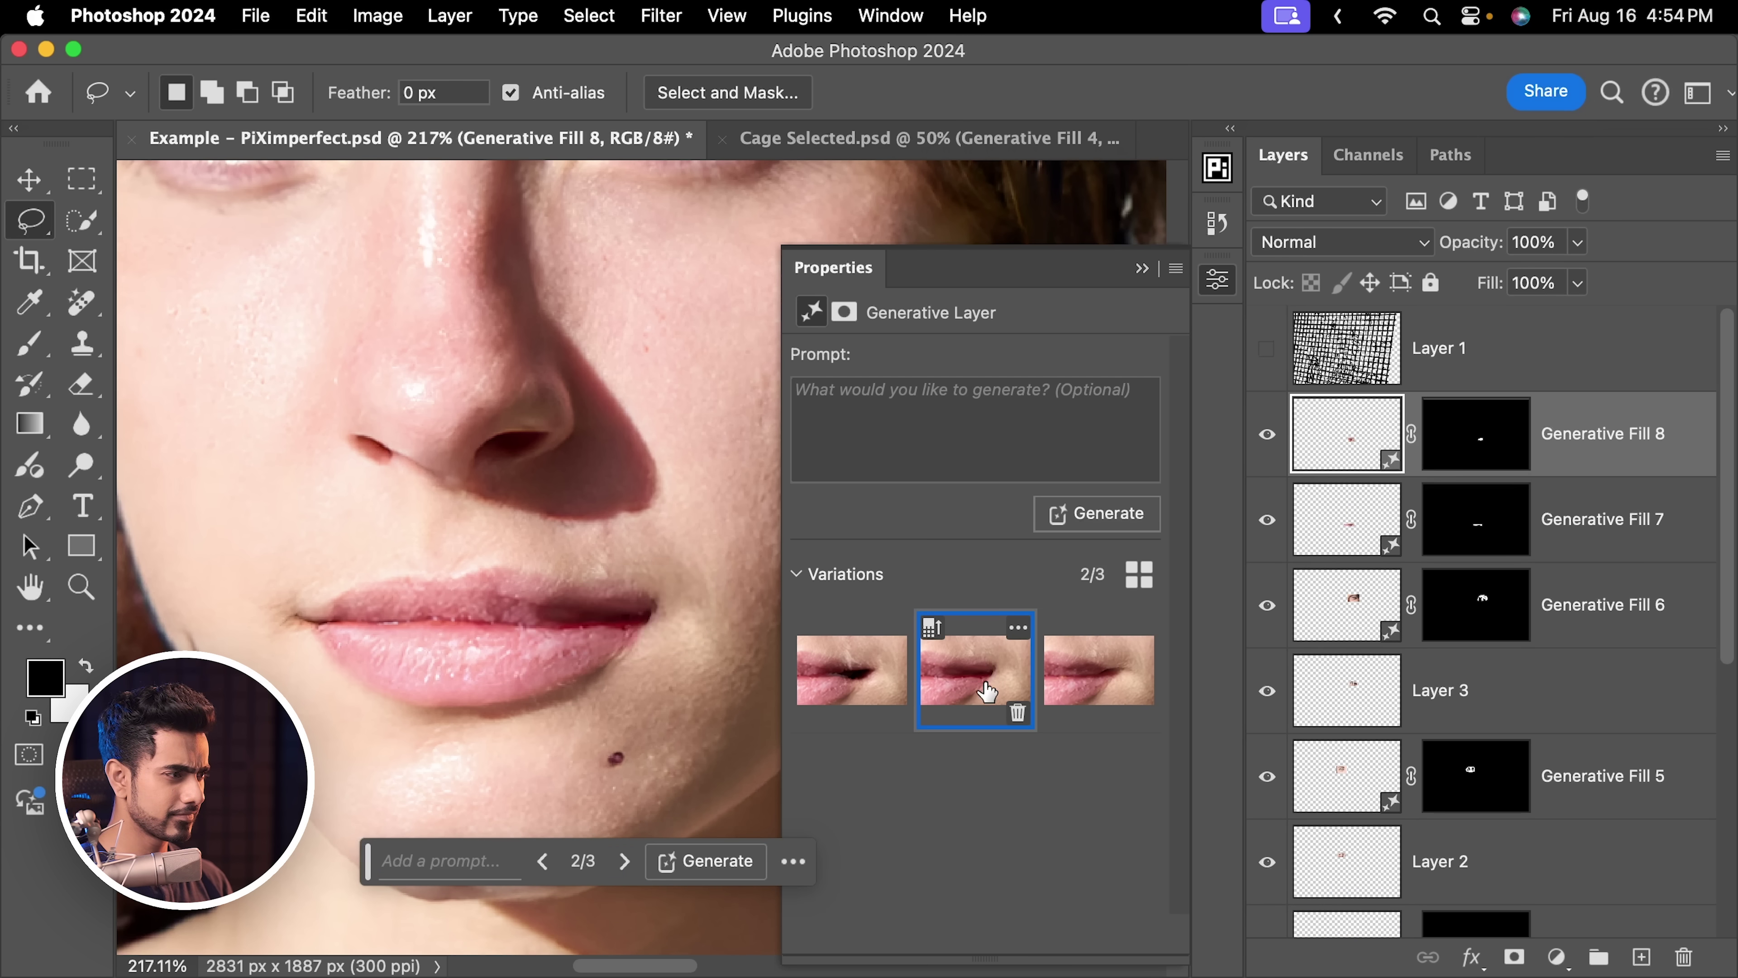
pyautogui.click(1095, 685)
pyautogui.click(1142, 268)
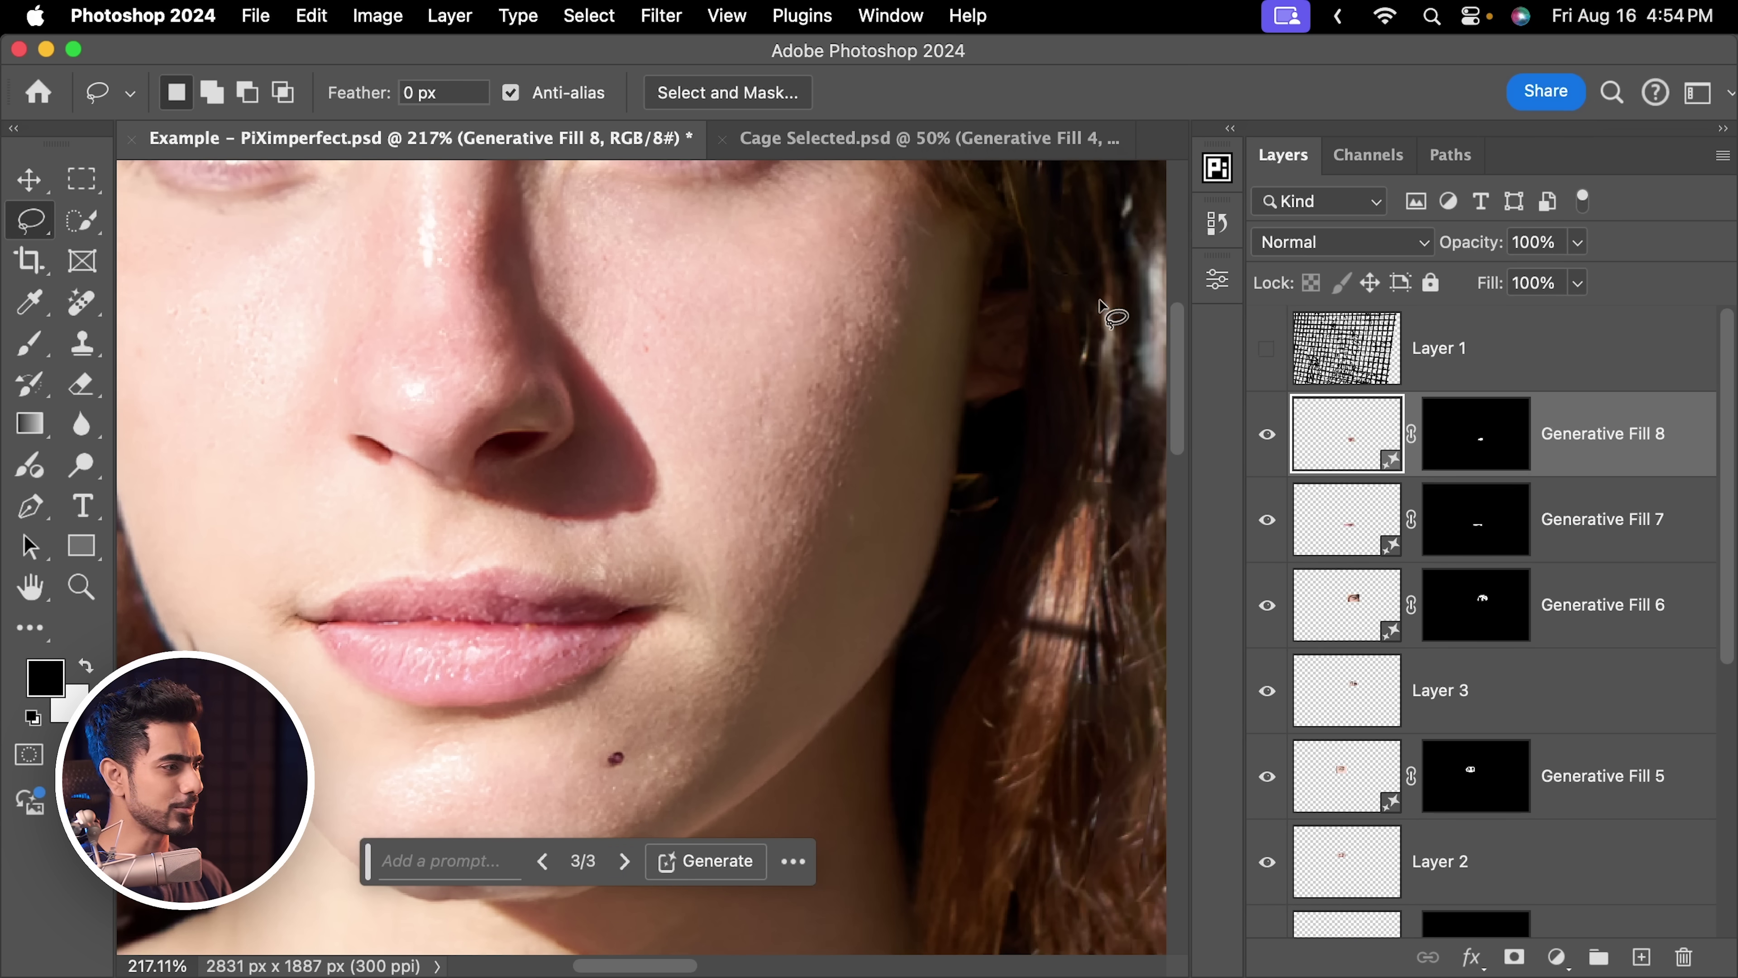
# Switch to the Remove Tool from the healing brush group
pyautogui.scroll(-5, 718, 419)
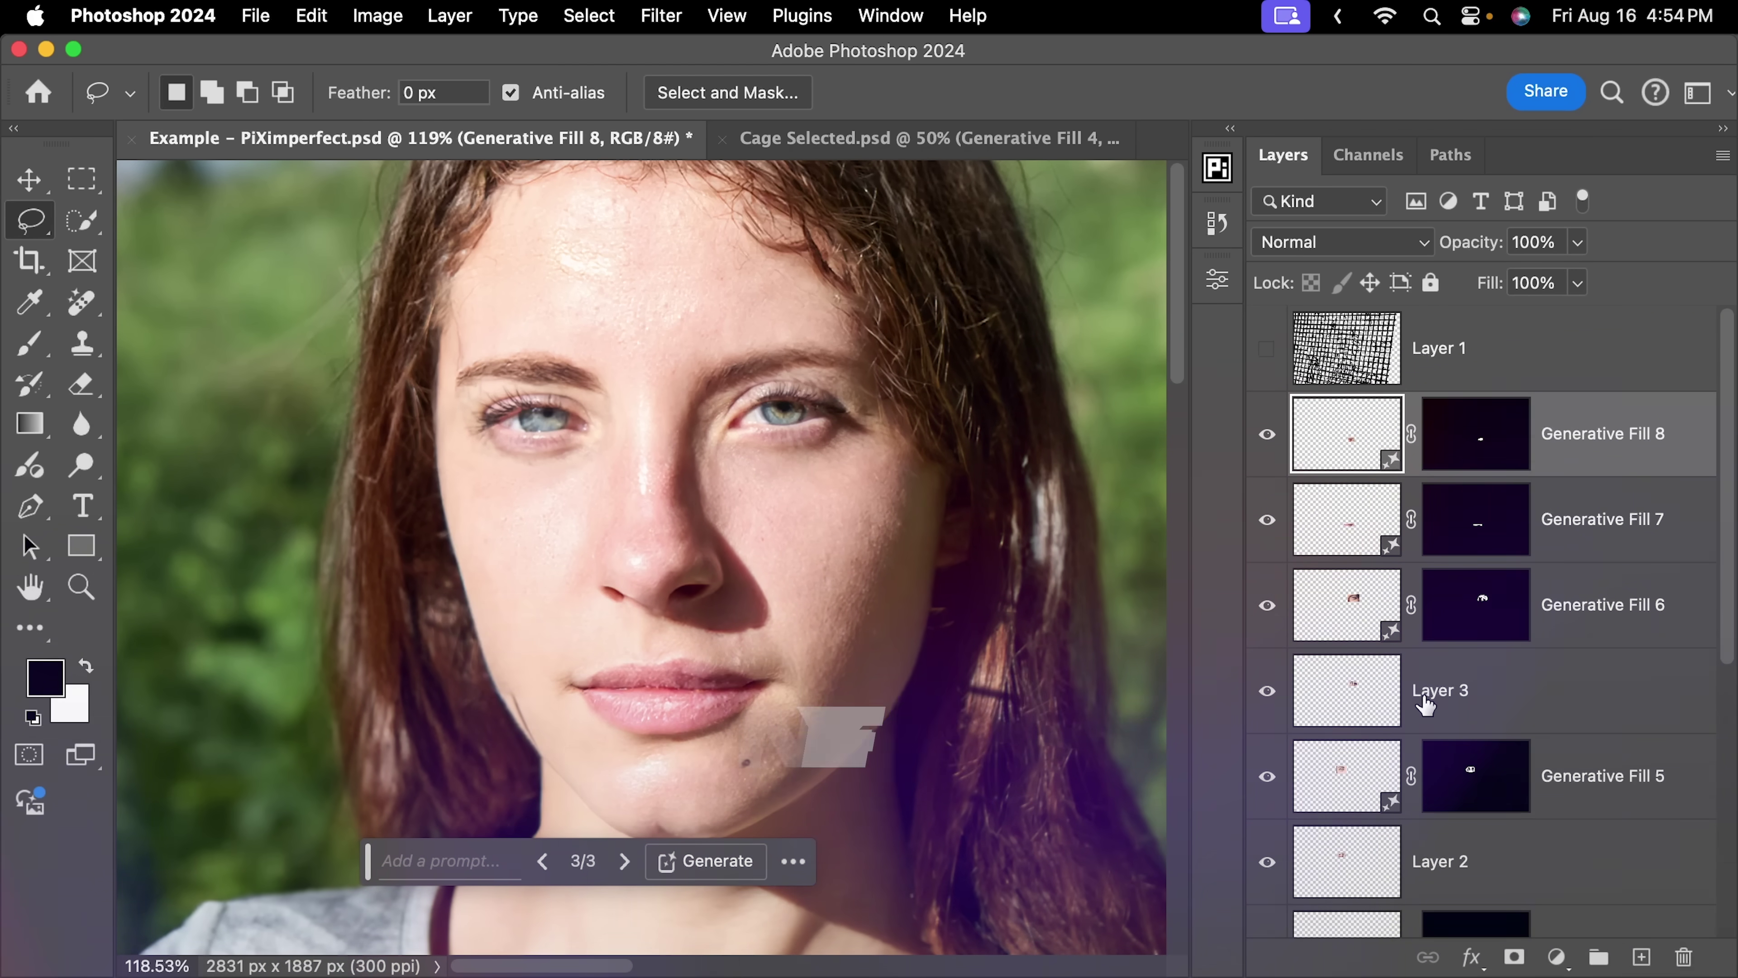
pyautogui.click(93, 314)
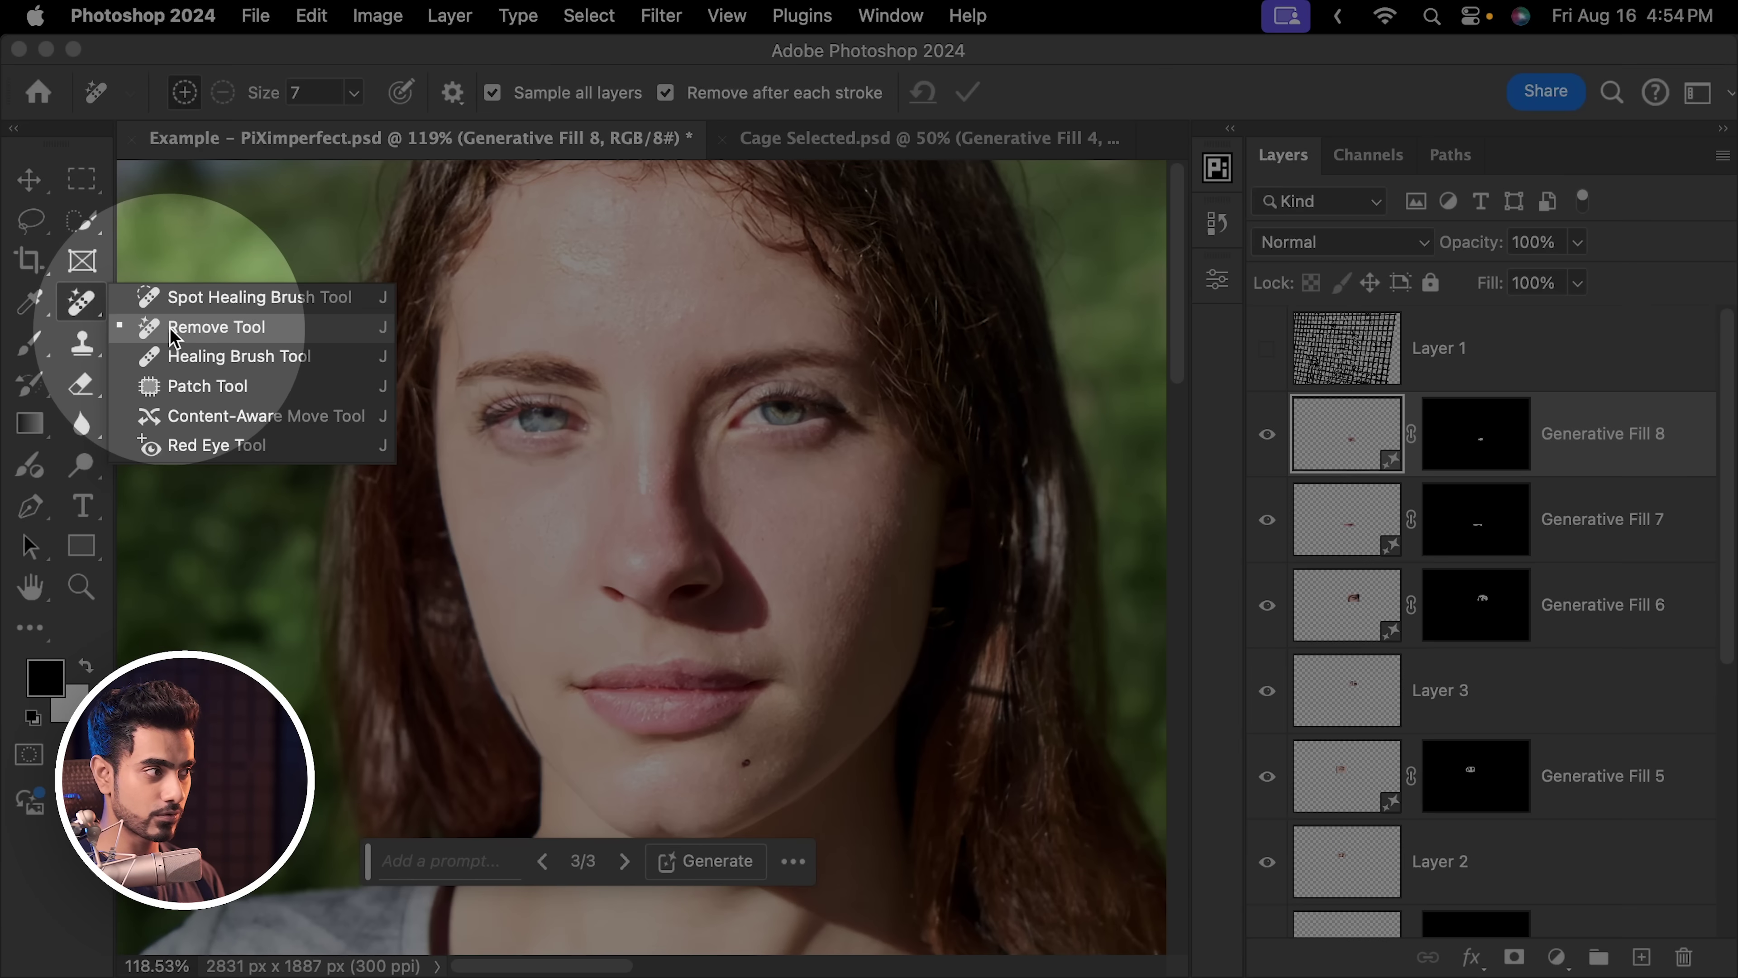
pyautogui.click(172, 330)
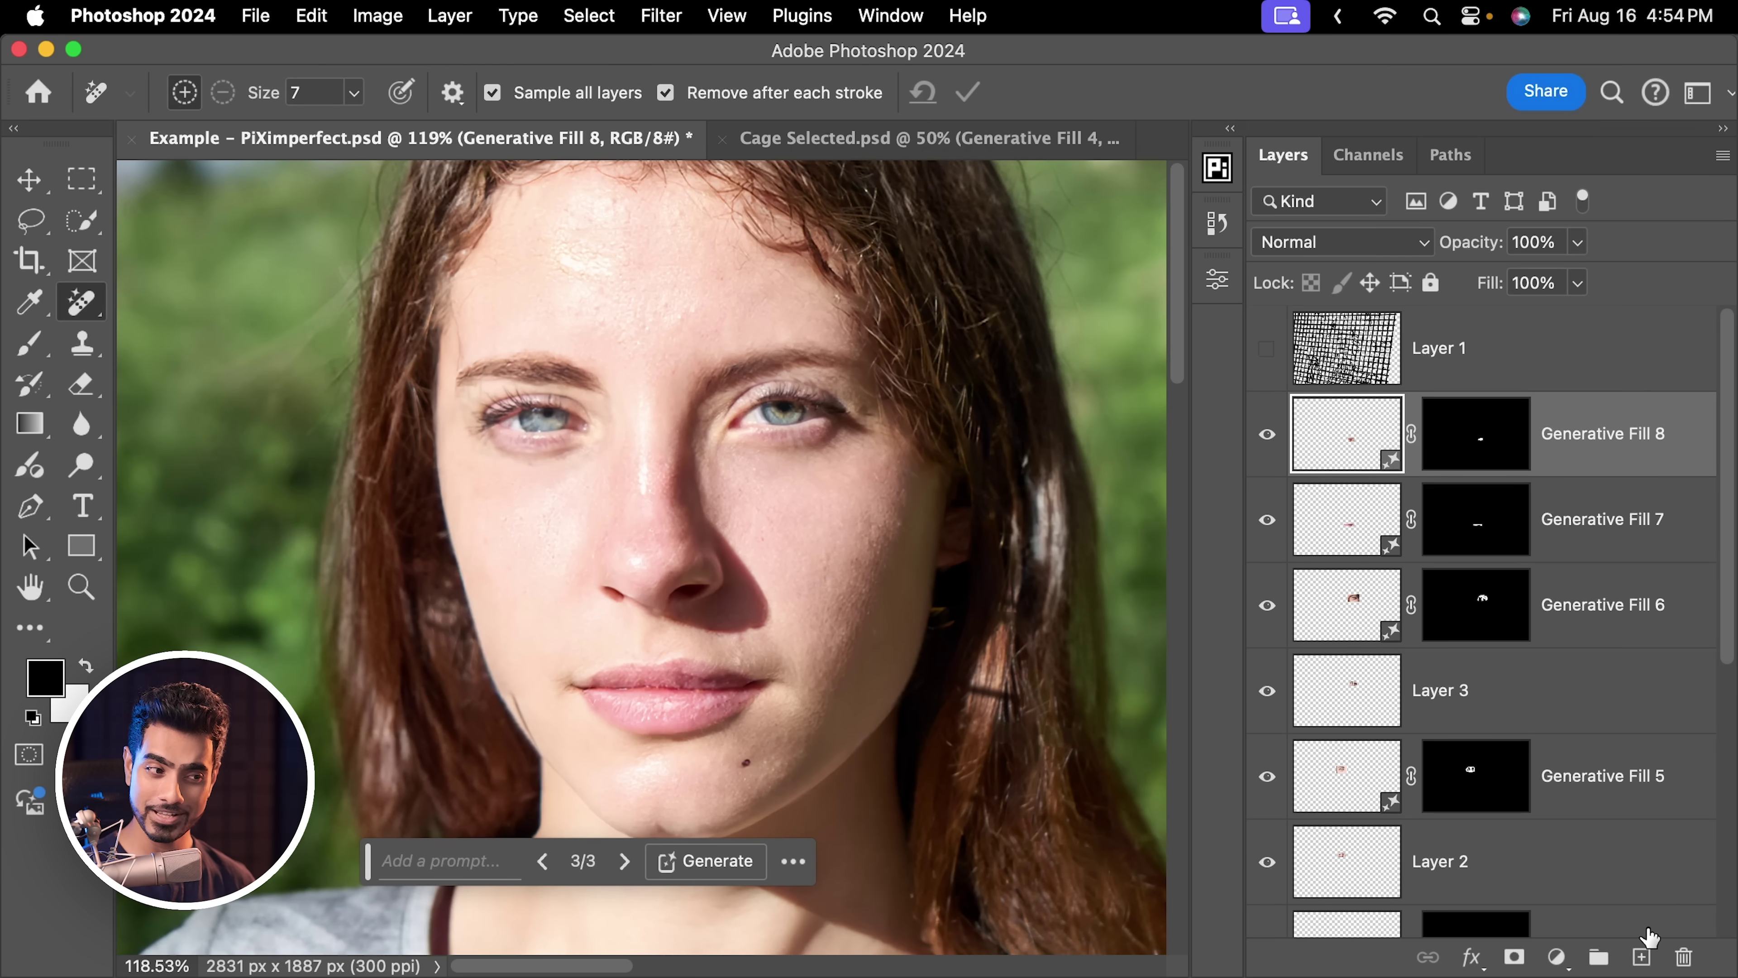
# Add a new layer named 'Litte Fixes' and shrink the Remove brush slightly
pyautogui.click(1642, 957)
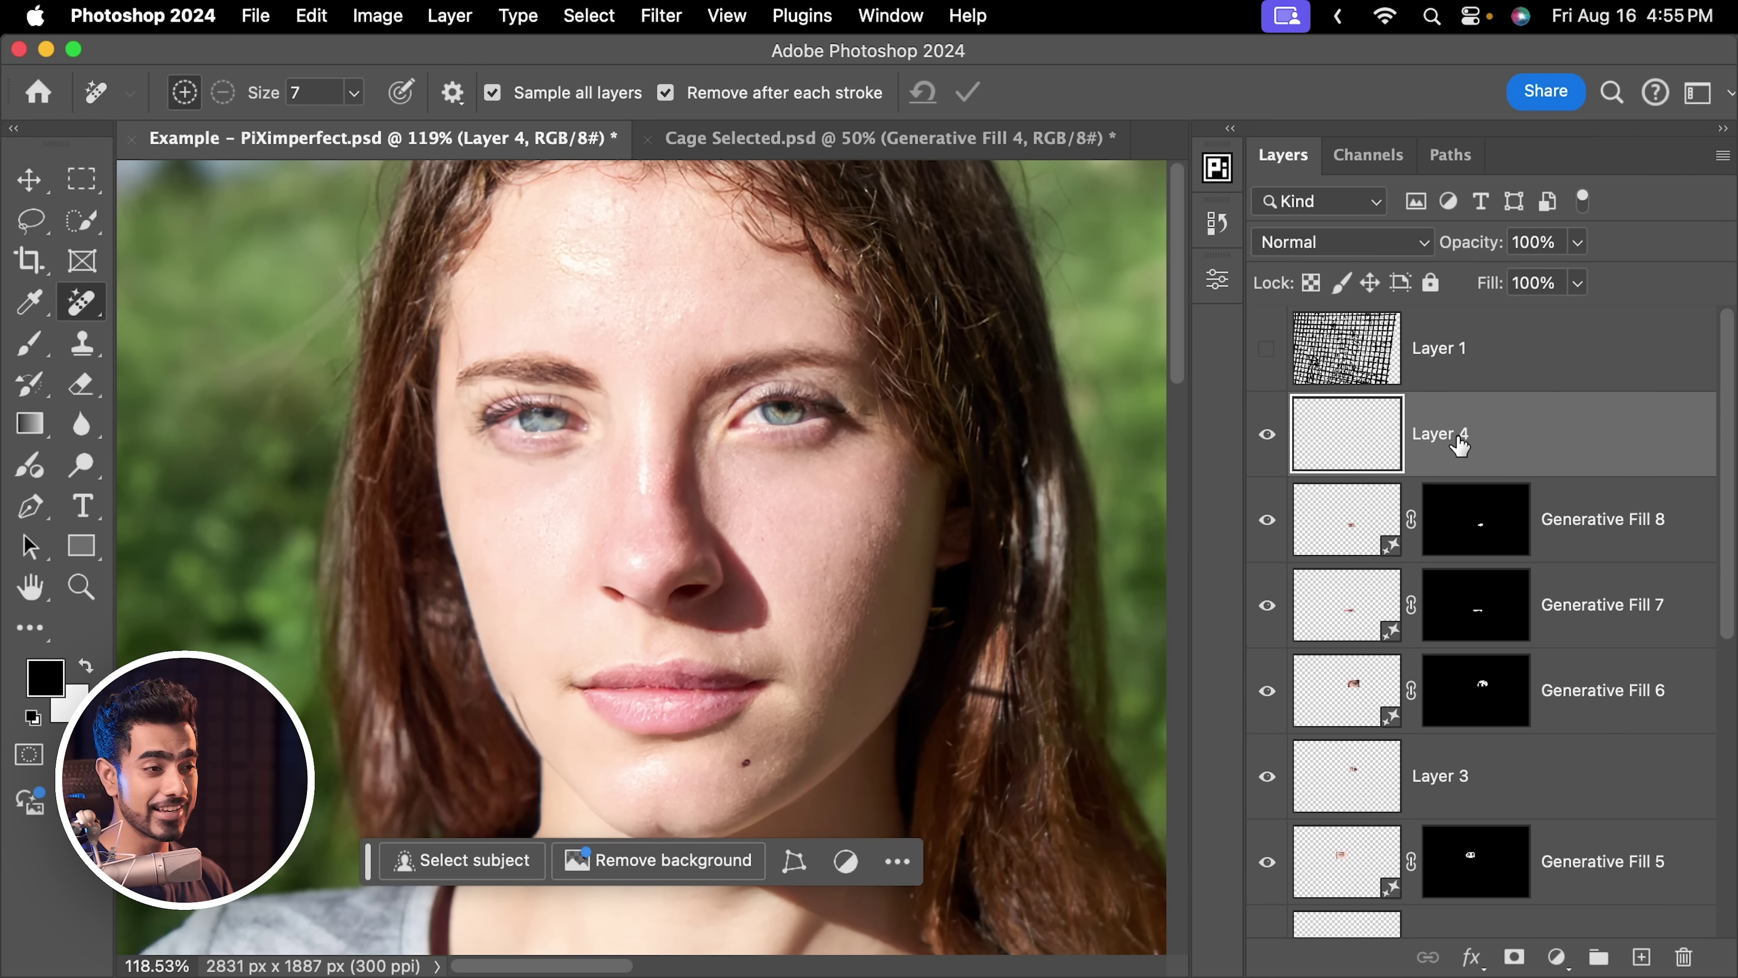
pyautogui.write('Litte Fixes')
pyautogui.press('Return')
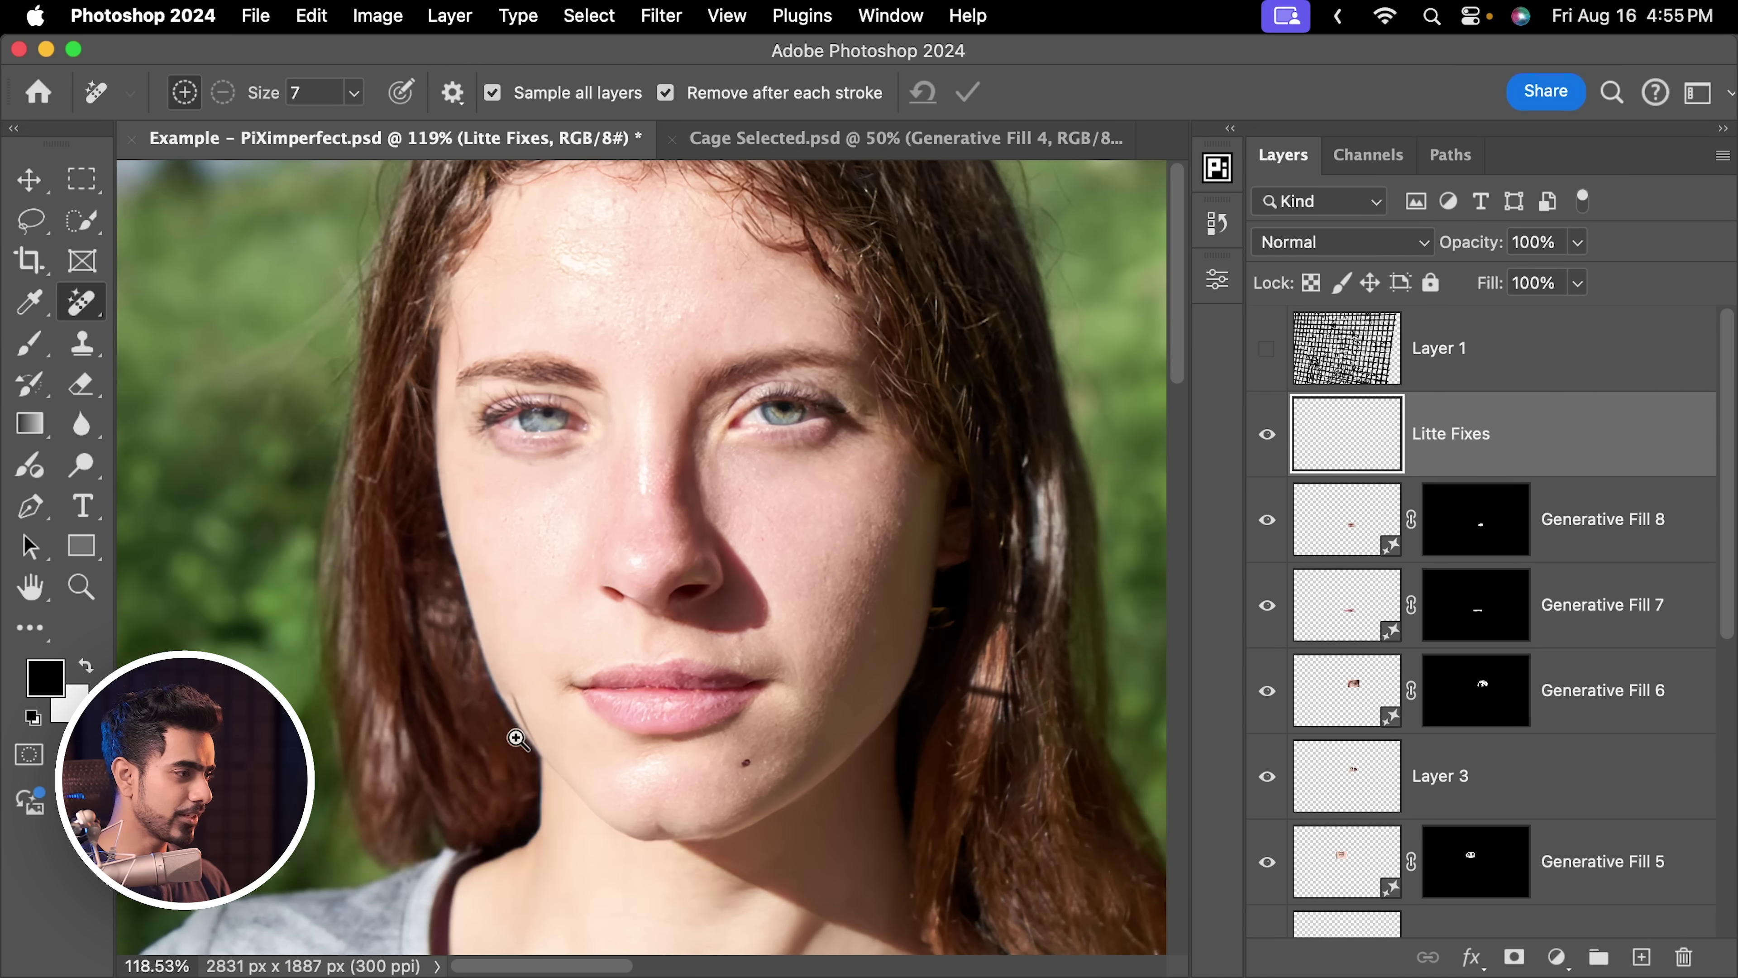
pyautogui.scroll(5, 516, 730)
pyautogui.press('[')
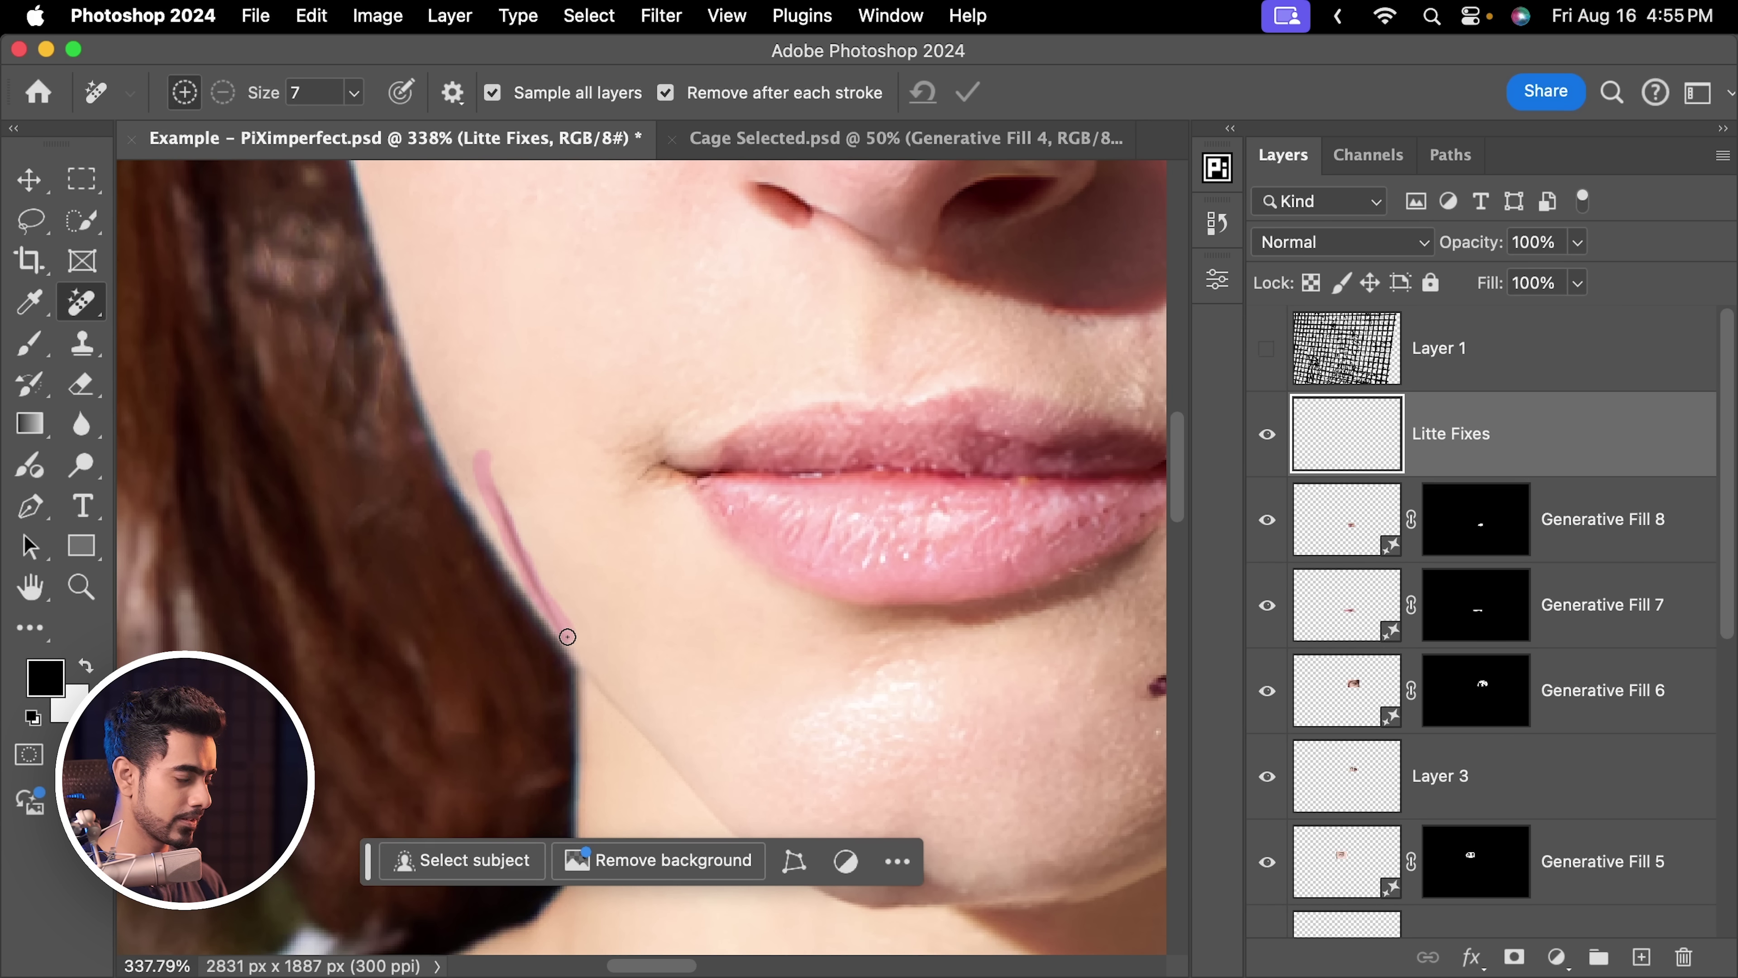
# Paint out the stray jaw-edge line, the chin blemish and the pupil spot
pyautogui.moveTo(491, 476); pyautogui.dragTo(489, 473)
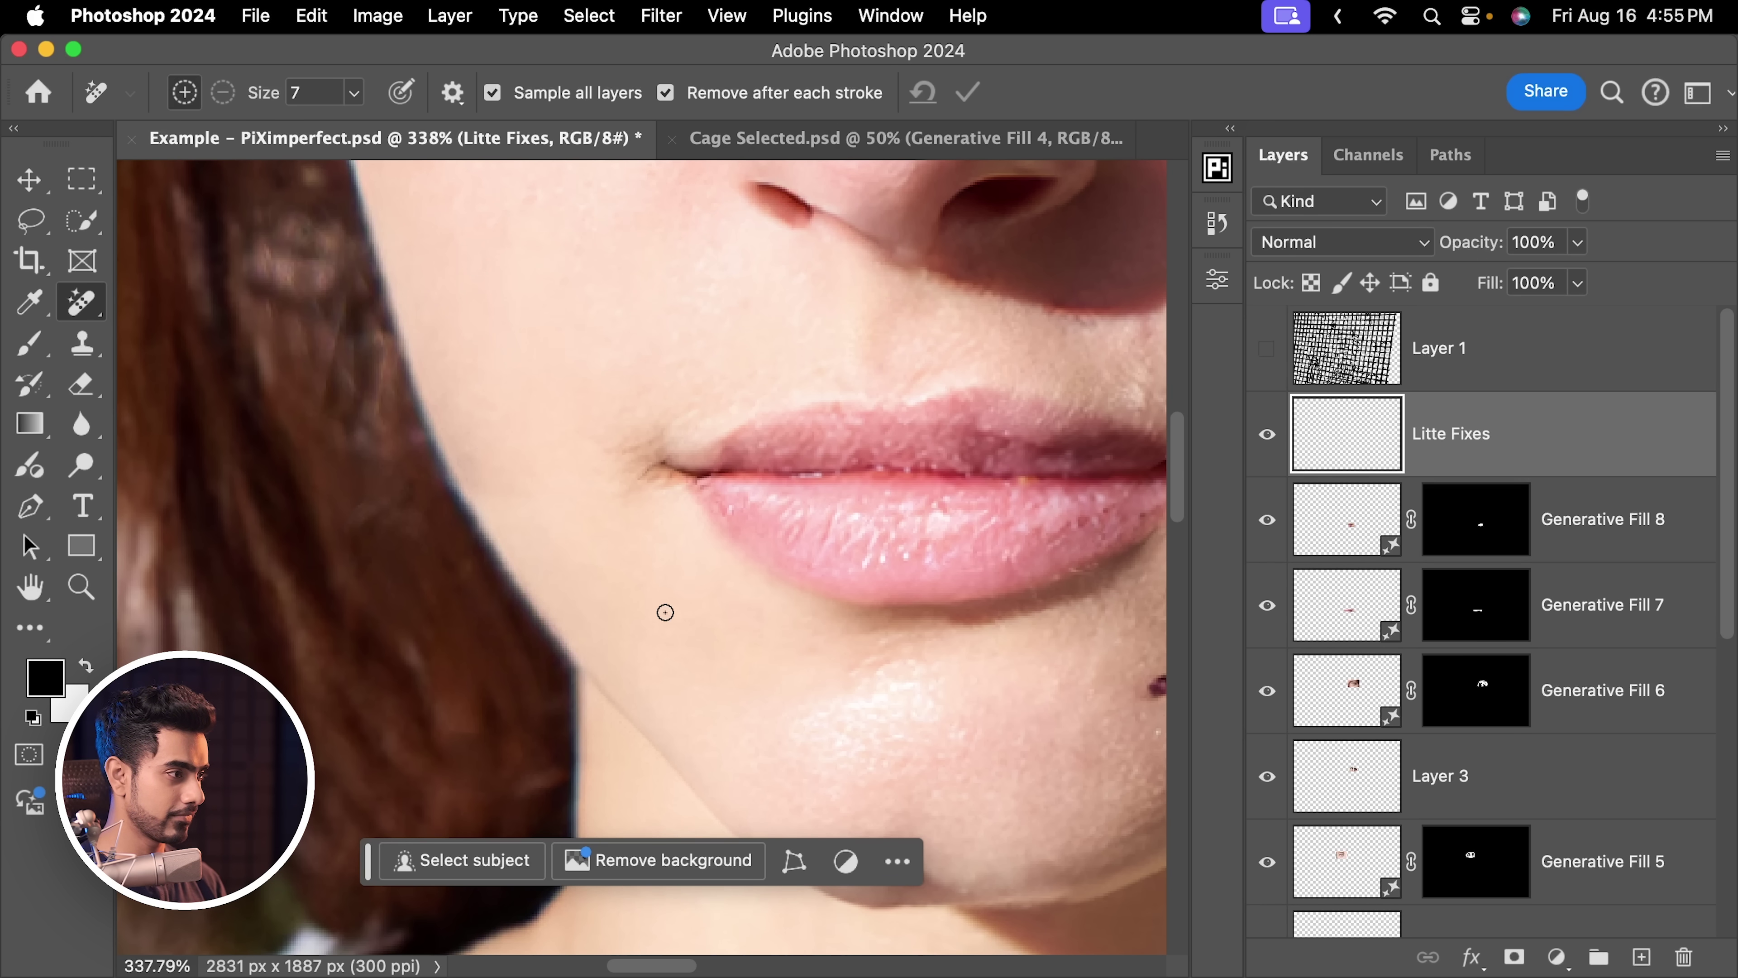
pyautogui.hscroll(5, 908, 632)
pyautogui.moveTo(883, 696); pyautogui.dragTo(882, 694)
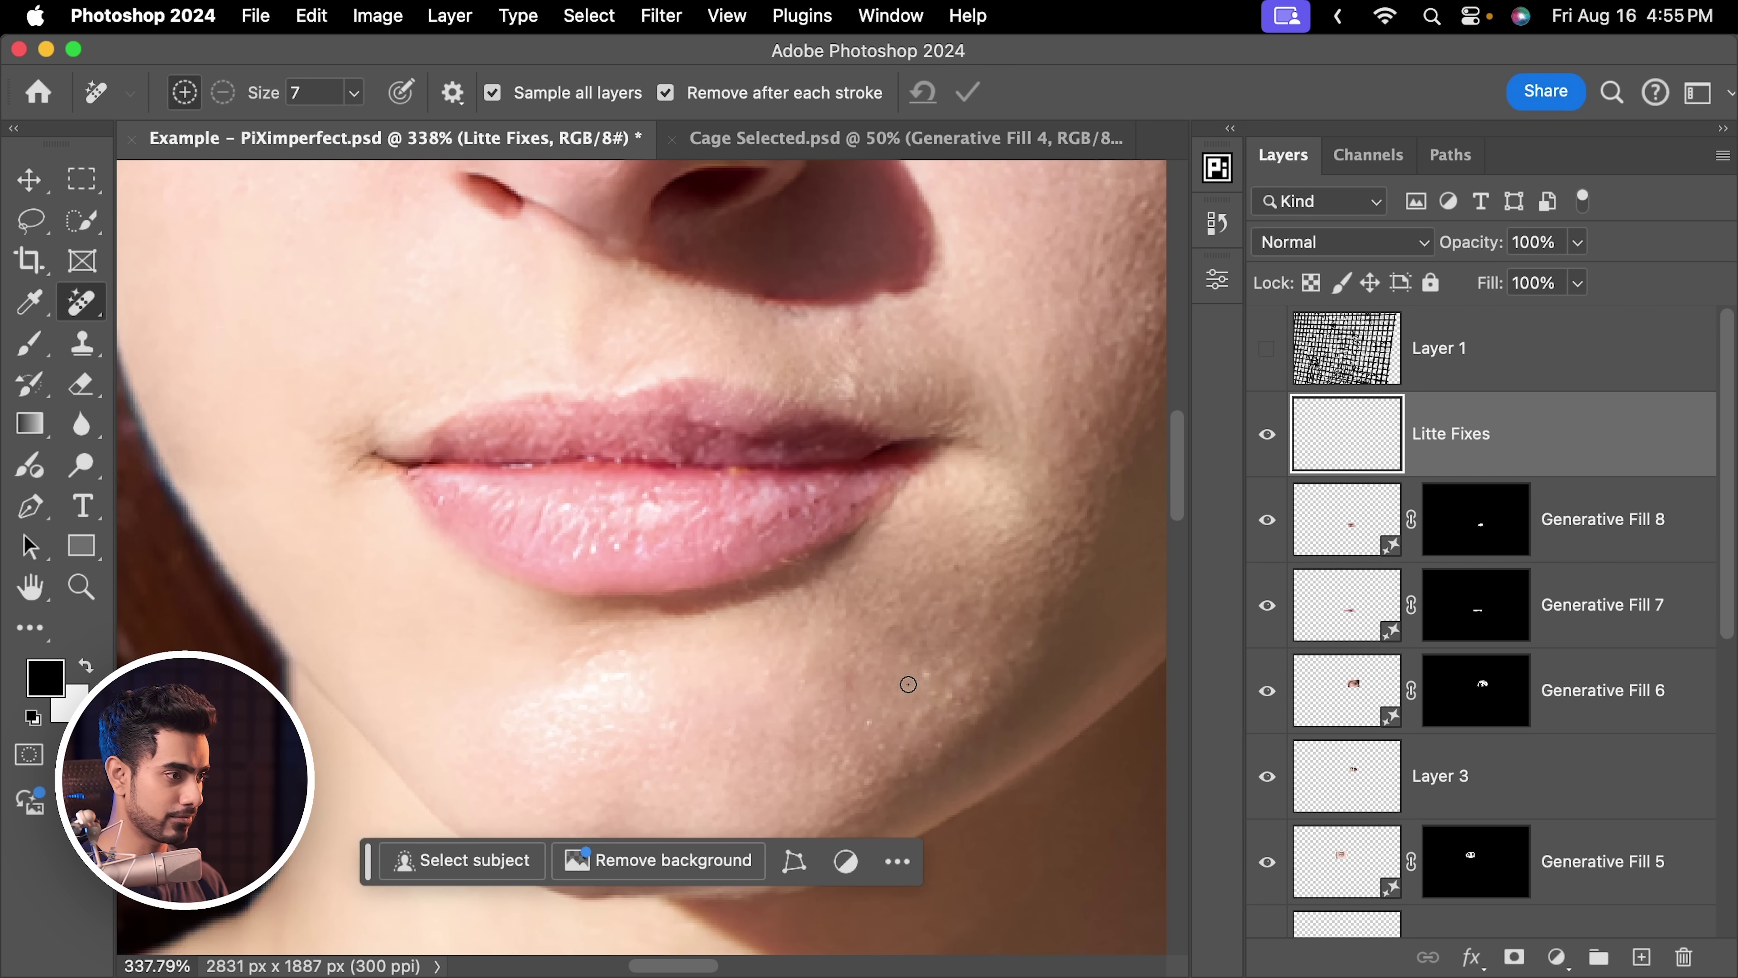
pyautogui.scroll(-10, 883, 529)
pyautogui.scroll(3, 830, 497)
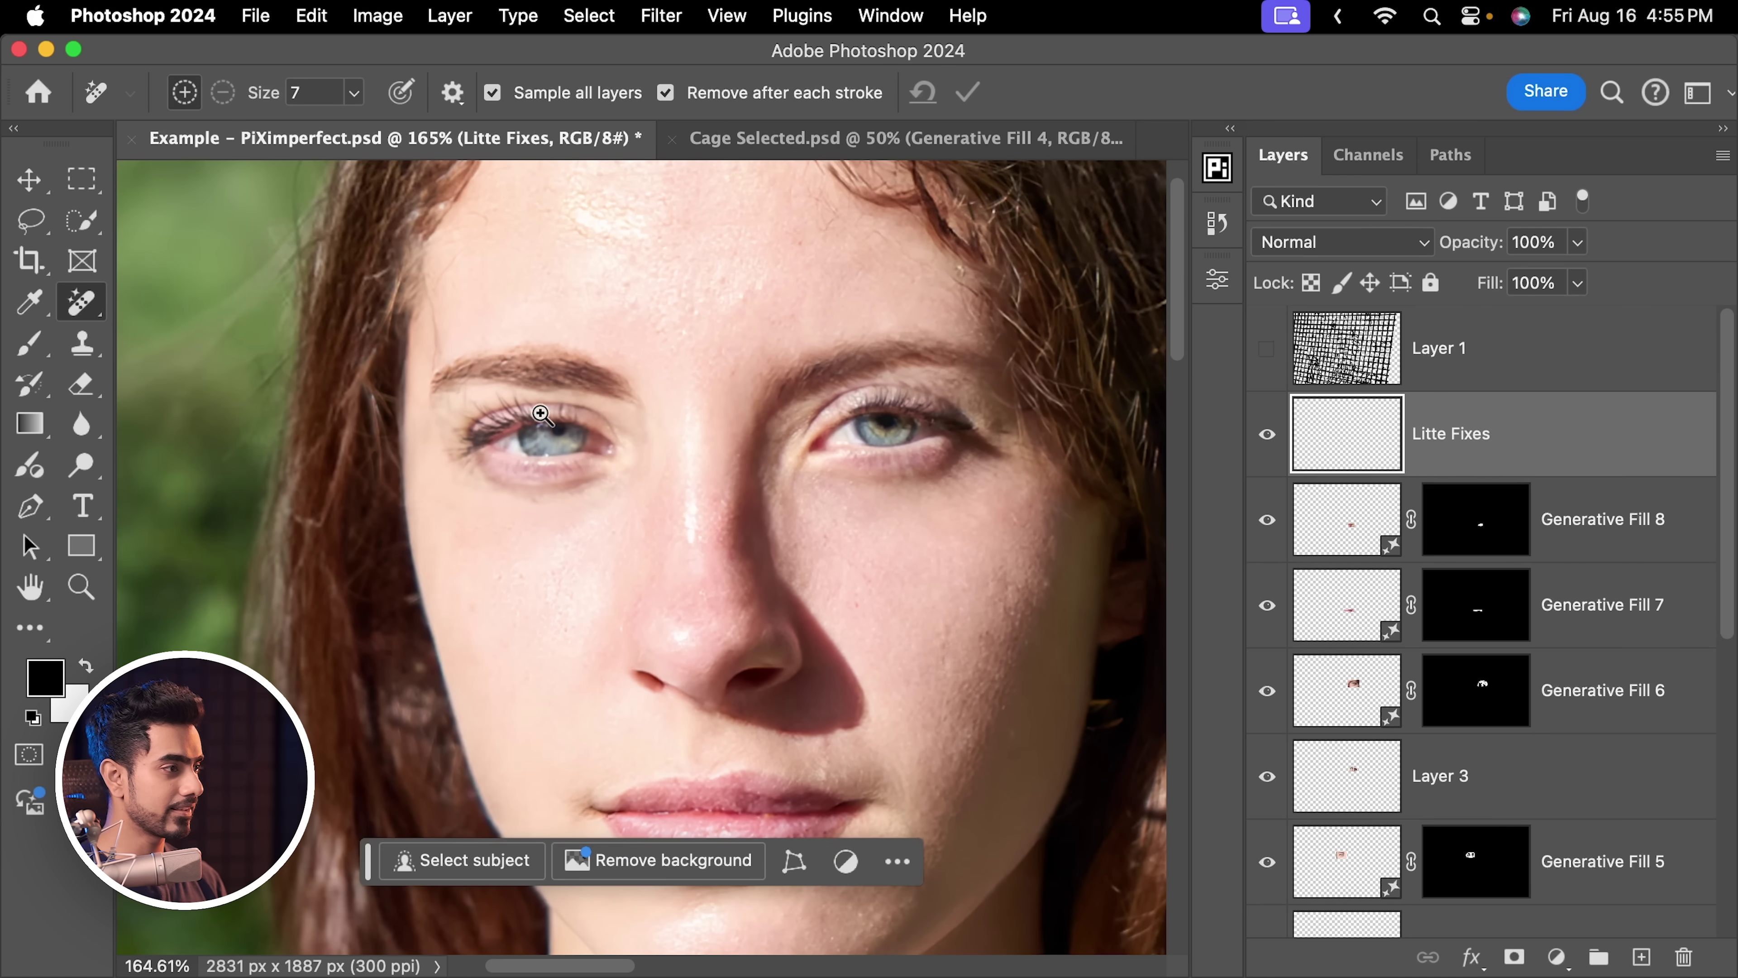
pyautogui.scroll(10, 664, 406)
pyautogui.scroll(4, 665, 406)
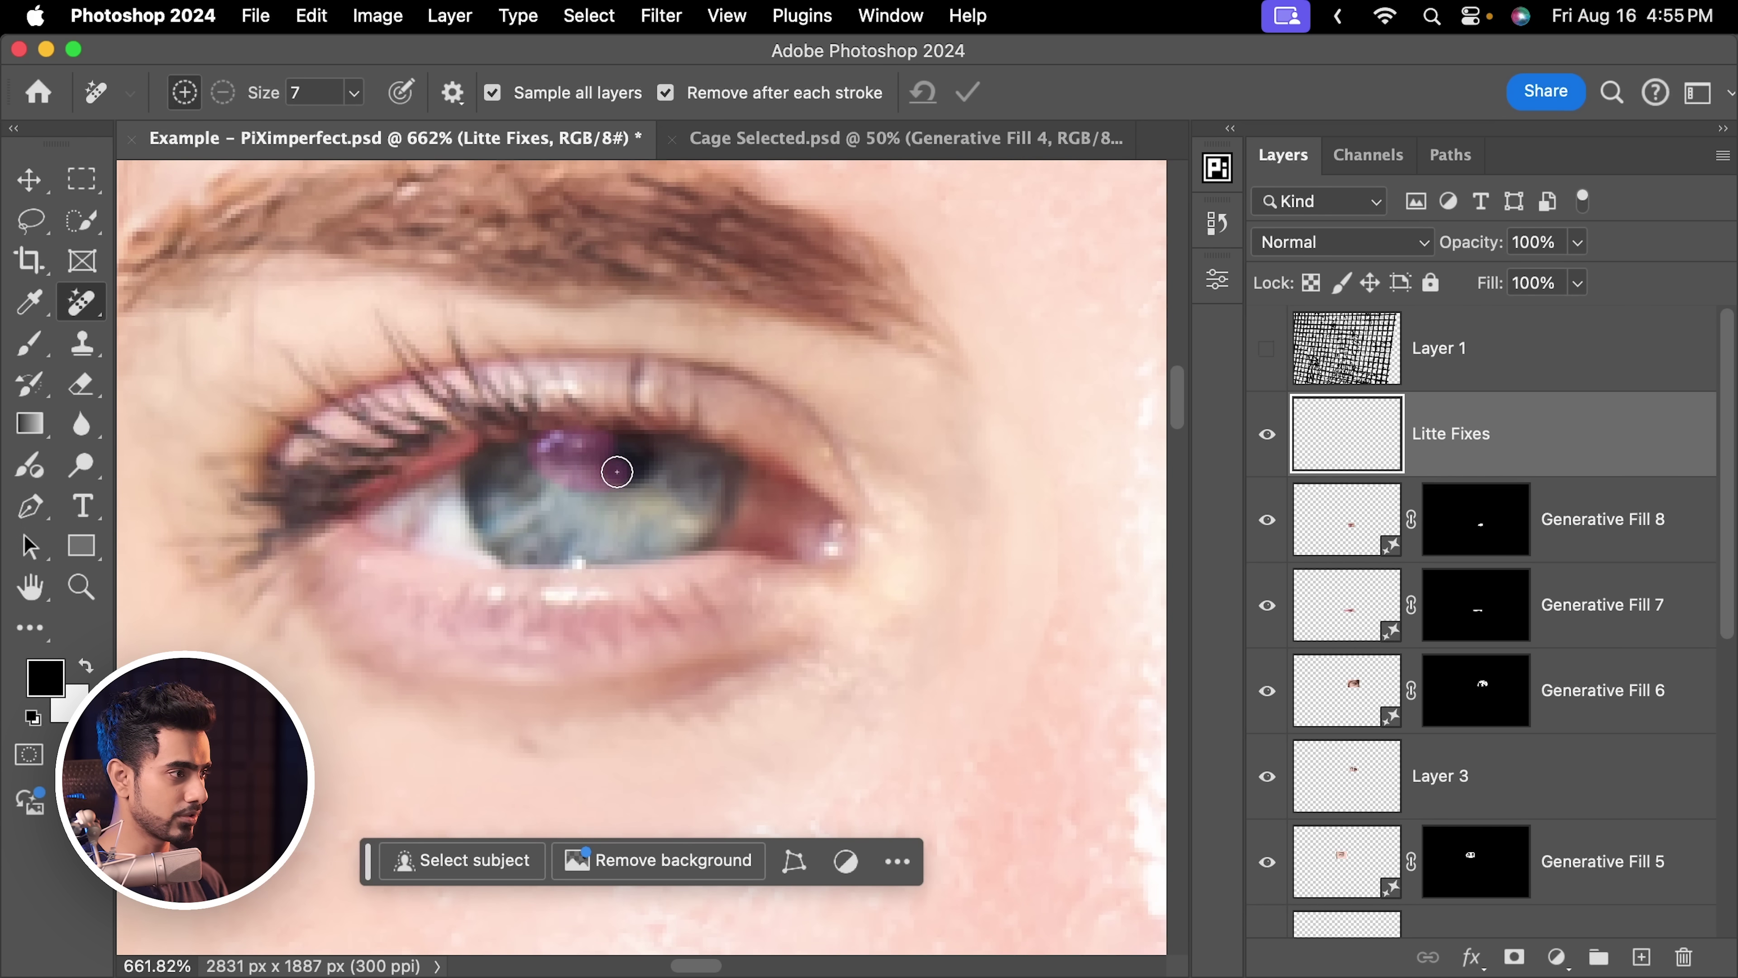
pyautogui.moveTo(616, 471); pyautogui.dragTo(594, 460)
pyautogui.scroll(-6, 558, 449)
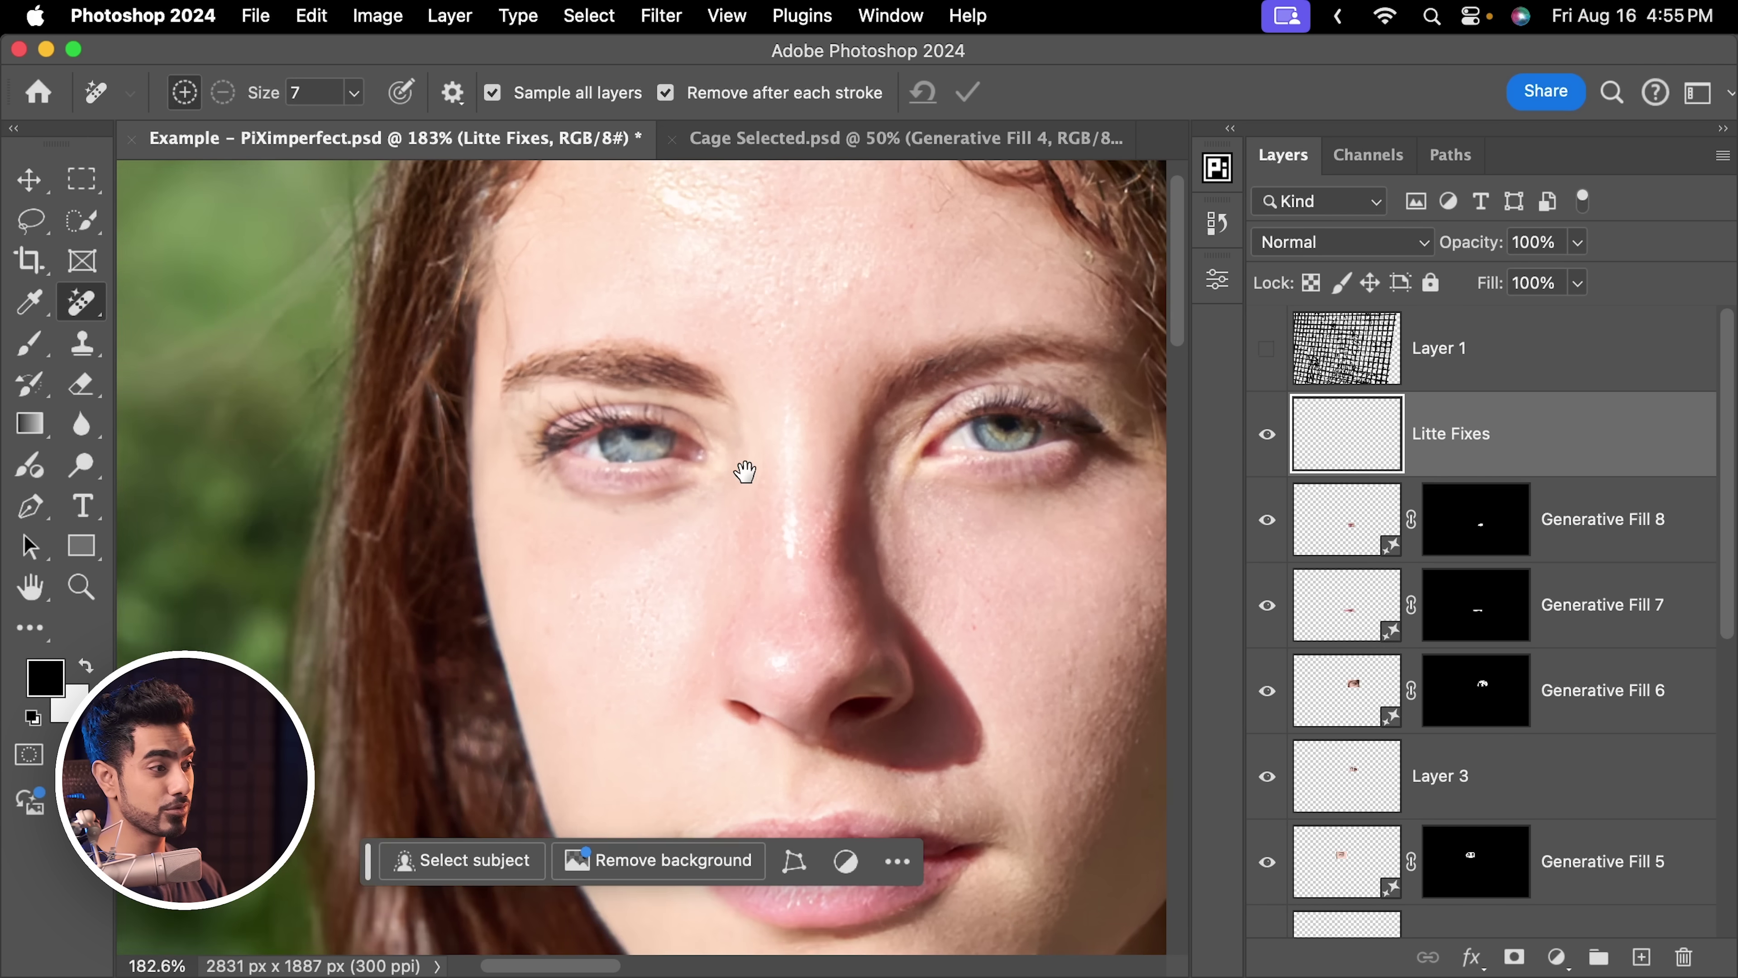
pyautogui.scroll(3, 652, 517)
pyautogui.scroll(1, 620, 471)
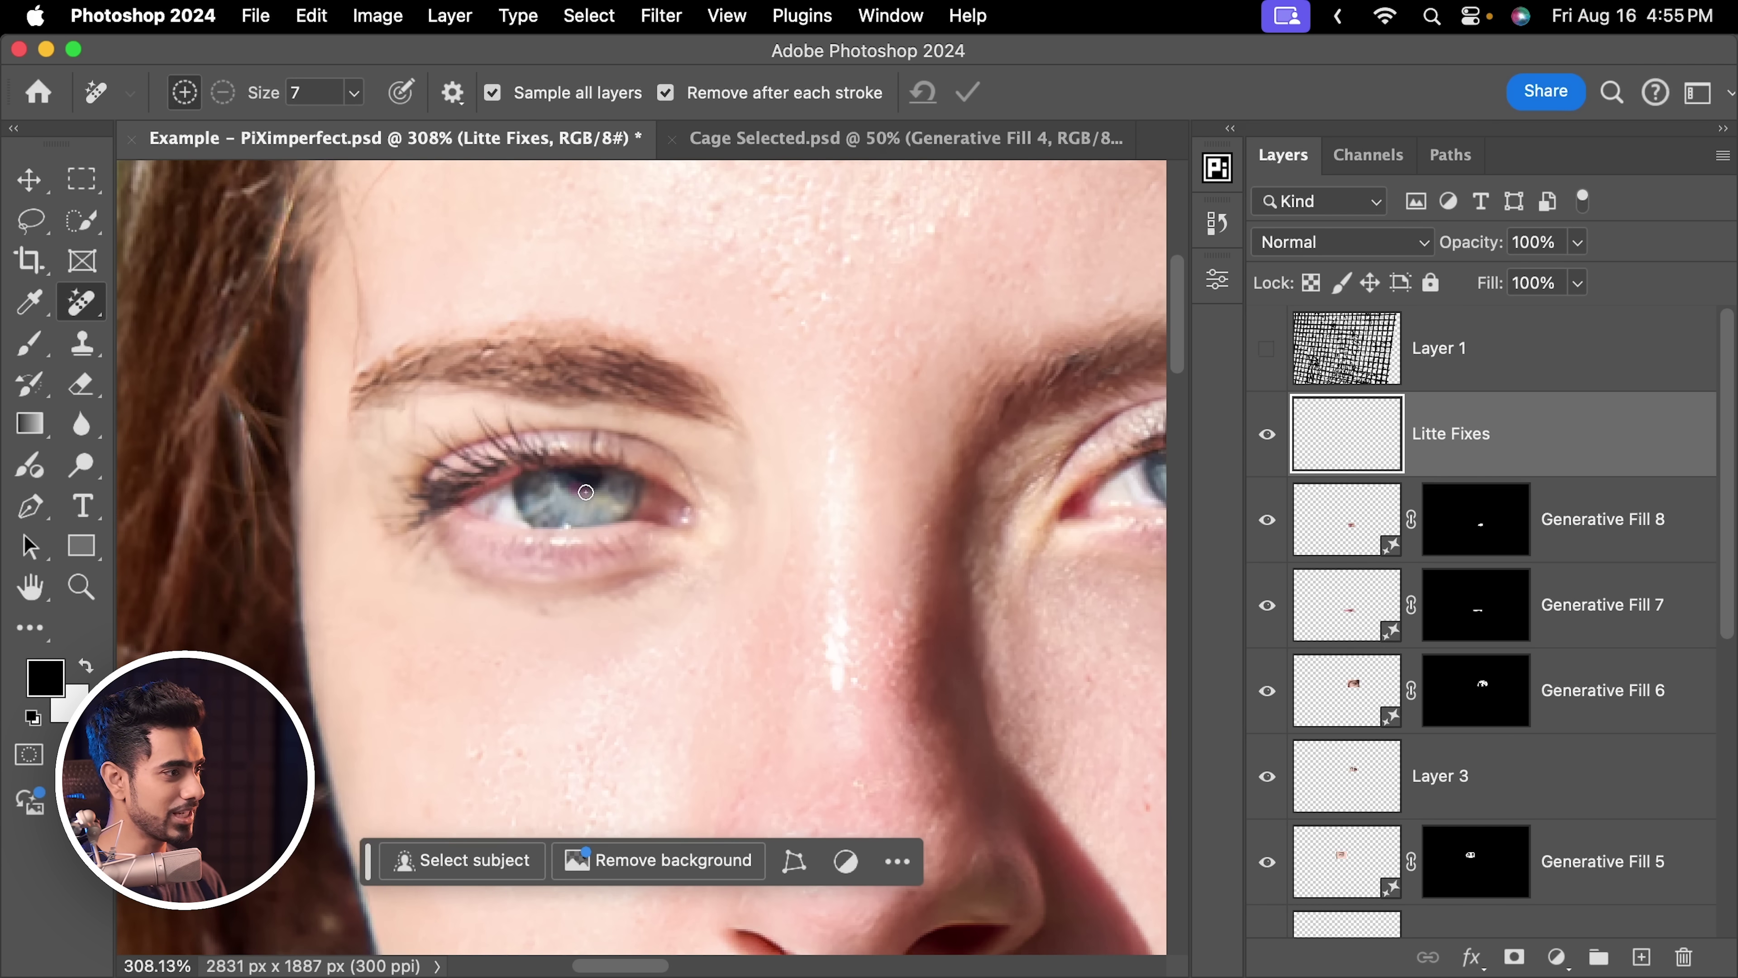
pyautogui.scroll(-2, 796, 595)
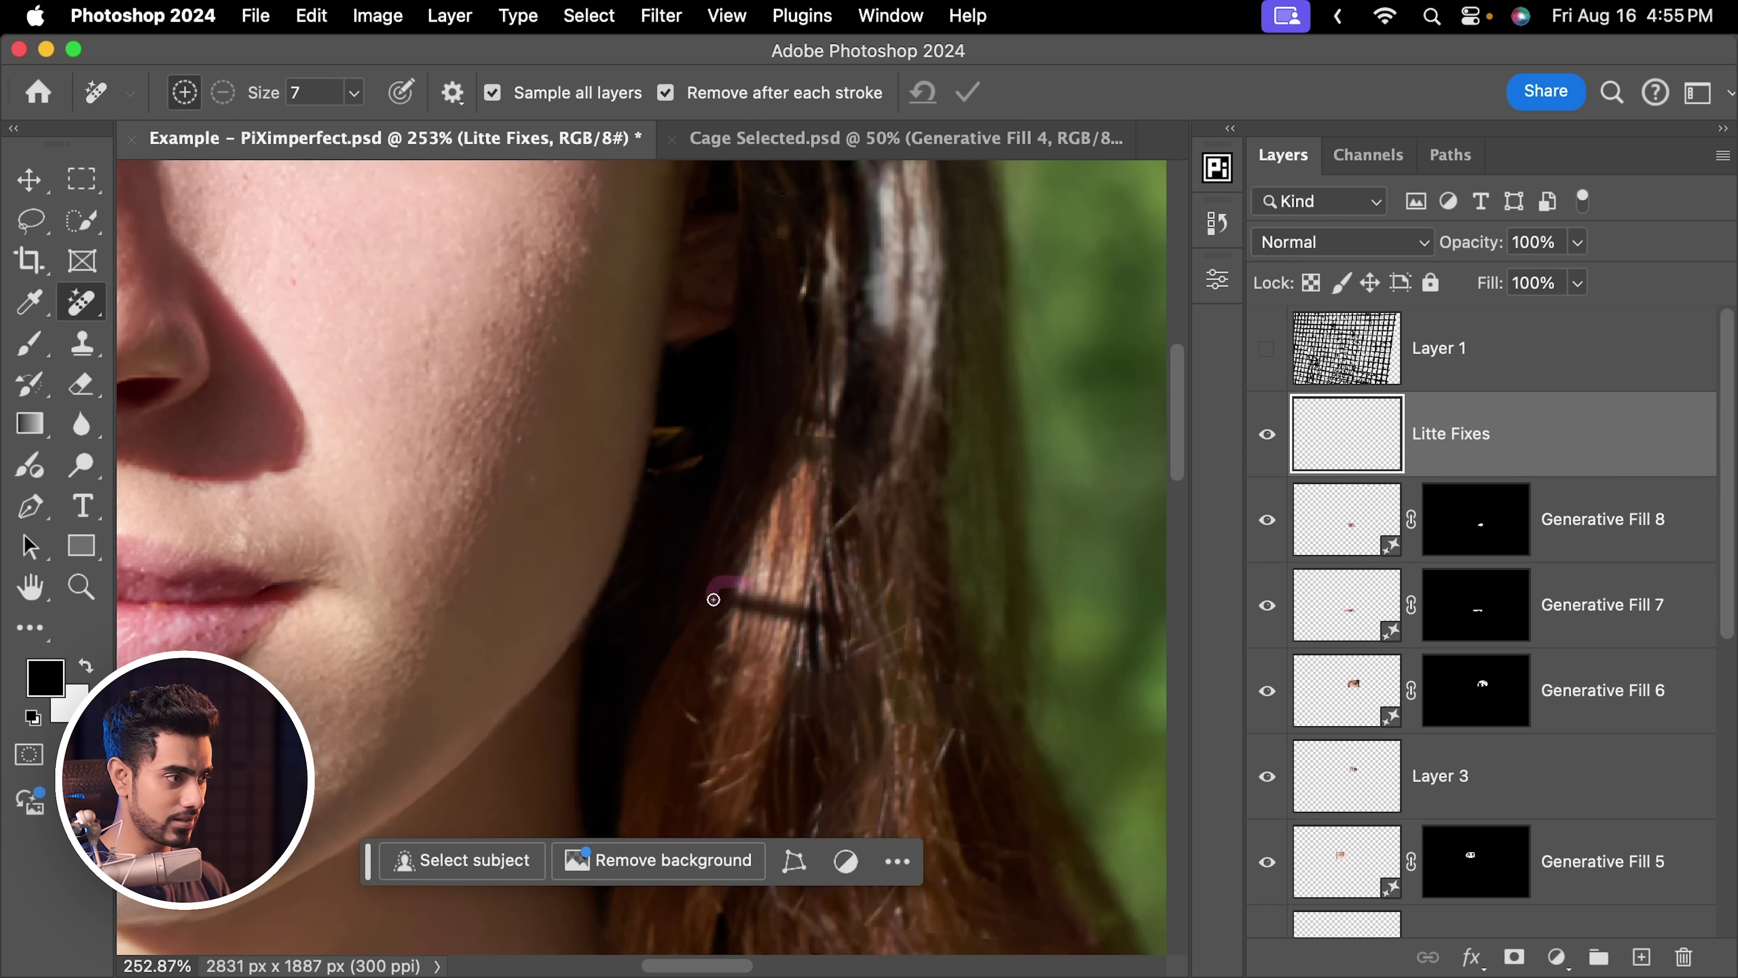
# Erase the two leftover fence remnants in the hair beside the jaw
pyautogui.moveTo(747, 590); pyautogui.dragTo(748, 591)
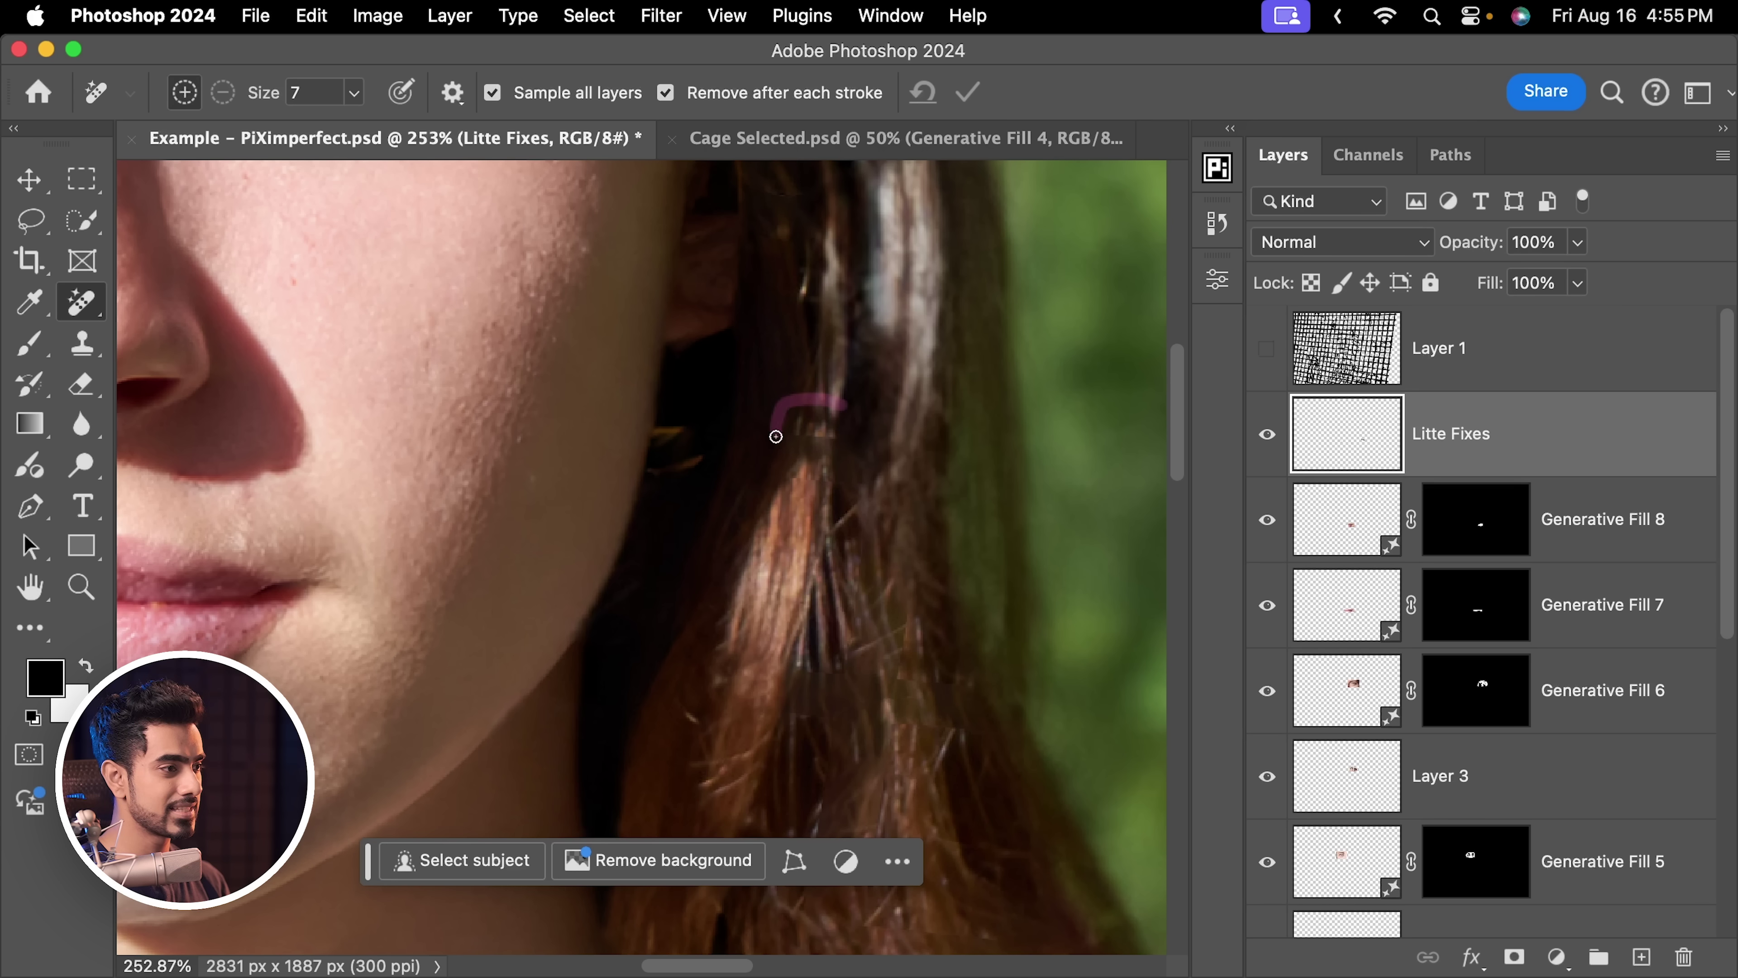
pyautogui.moveTo(862, 435); pyautogui.dragTo(857, 420)
pyautogui.scroll(-5, 778, 643)
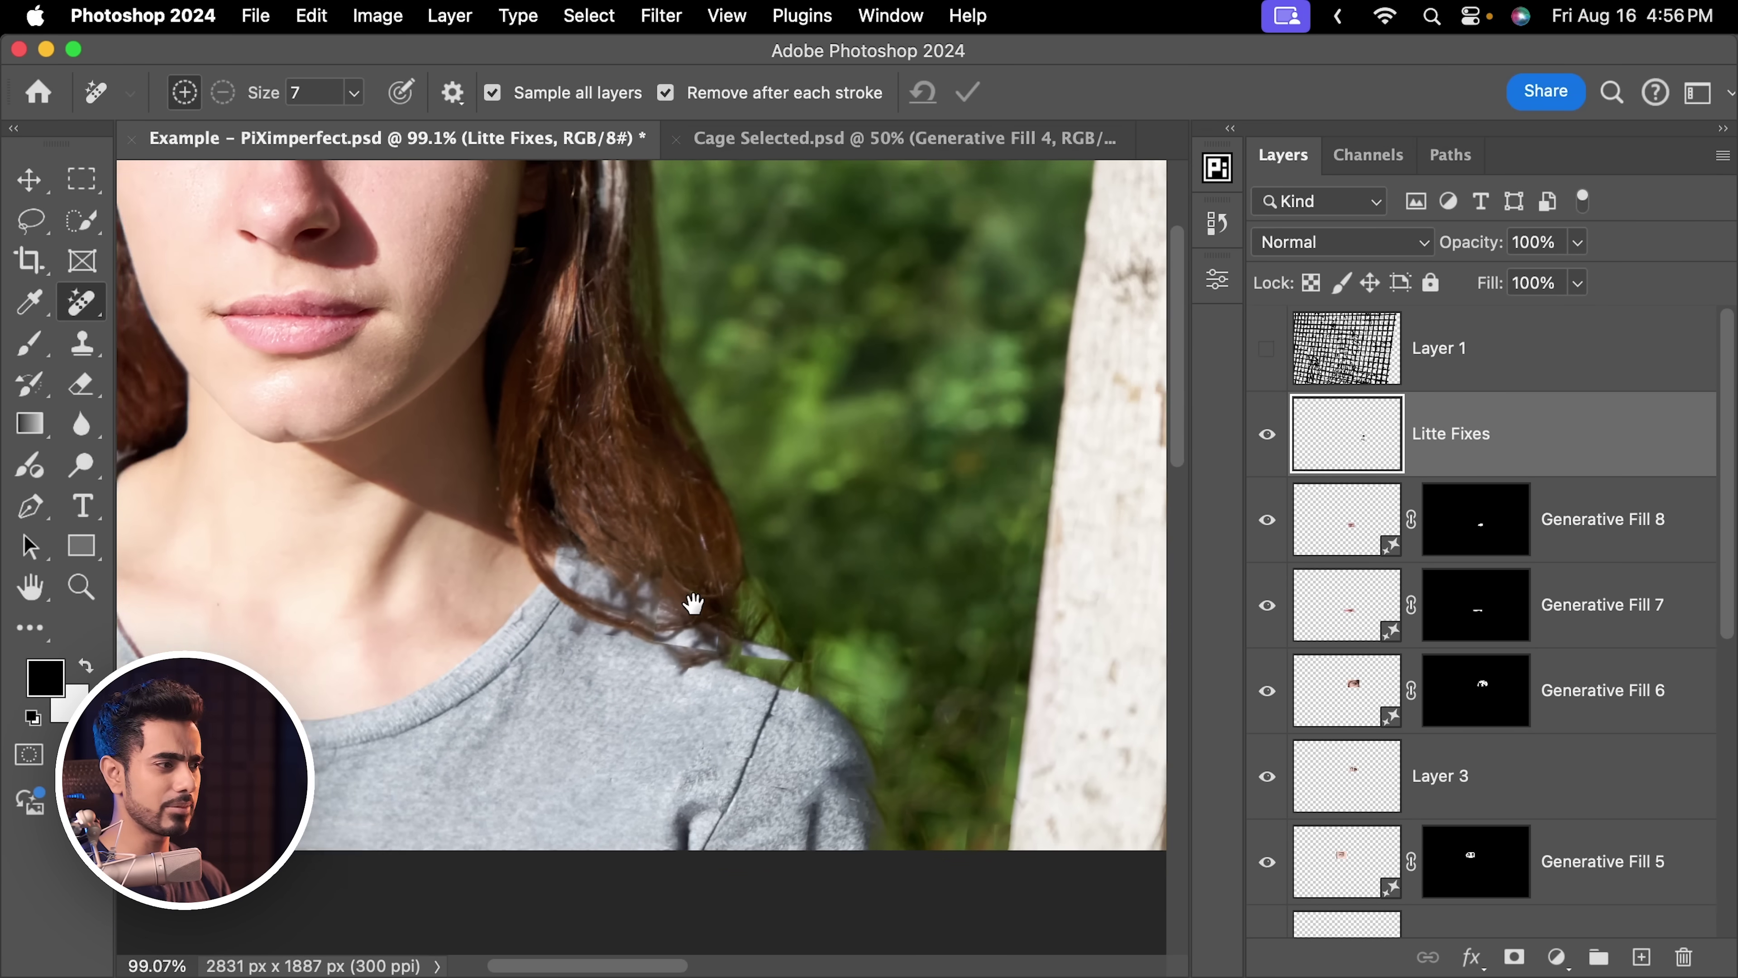
pyautogui.moveTo(693, 603); pyautogui.dragTo(644, 624)
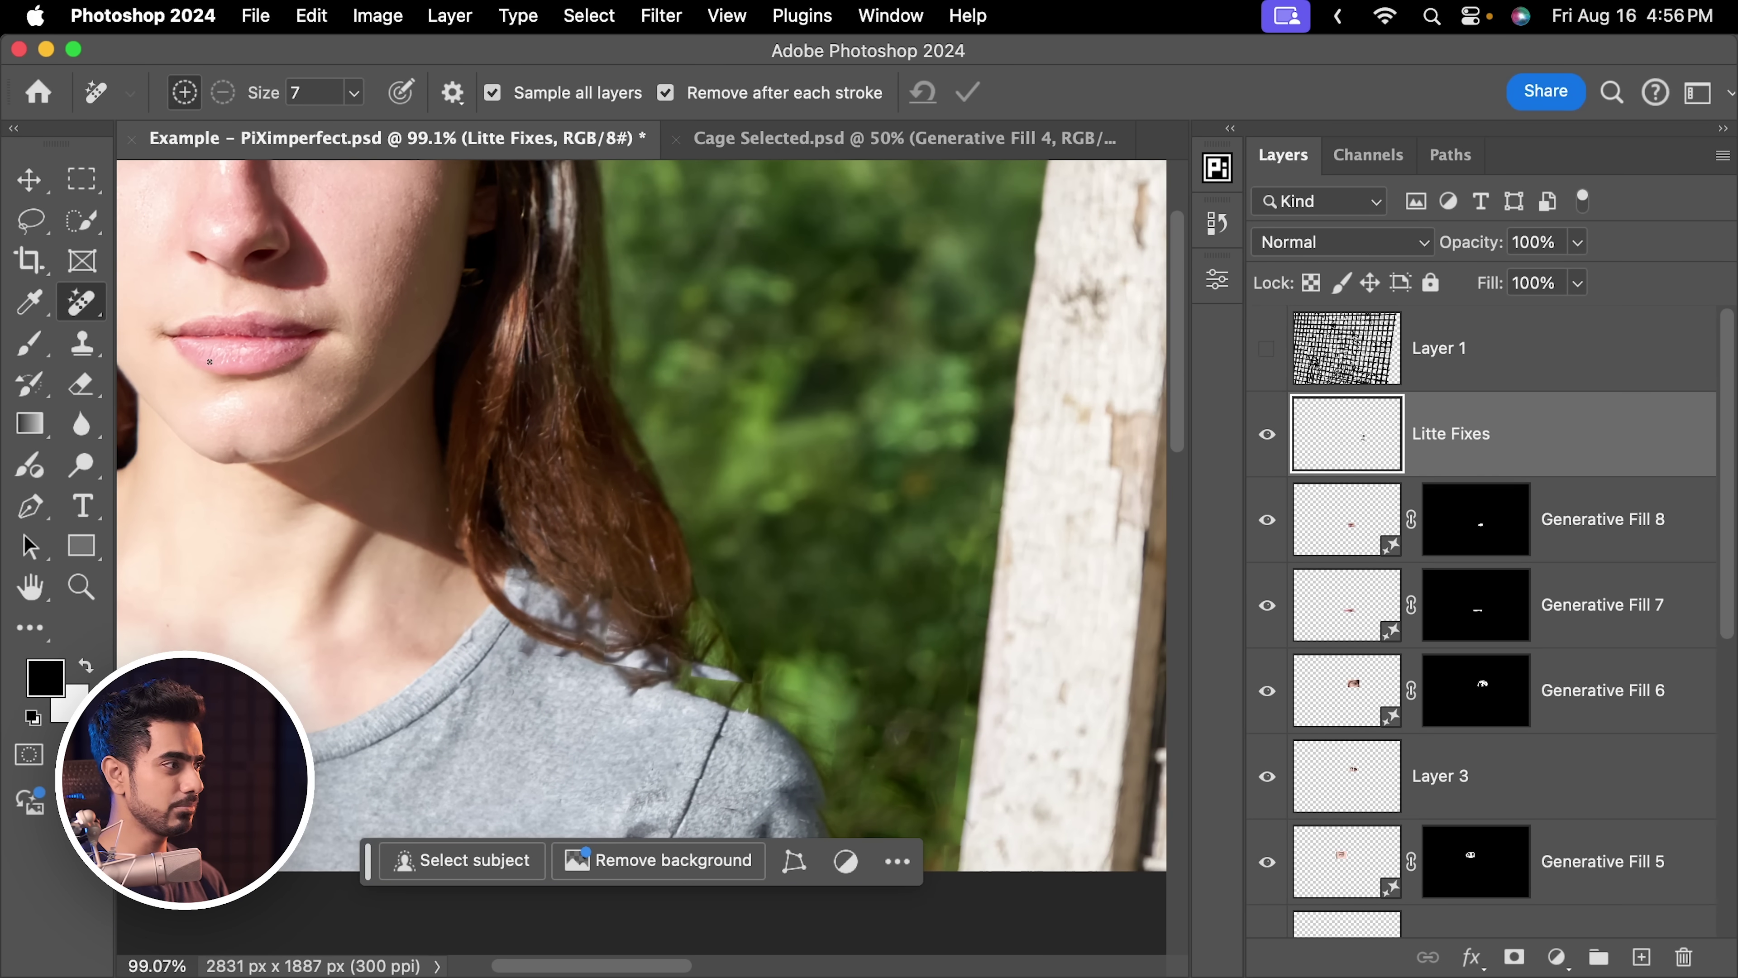
# Lasso the hair-shoulder edge and regenerate it with a prompt-less fill, keeping variation 3
pyautogui.click(35, 228)
pyautogui.moveTo(718, 548); pyautogui.dragTo(577, 596)
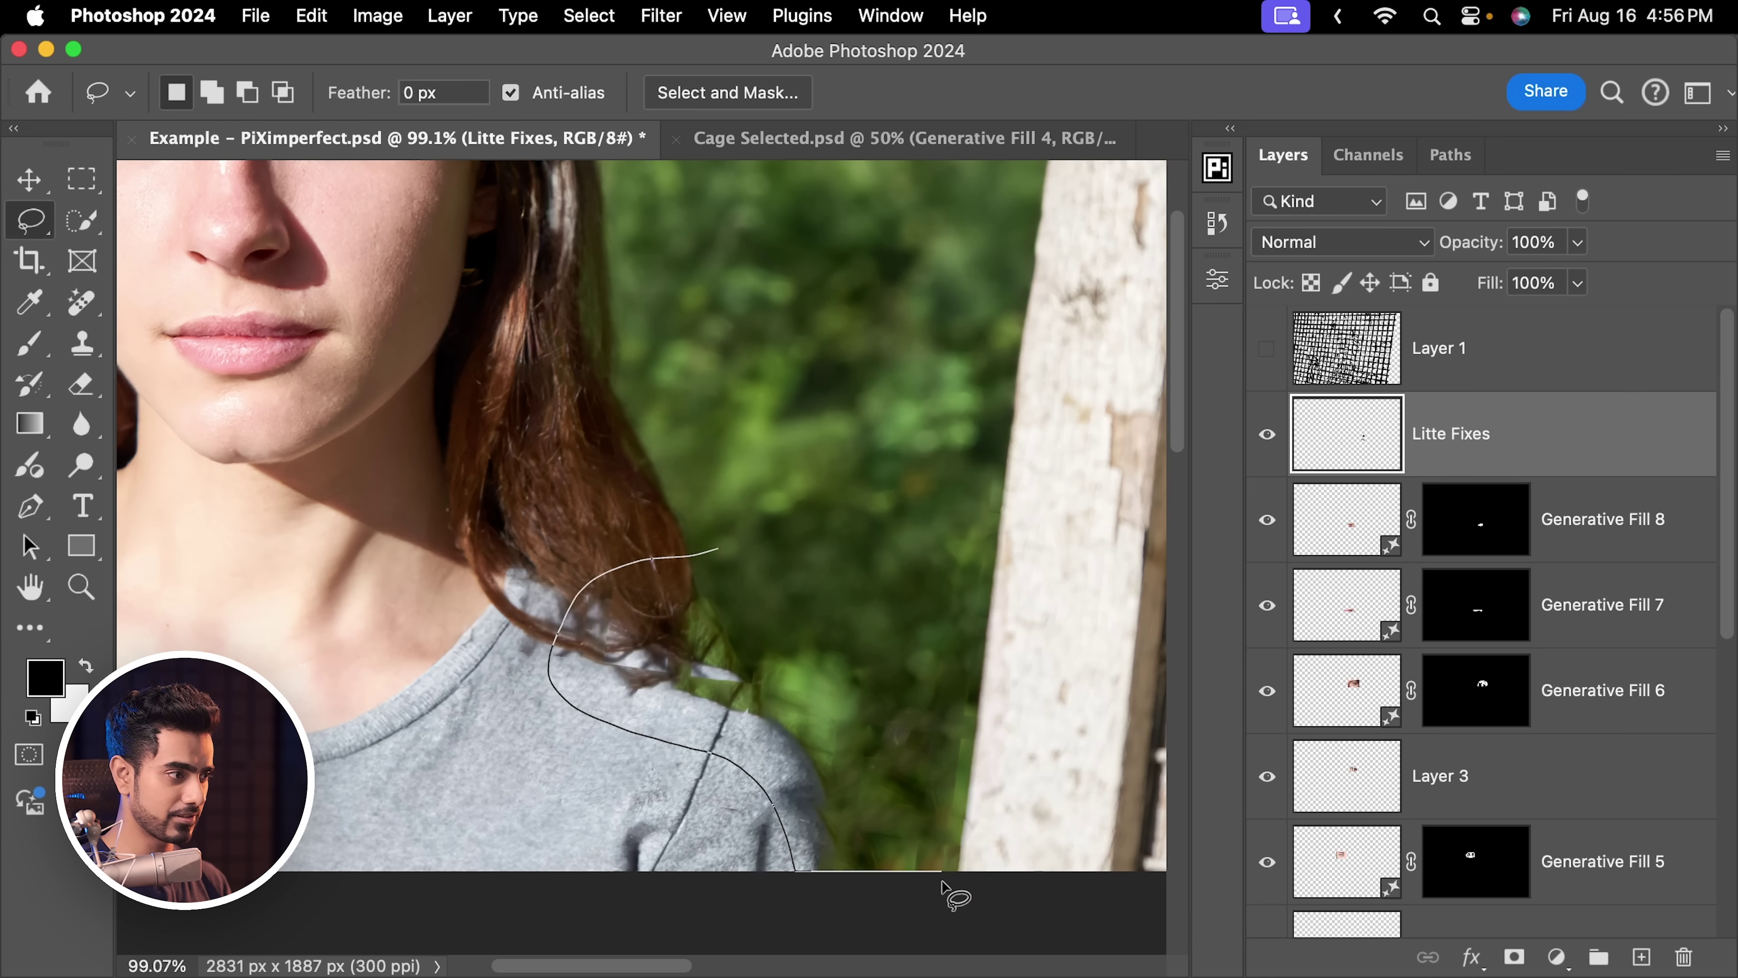
pyautogui.moveTo(941, 883); pyautogui.dragTo(985, 531)
pyautogui.click(520, 861)
pyautogui.click(941, 859)
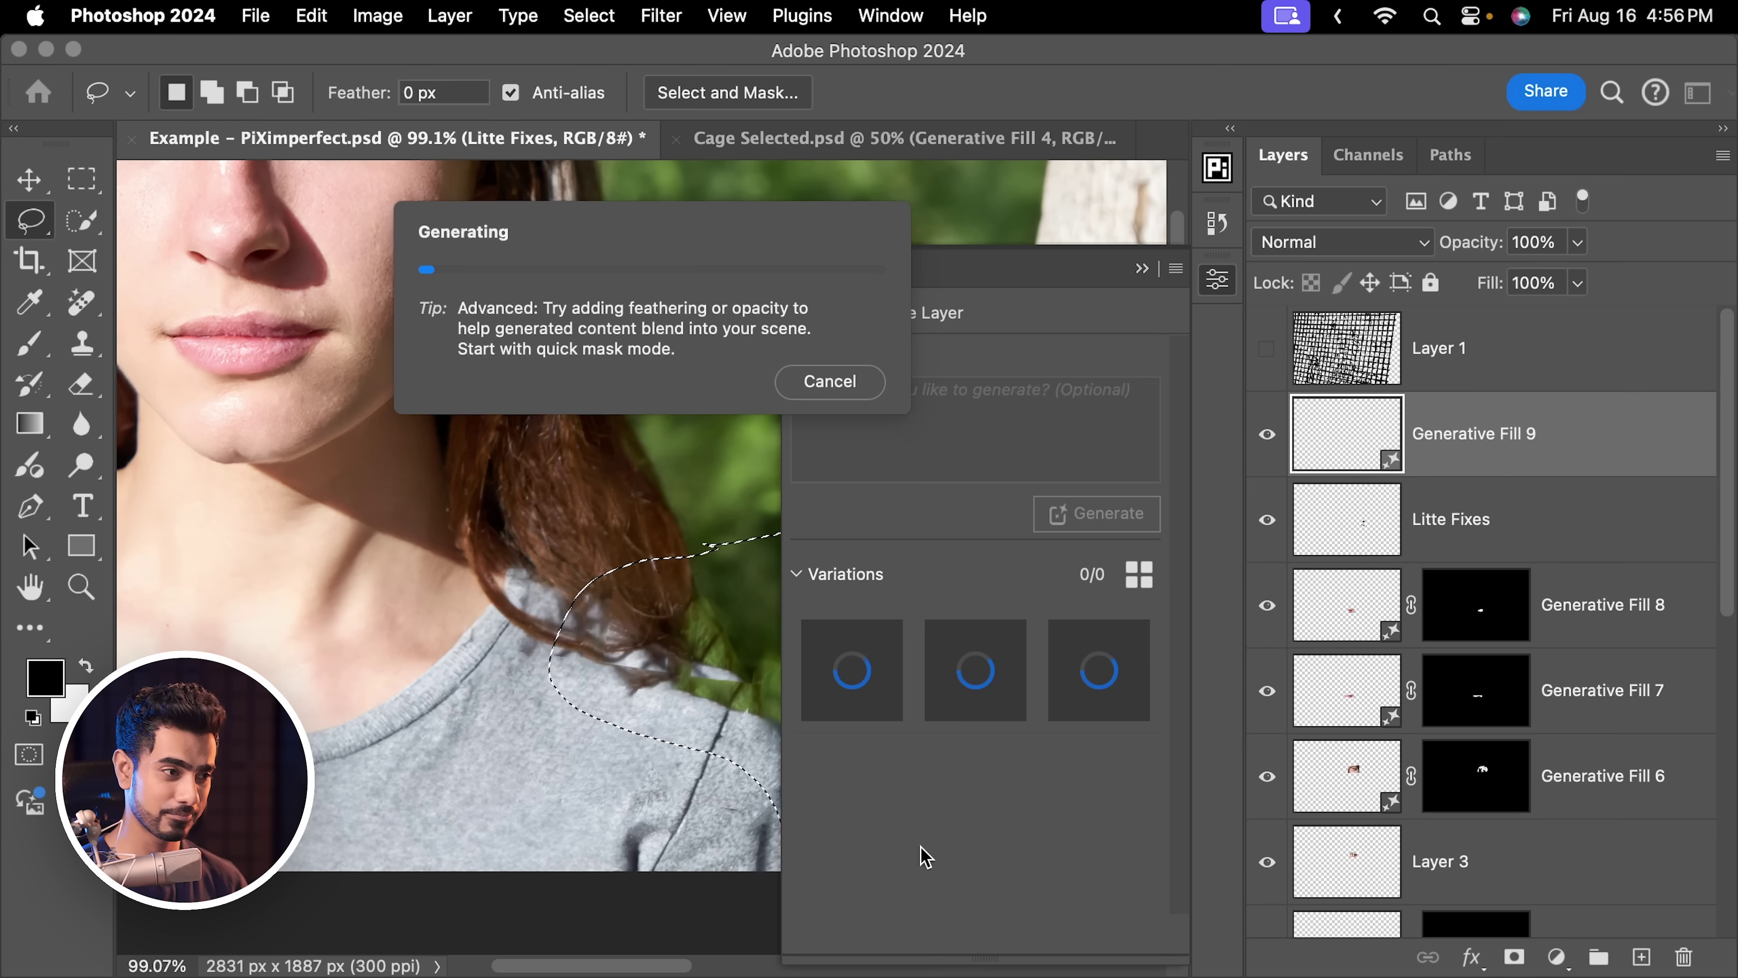
pyautogui.click(951, 677)
pyautogui.click(1084, 693)
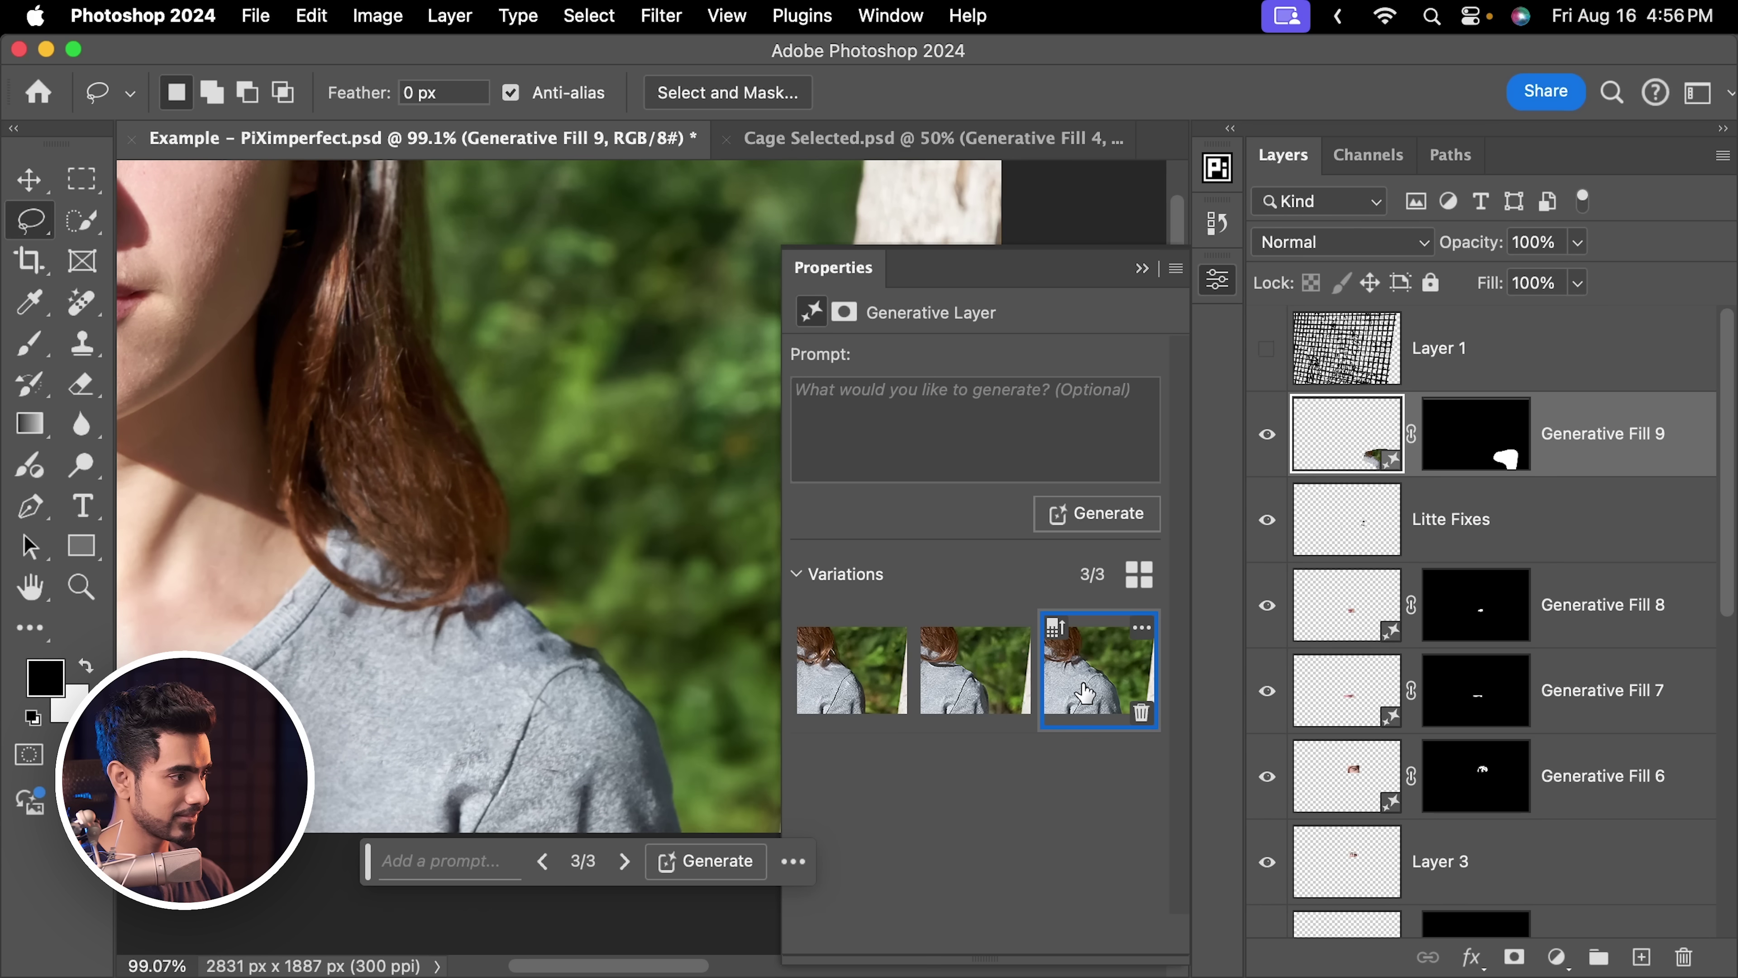
pyautogui.click(1142, 269)
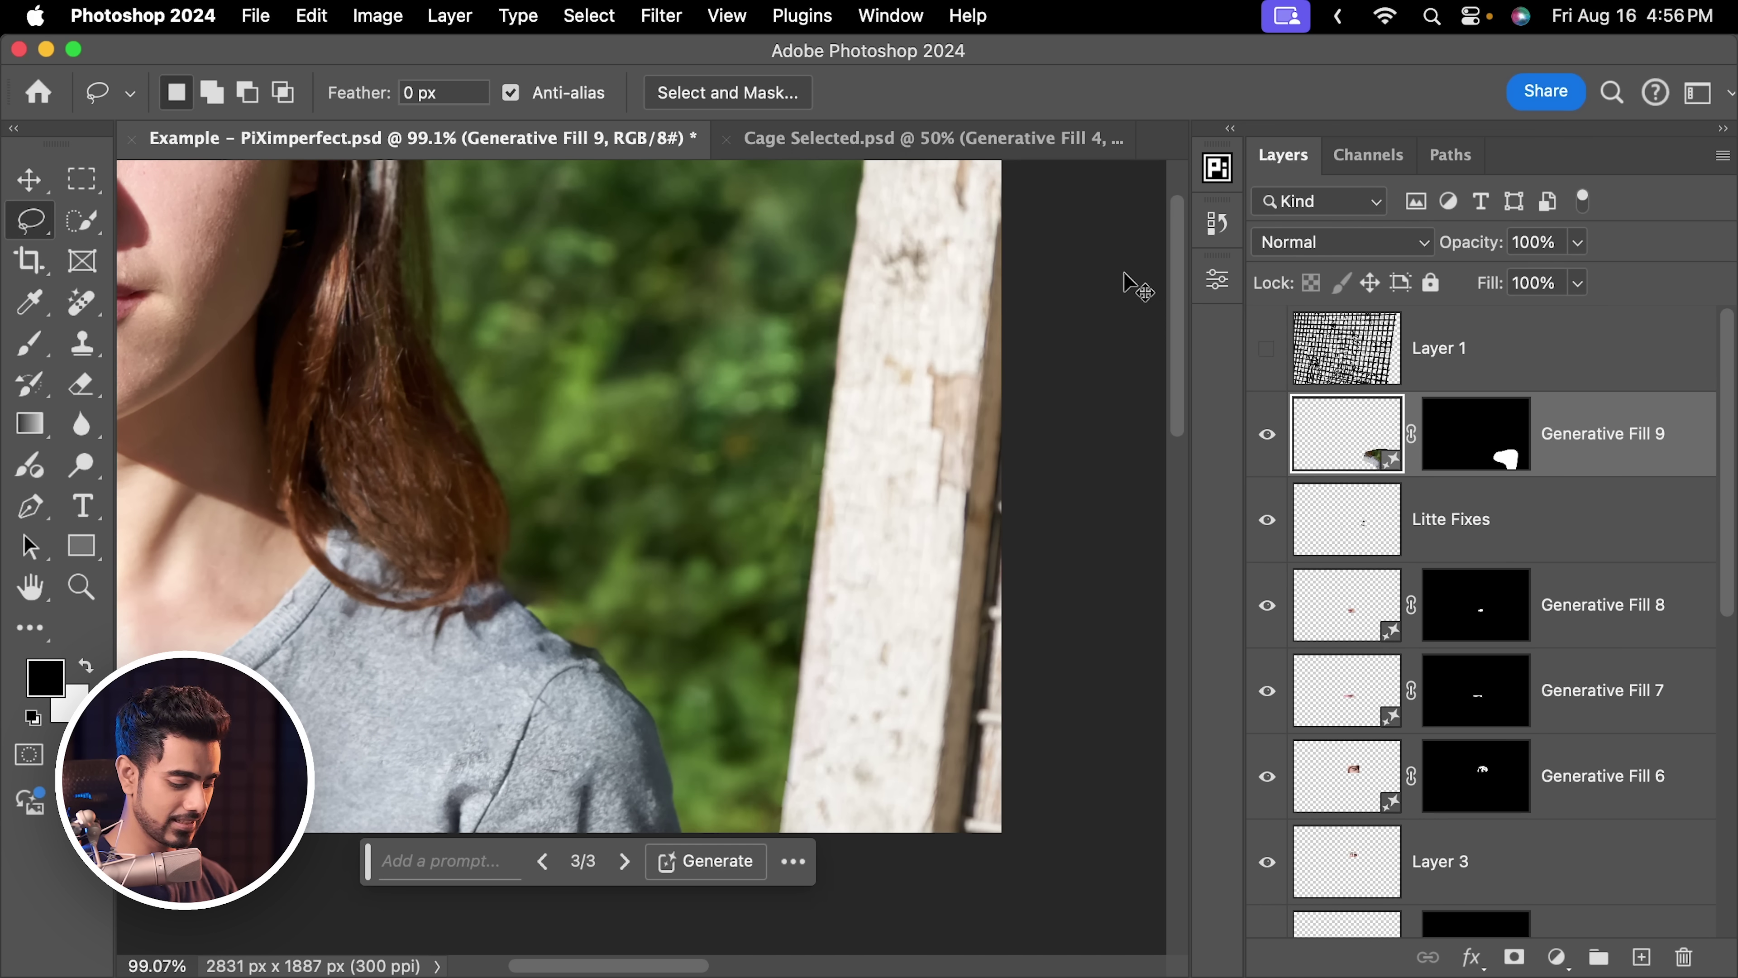
pyautogui.press('super+0')
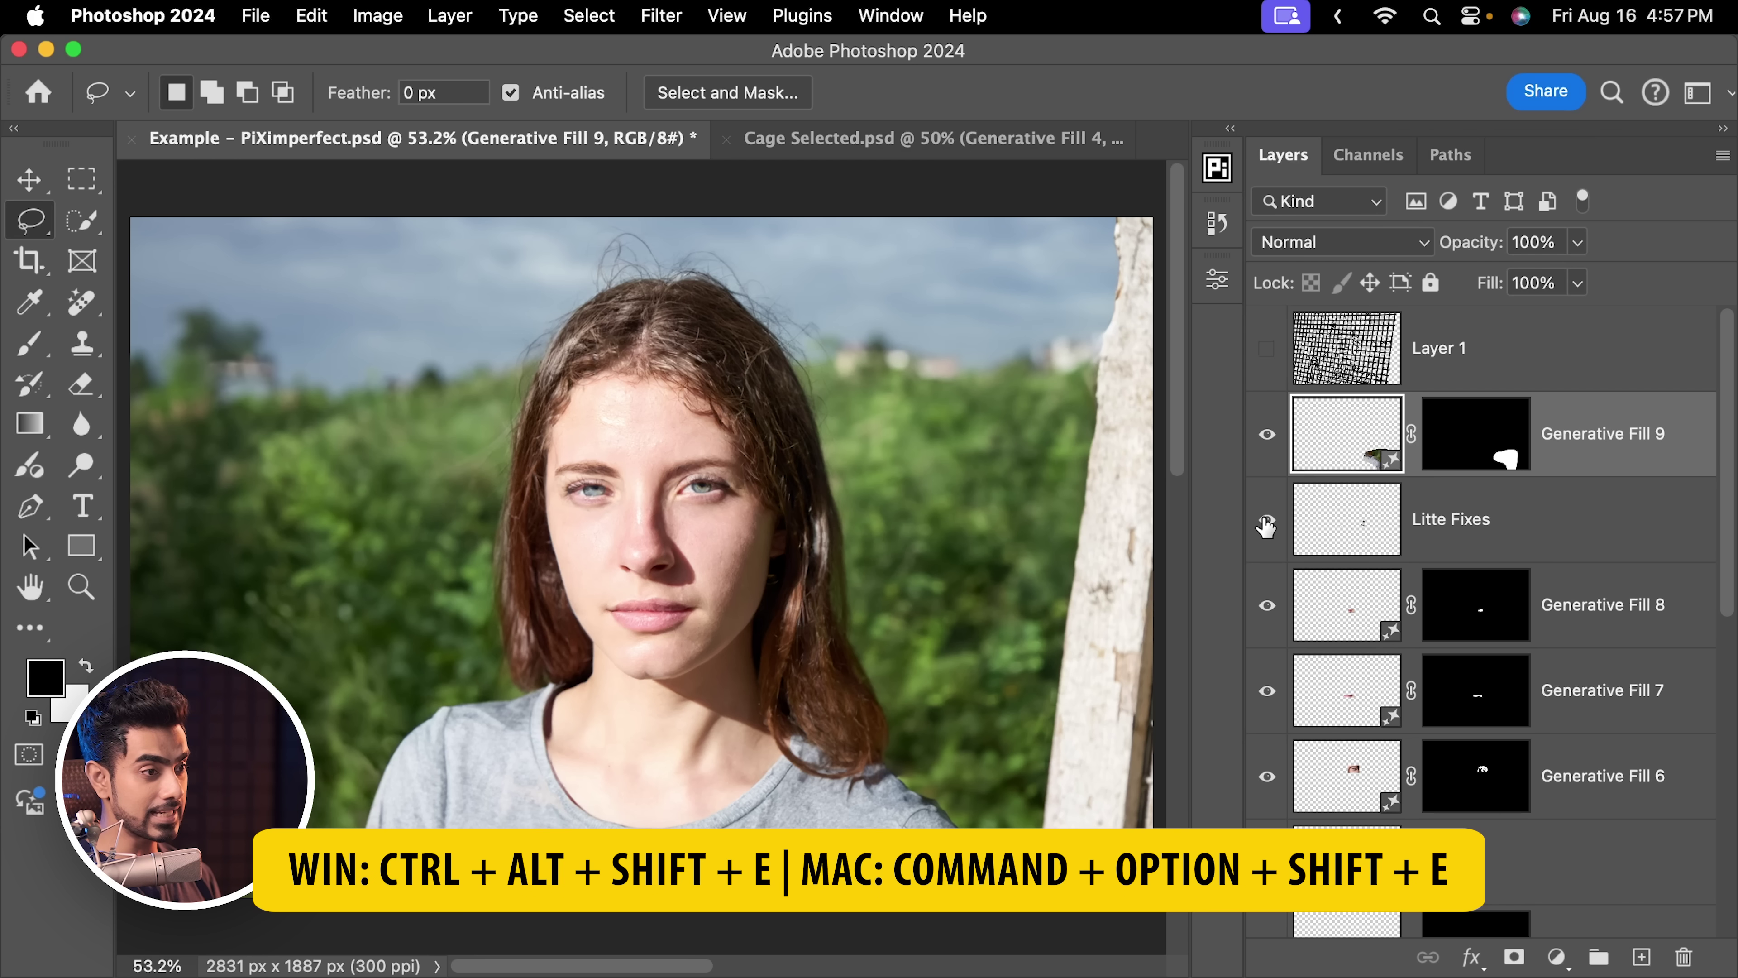
# Stamp visible layers into Layer 4, convert it to a Smart Object, and start Liquify
pyautogui.press('super+alt+shift+e')
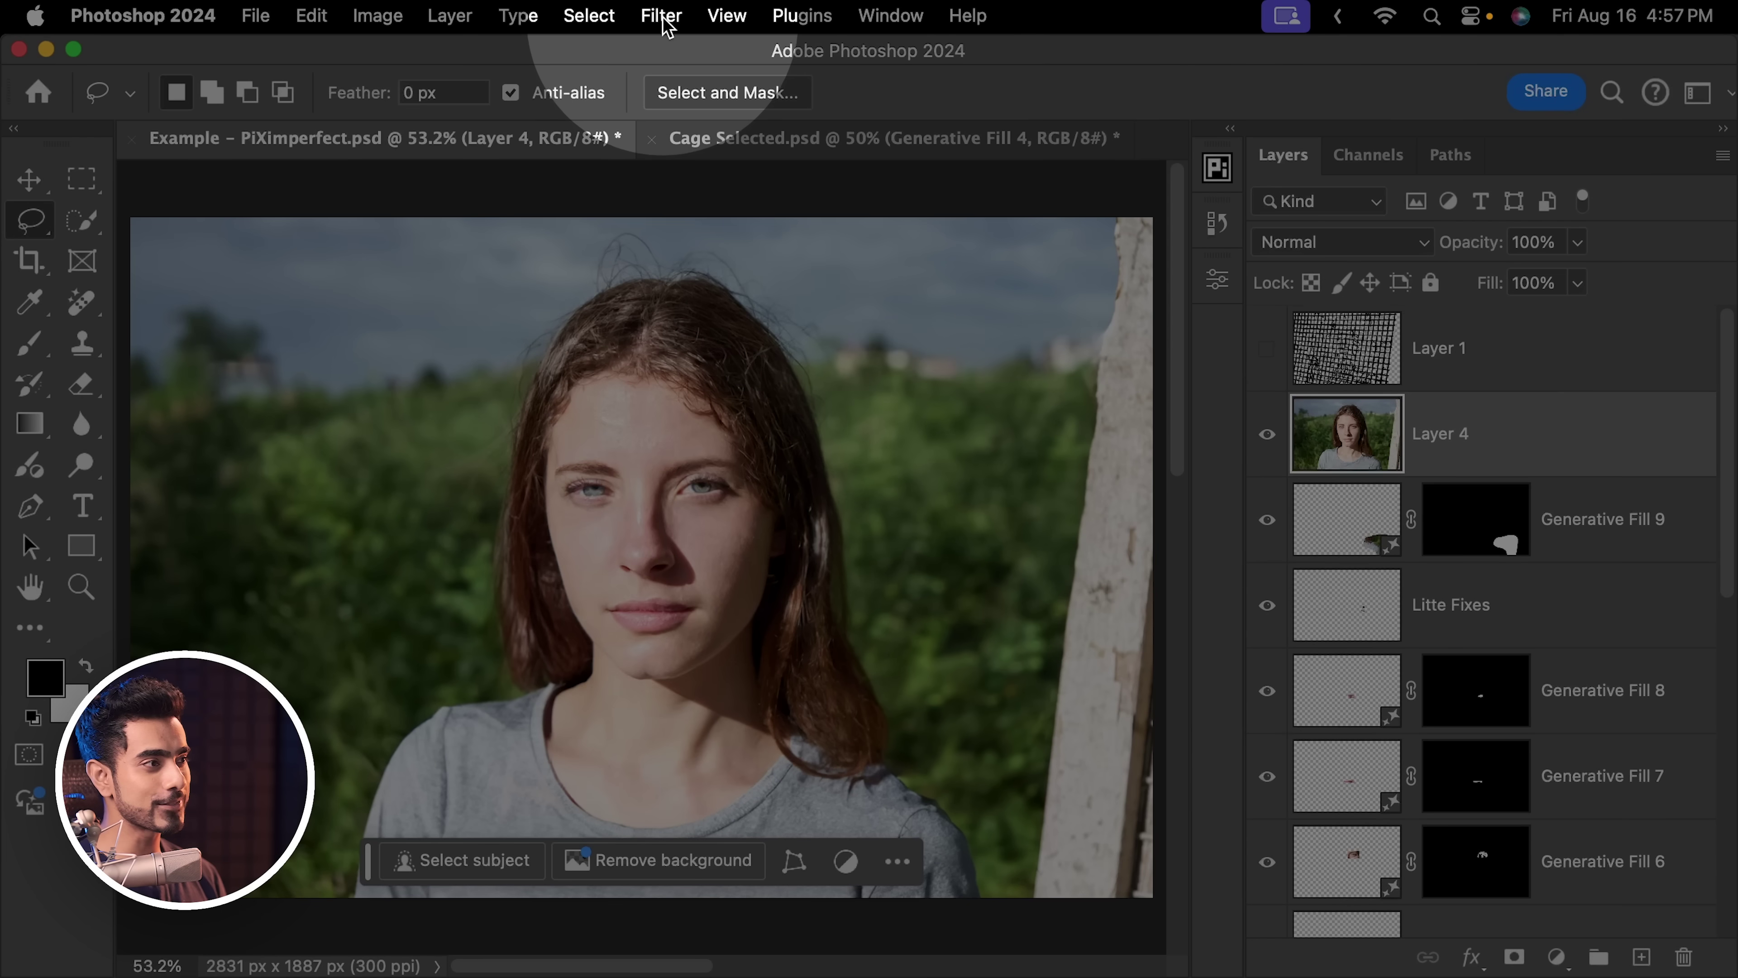
pyautogui.click(661, 15)
pyautogui.click(745, 92)
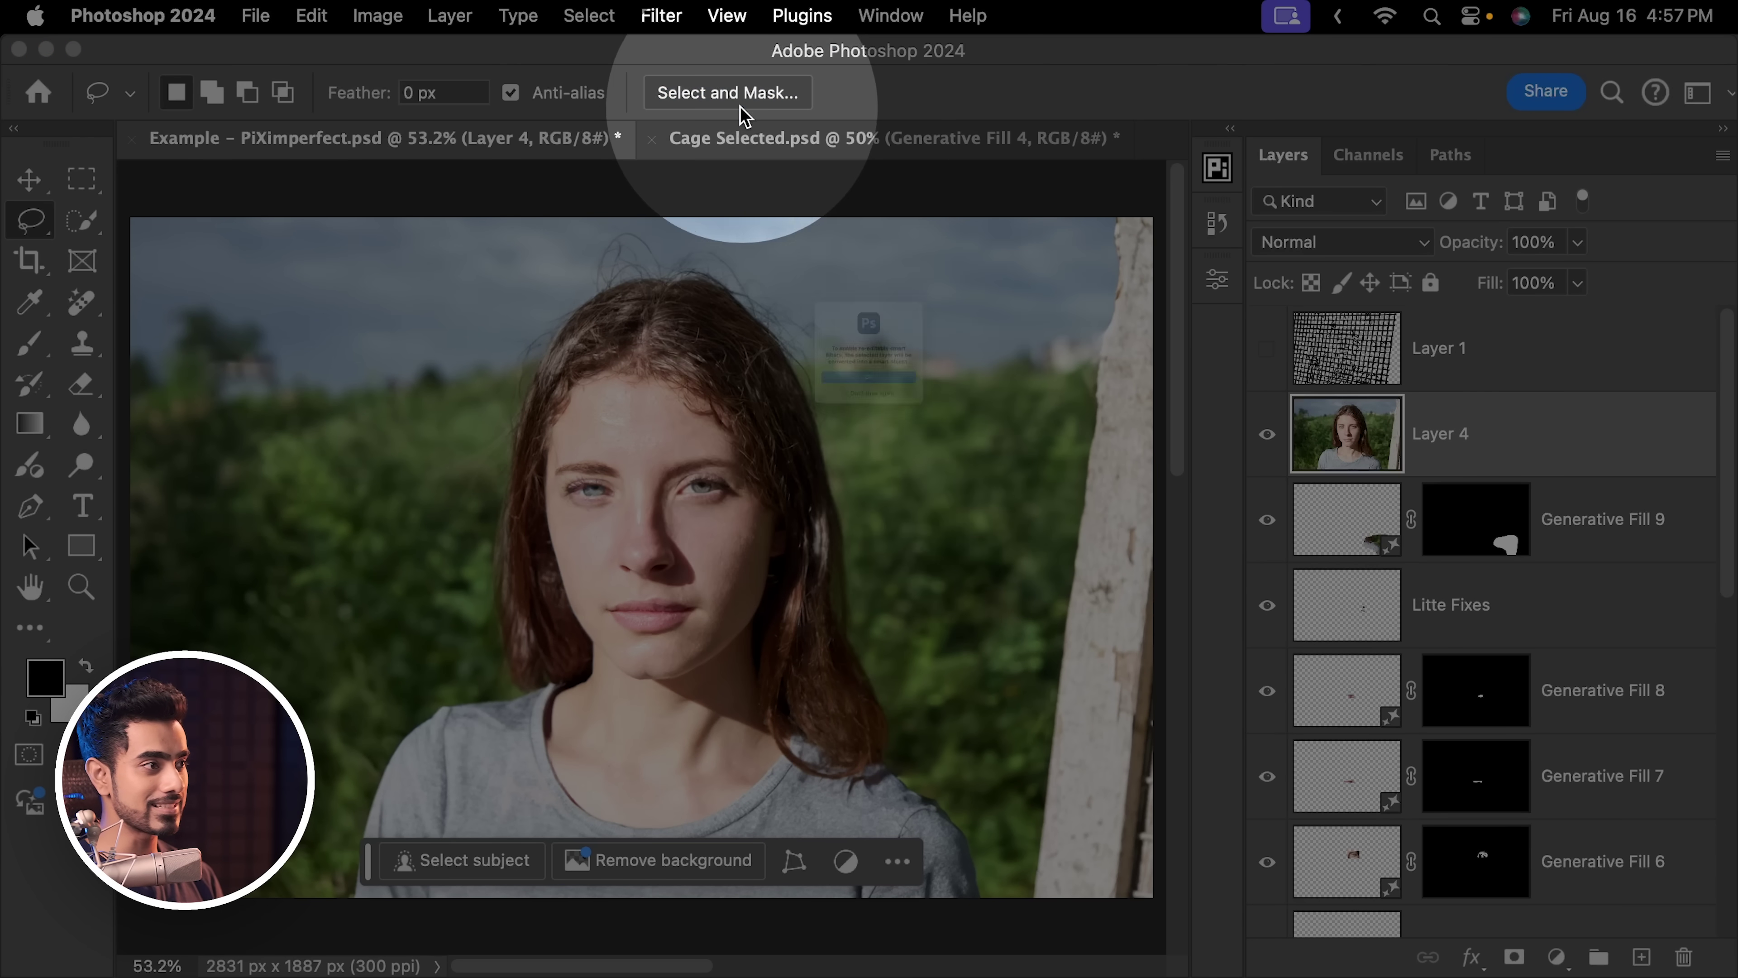
pyautogui.click(869, 427)
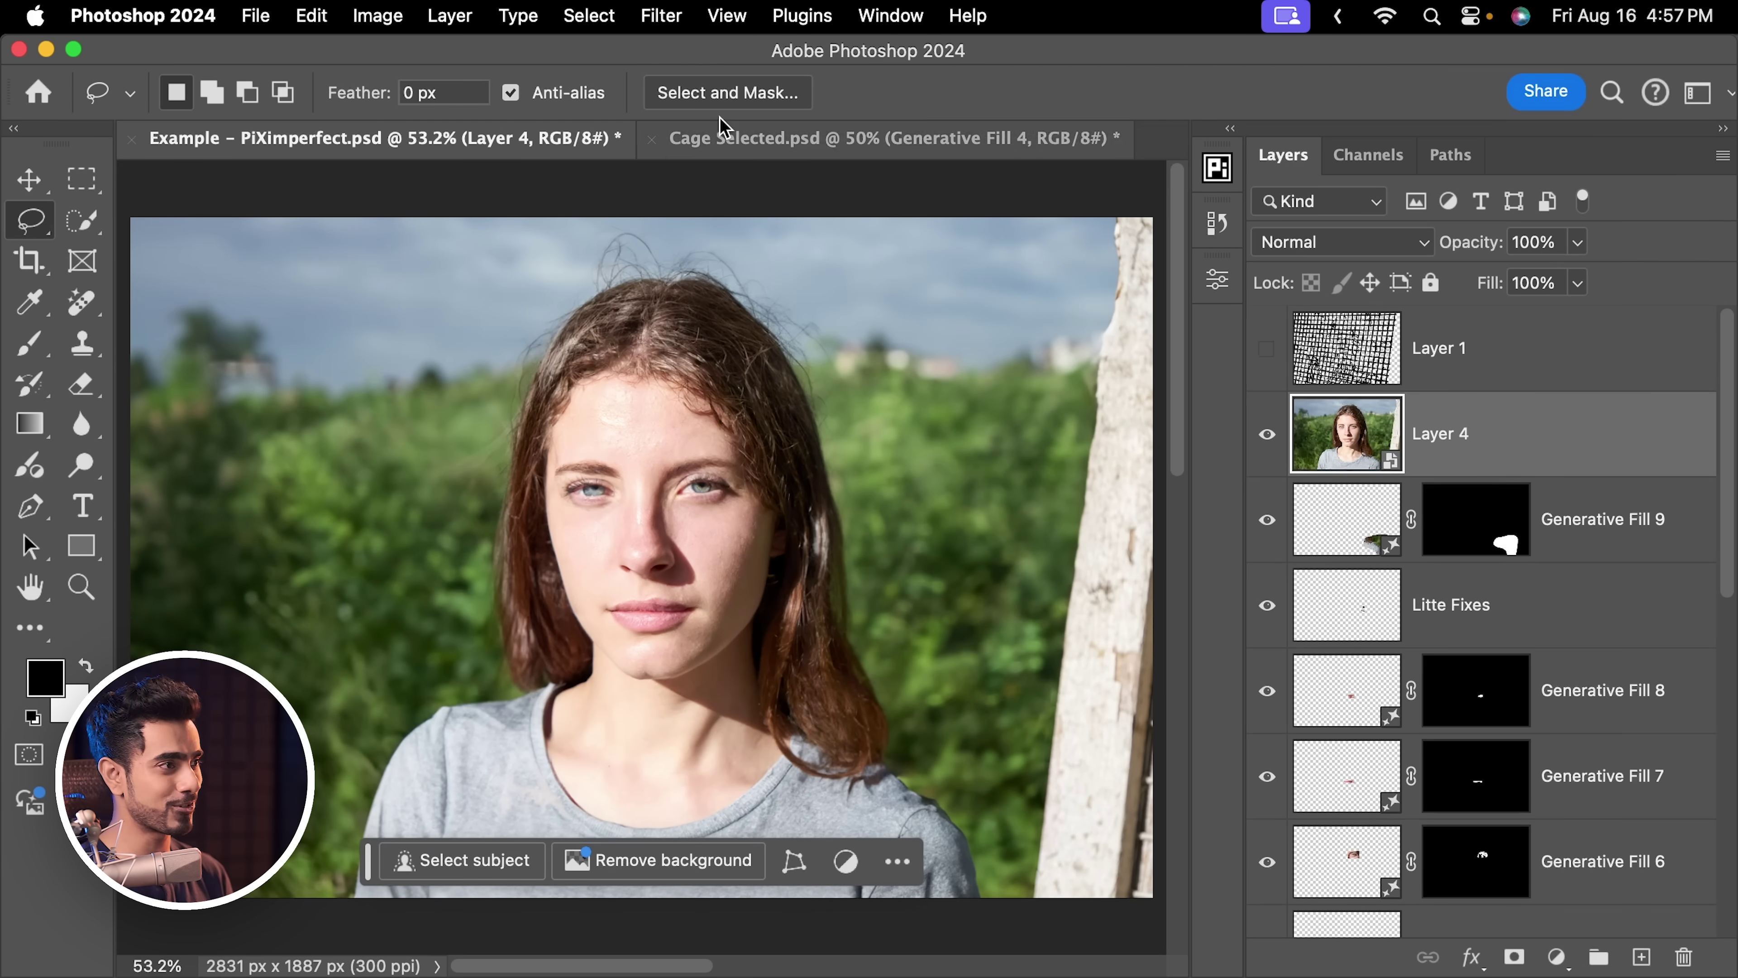
pyautogui.click(661, 15)
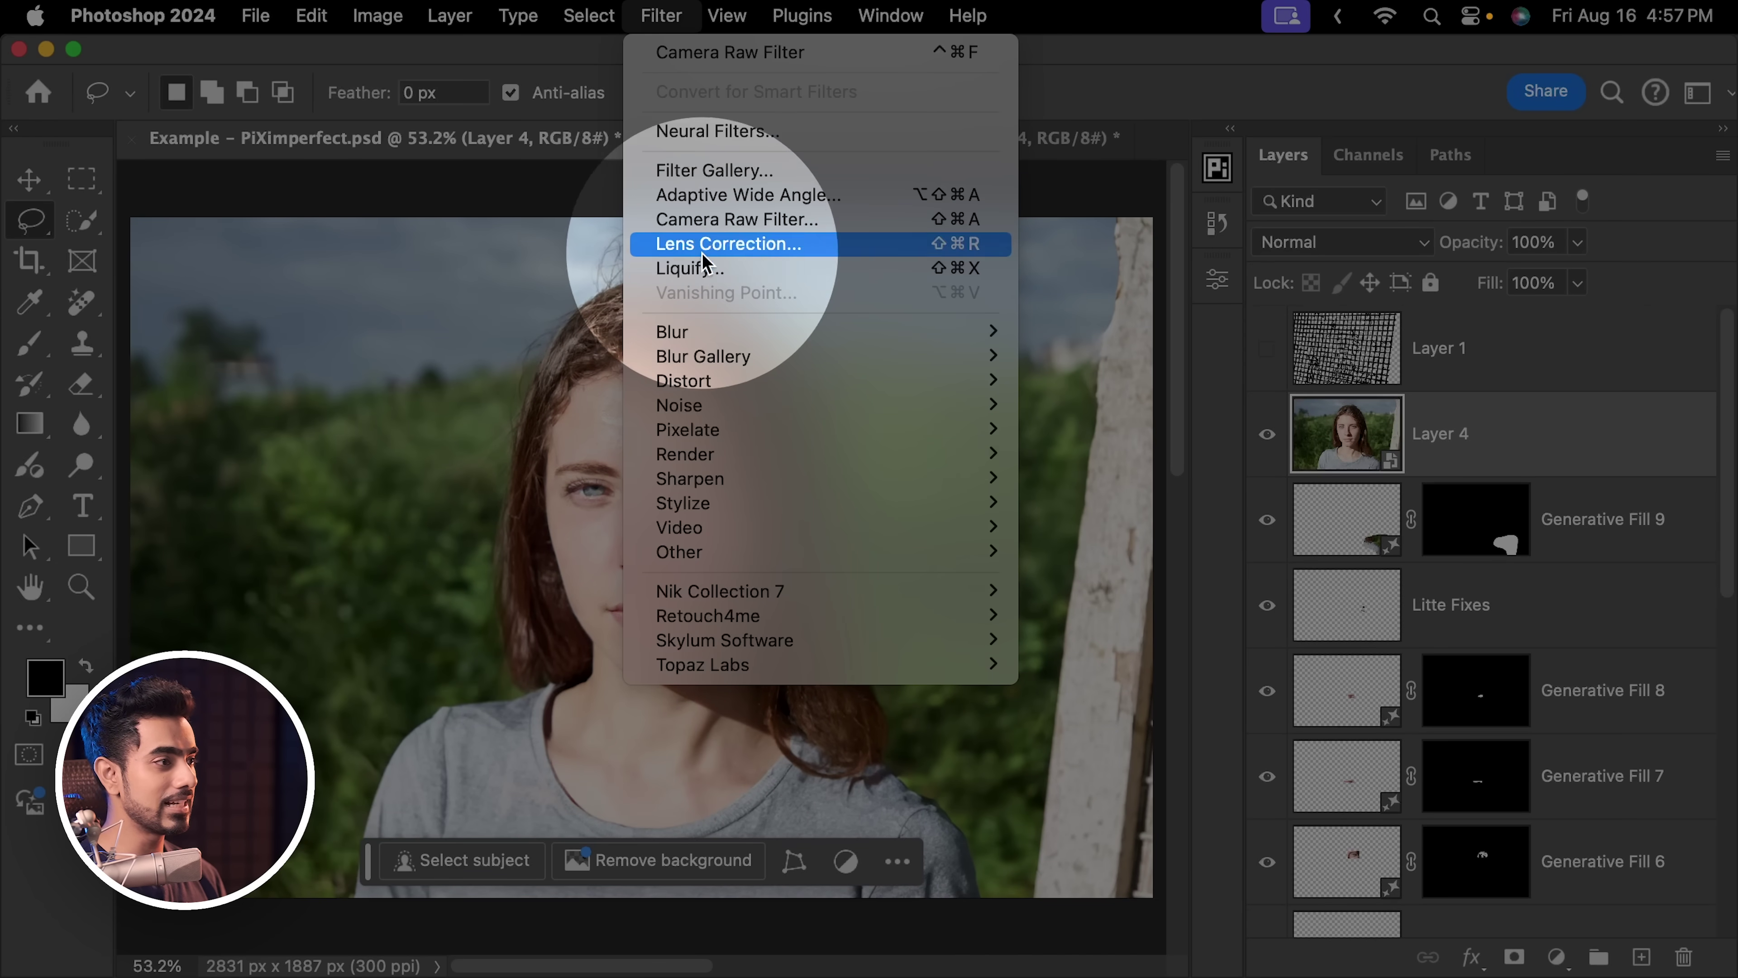
pyautogui.click(688, 267)
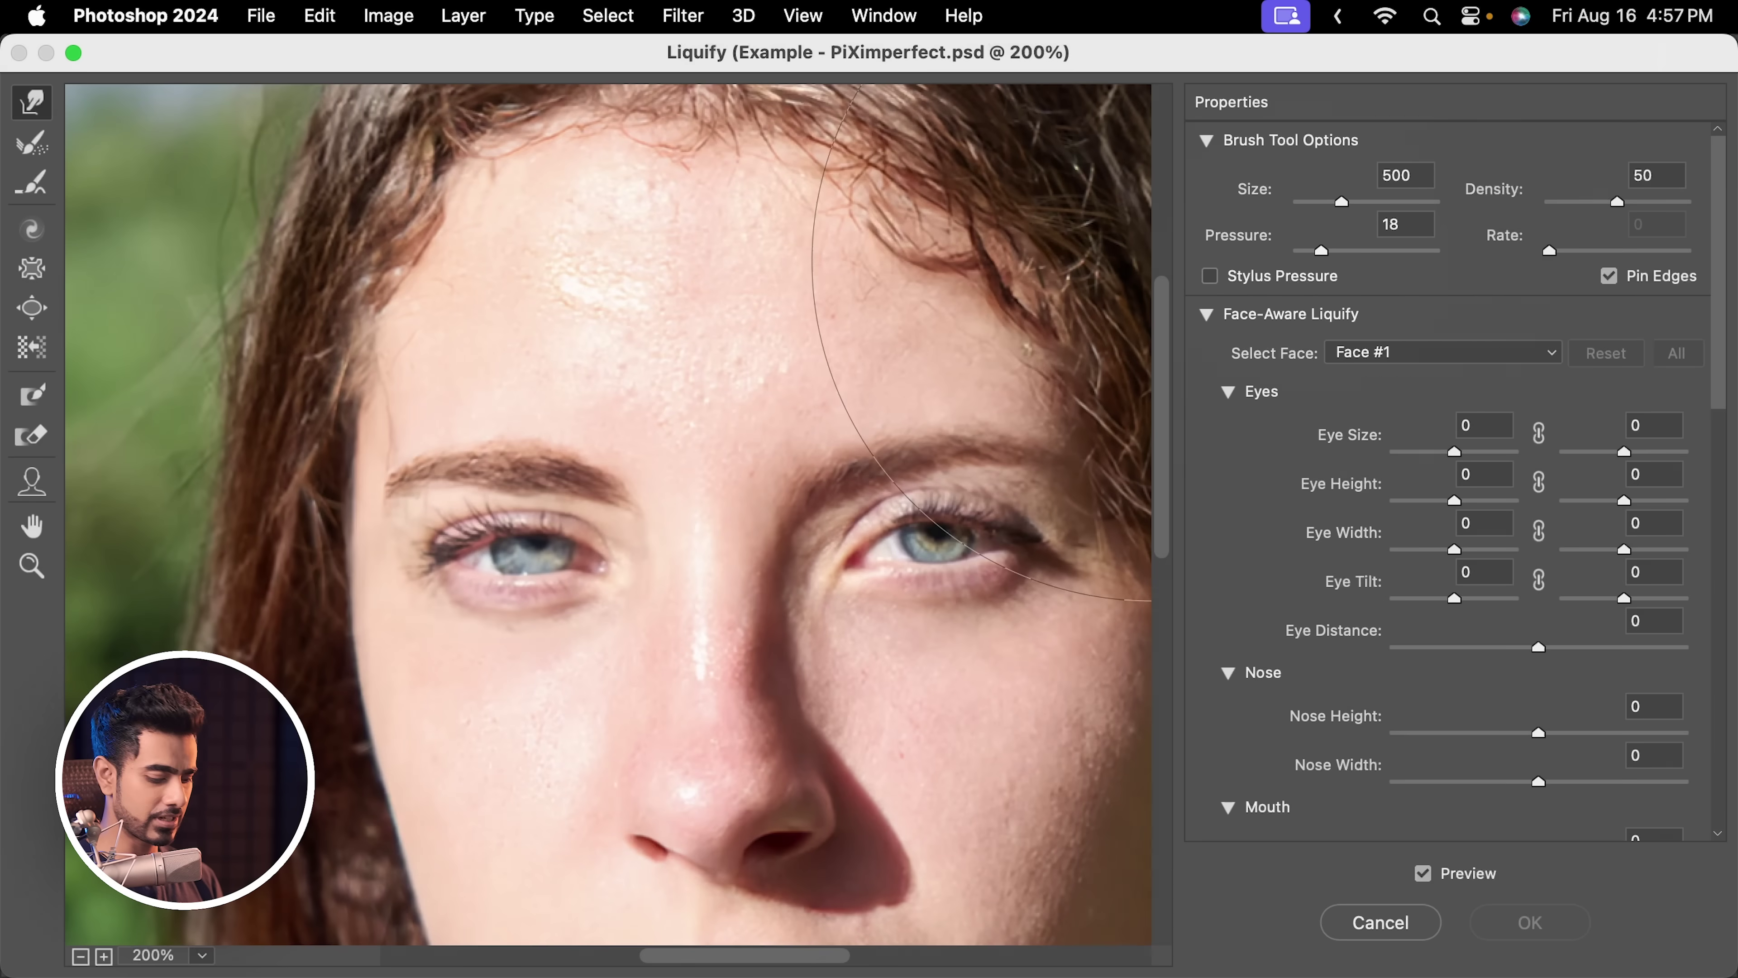
# Shrink the Liquify brush, push around the eyes, and apply Liquify to Layer 4
pyautogui.press('[')
pyautogui.press('[')
pyautogui.press('[')
pyautogui.press('[')
pyautogui.press('[')
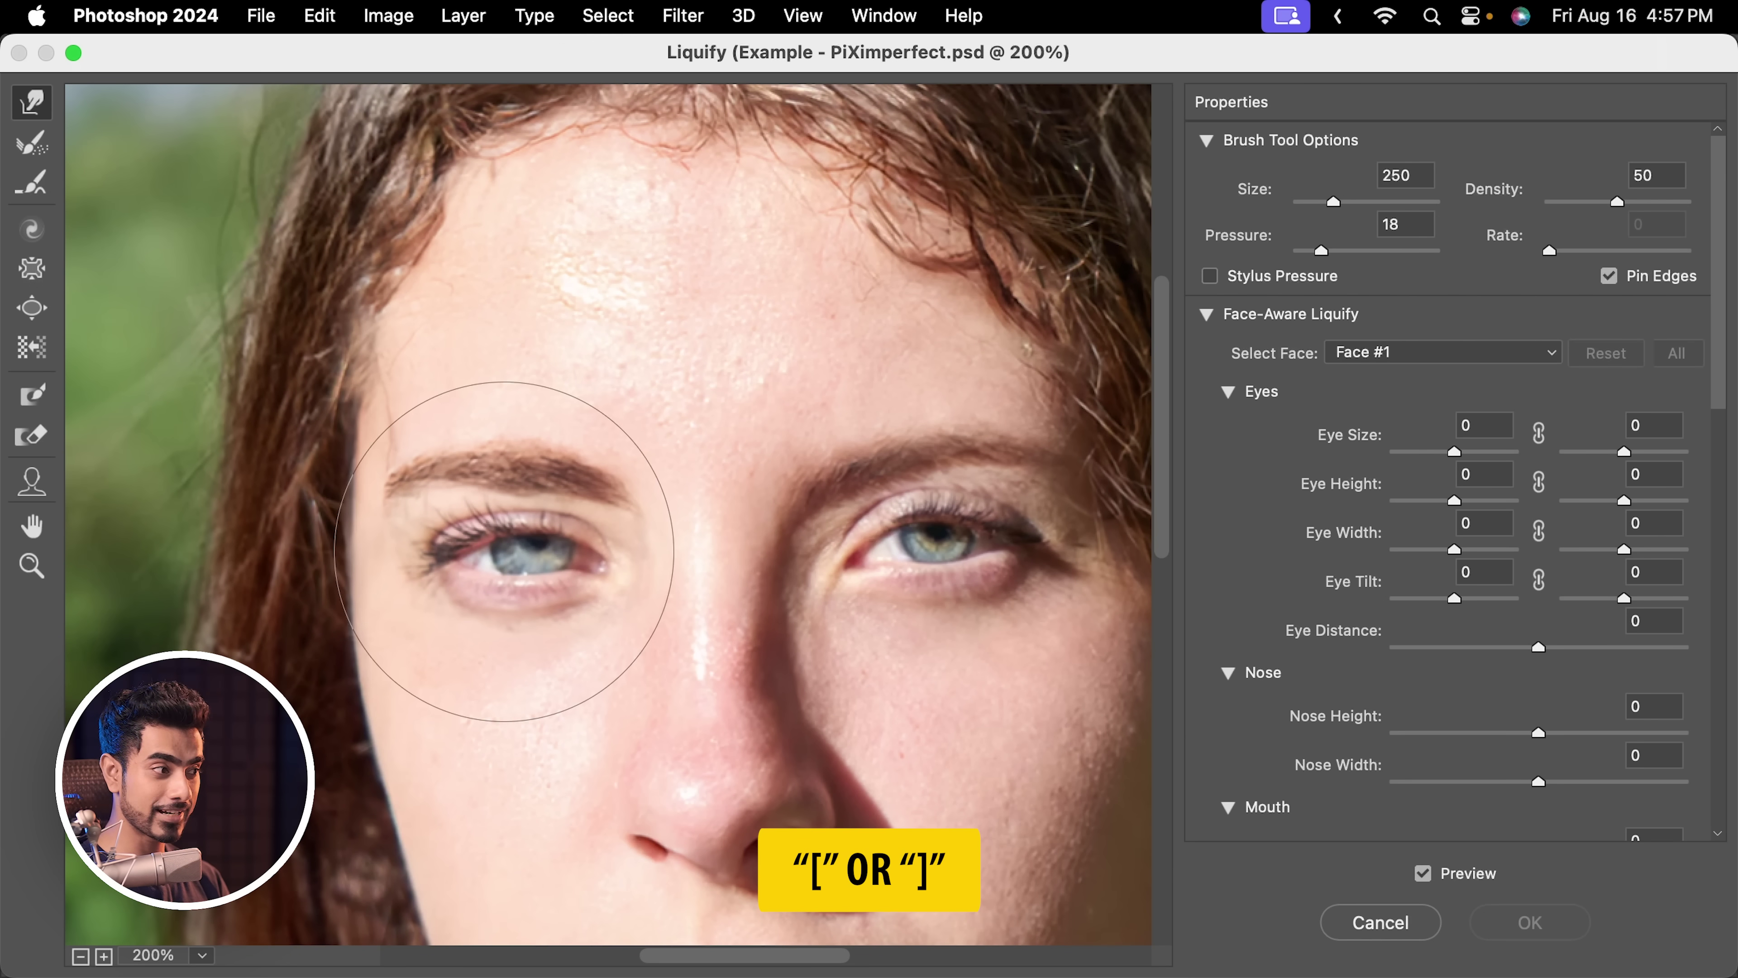
pyautogui.press('[')
pyautogui.press('[')
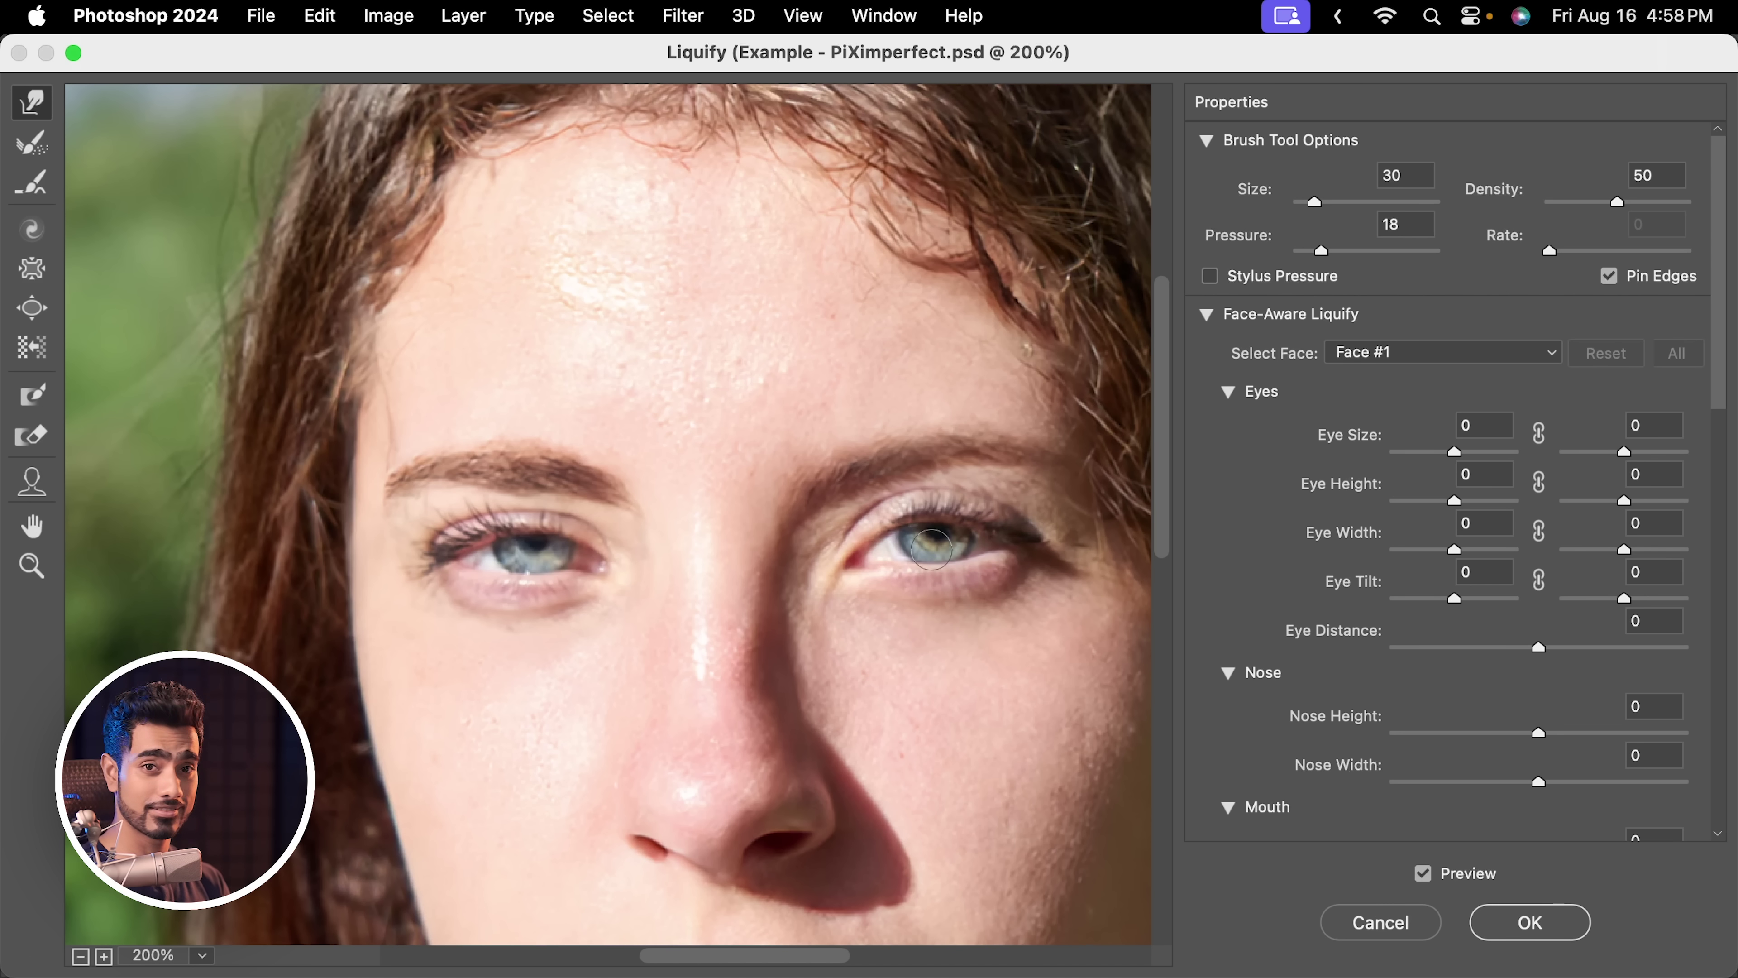
pyautogui.press('super+minus')
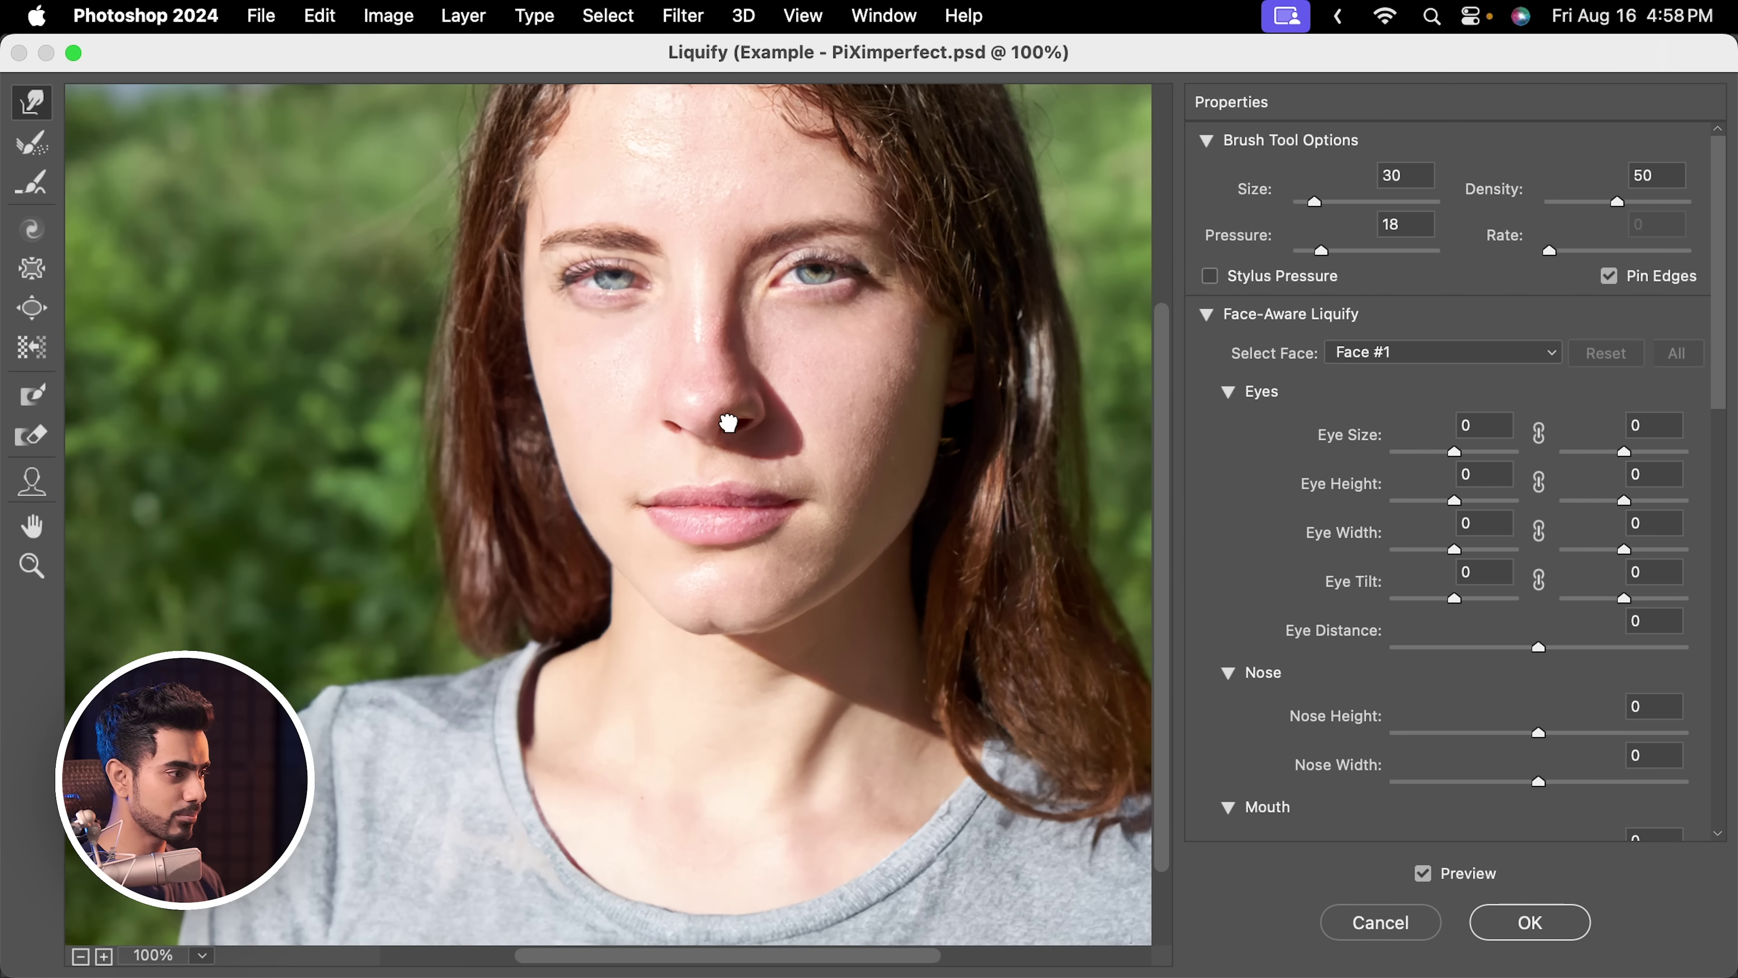
pyautogui.moveTo(710, 416); pyautogui.dragTo(725, 431)
pyautogui.press('super+0')
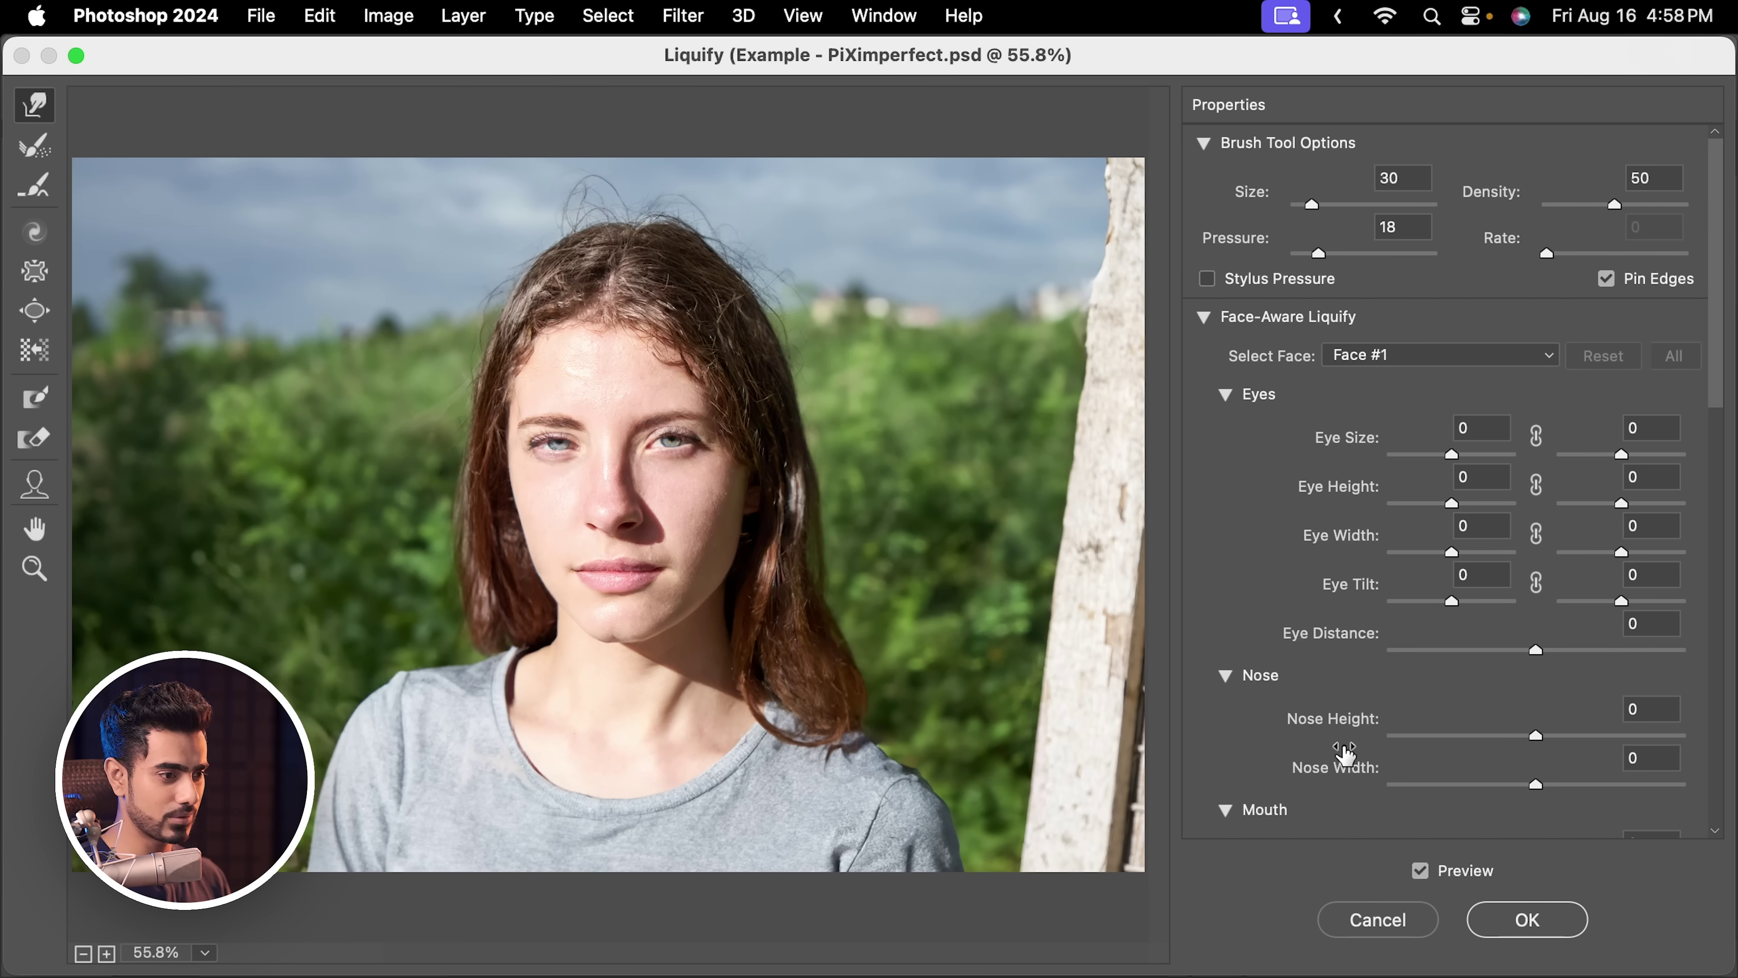
pyautogui.click(1528, 914)
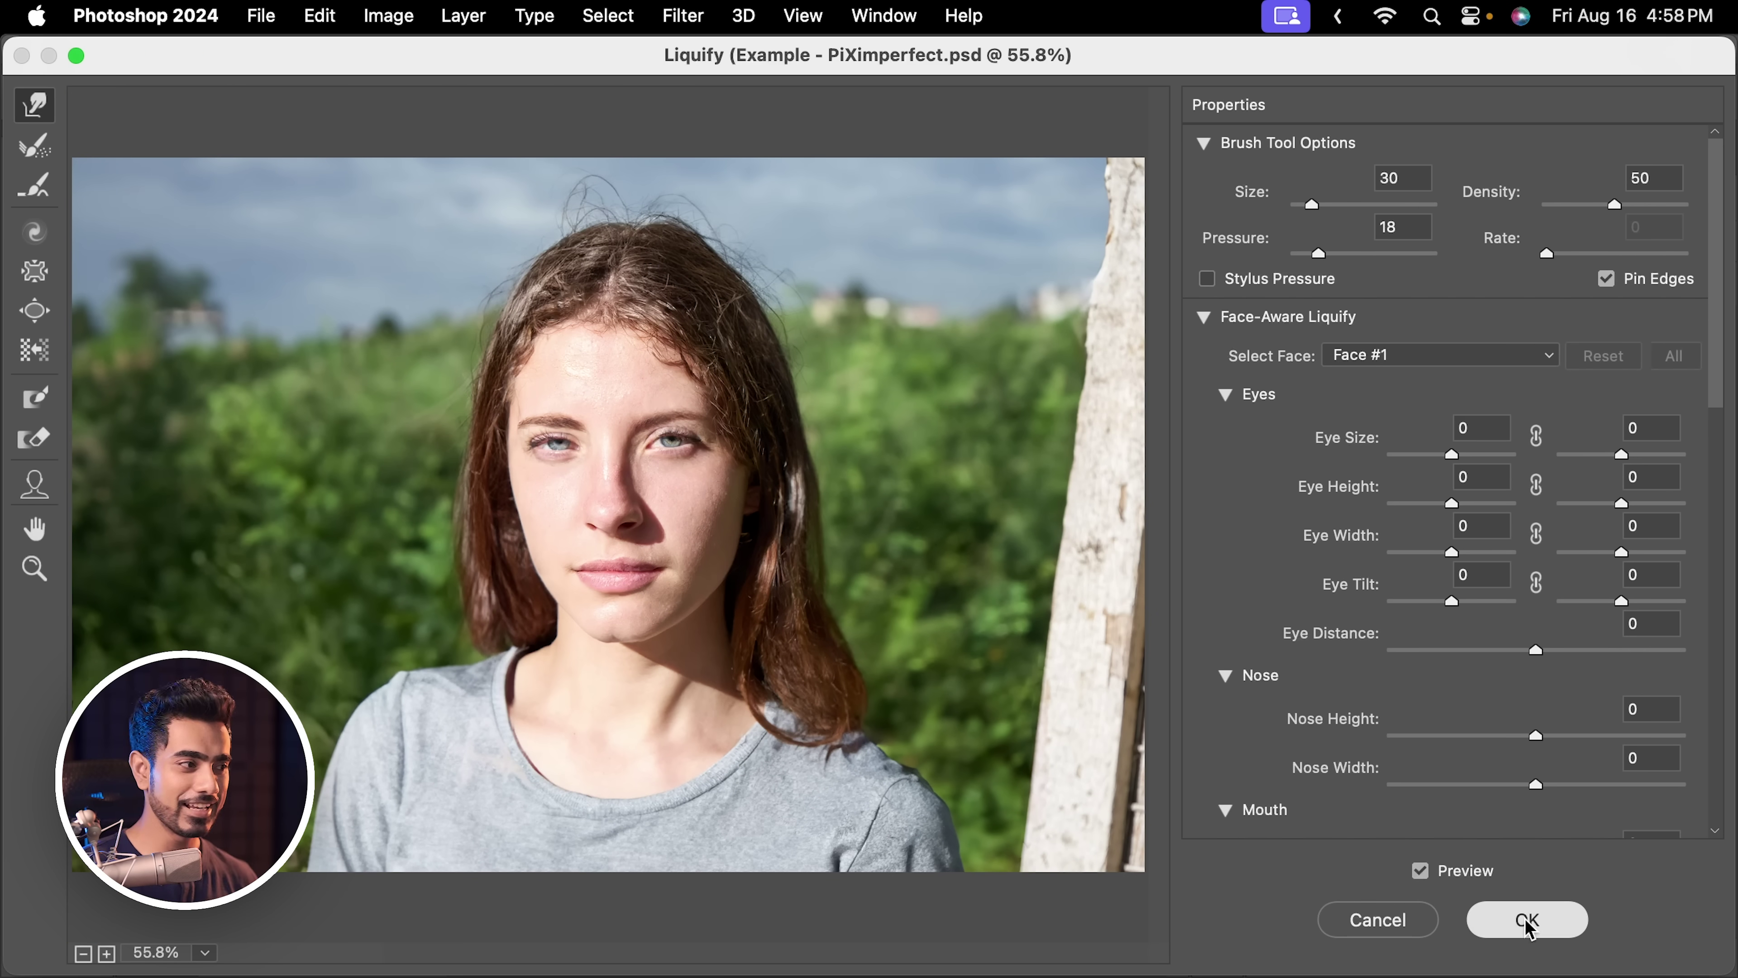
pyautogui.moveTo(1729, 503); pyautogui.dragTo(1703, 946)
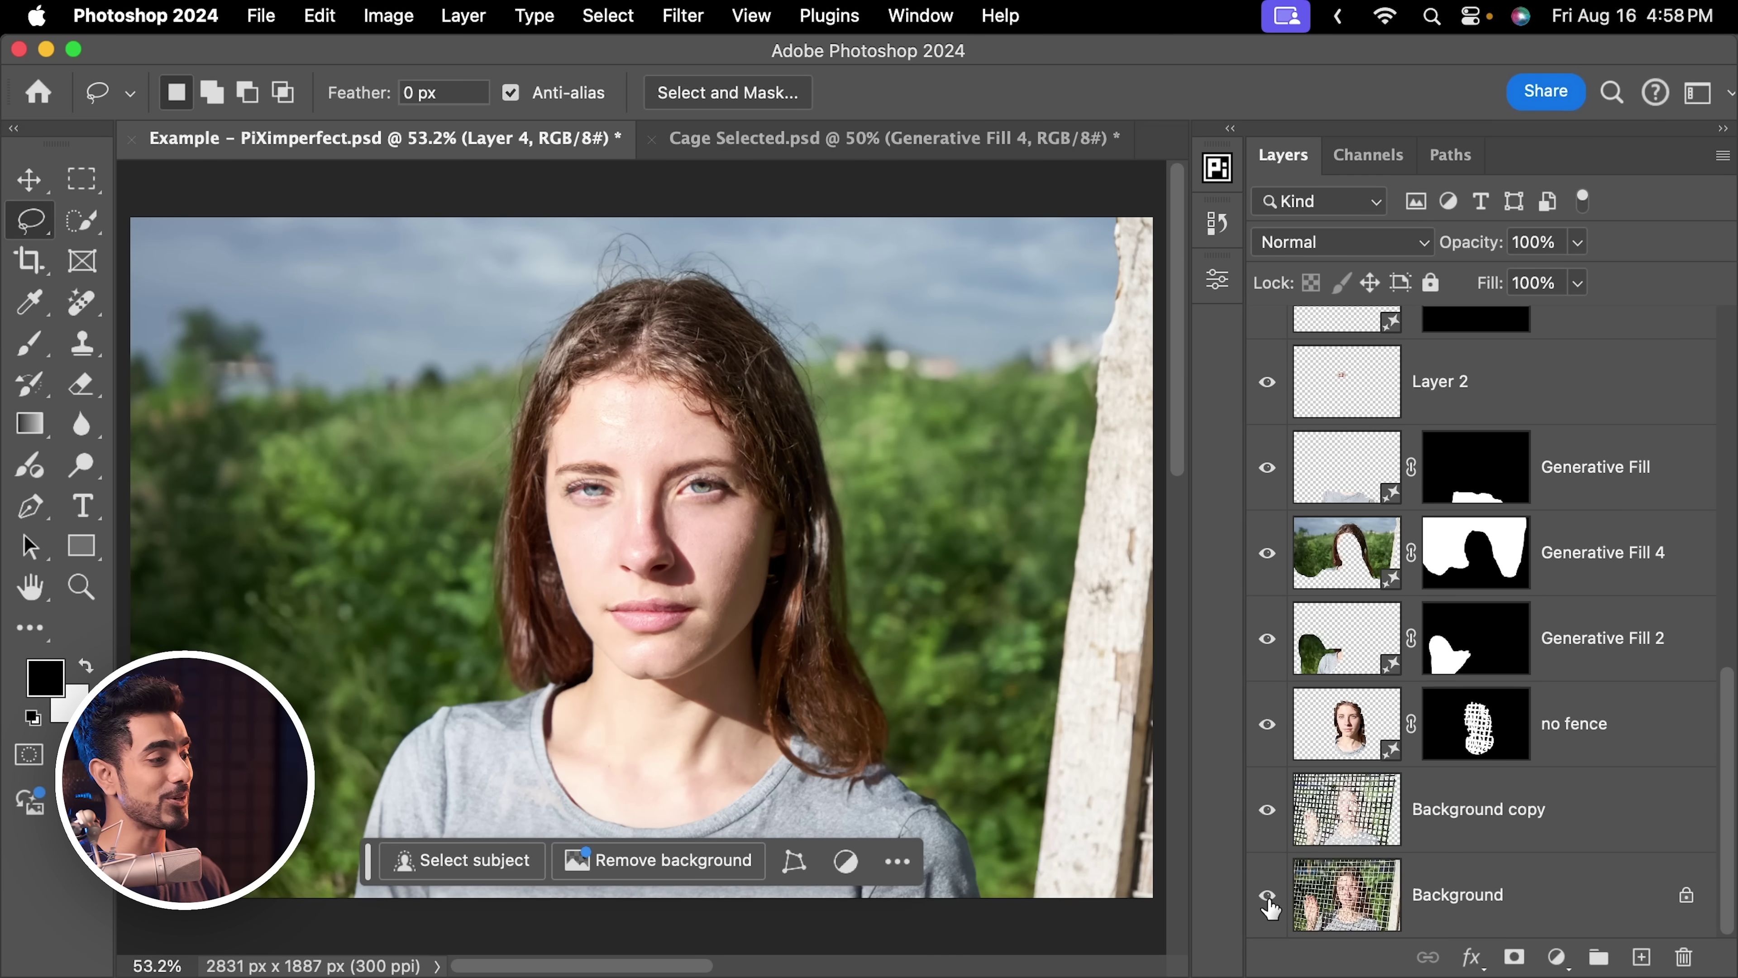
# Toggle the Background-only view to compare the original fenced photo with the retouch
pyautogui.keyDown('alt'); pyautogui.click(1267, 897); pyautogui.keyUp('alt')
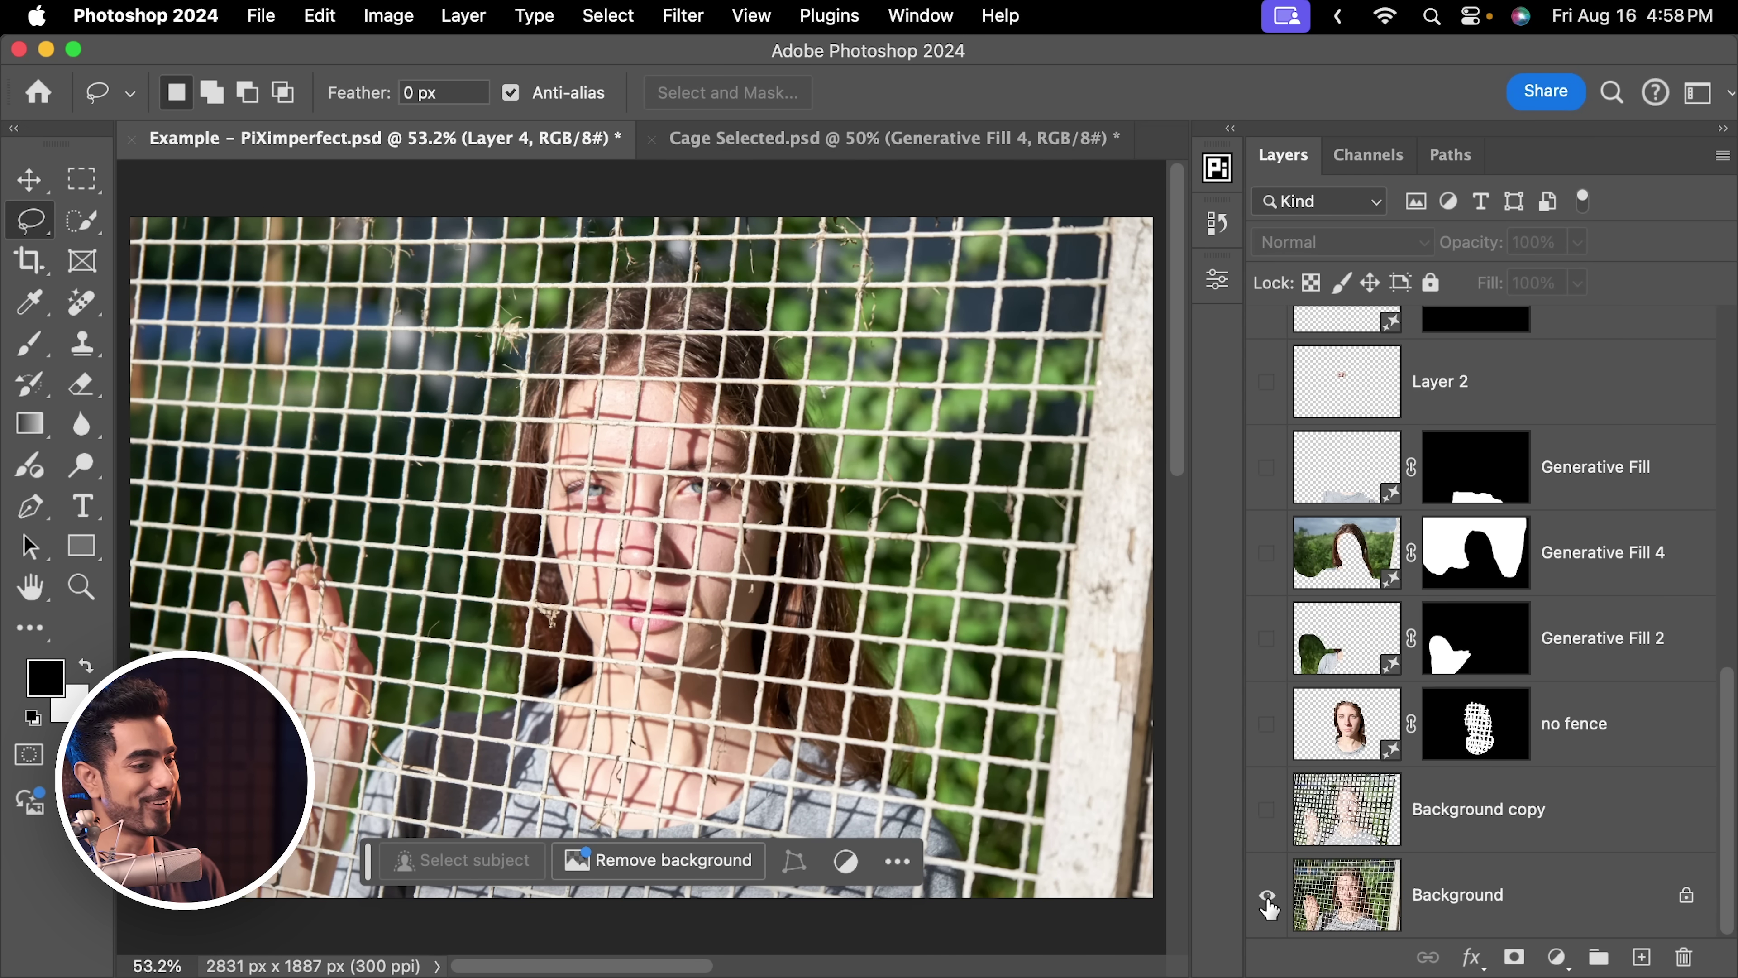
pyautogui.keyDown('alt'); pyautogui.click(1268, 897); pyautogui.keyUp('alt')
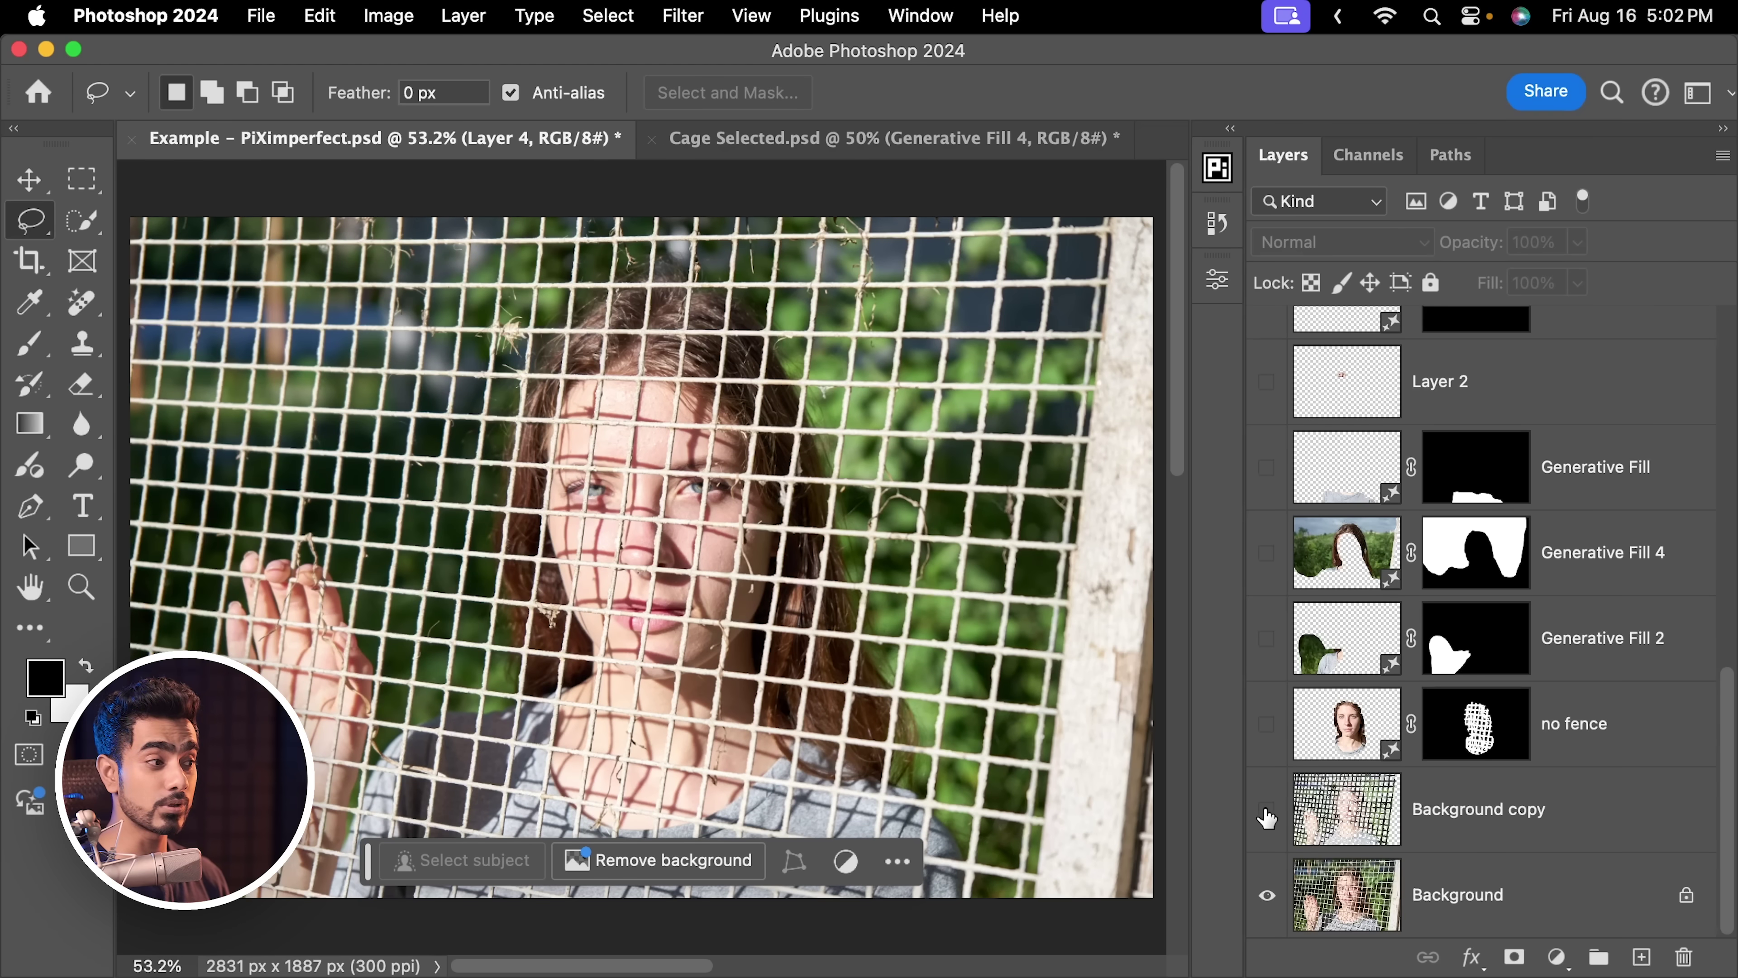
# Make the Background copy, no fence, Generative Fill 2, Generative Fill 4 and Generative Fill layers visible
pyautogui.click(1266, 811)
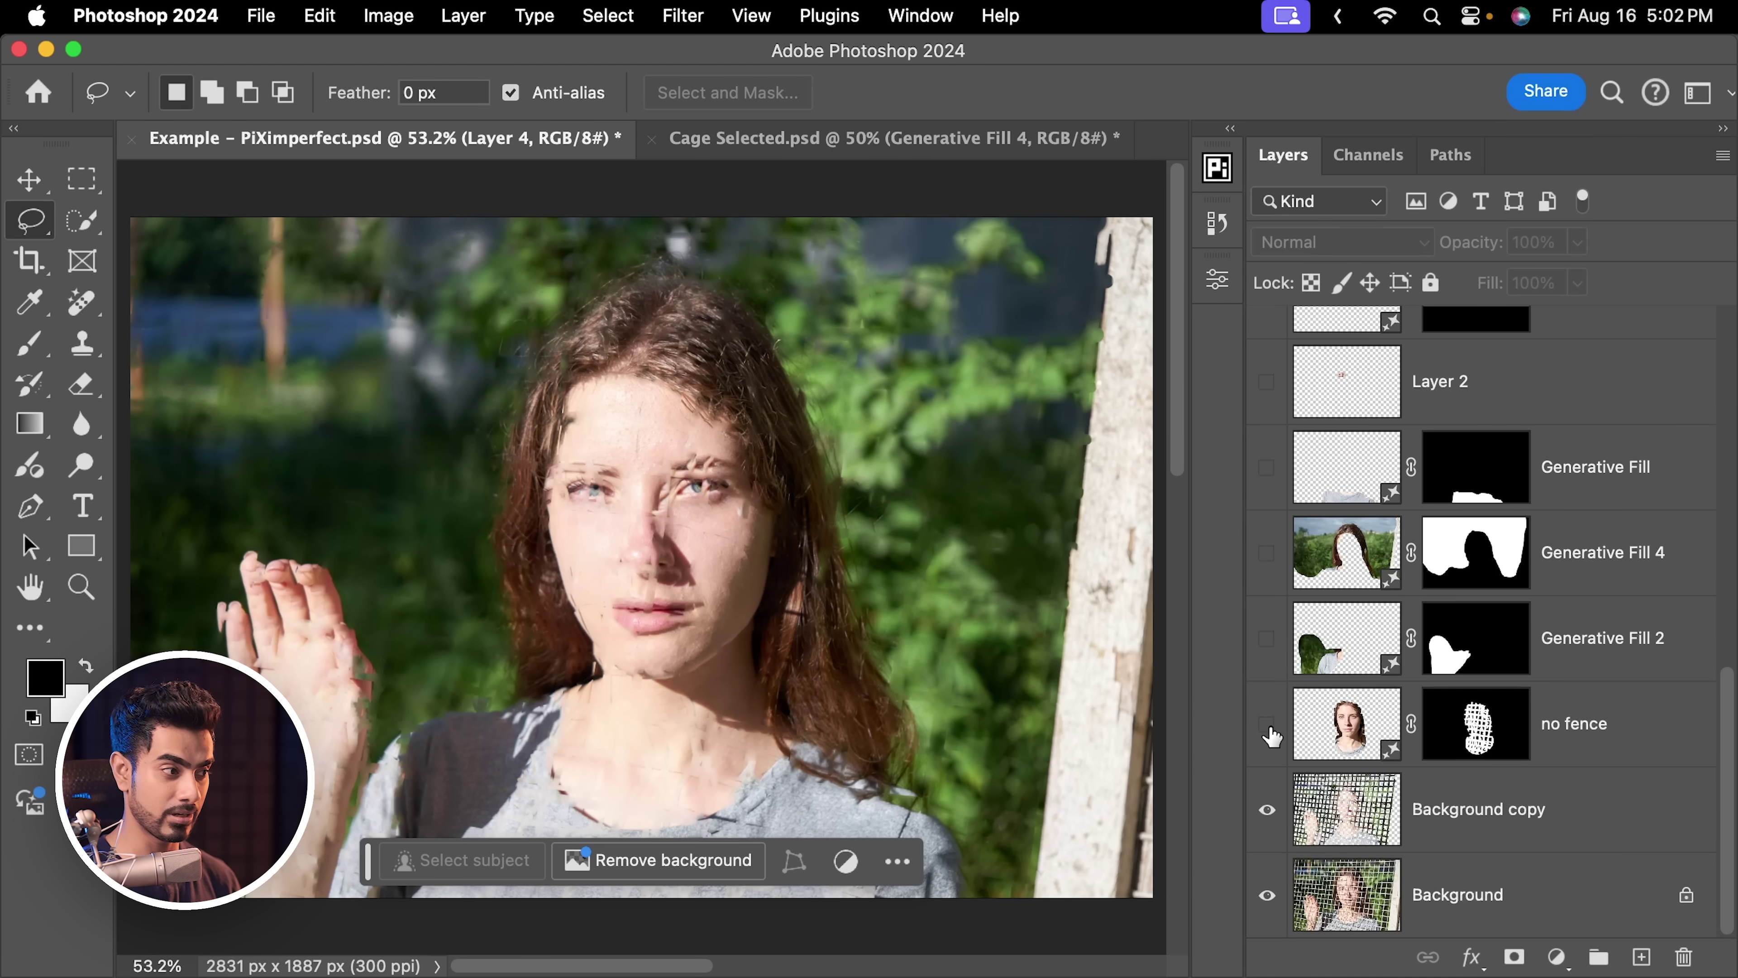
pyautogui.click(1267, 724)
pyautogui.click(1266, 639)
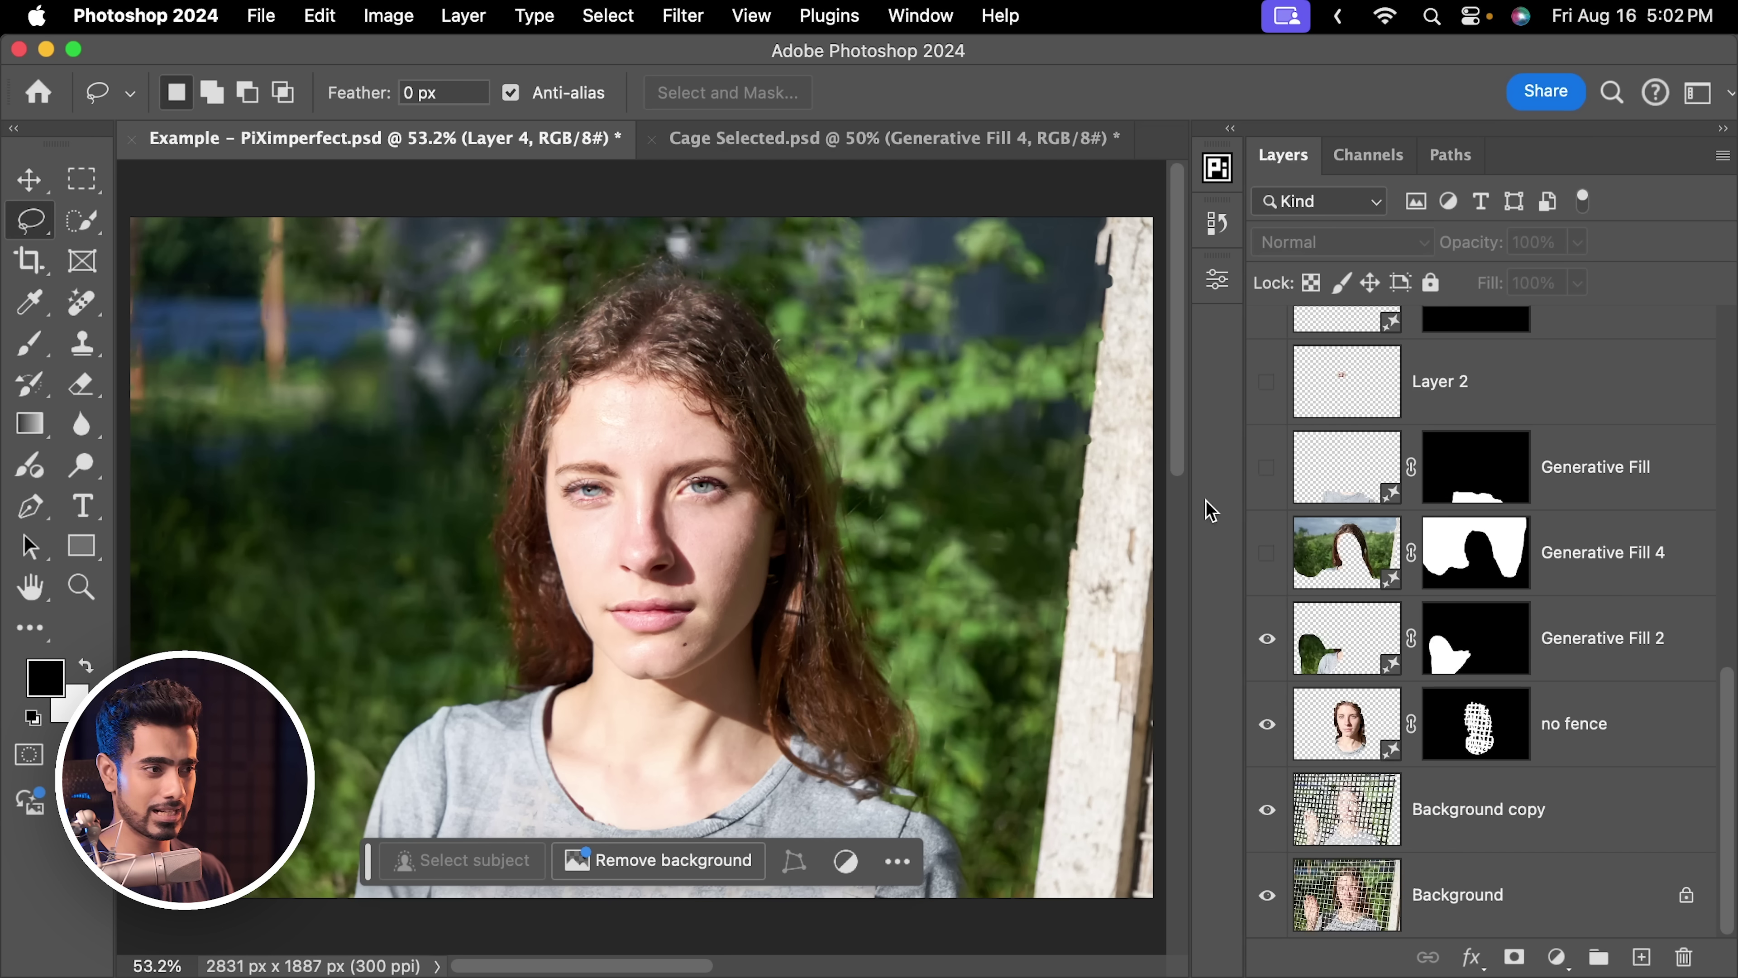
pyautogui.click(1268, 560)
pyautogui.scroll(-3, 722, 474)
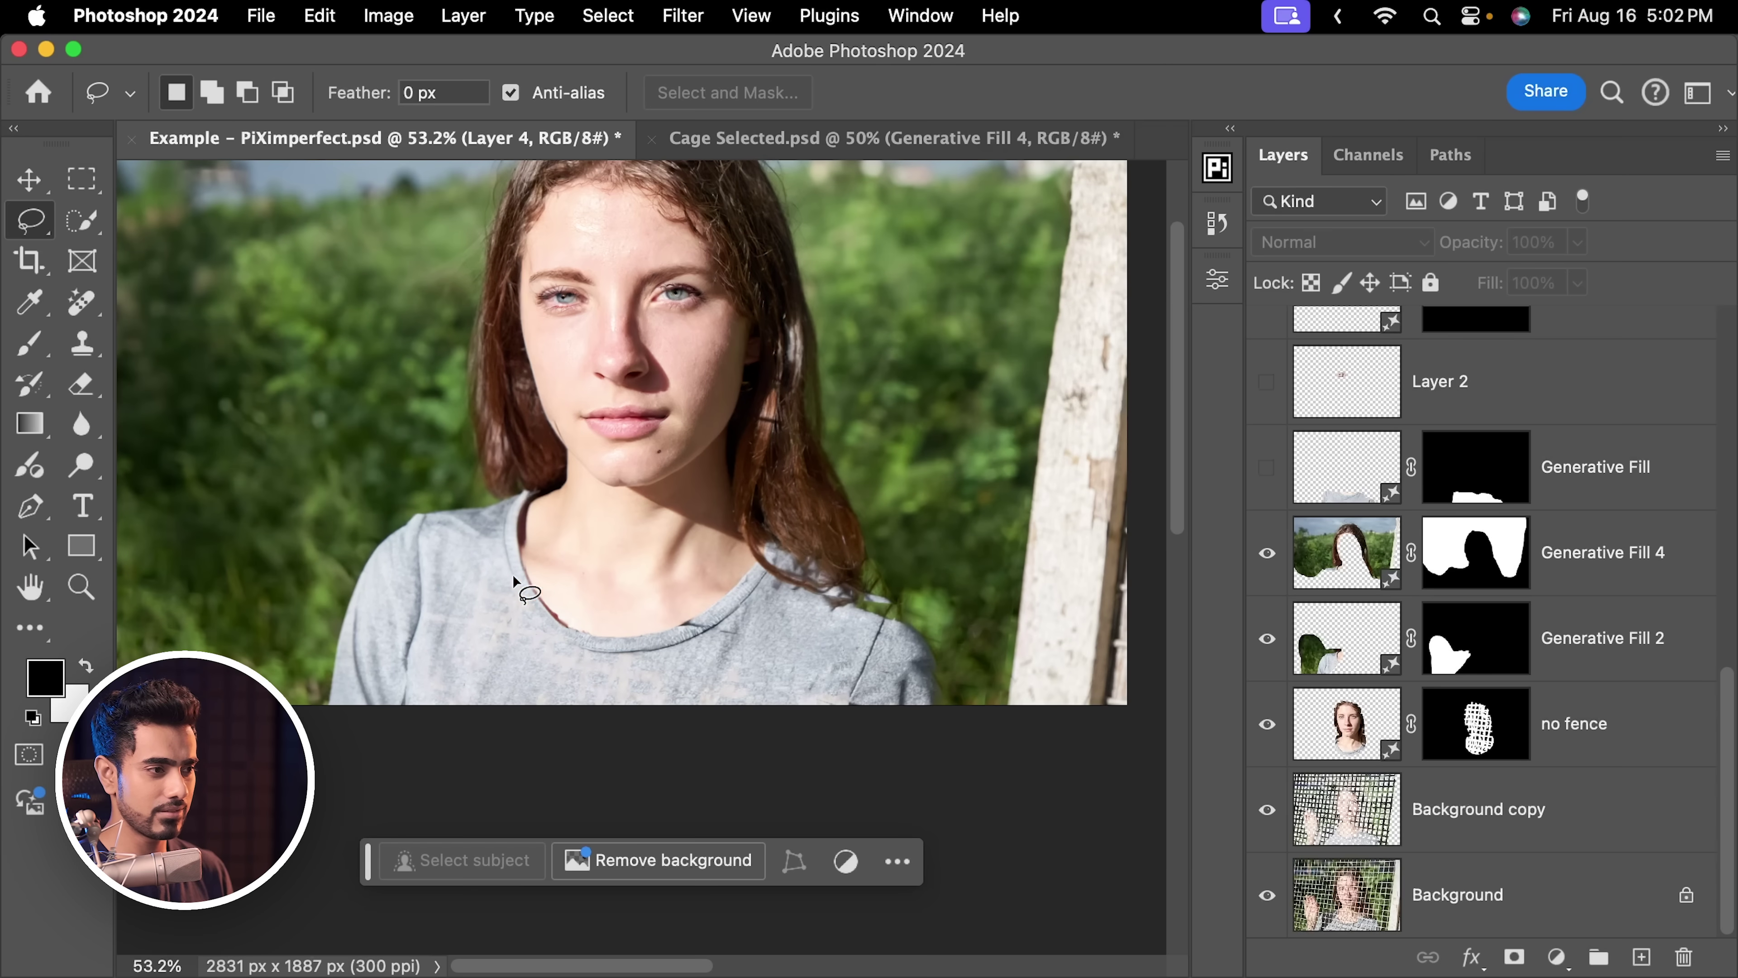
pyautogui.click(1268, 471)
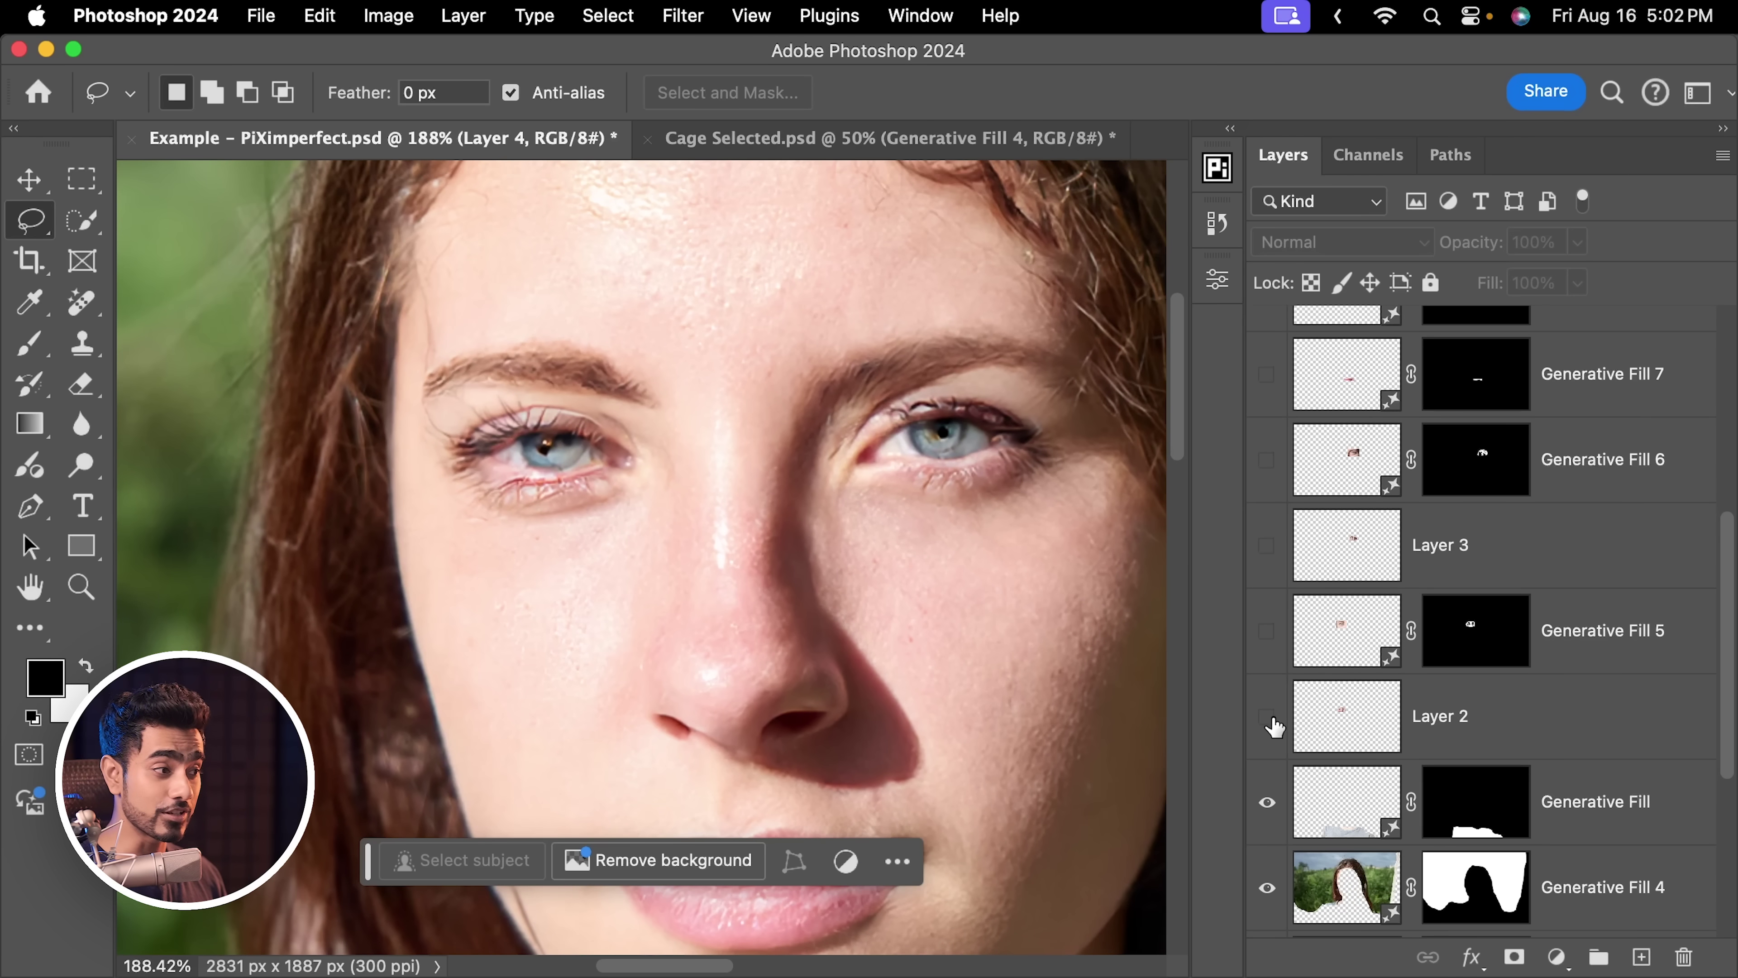
# Show Layer 2 and the Generative Fill 5 and 6 eye cleanups, then fit the photo on screen
pyautogui.click(1268, 718)
pyautogui.click(1265, 643)
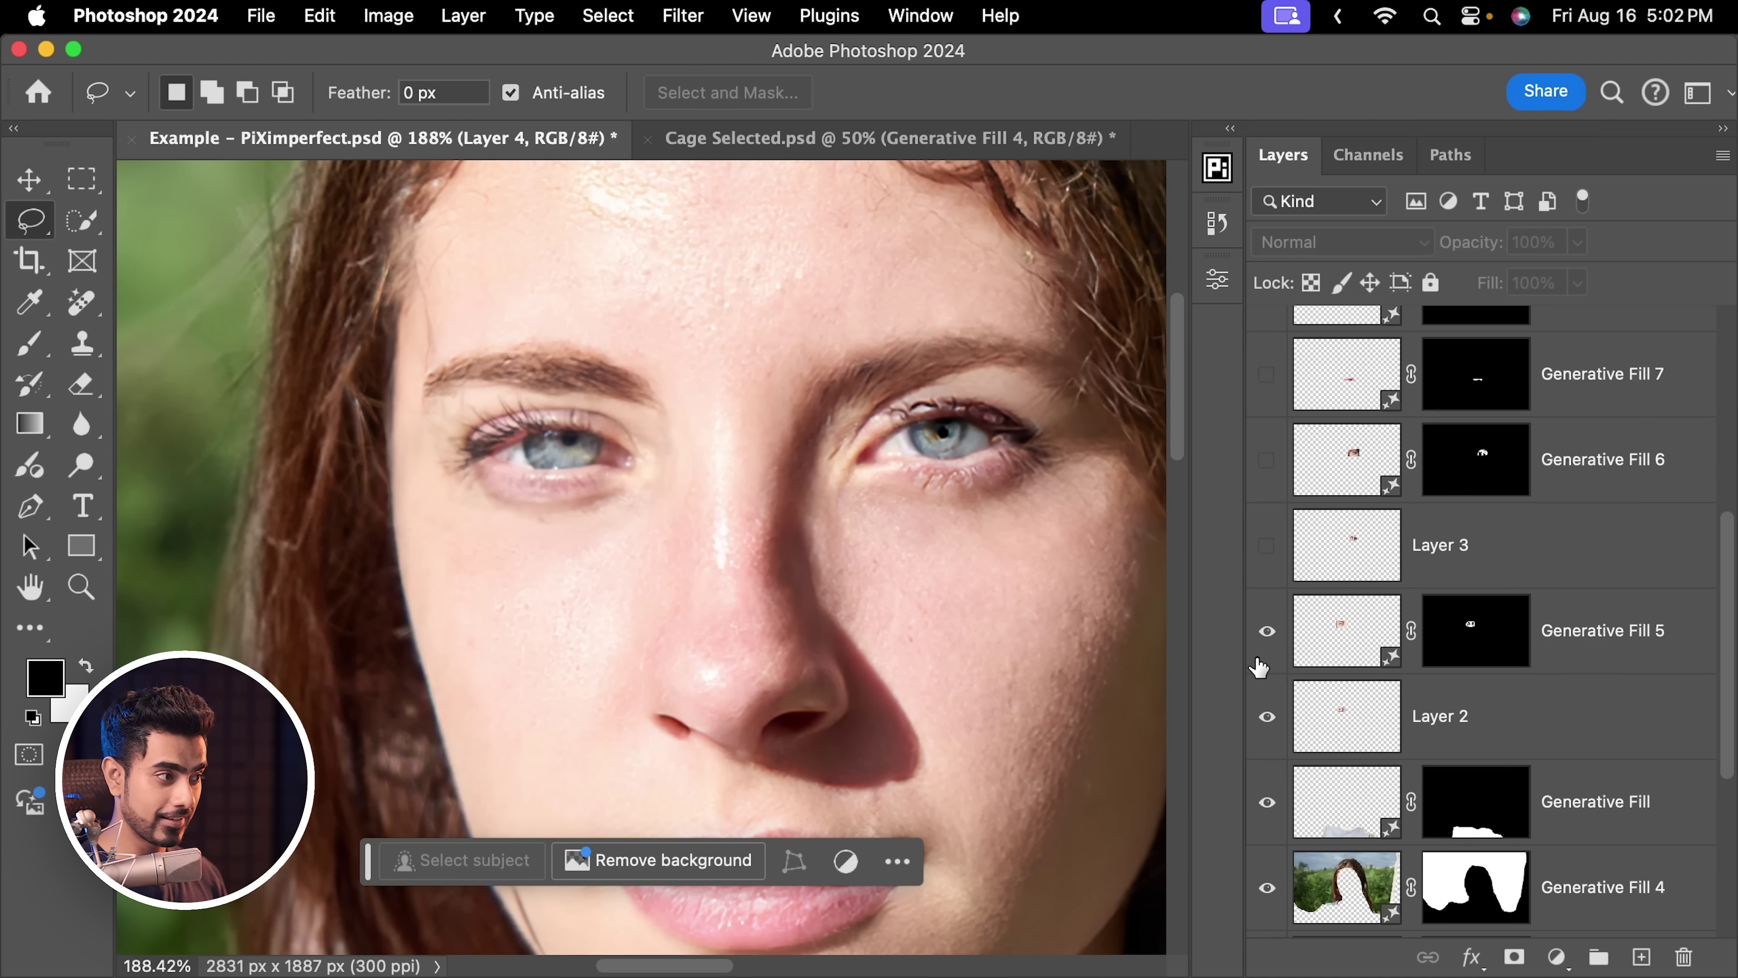
pyautogui.click(1269, 460)
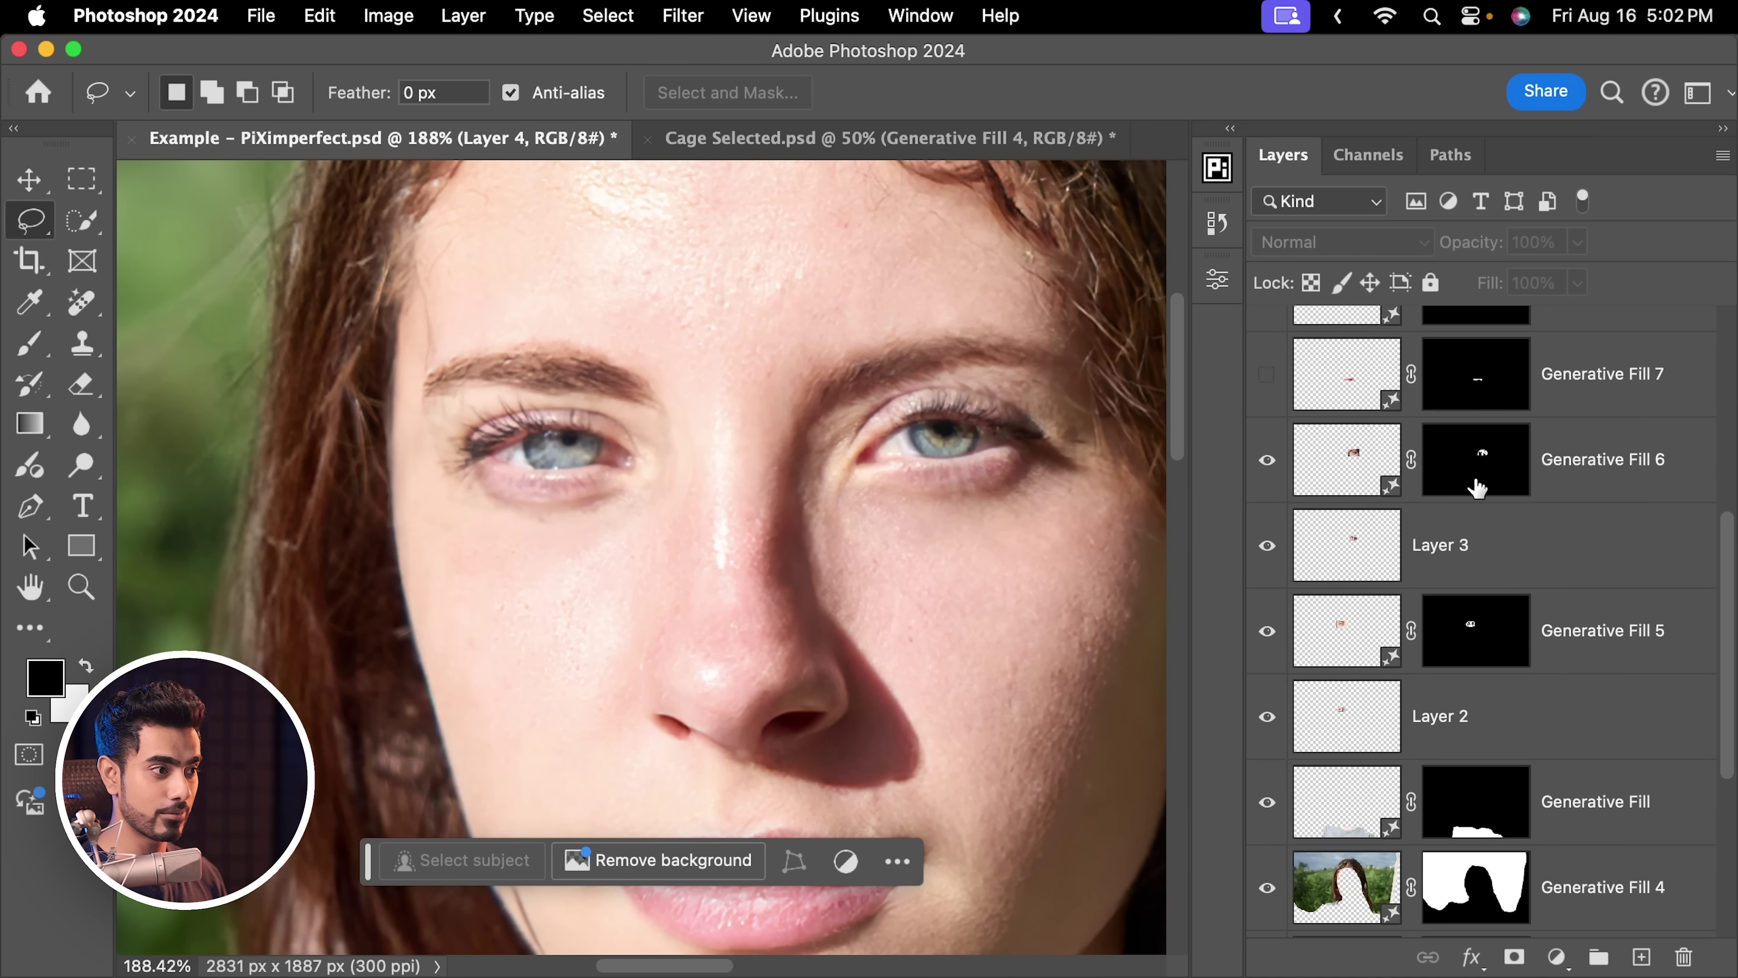
pyautogui.moveTo(1725, 611); pyautogui.dragTo(1727, 471)
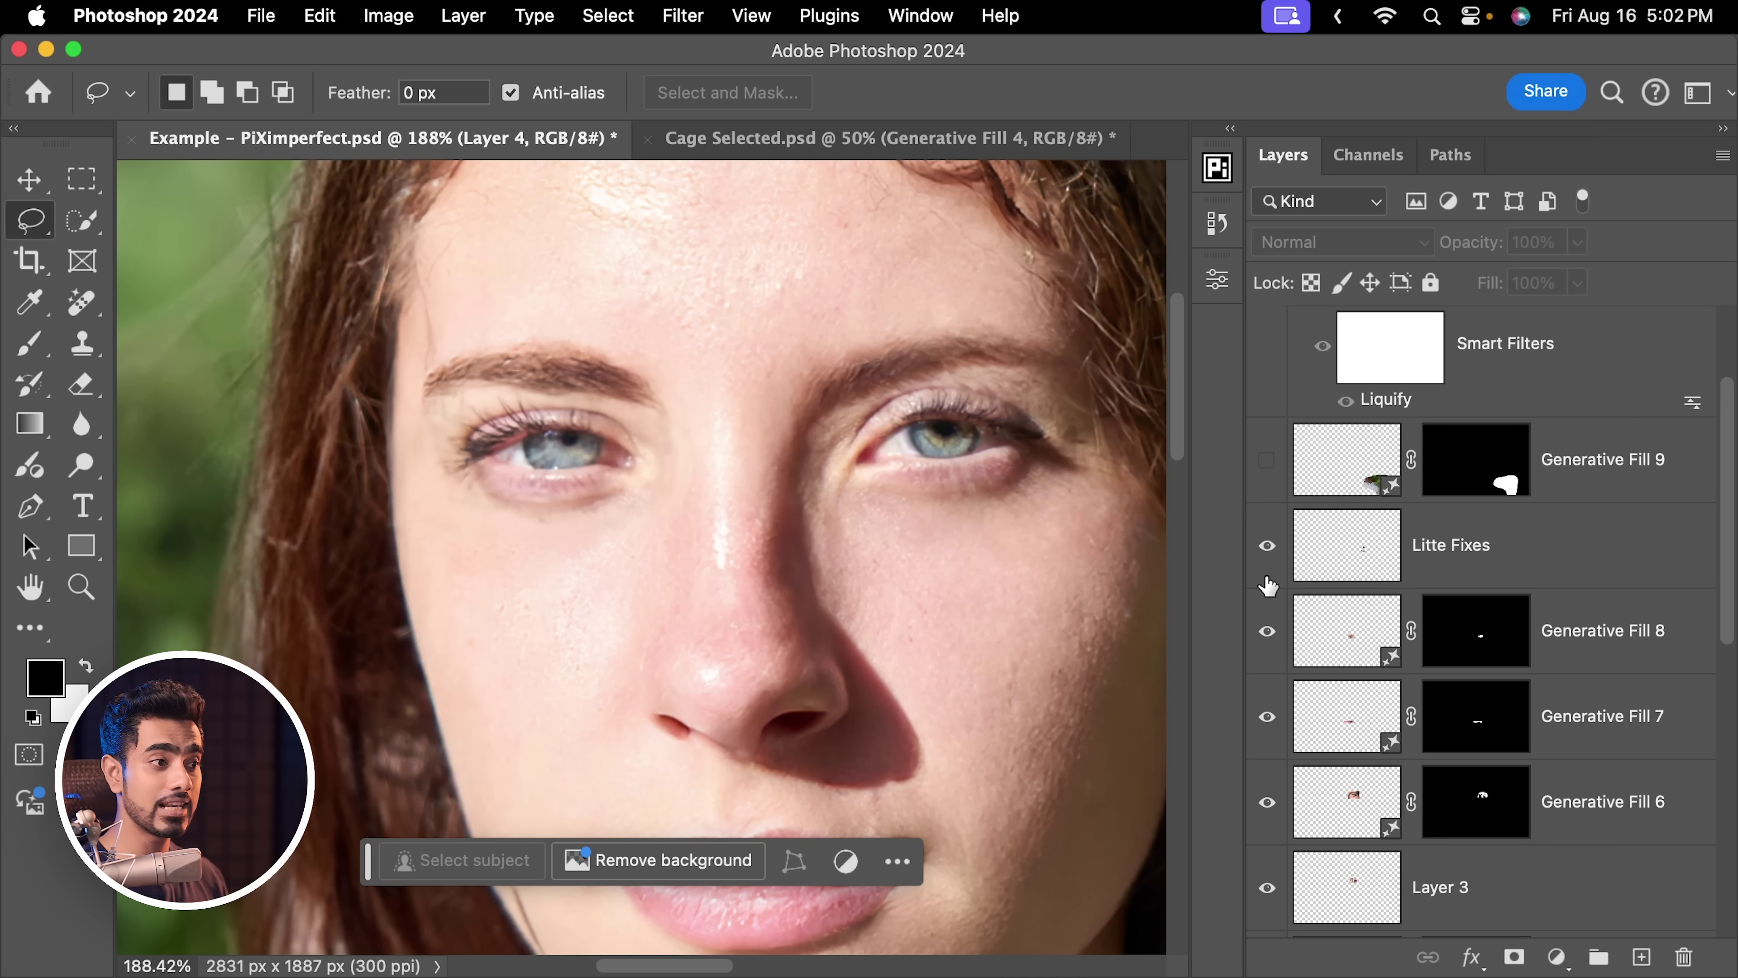
pyautogui.press('super+0')
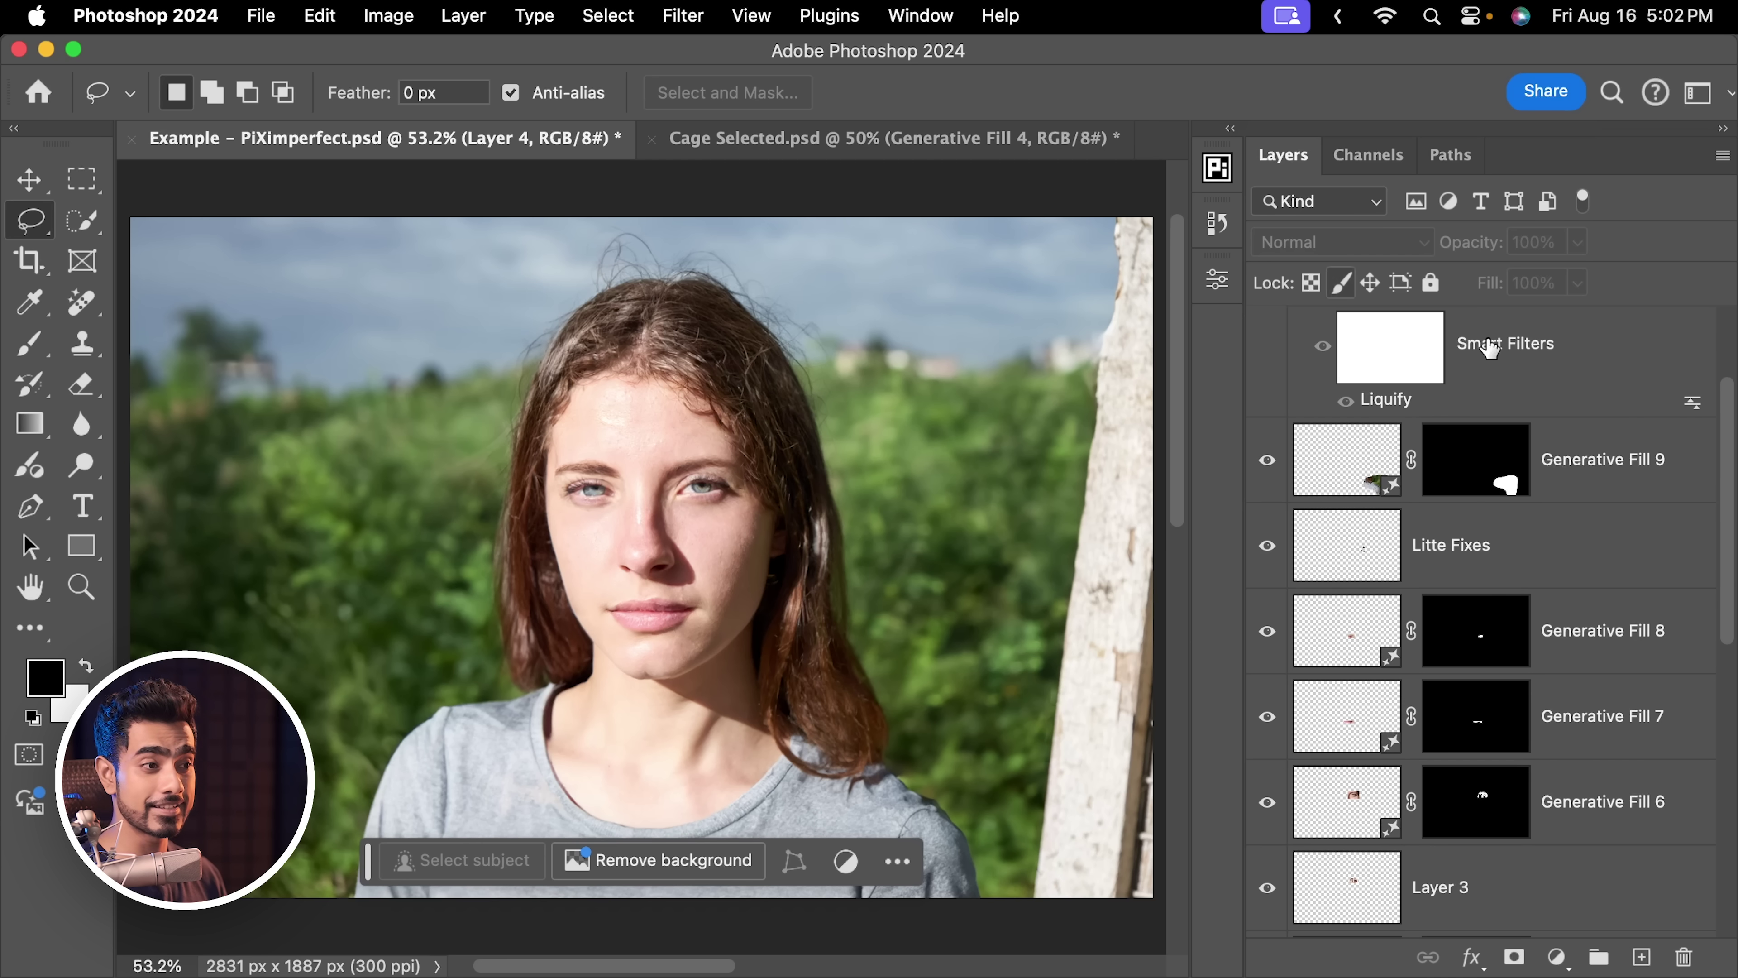
pyautogui.scroll(2, 1690, 403)
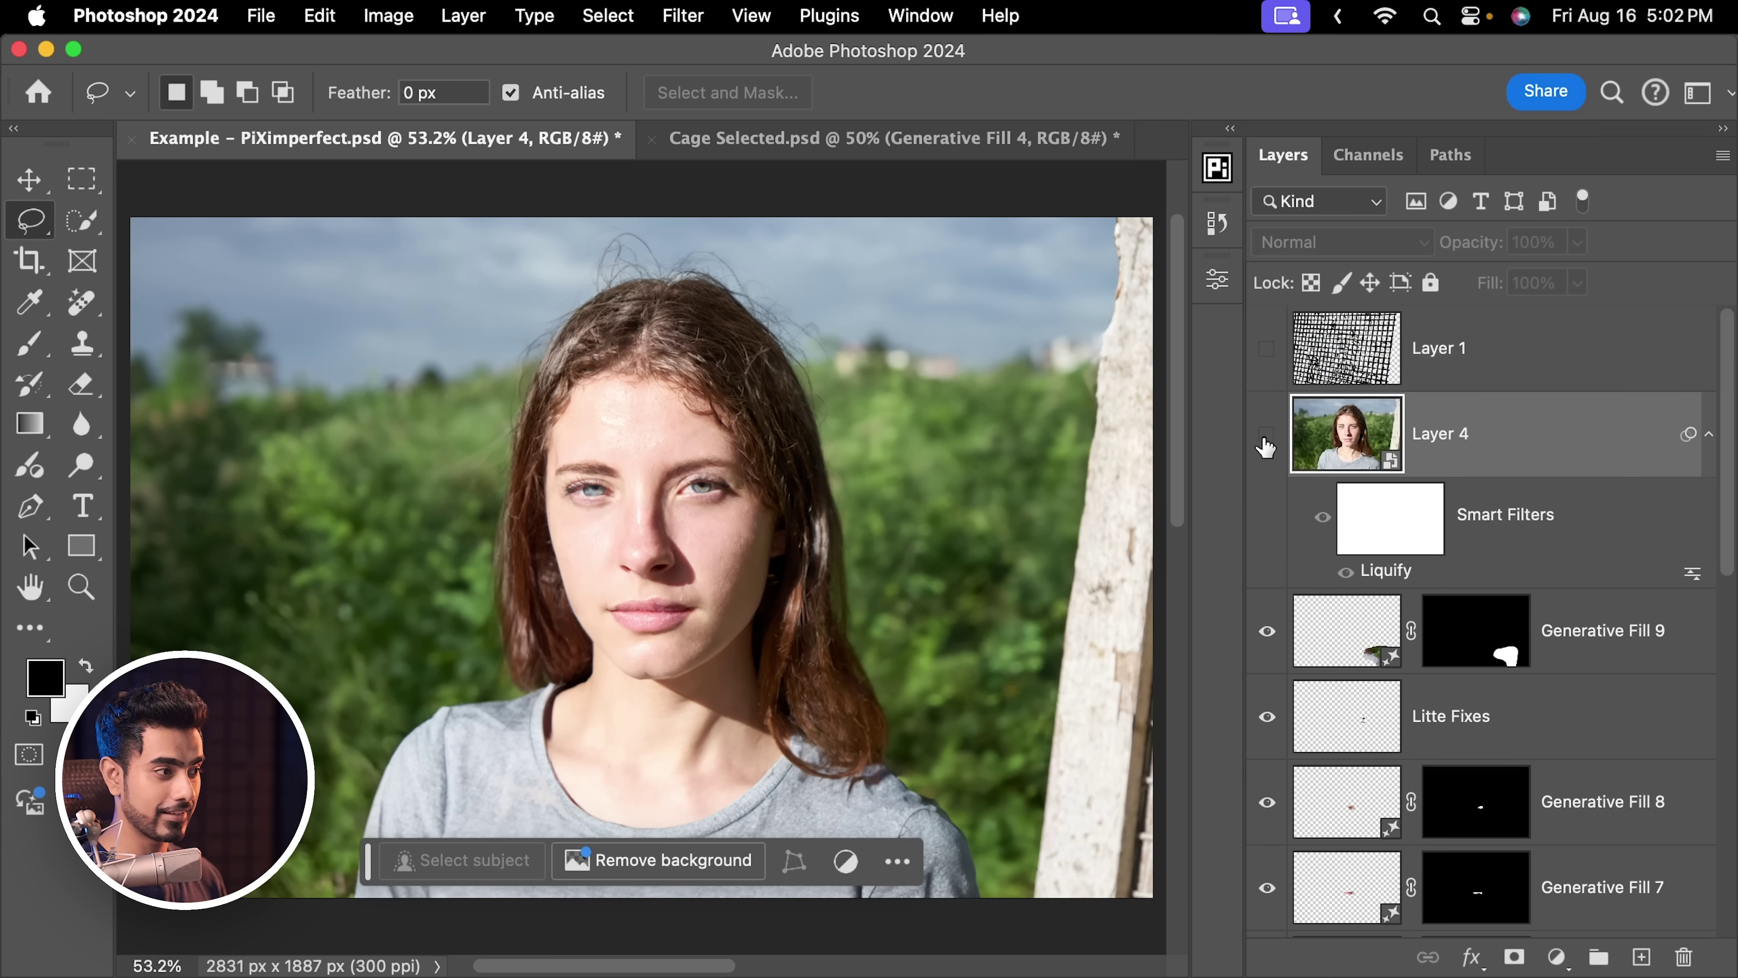